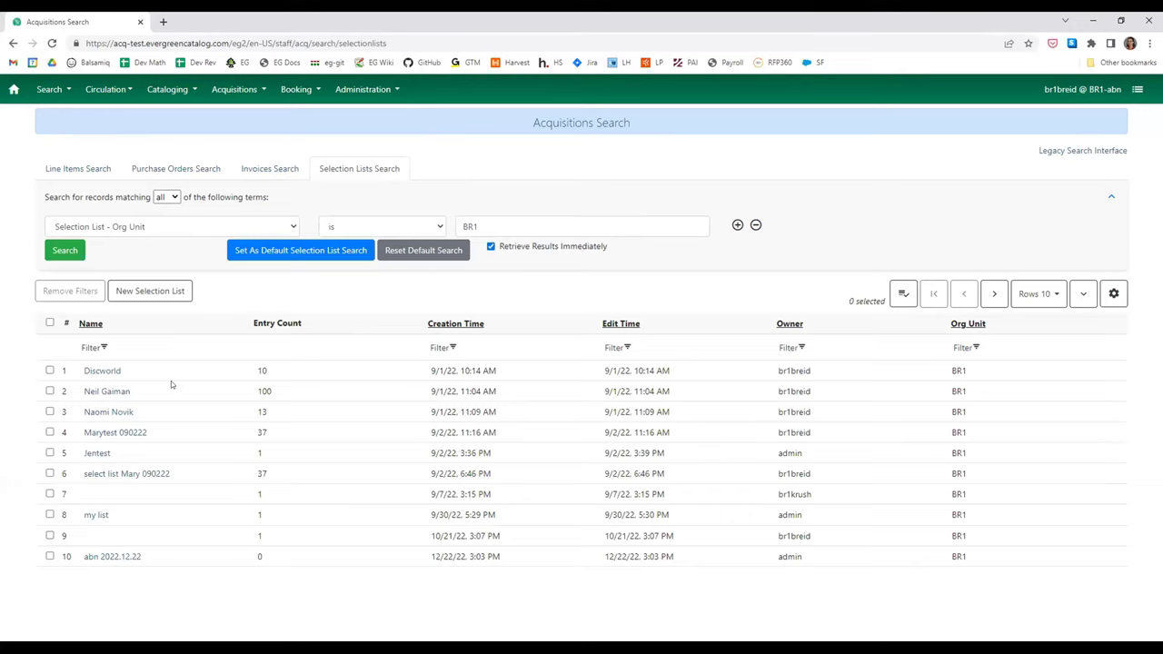
- Open the Discworld (#2) selection list of 10 Terry Pratchett line items from the search results
click(103, 370)
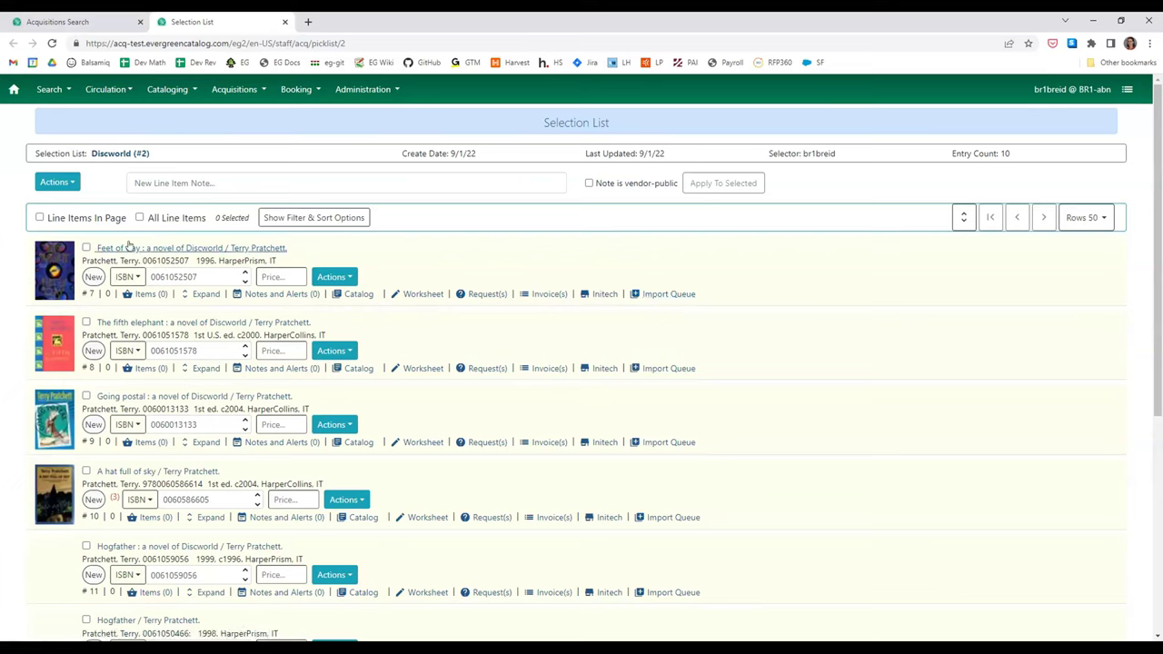
click(160, 246)
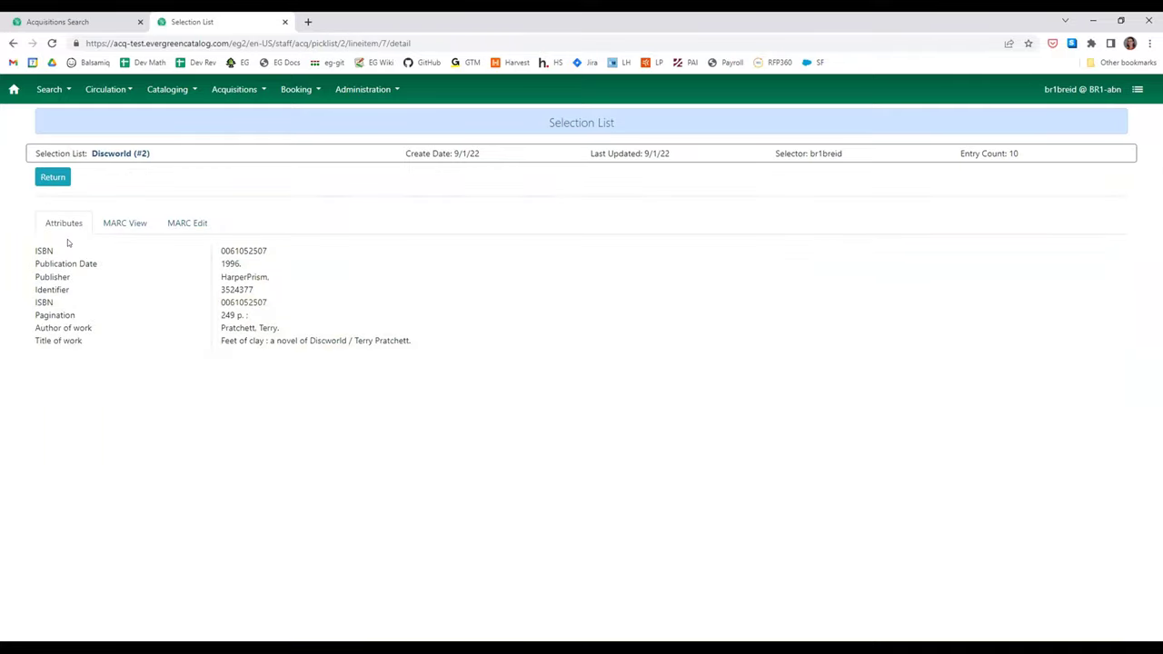
click(106, 226)
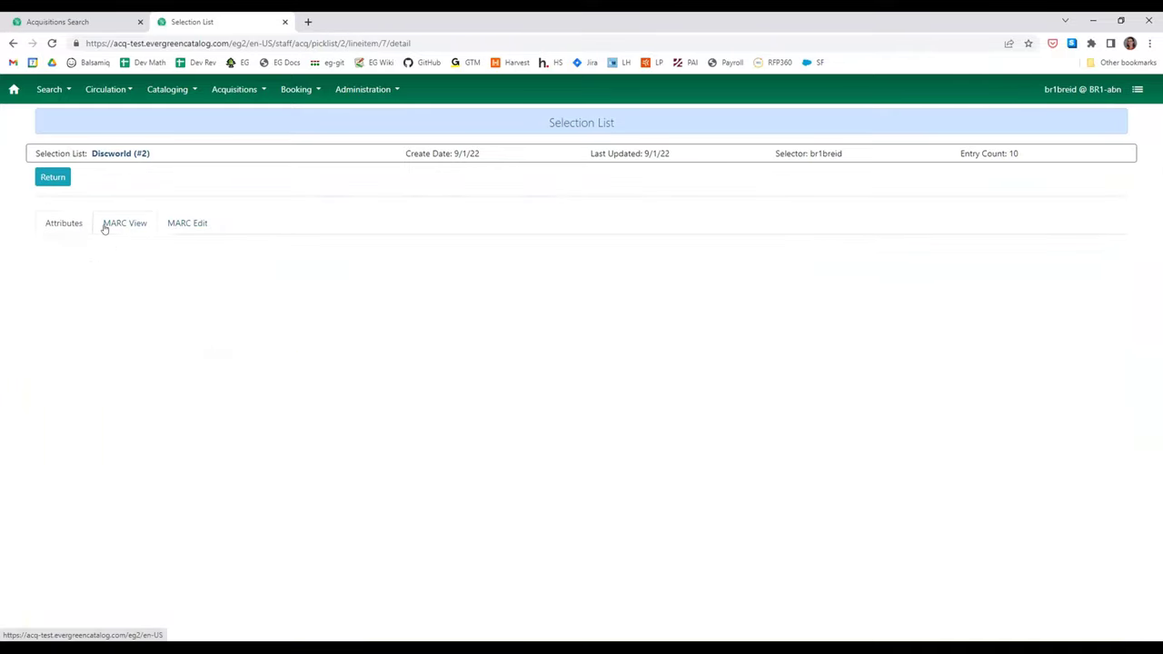
click(188, 222)
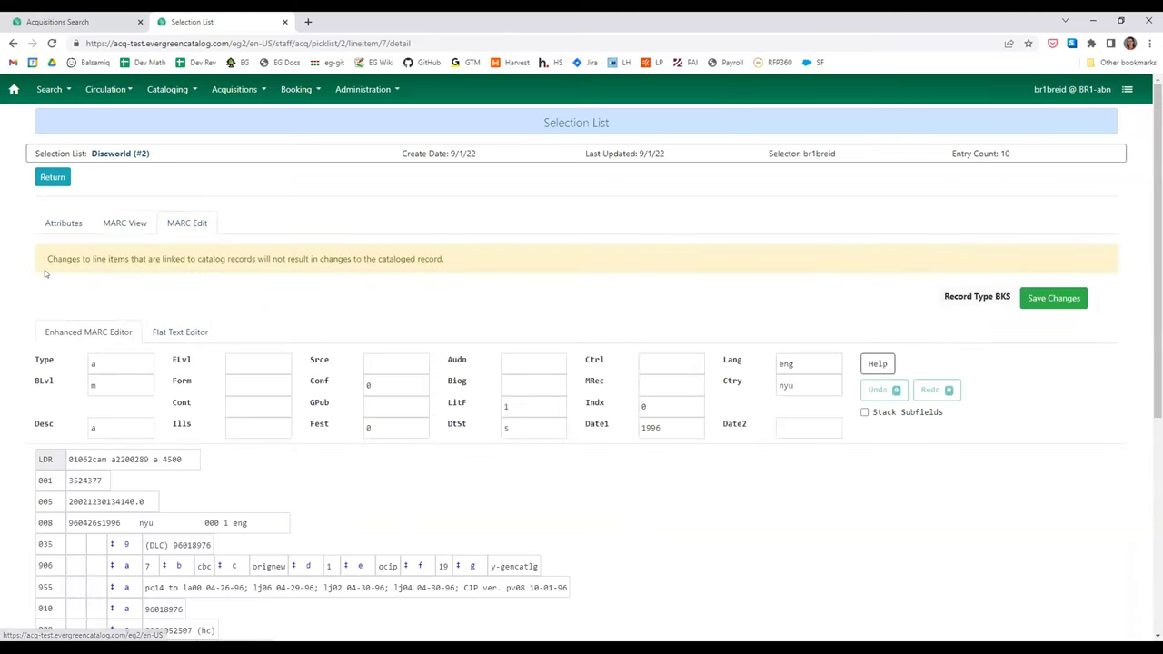
drag(45, 260, 446, 266)
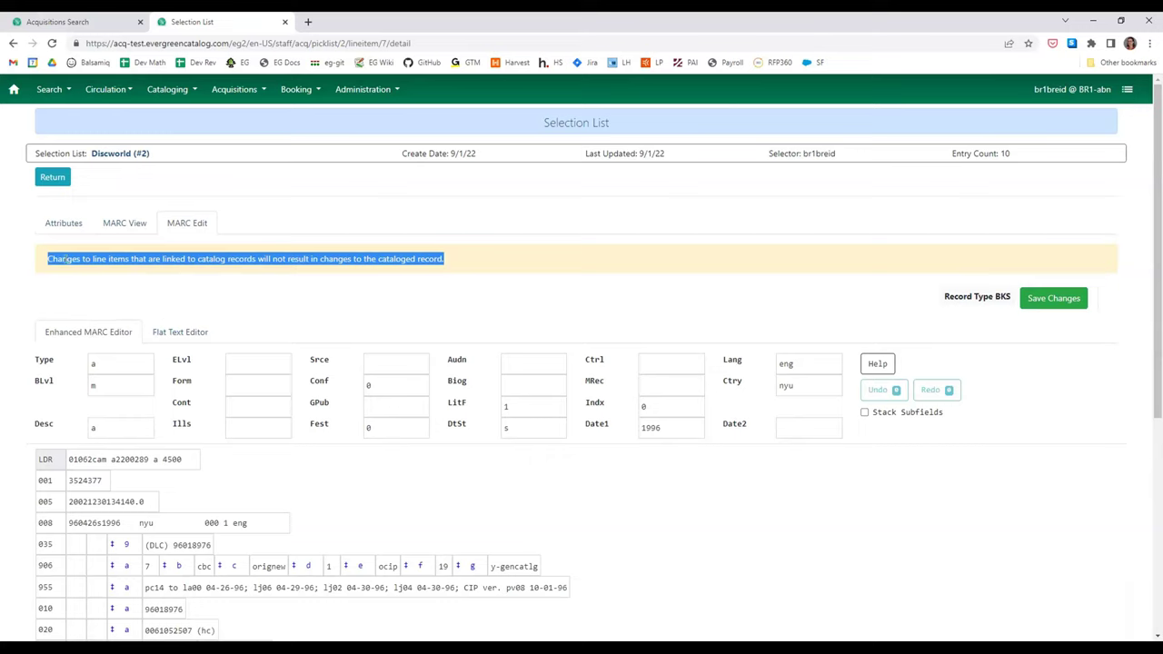
click(51, 178)
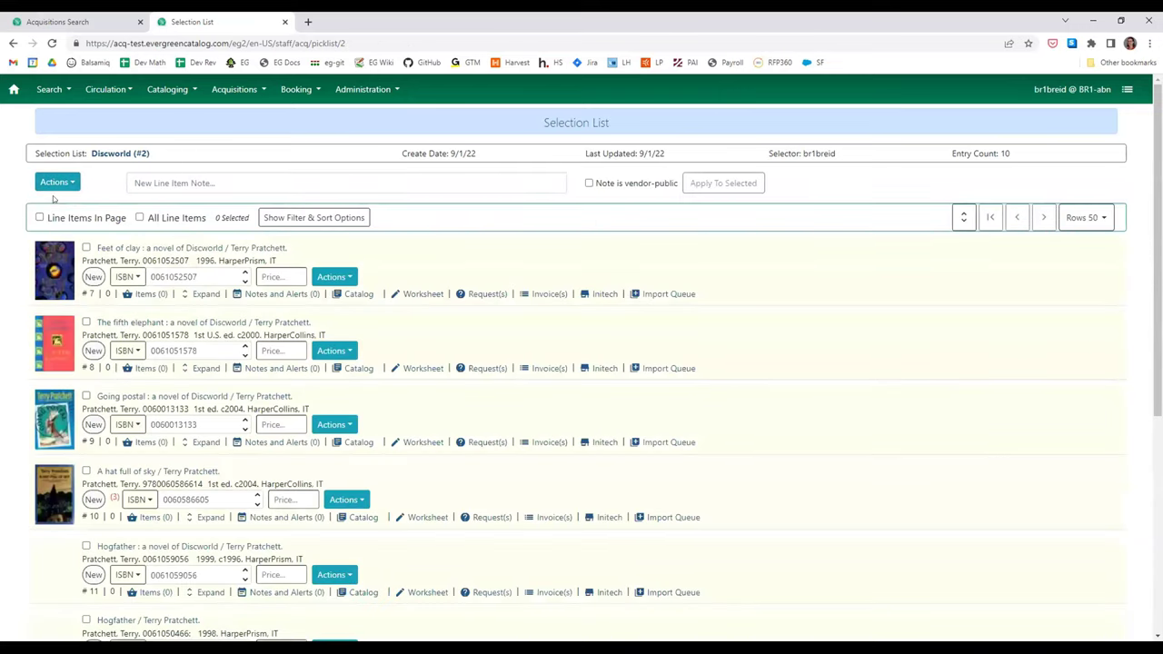
- Reveal the filter and sort options and pick Title as the filter field
click(54, 184)
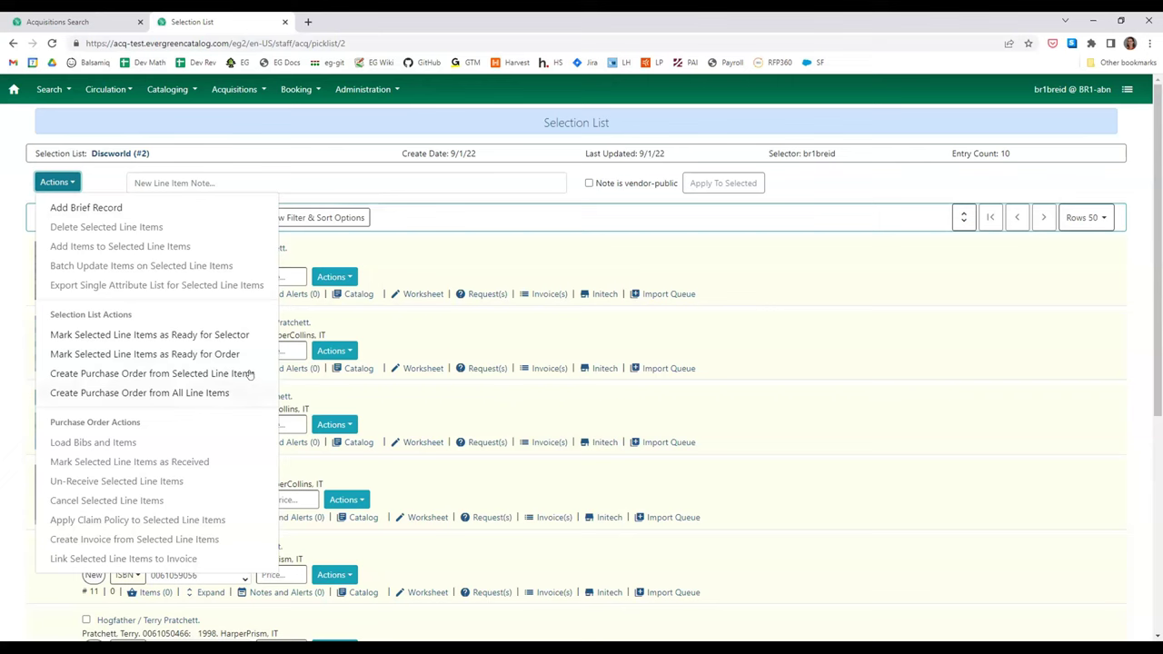
click(469, 236)
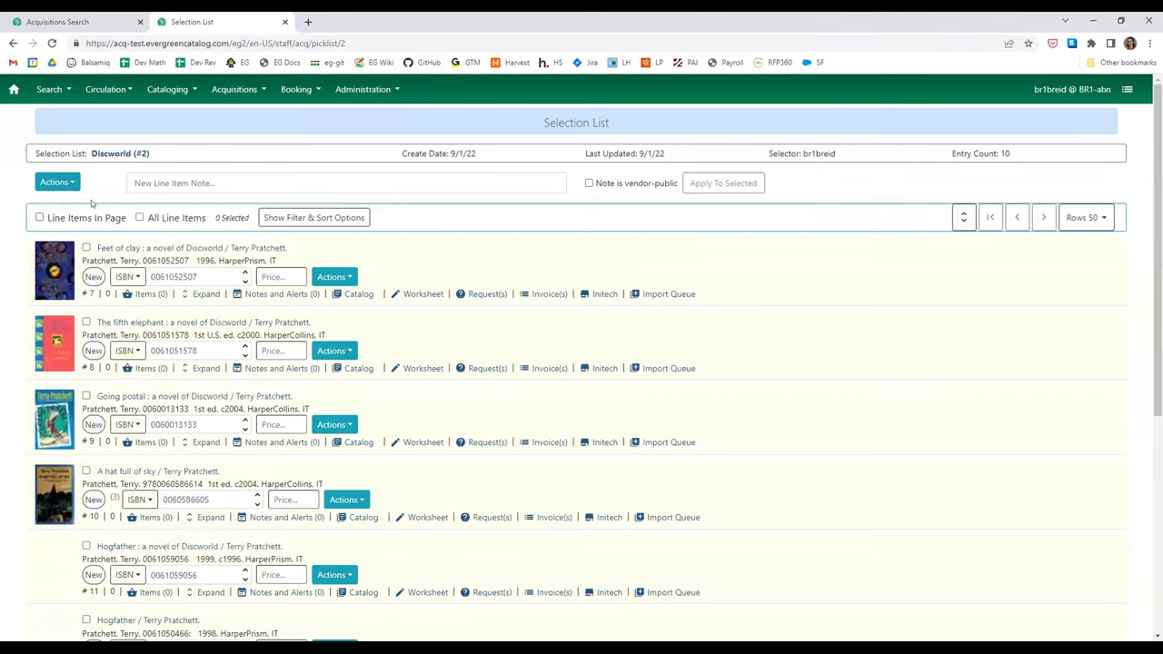
click(313, 218)
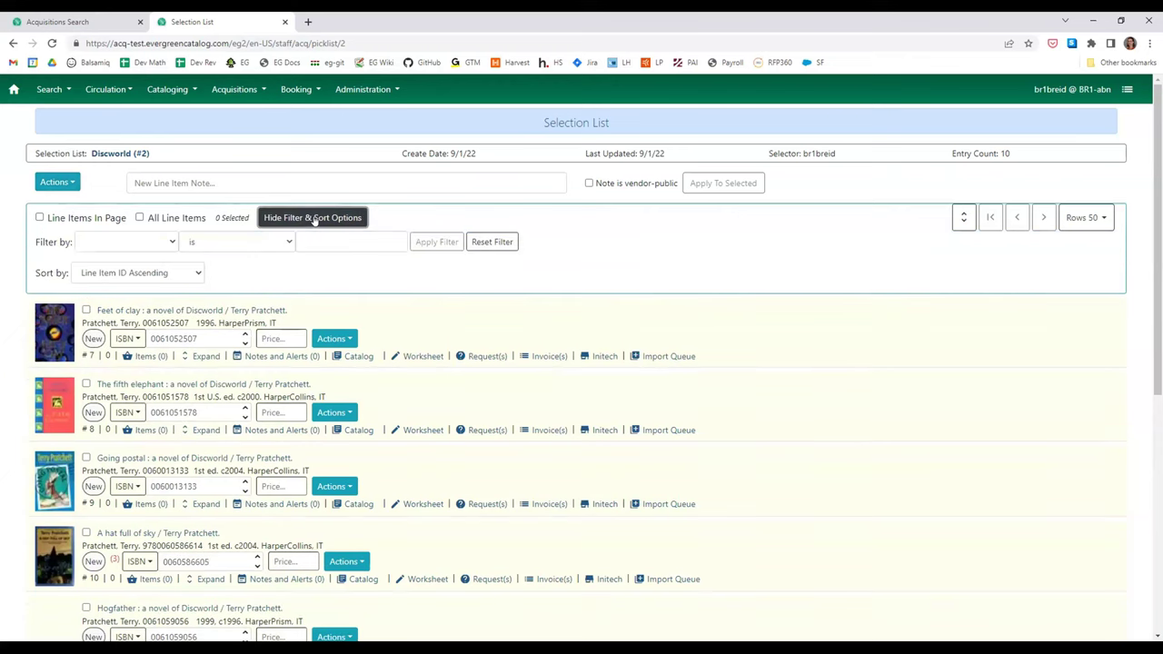
click(141, 244)
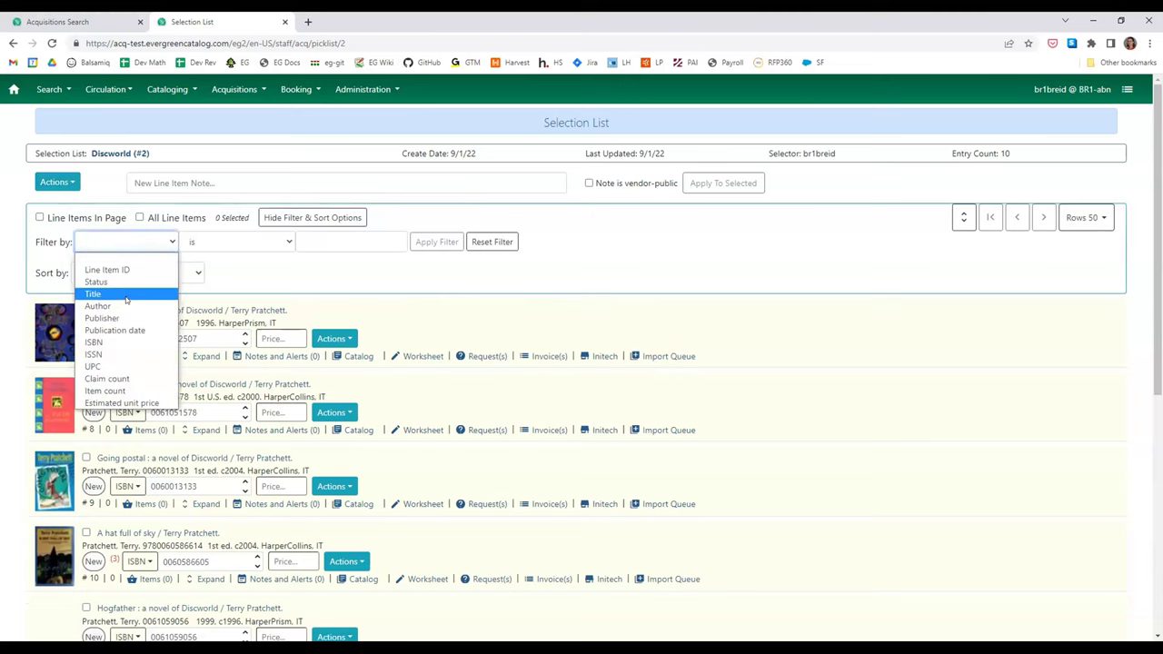
click(126, 300)
- Apply a Title contains 'sky' filter, then reset it to show all line items
click(327, 242)
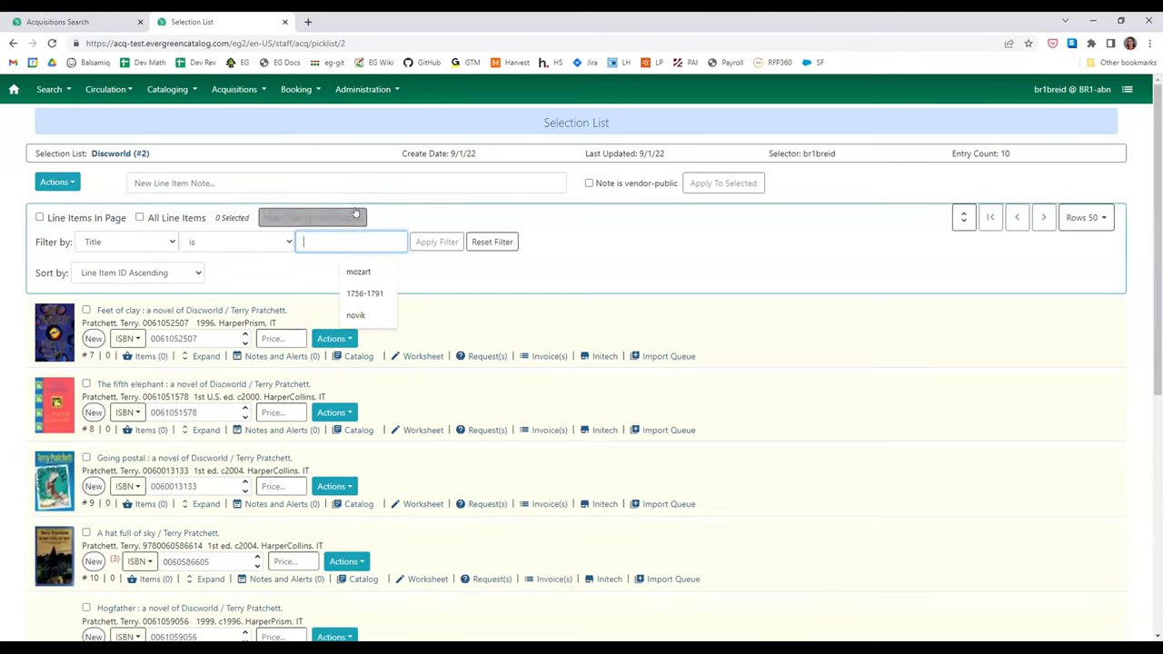
text(sky)
key(Return)
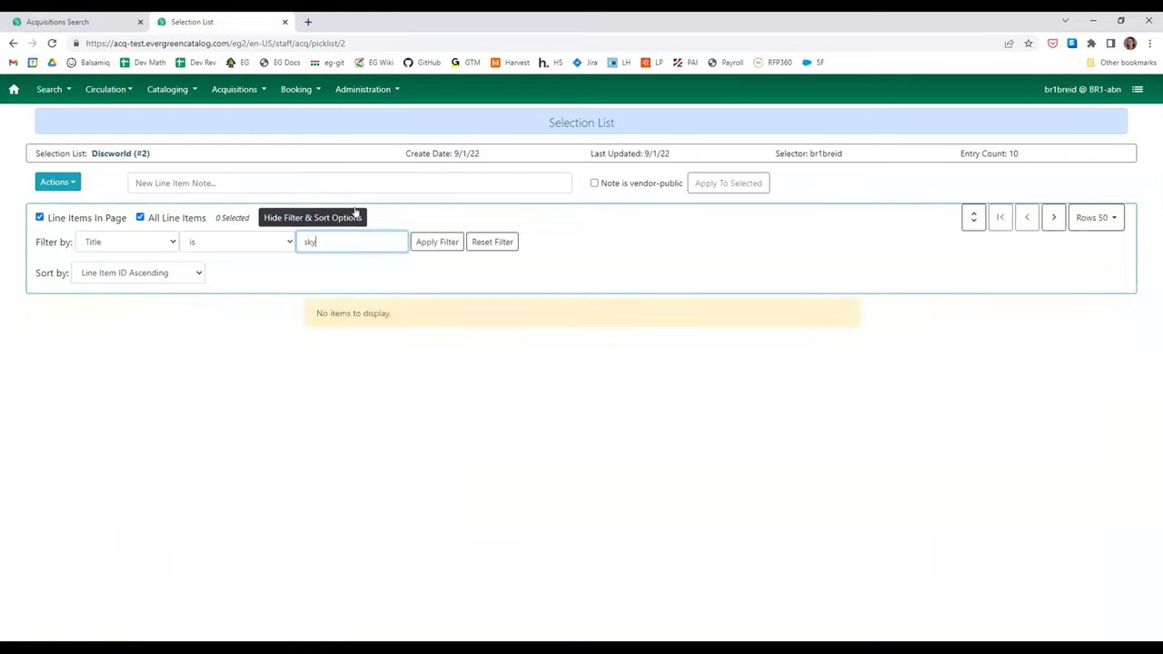
double_click(311, 241)
click(273, 244)
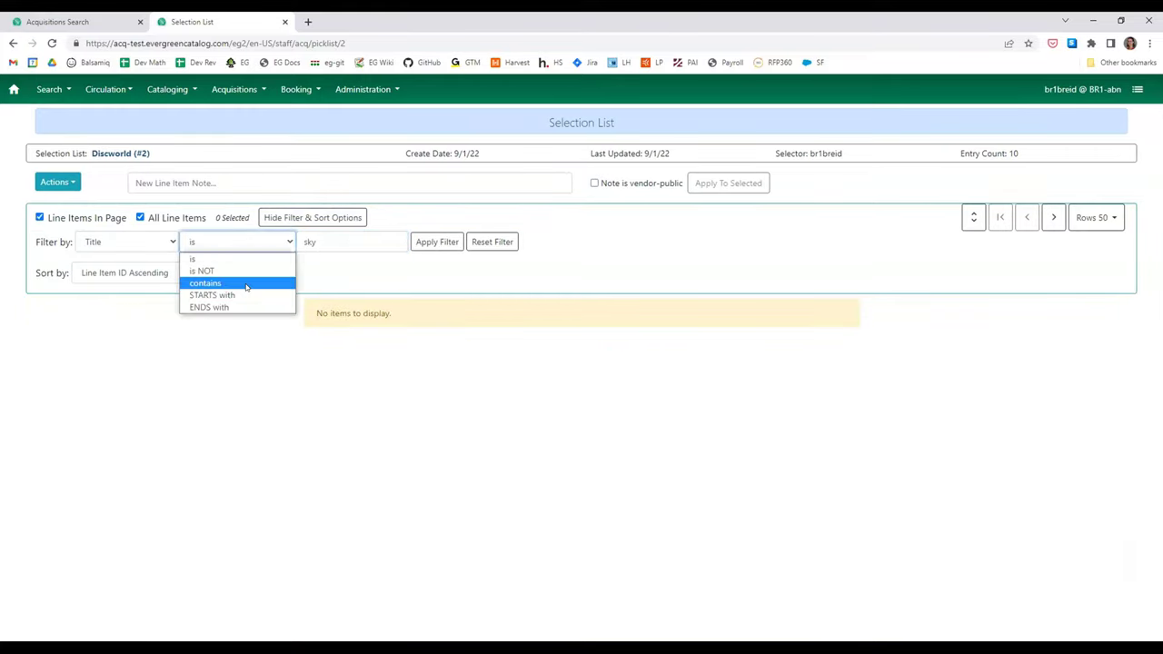
click(265, 283)
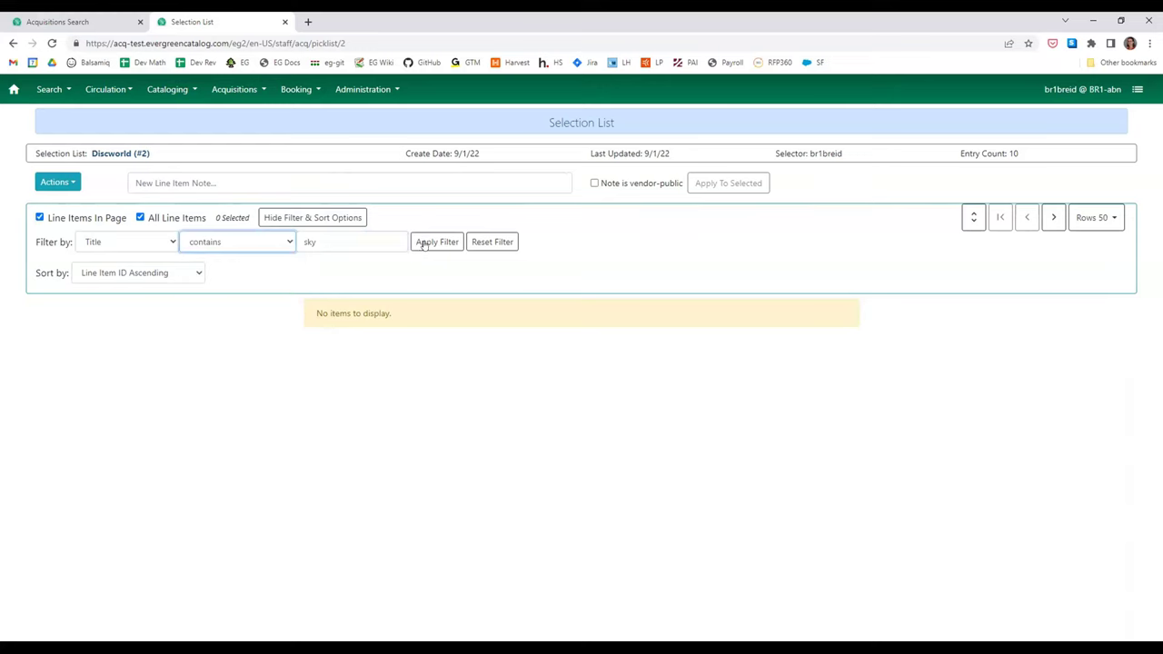
click(424, 242)
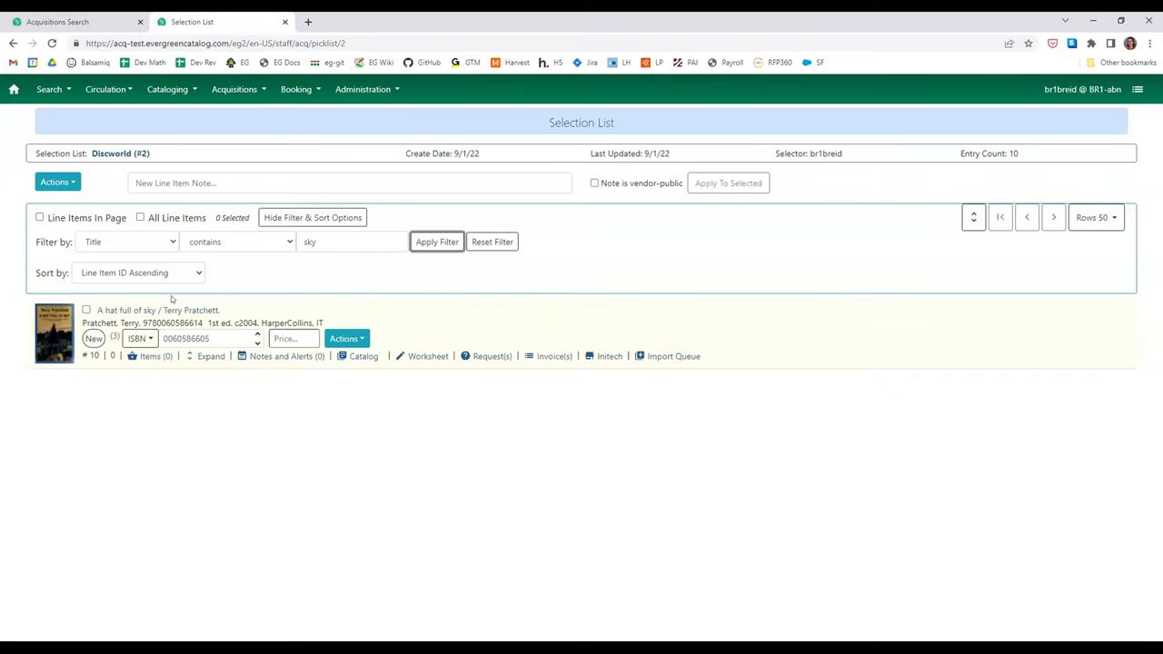
click(479, 243)
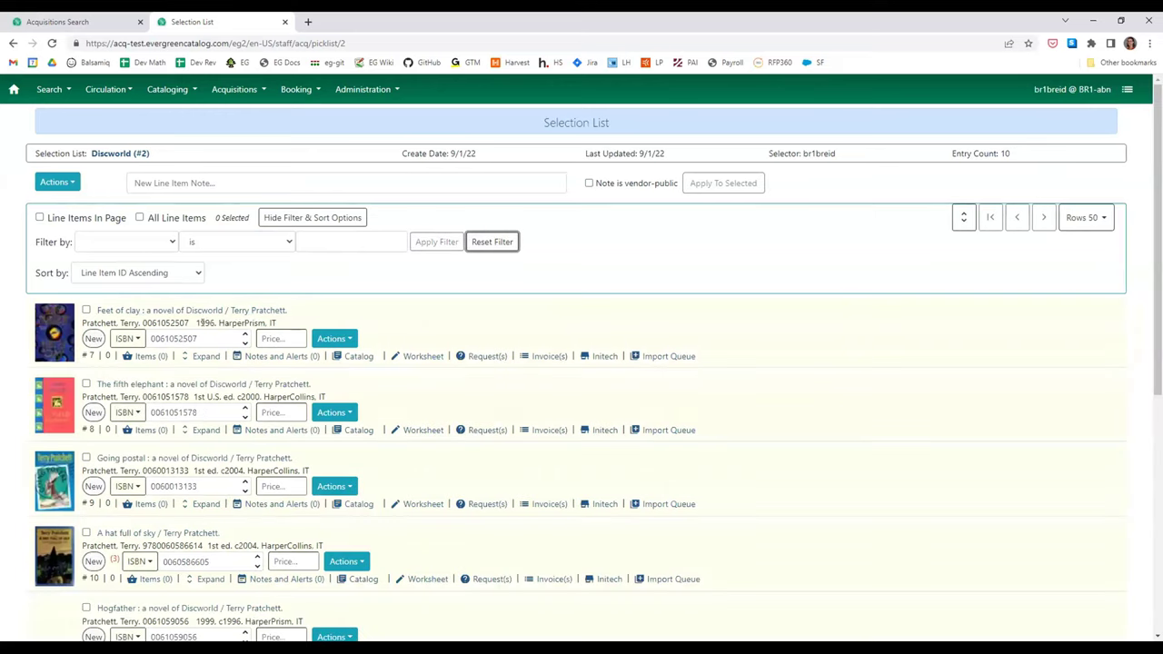
- Sort the Discworld line items by Title Ascending
click(132, 273)
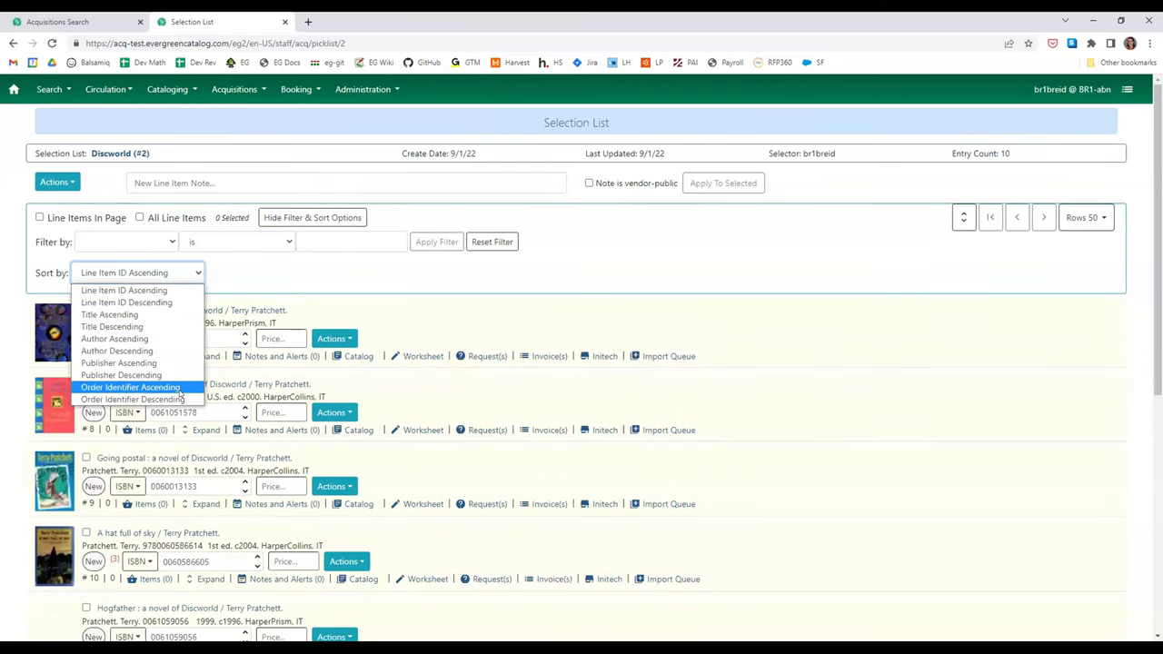
click(172, 313)
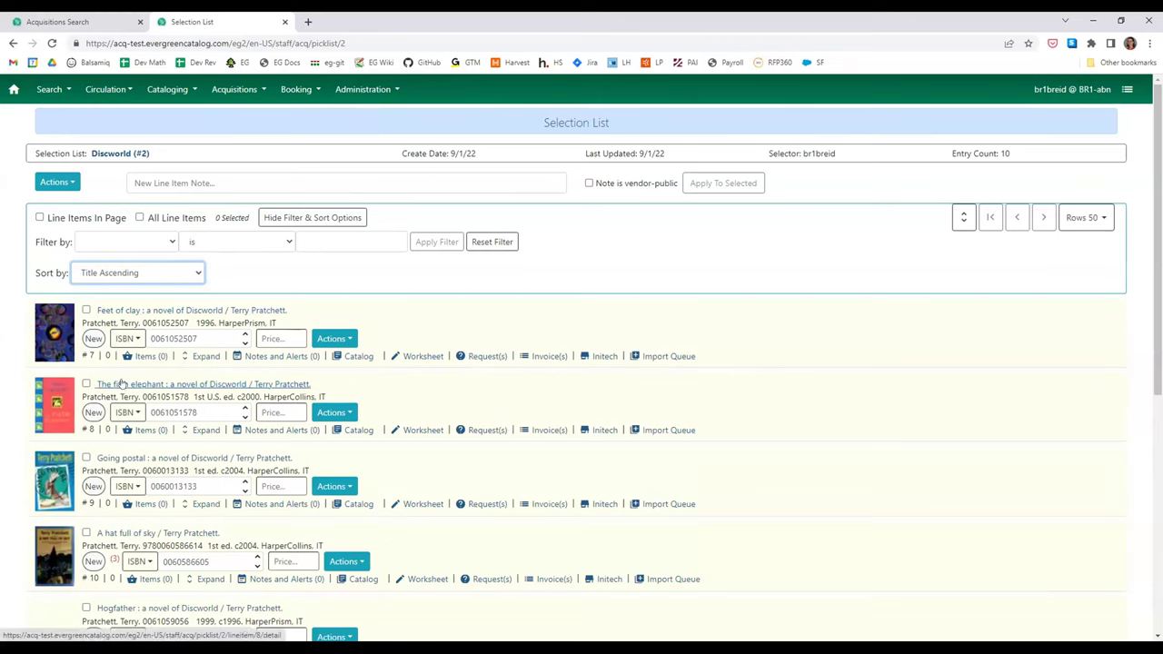
scroll(121, 384, down, 1)
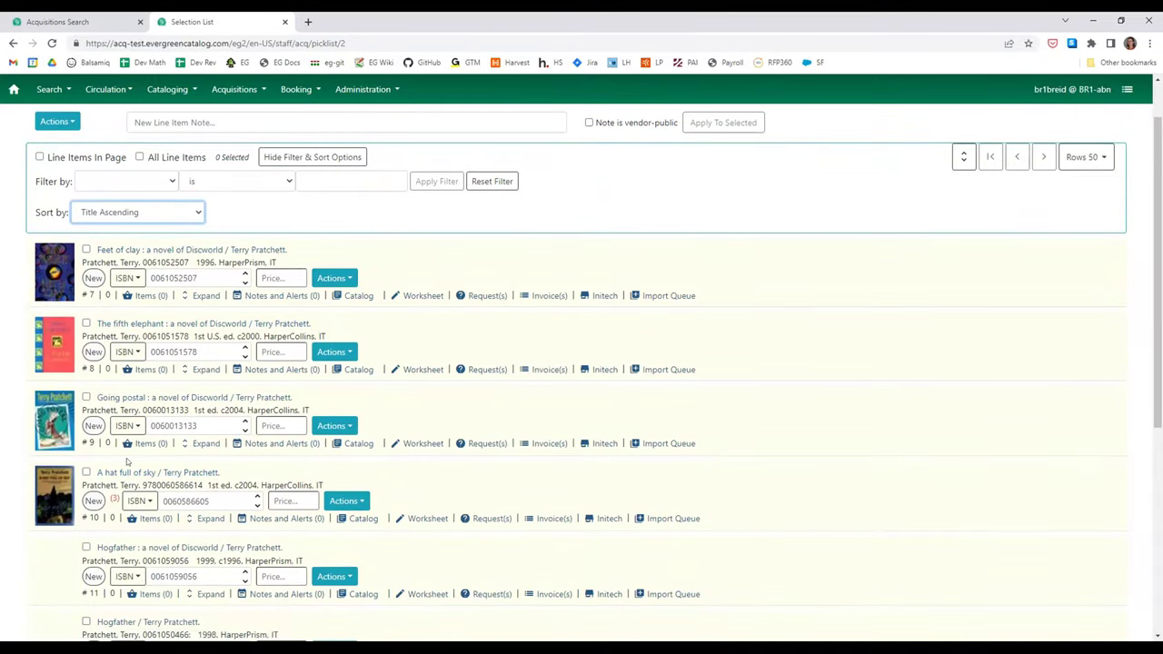
scroll(123, 466, down, 2)
scroll(127, 461, up, 3)
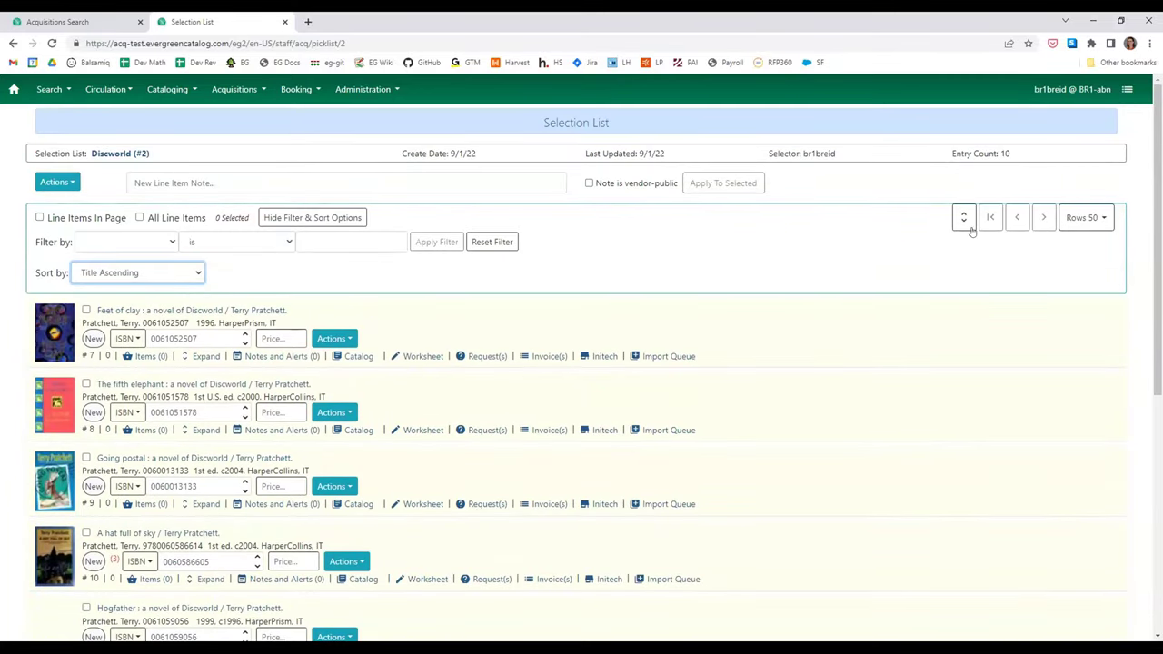
- Expand and collapse the Feet of clay items table, then all items tables
click(200, 356)
click(200, 356)
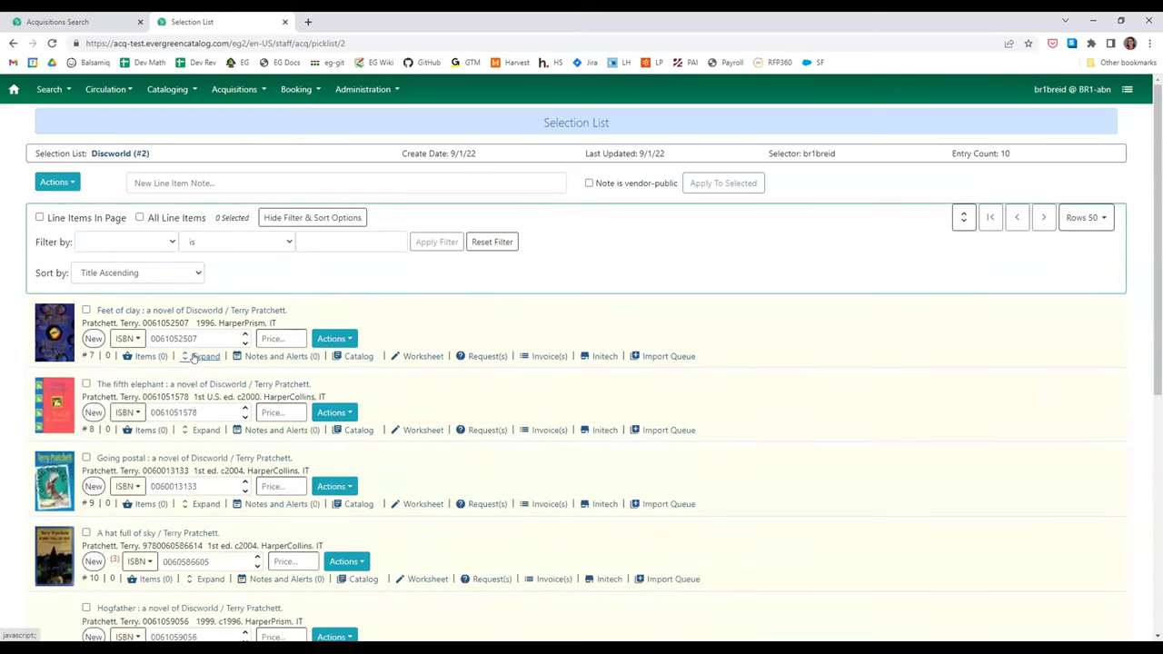
click(964, 218)
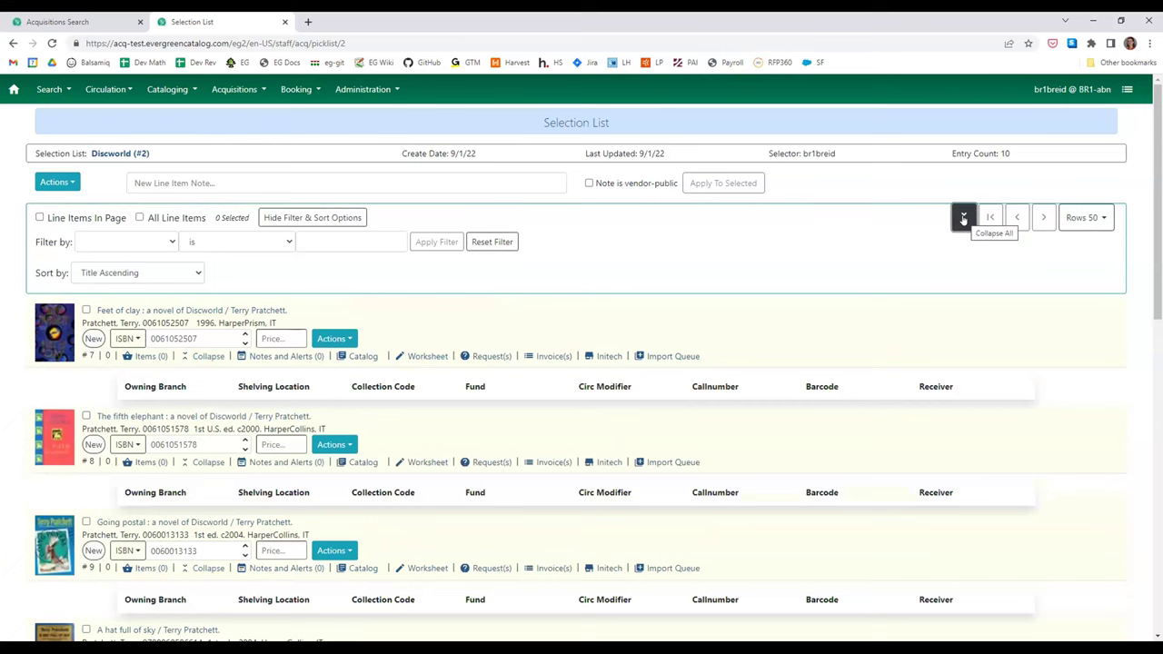
click(964, 218)
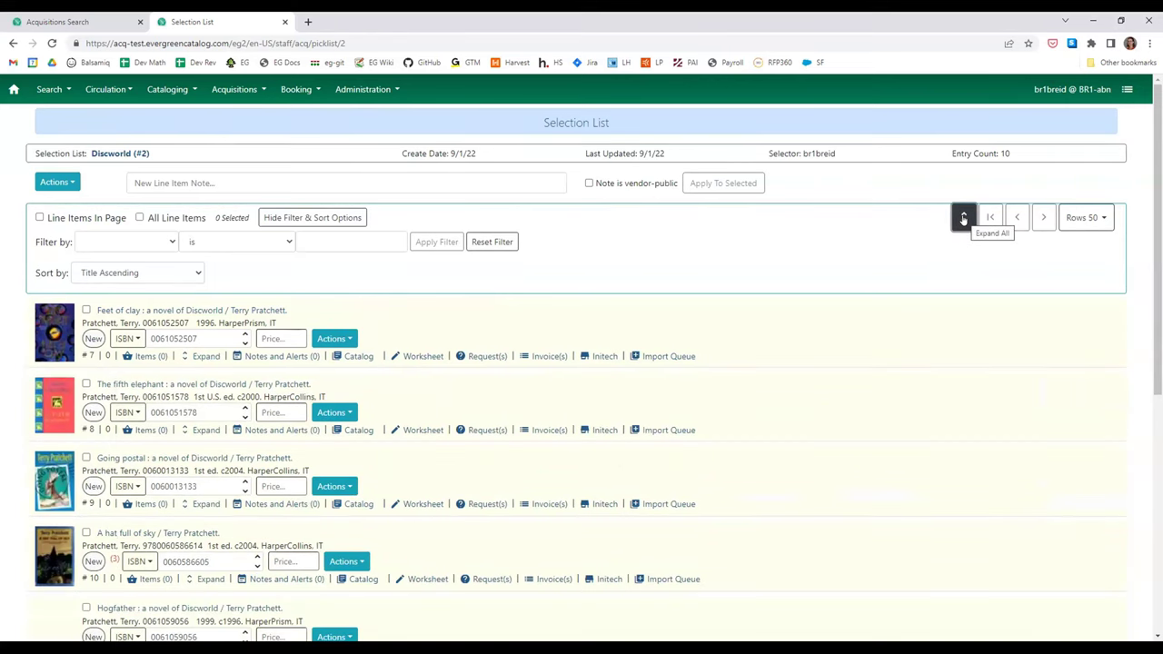
click(964, 218)
click(964, 218)
- Start a vendor-public line item note, then bring up the Acquisitions menu
click(564, 182)
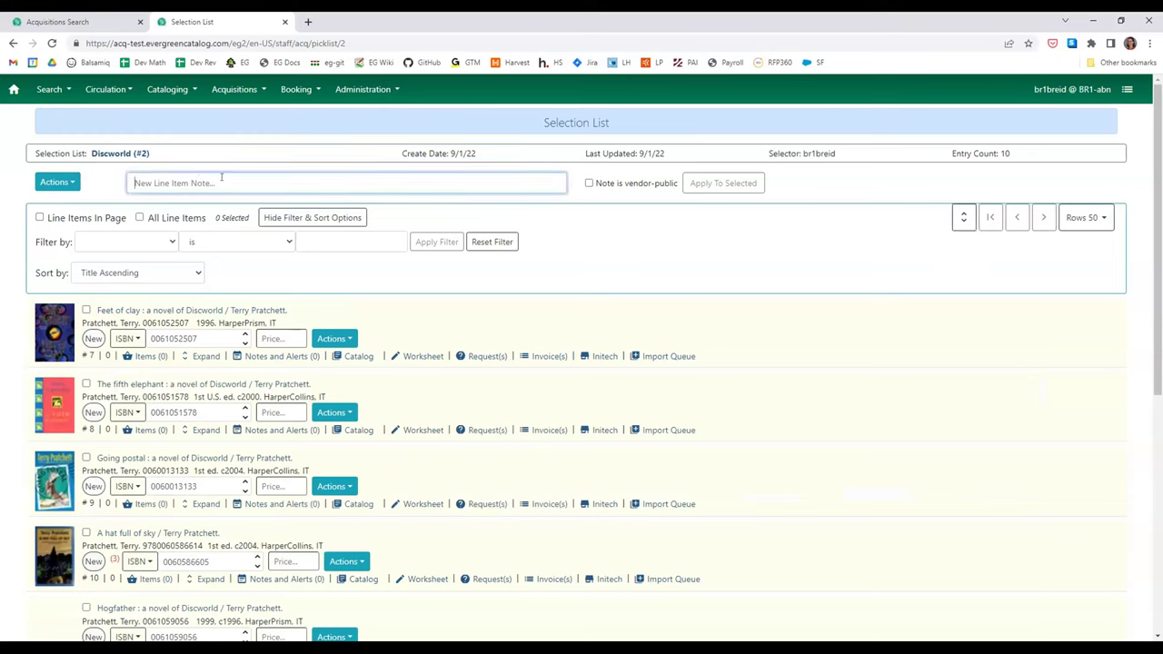
click(613, 185)
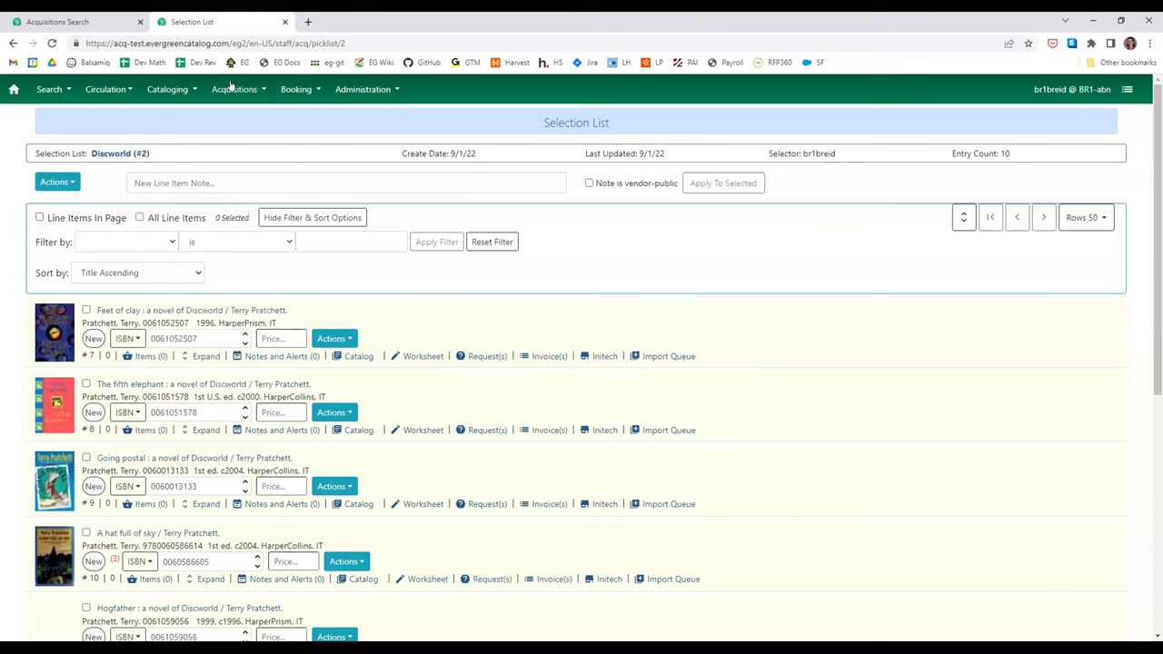
click(231, 85)
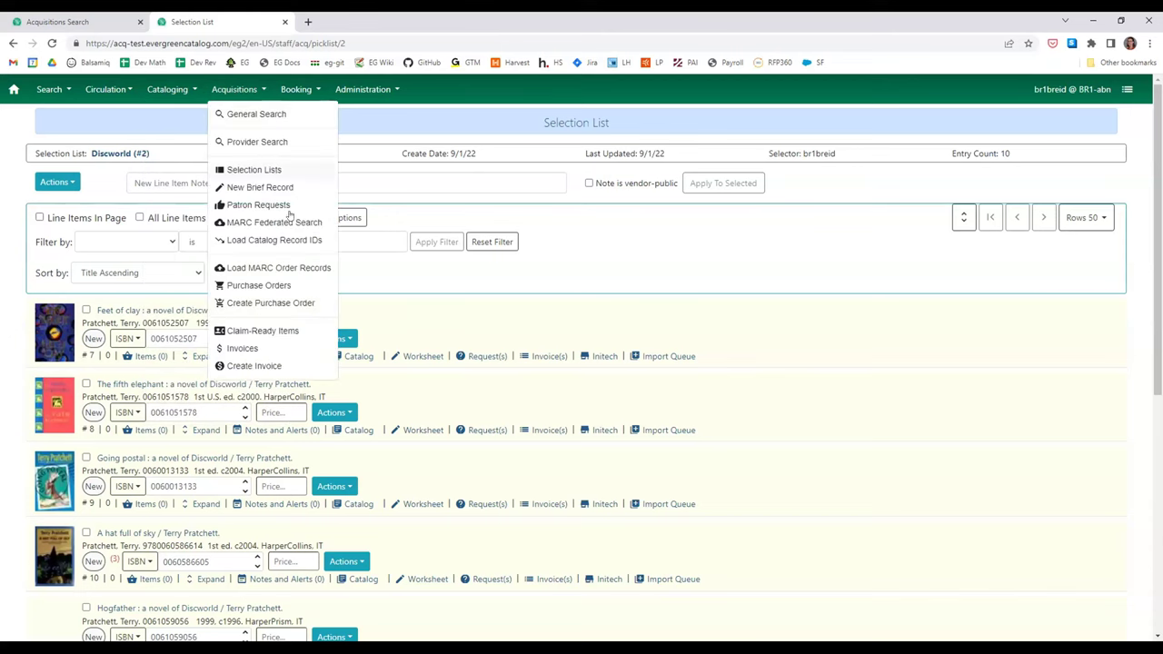
- Search BR1's purchase orders with the Status condition removed
click(286, 284)
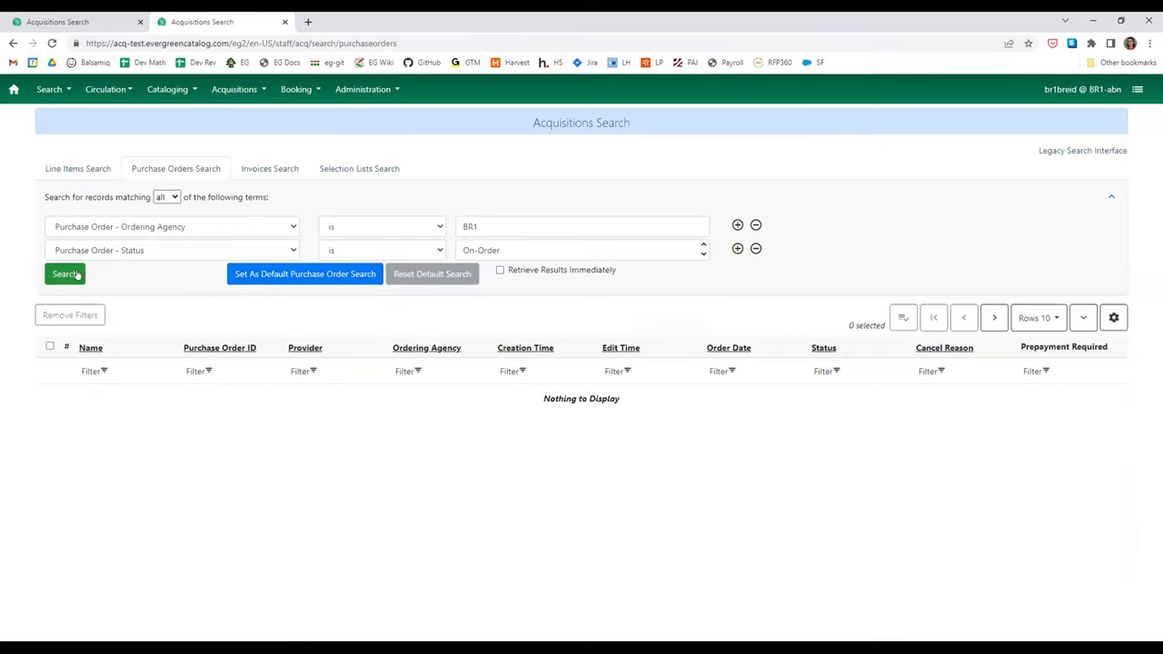
click(754, 249)
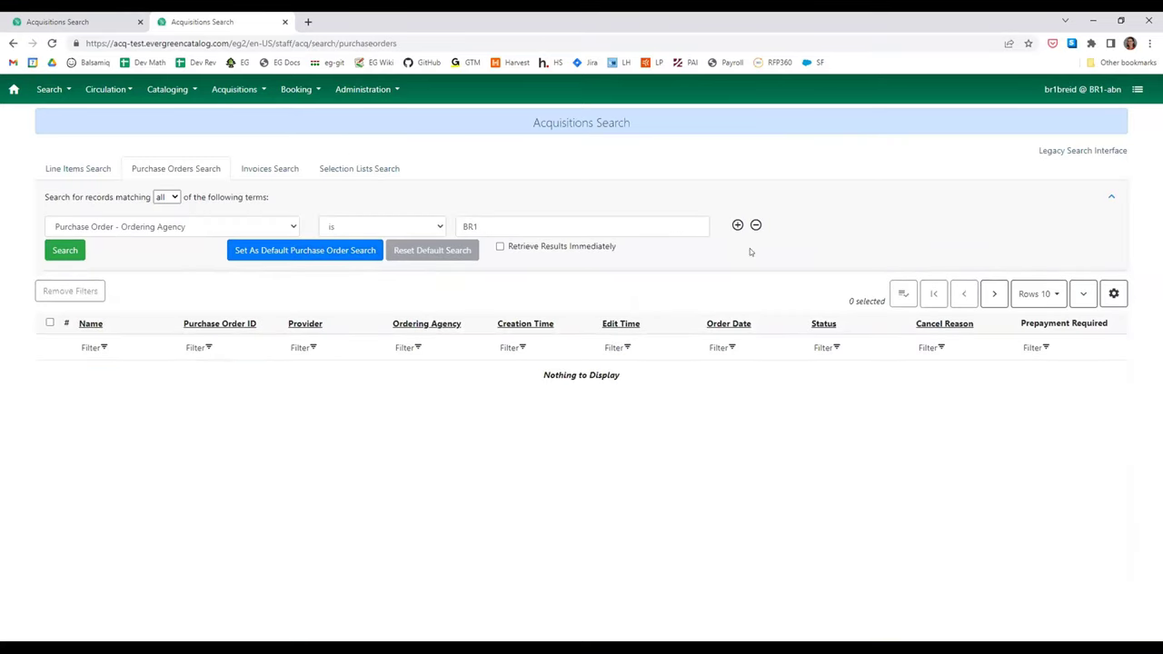
click(80, 233)
click(69, 251)
click(69, 252)
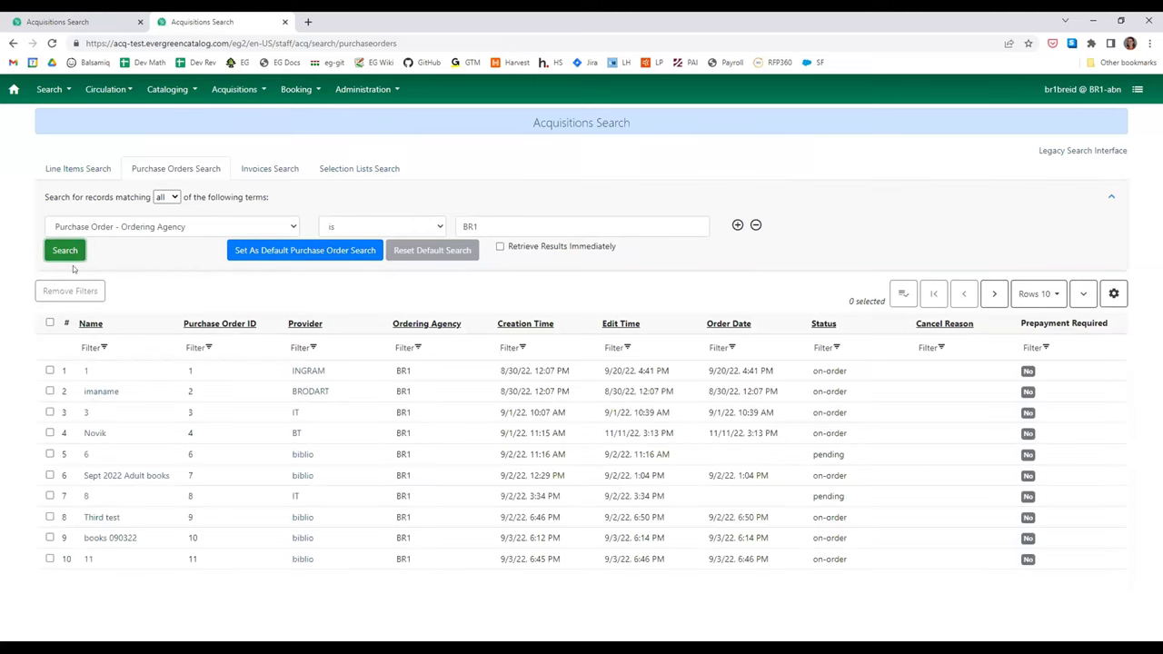
- Sort purchase orders by Creation Time descending and open PO 71
click(507, 329)
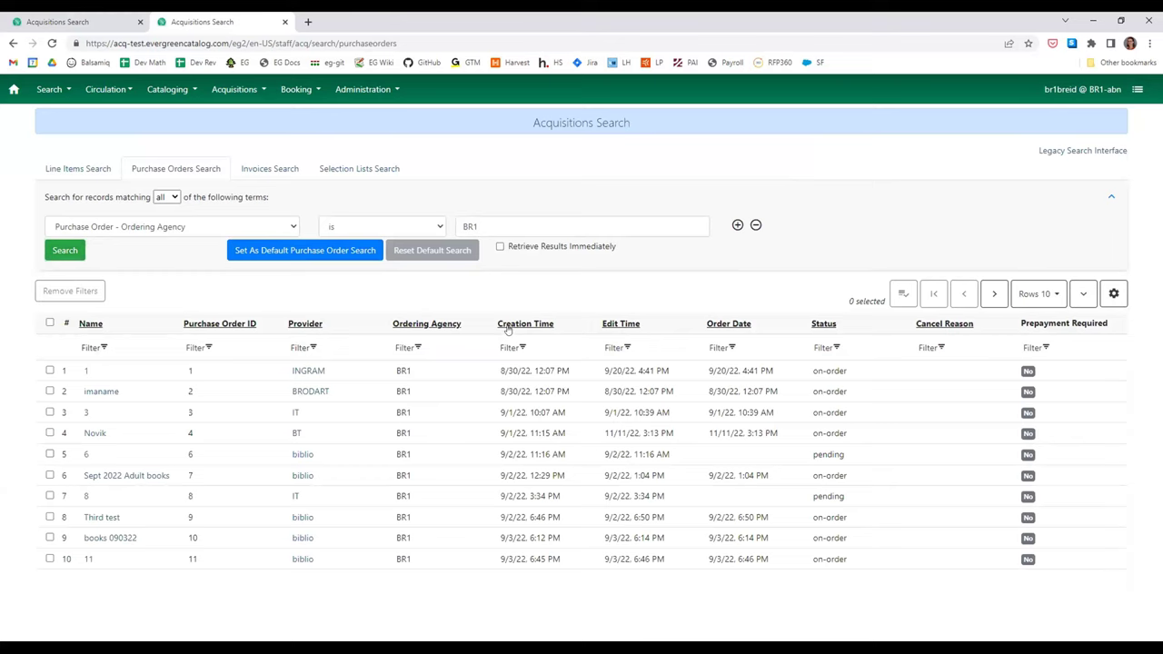
click(507, 329)
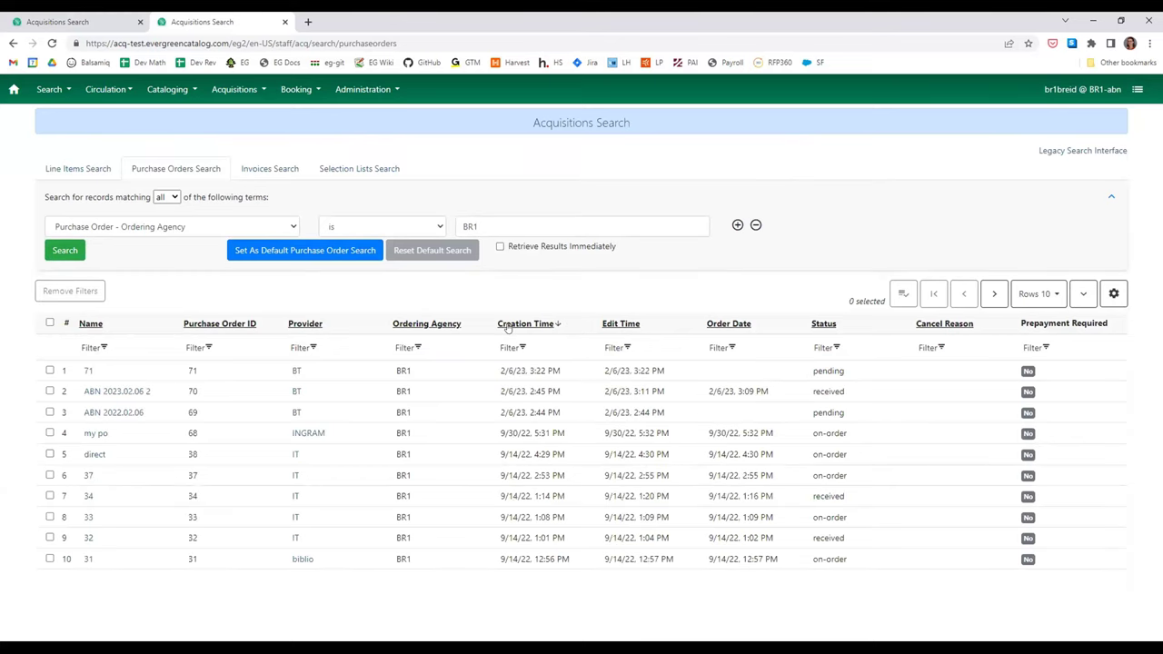
click(88, 372)
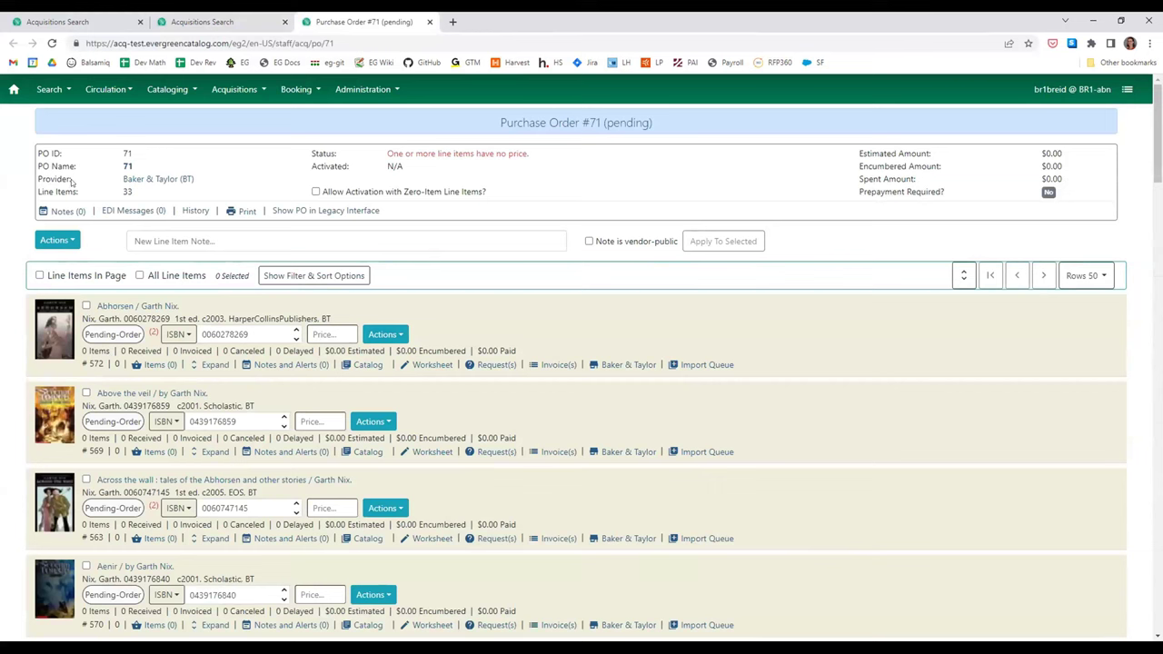
- Note the unpriced line items message and show PO #71's filter and sort options
click(56, 240)
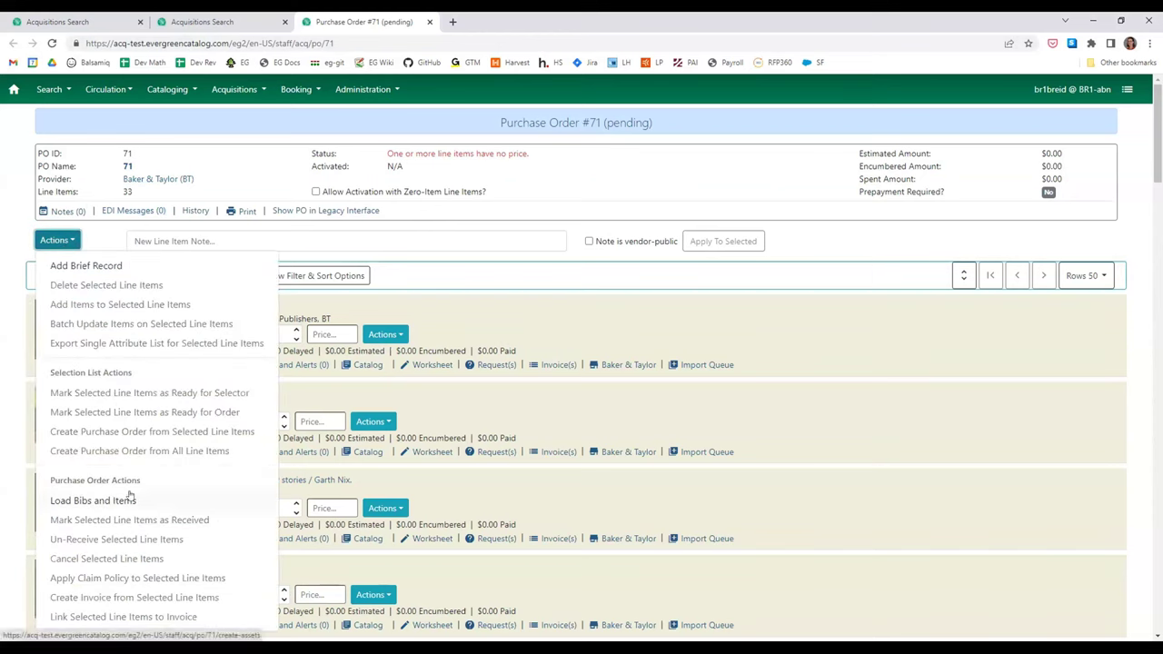
click(522, 293)
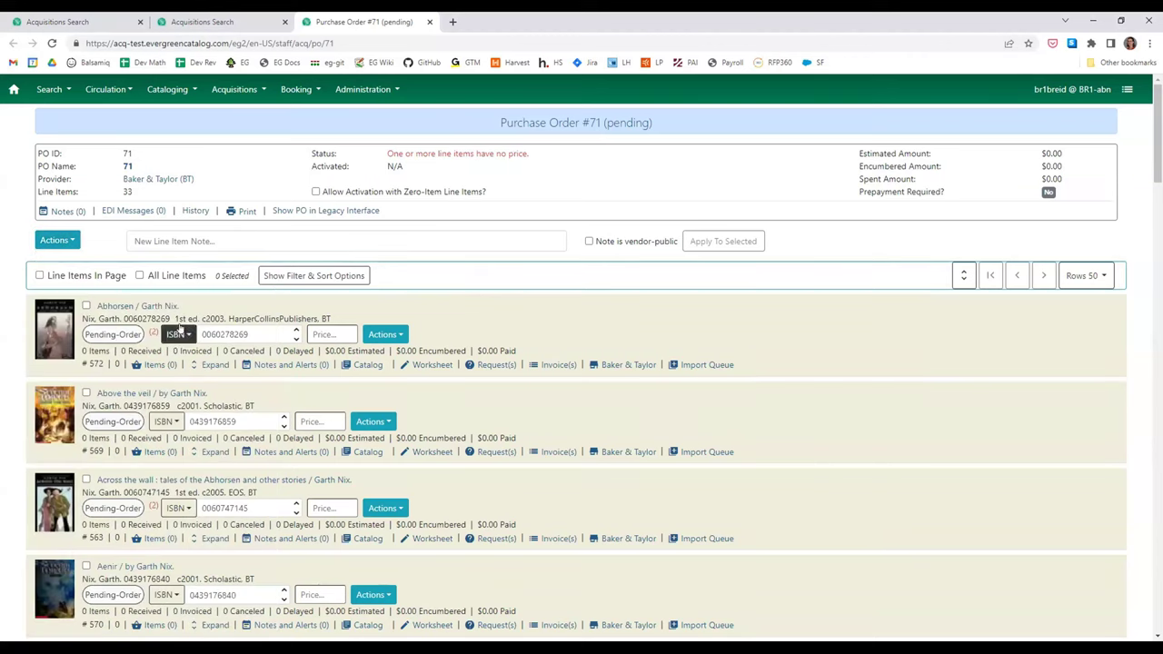
triple_click(437, 151)
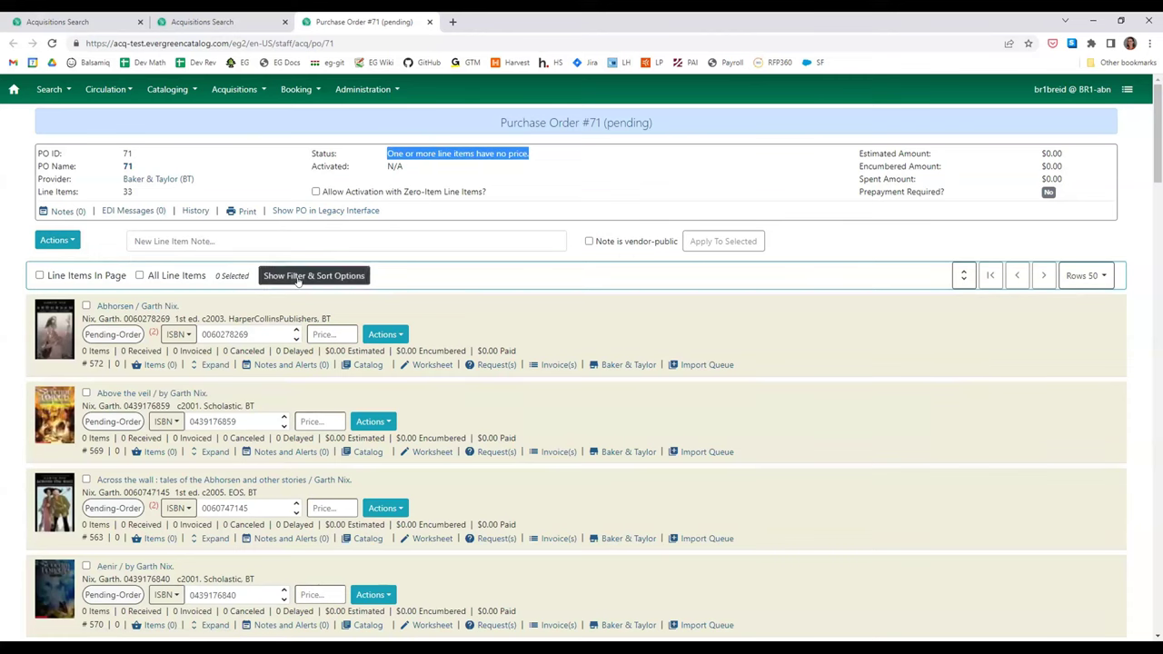
click(299, 278)
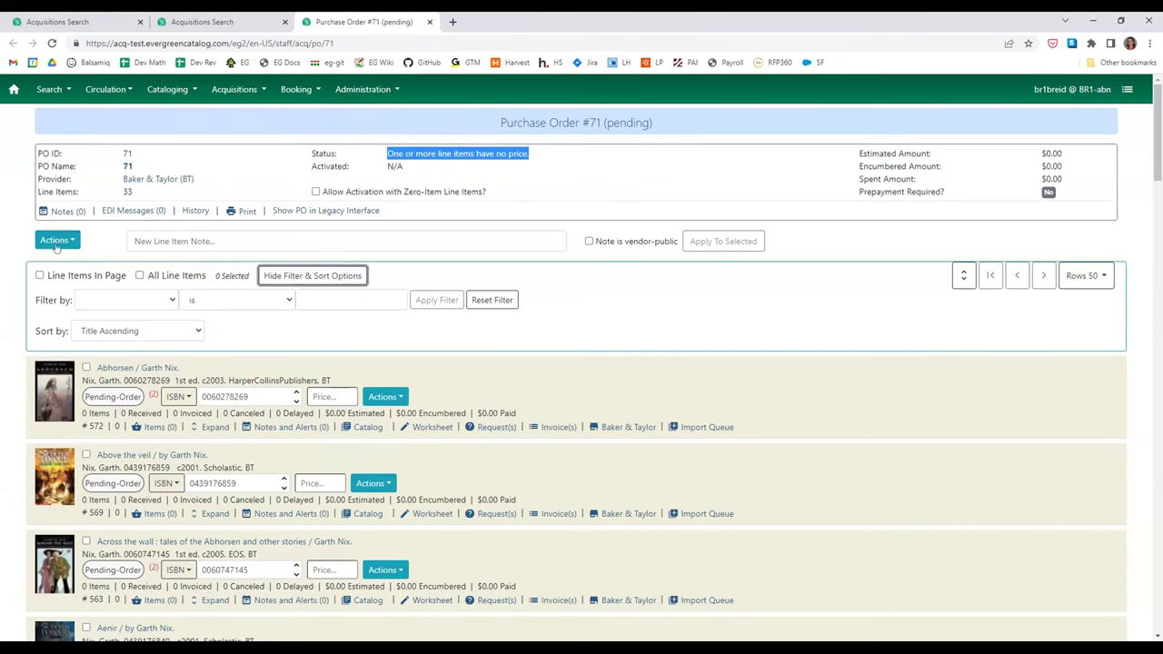
- Try selecting Abhorsen and Above the veil, then all page line items, then deselect
click(60, 241)
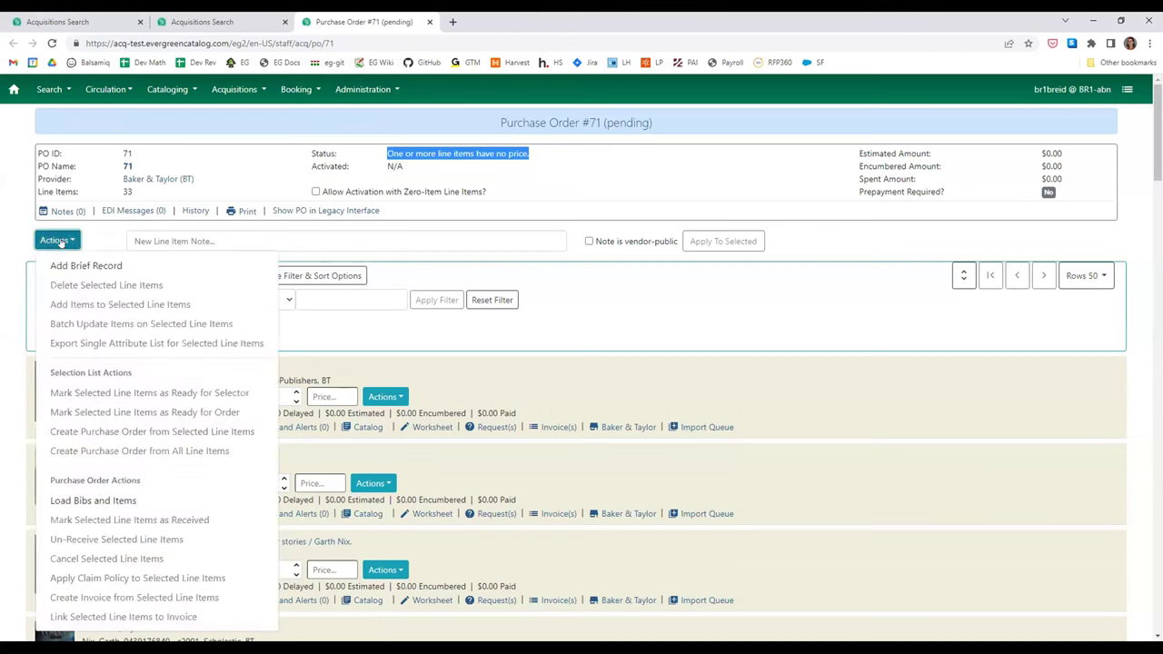
click(60, 241)
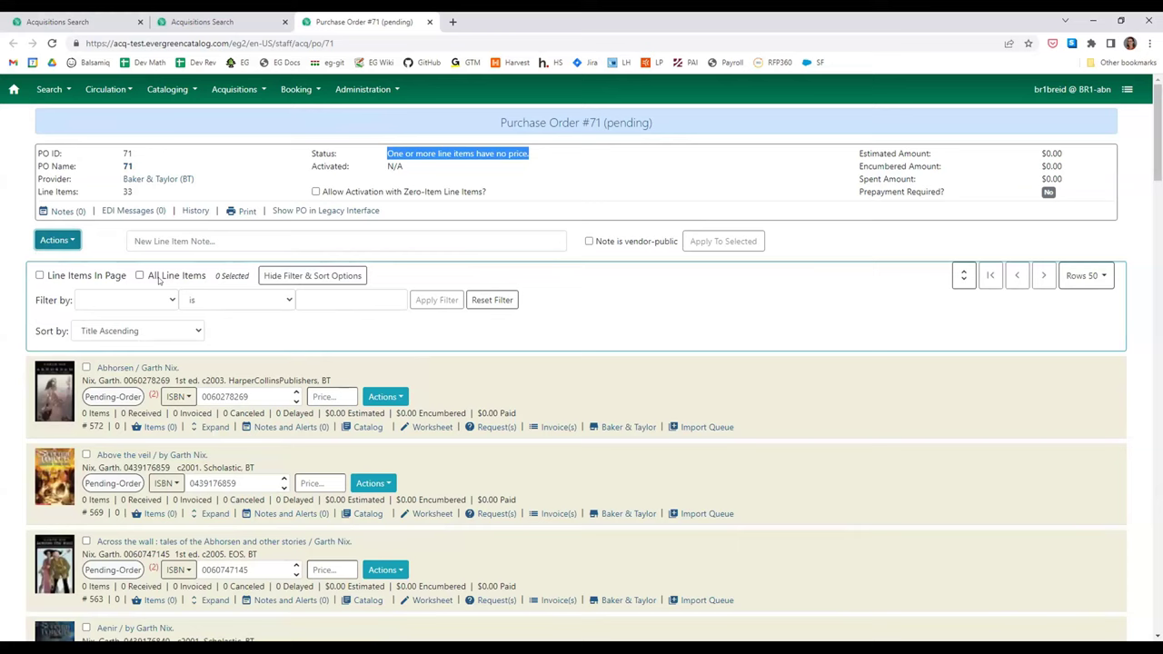
click(86, 367)
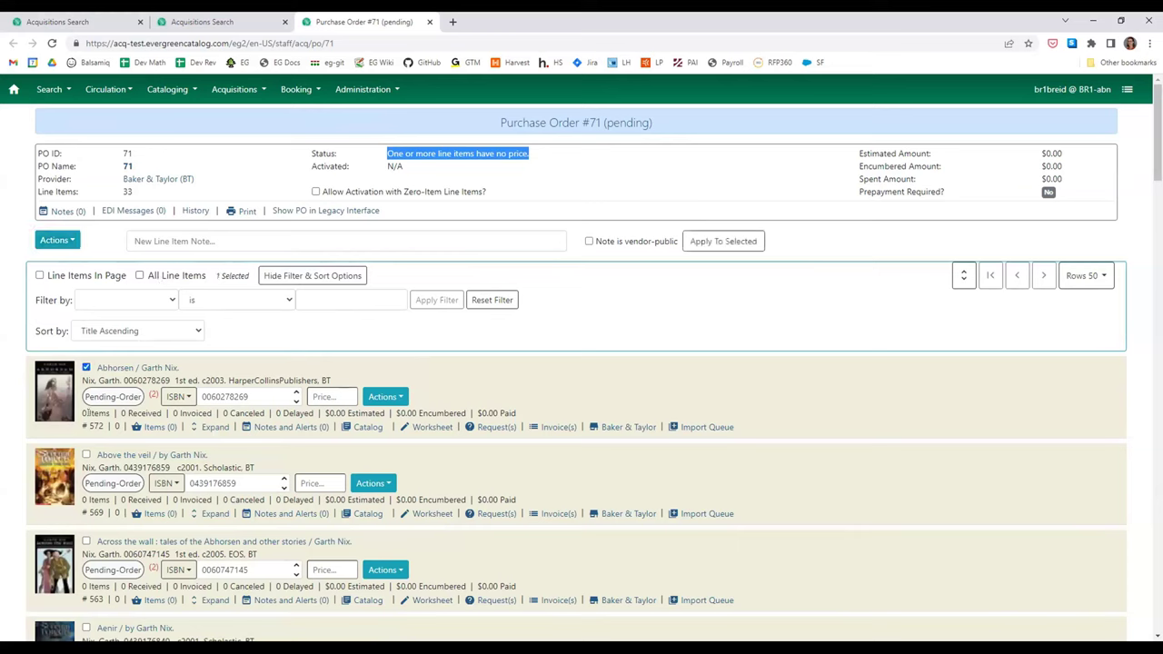
click(86, 462)
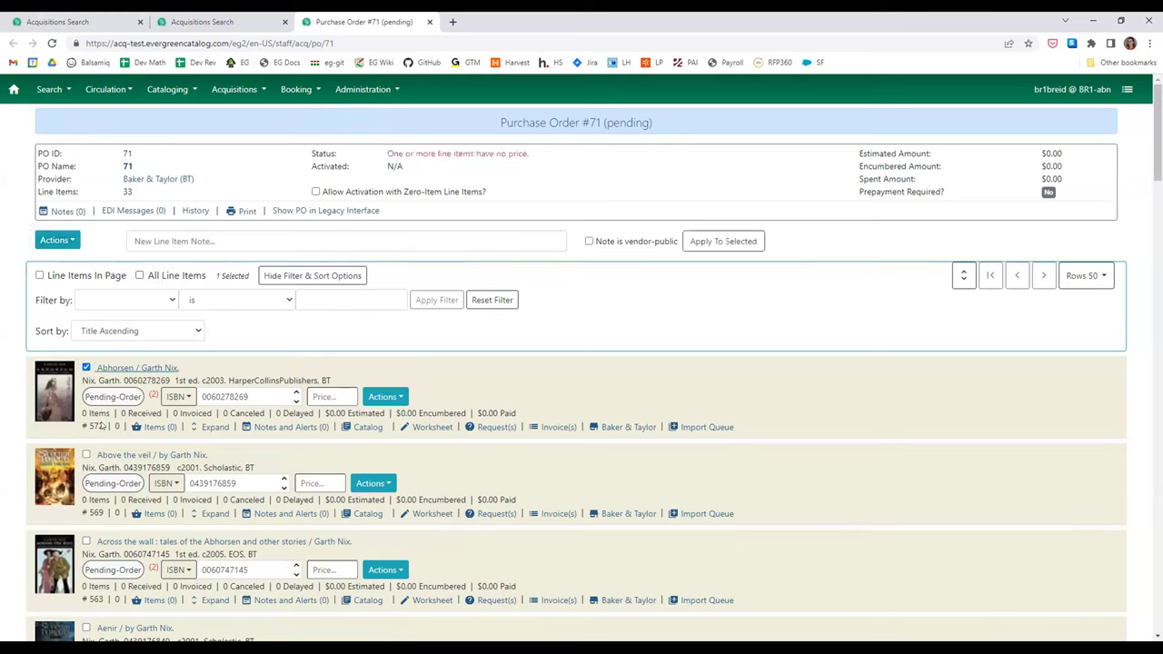
click(87, 455)
drag(212, 271, 246, 270)
click(39, 276)
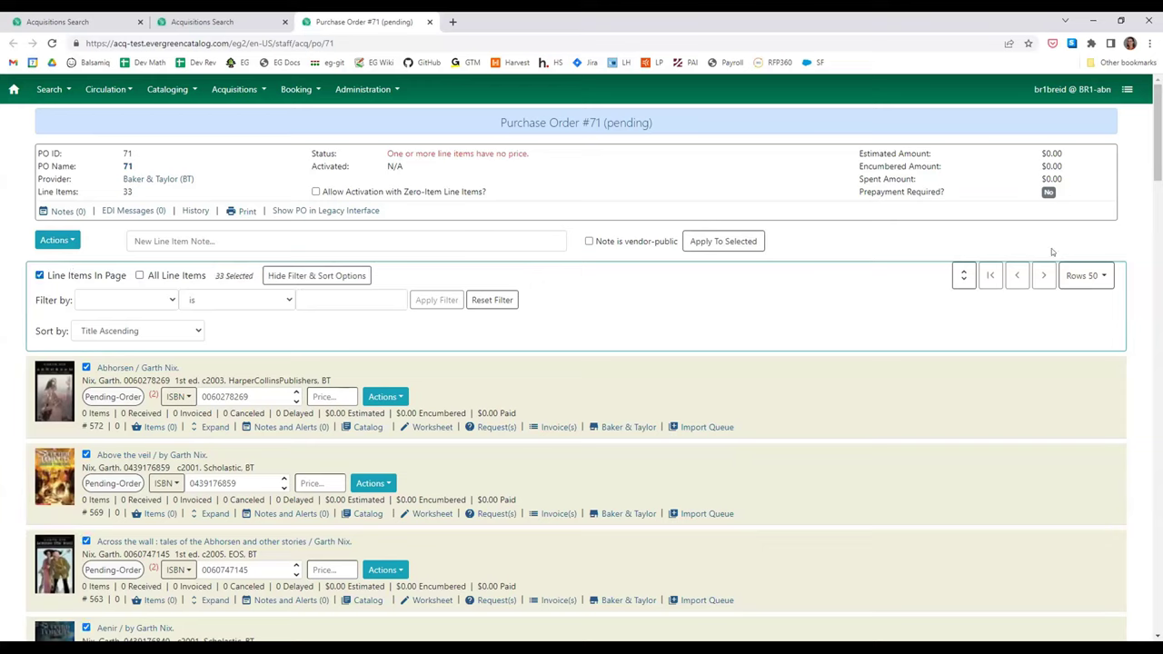
click(62, 274)
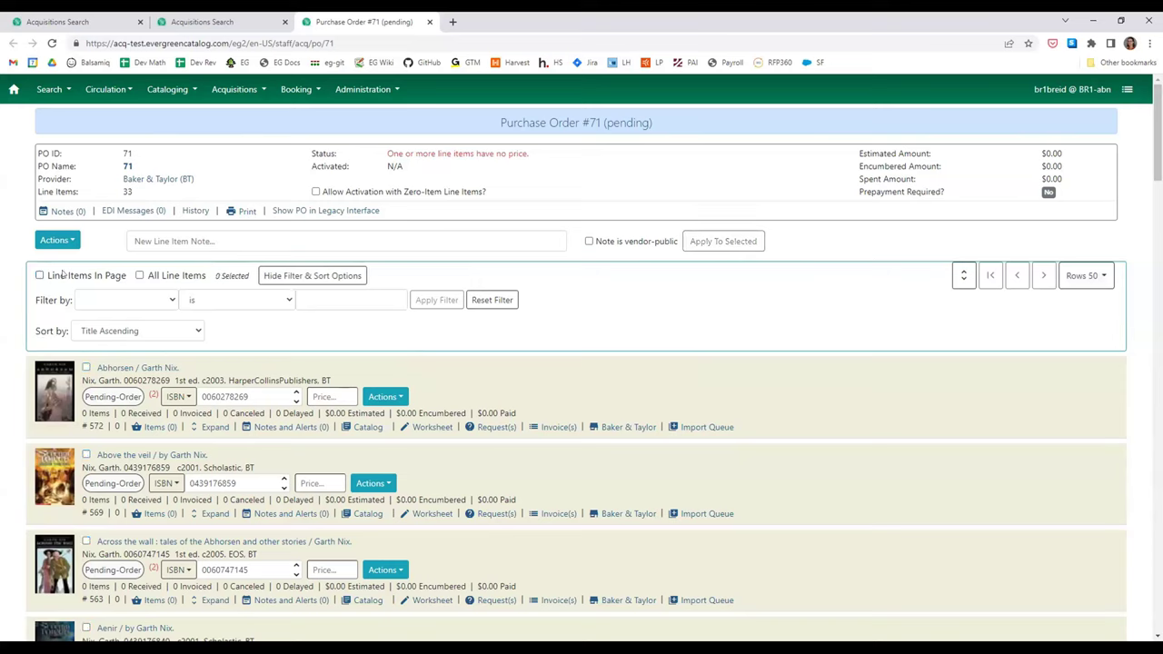
- Change the Rows per page setting from 50 to 25
click(1103, 276)
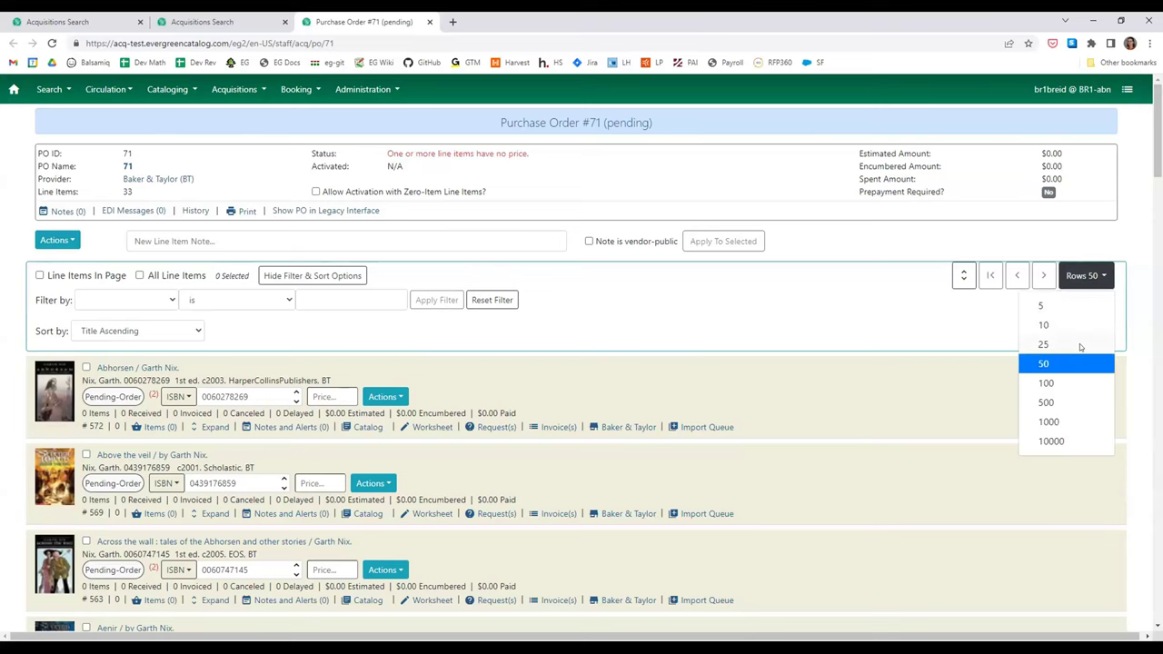
click(1080, 354)
click(1086, 283)
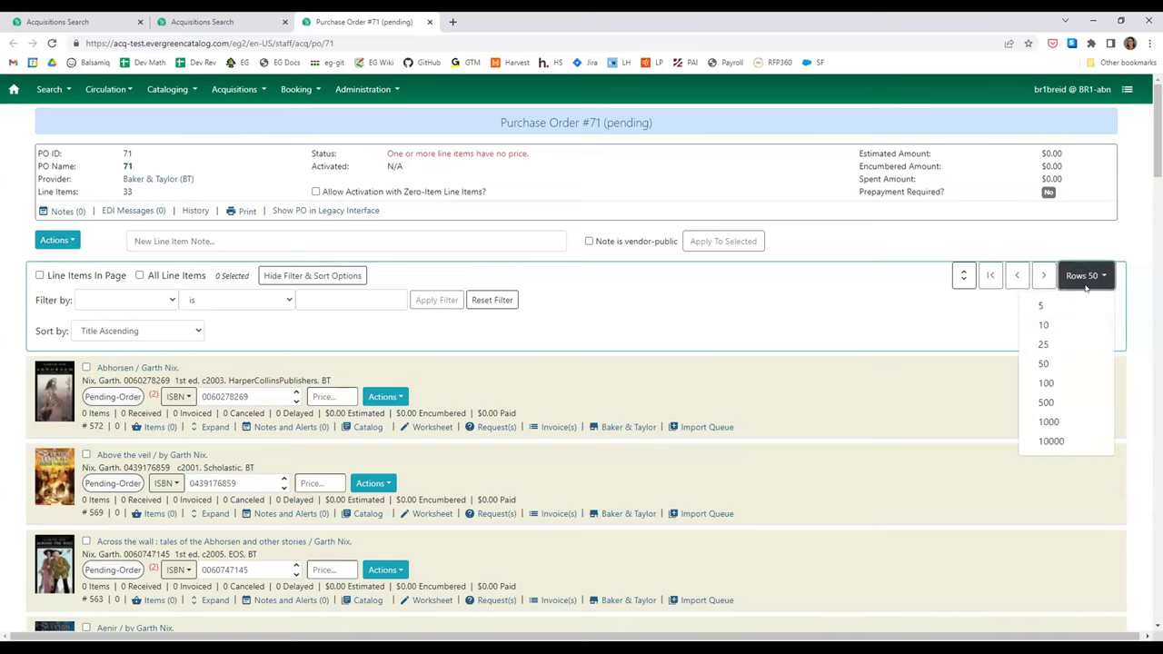
click(1078, 346)
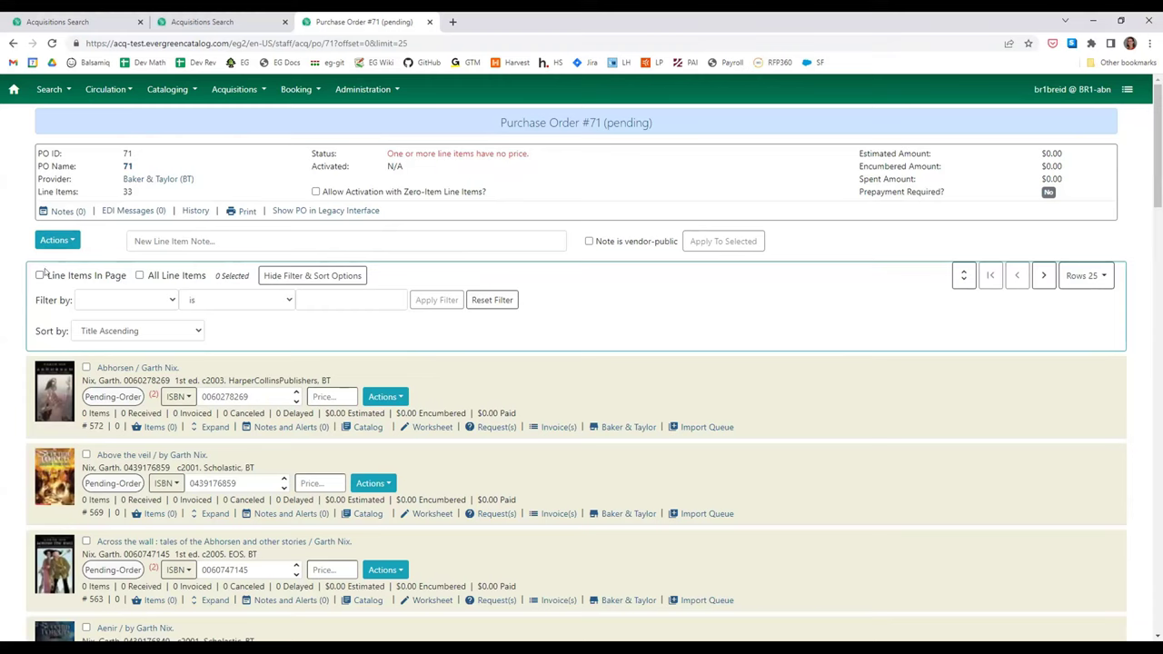
- Select all 33 line items and choose Add Items to Selected Line Items
click(100, 275)
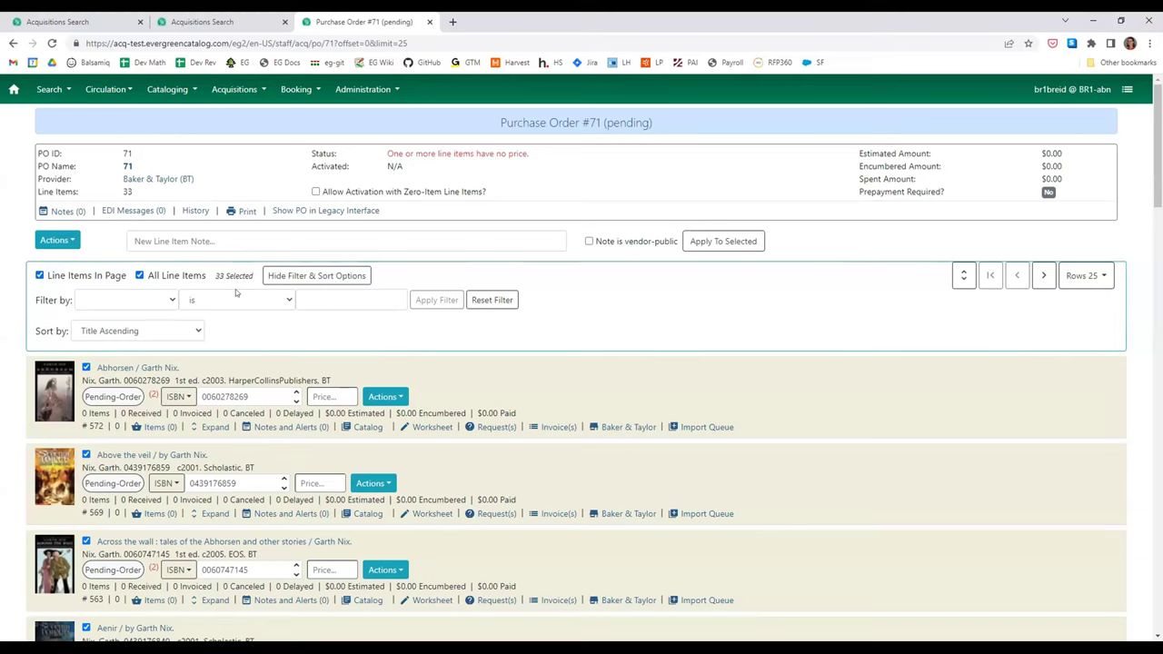
click(53, 214)
click(56, 285)
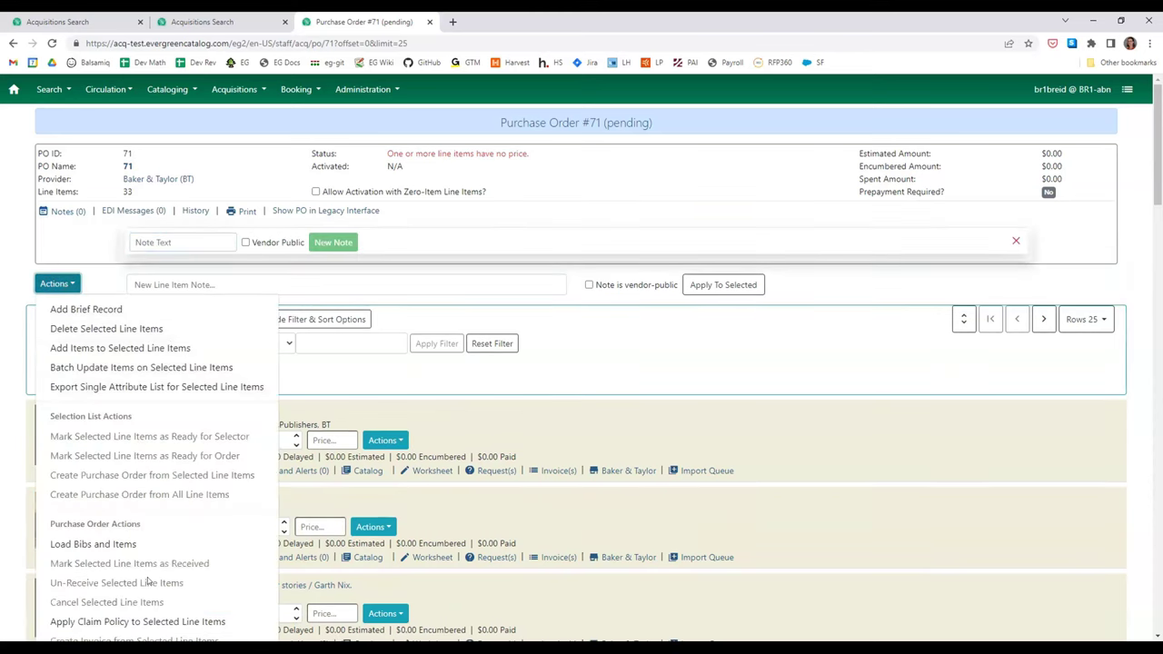
click(118, 350)
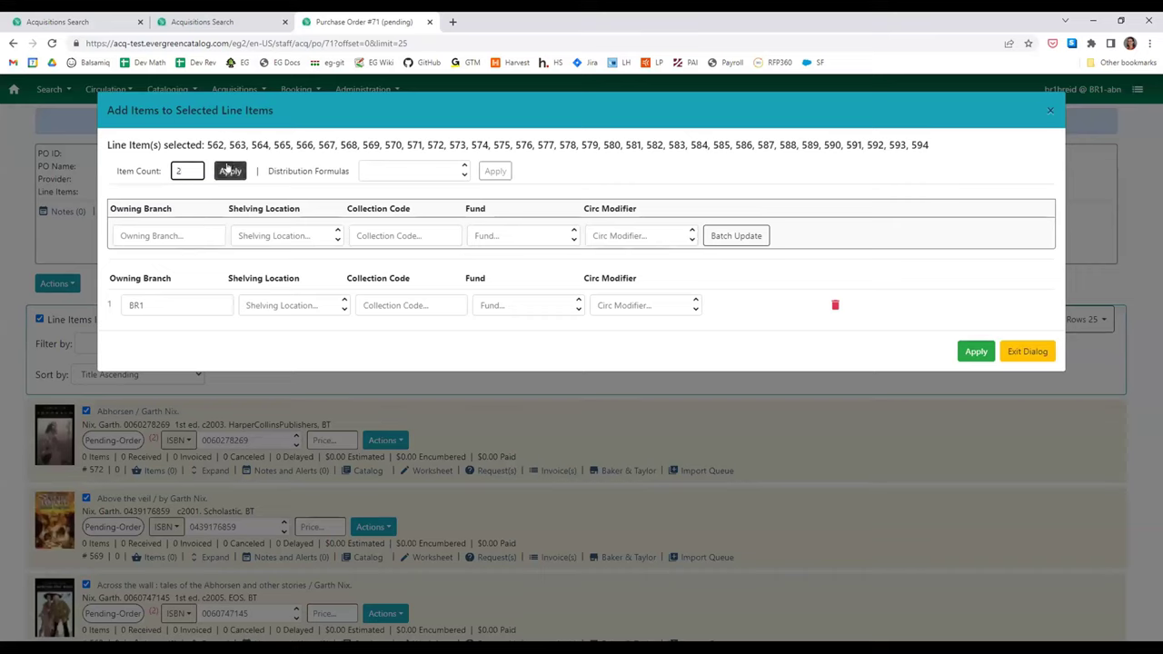
- Create two copy rows per line item with shelving location New Arrivals (BR1)
click(231, 172)
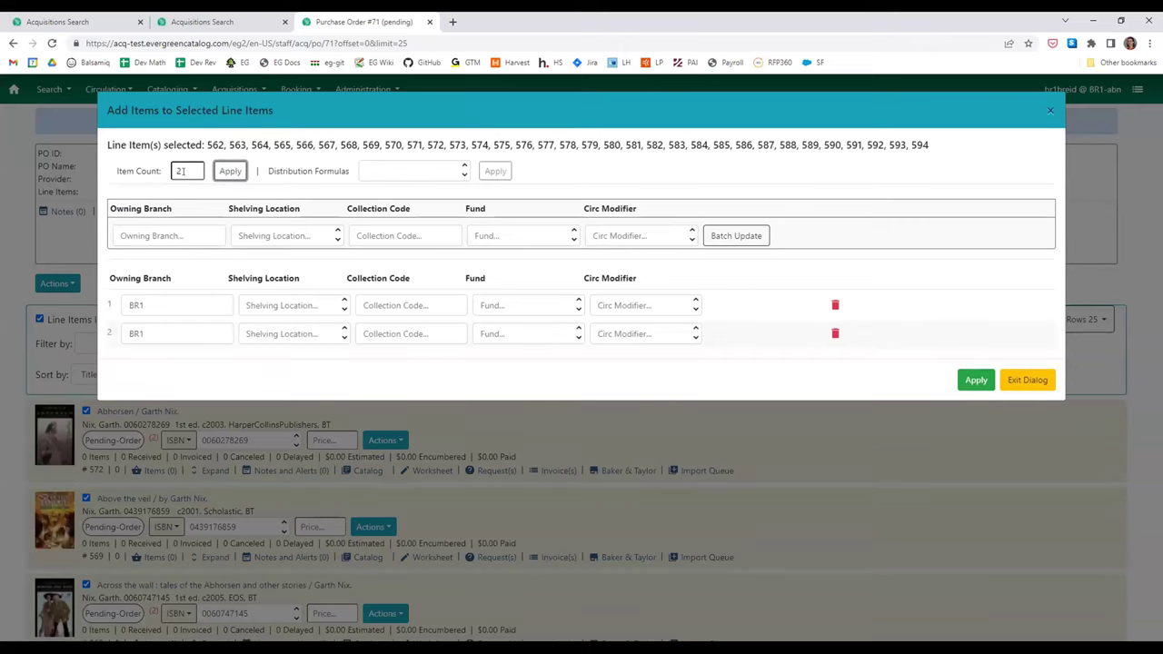
click(190, 234)
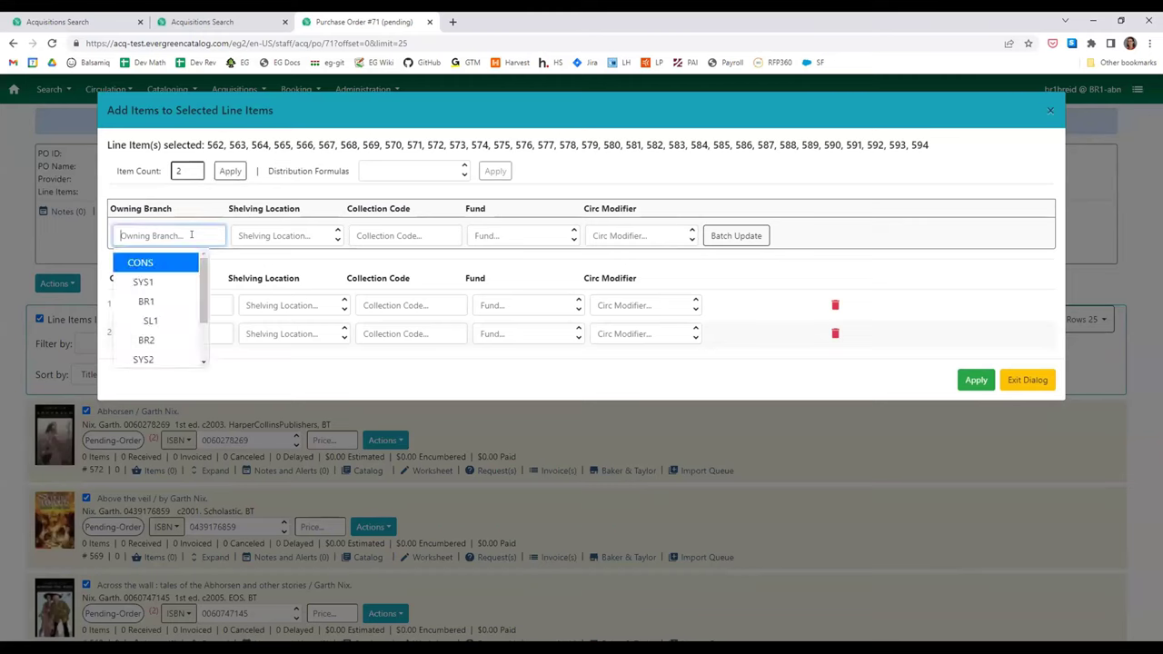
click(234, 376)
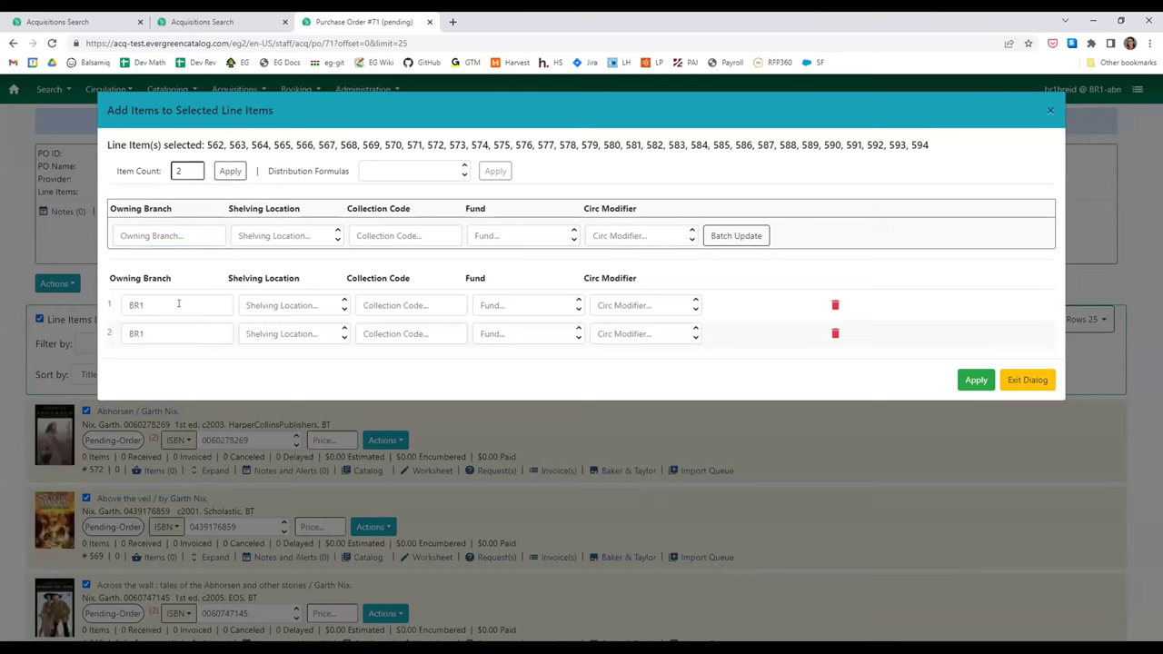
click(333, 228)
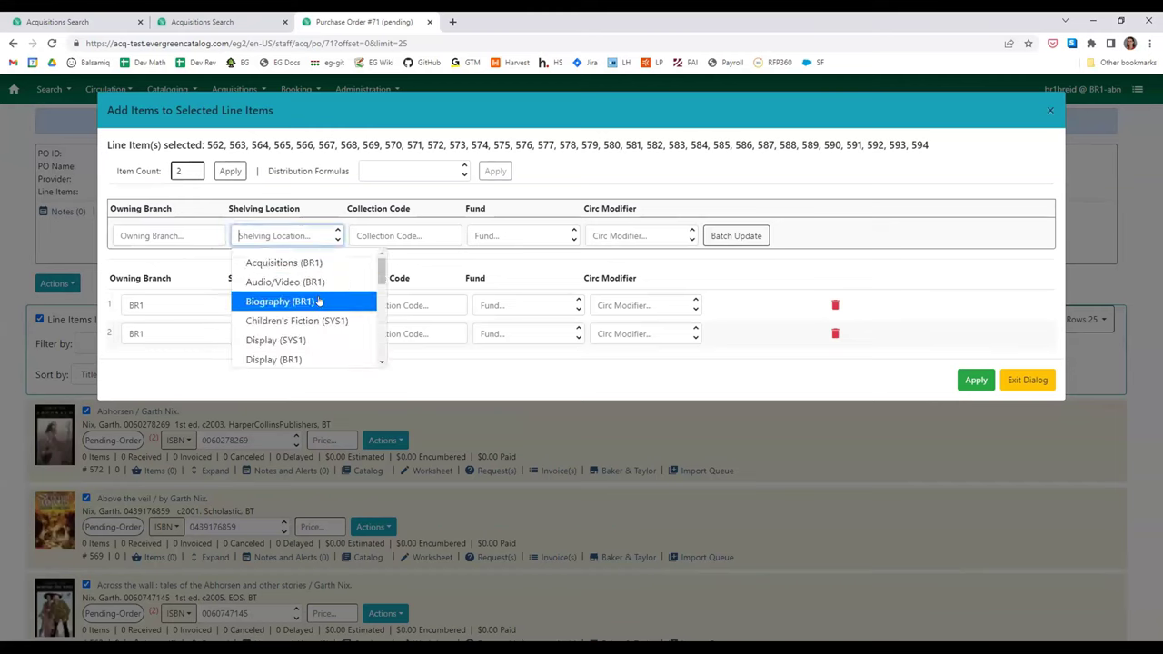
scroll(306, 330, down, 3)
scroll(305, 332, down, 2)
click(324, 257)
- Set fund AD (2022) (CONS), batch-update both copies, and apply to all line items
click(421, 227)
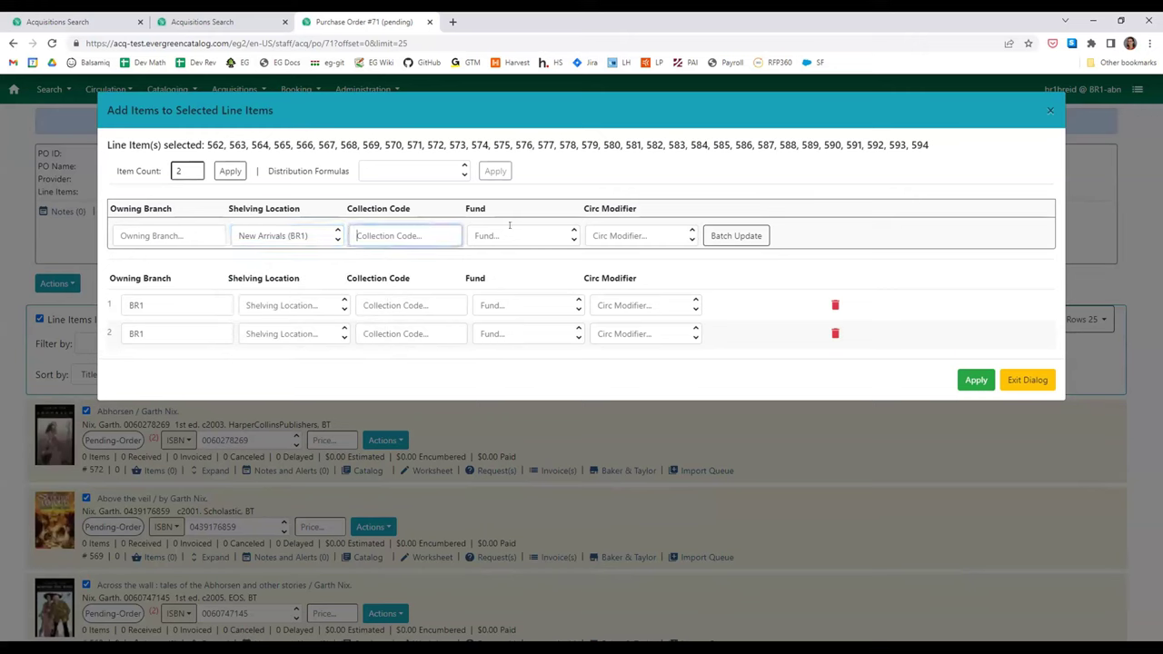
click(513, 229)
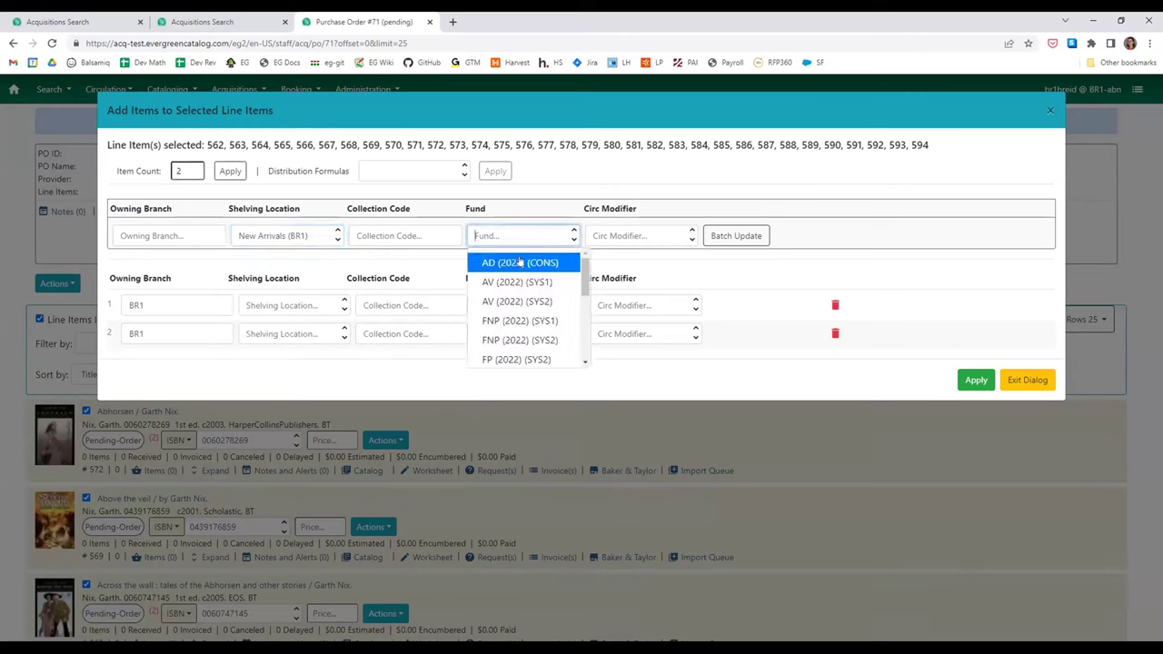
click(523, 264)
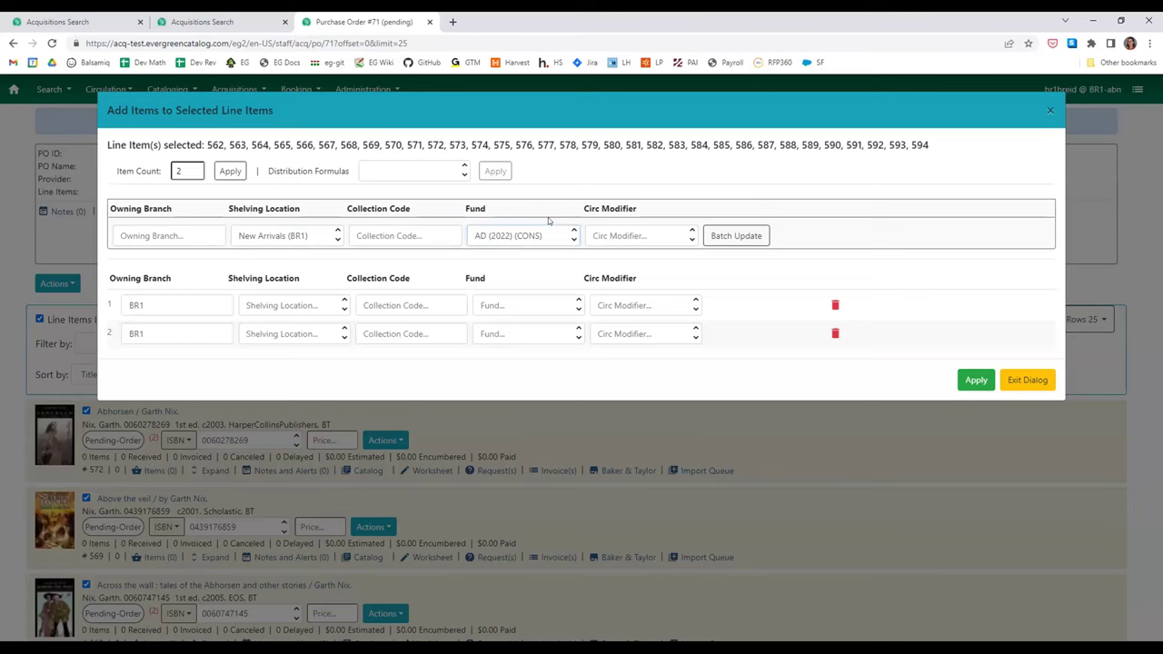
click(525, 238)
scroll(542, 289, down, 2)
scroll(542, 289, down, 3)
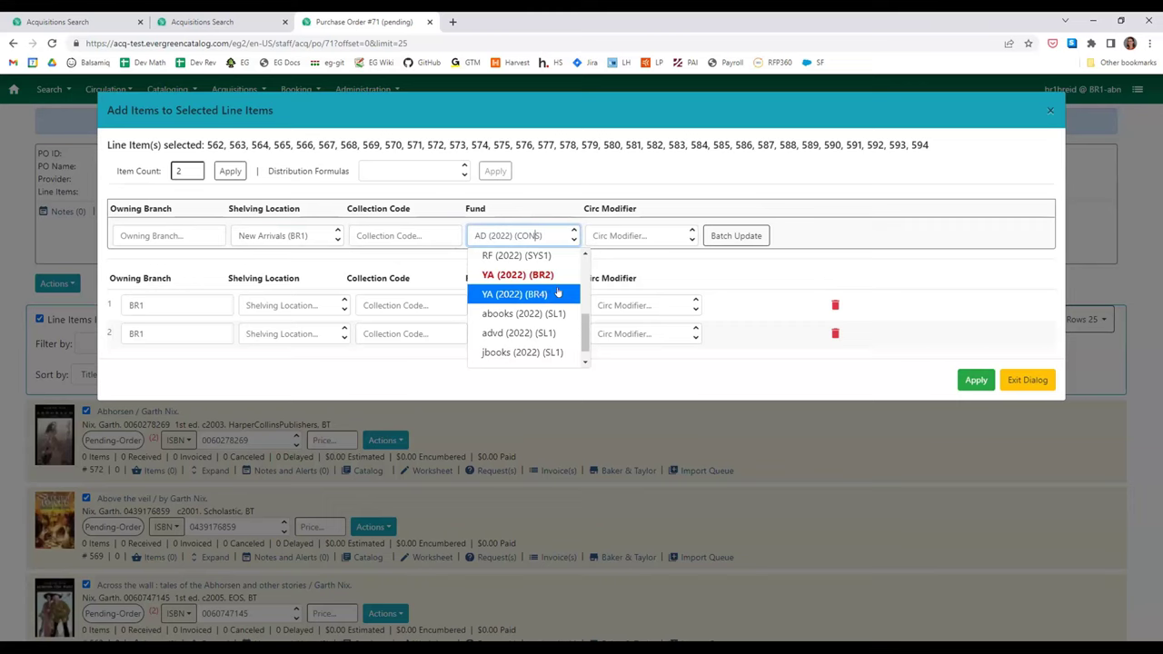
scroll(559, 298, down, 1)
scroll(557, 298, up, 2)
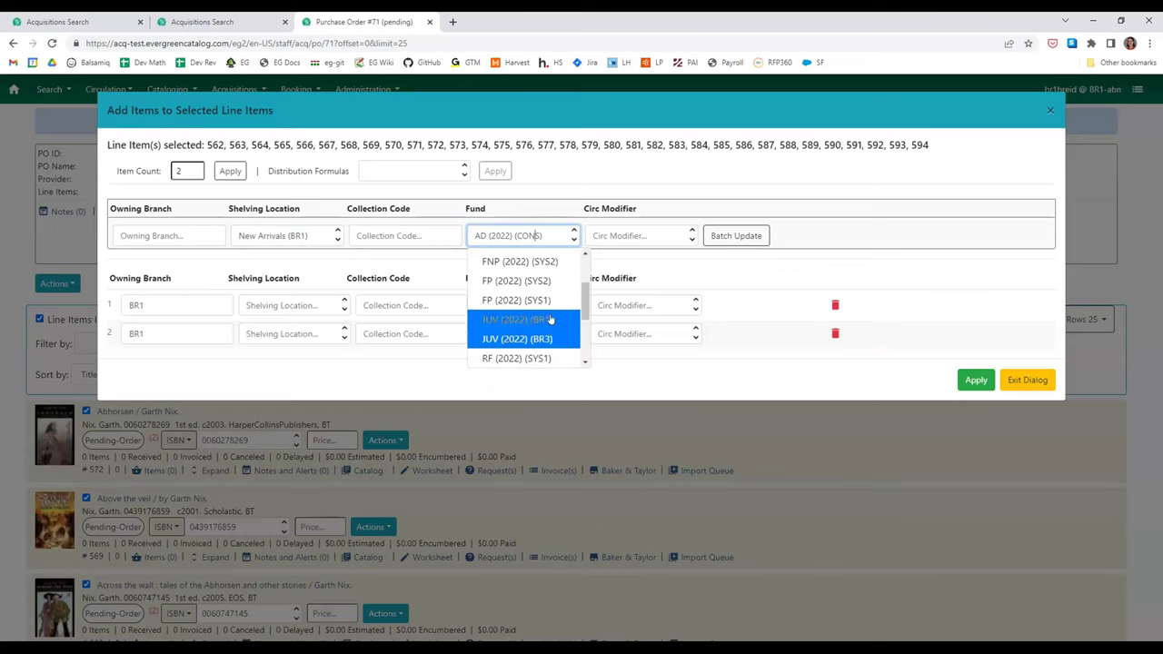
scroll(558, 355, down, 1)
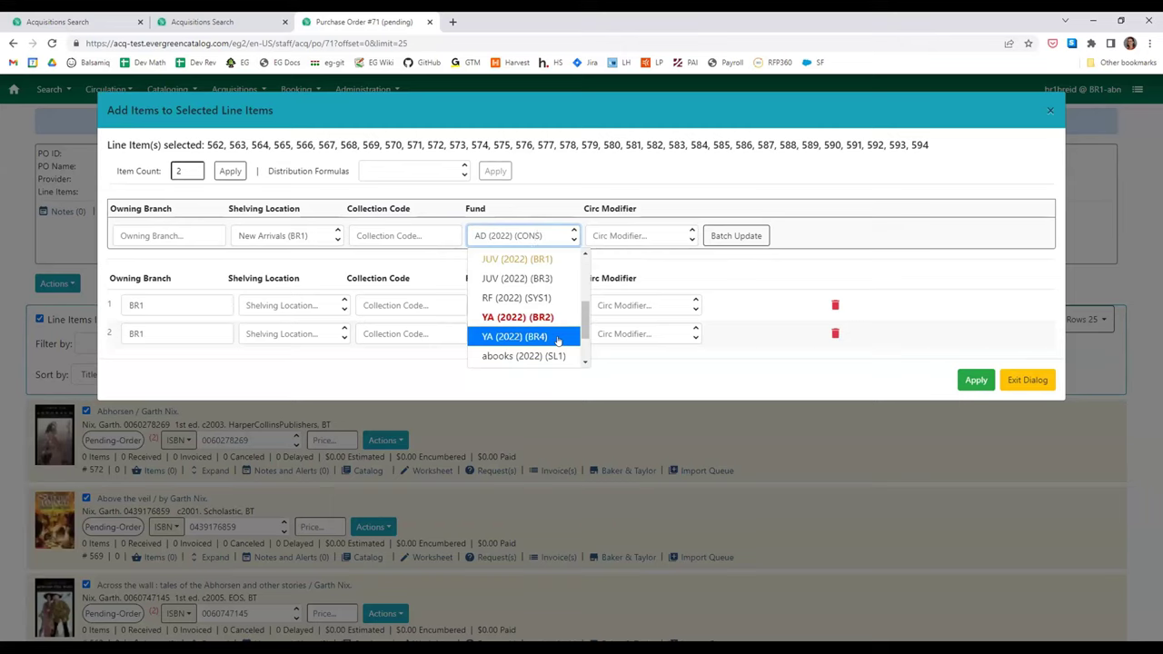
scroll(550, 281, up, 5)
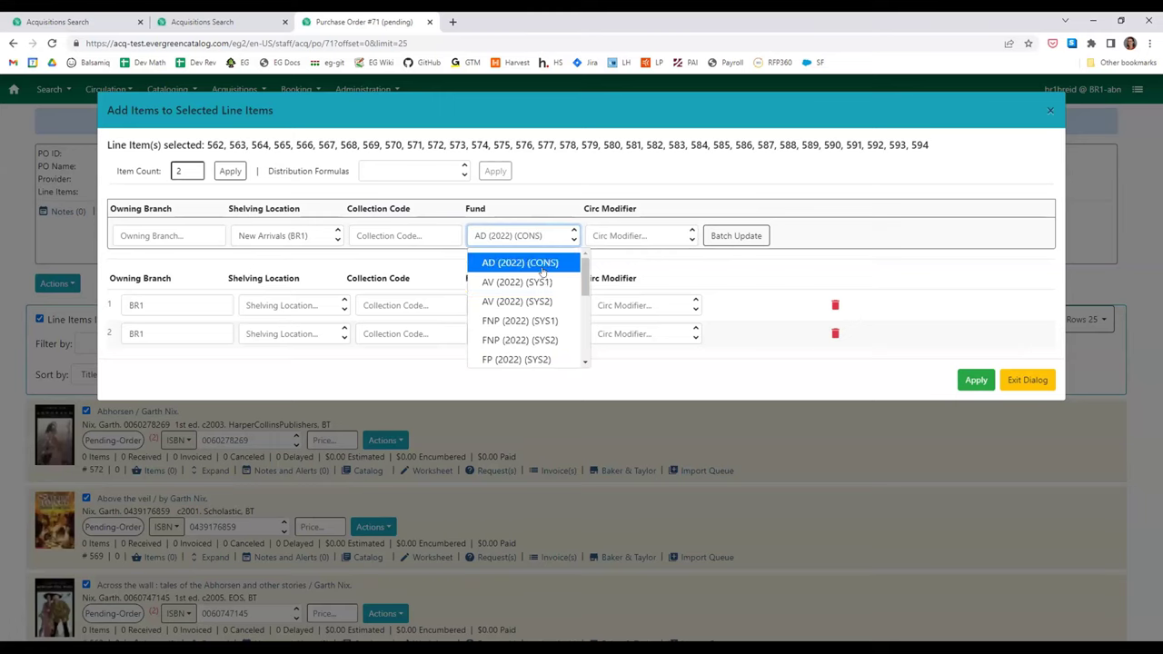
click(543, 262)
click(733, 238)
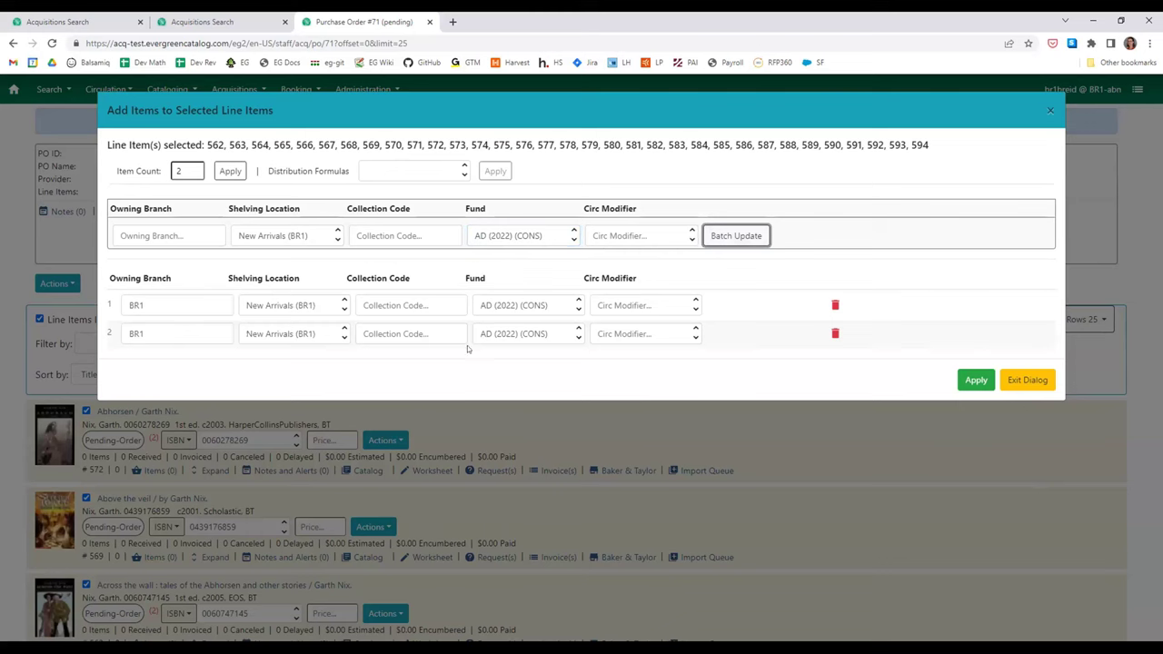
click(974, 382)
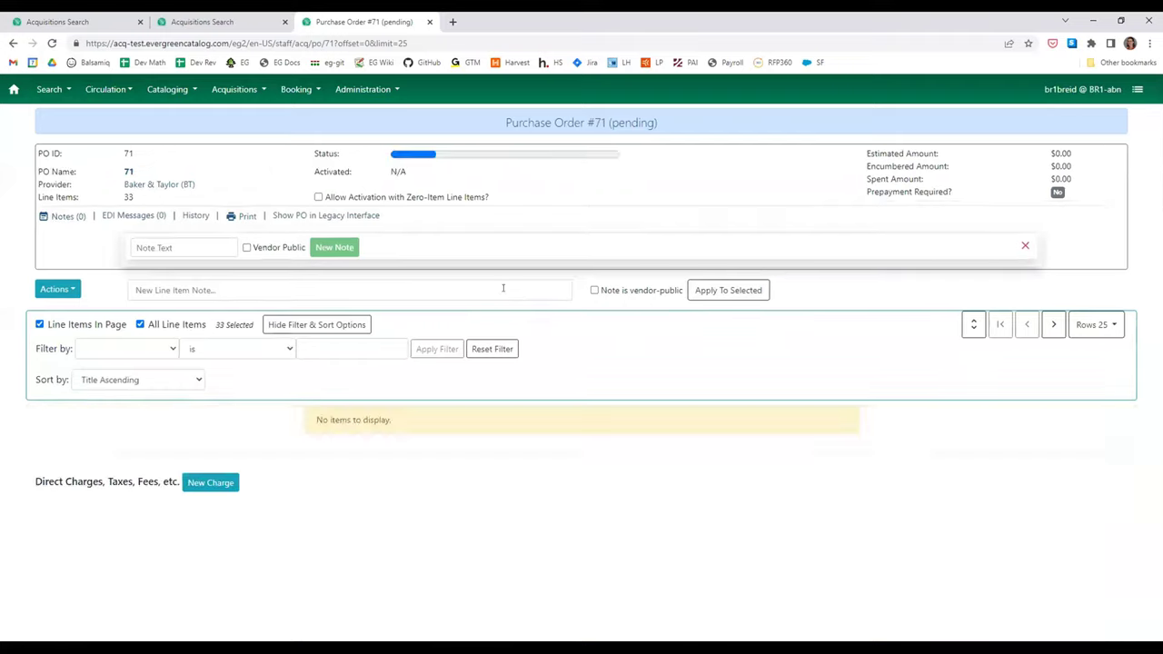
- Expand all line items and price Abhorsen at 5.00, raising the estimate to $10.00
click(1017, 242)
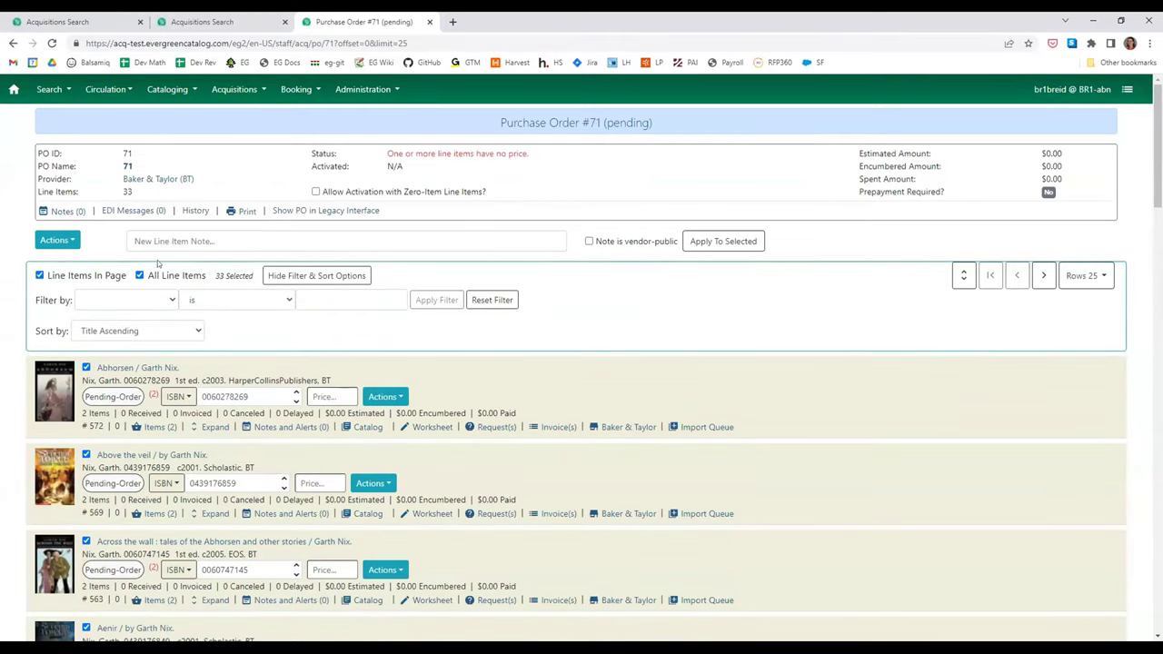
click(964, 276)
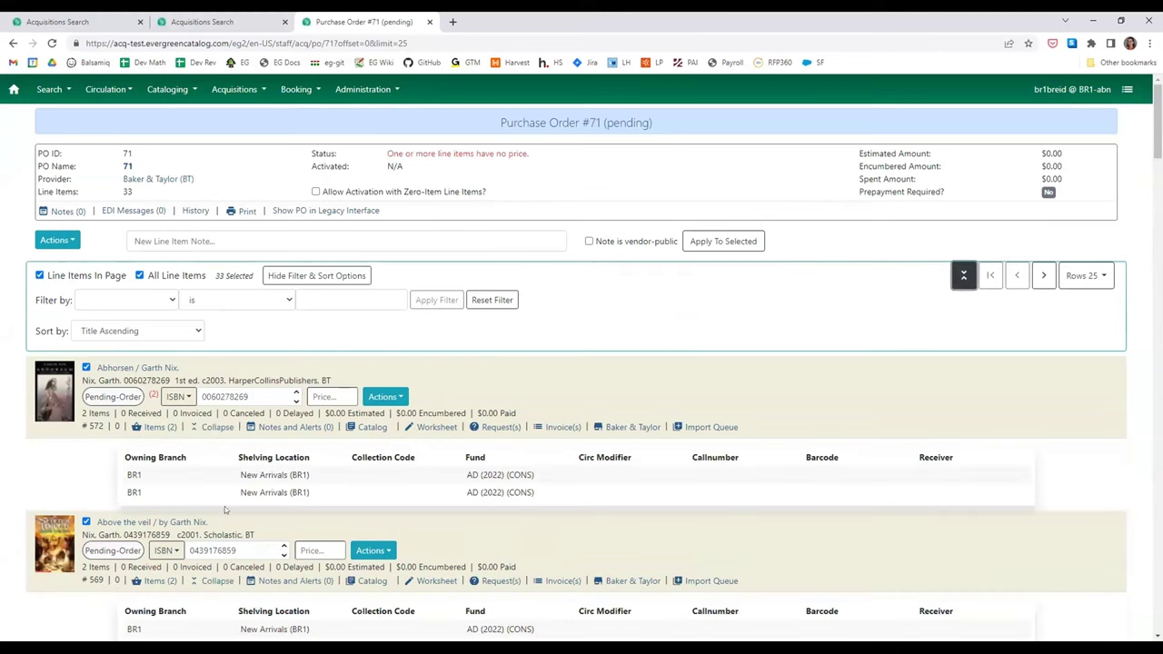
scroll(442, 473, down, 1)
scroll(474, 270, down, 2)
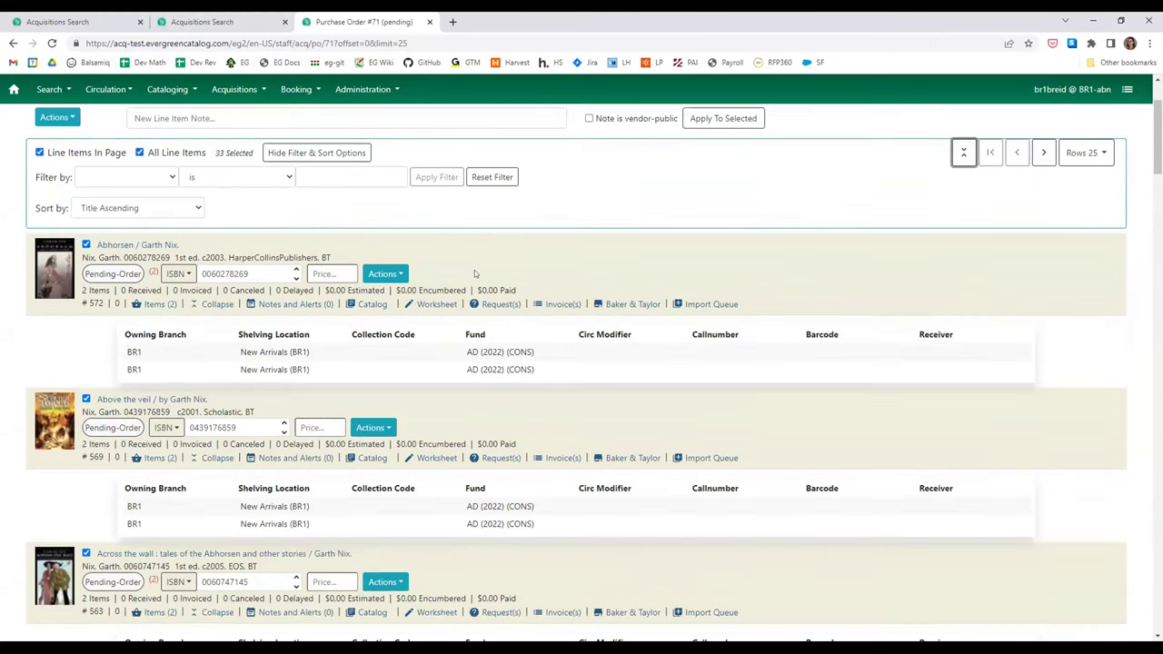
scroll(474, 270, up, 1)
scroll(331, 349, up, 1)
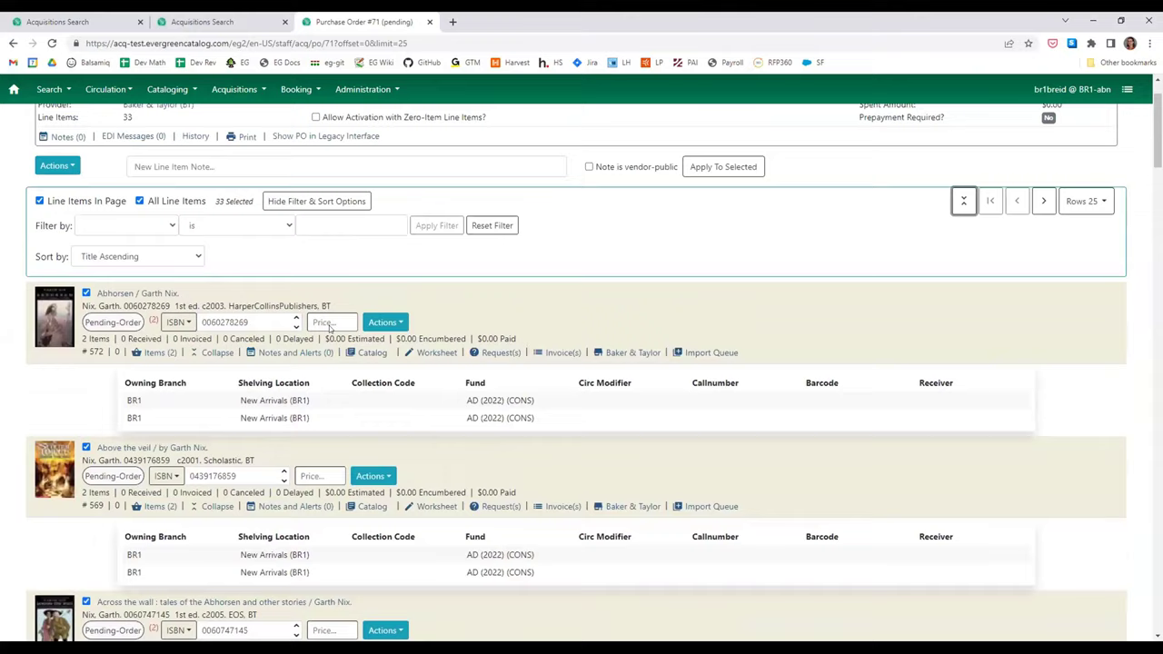
click(328, 398)
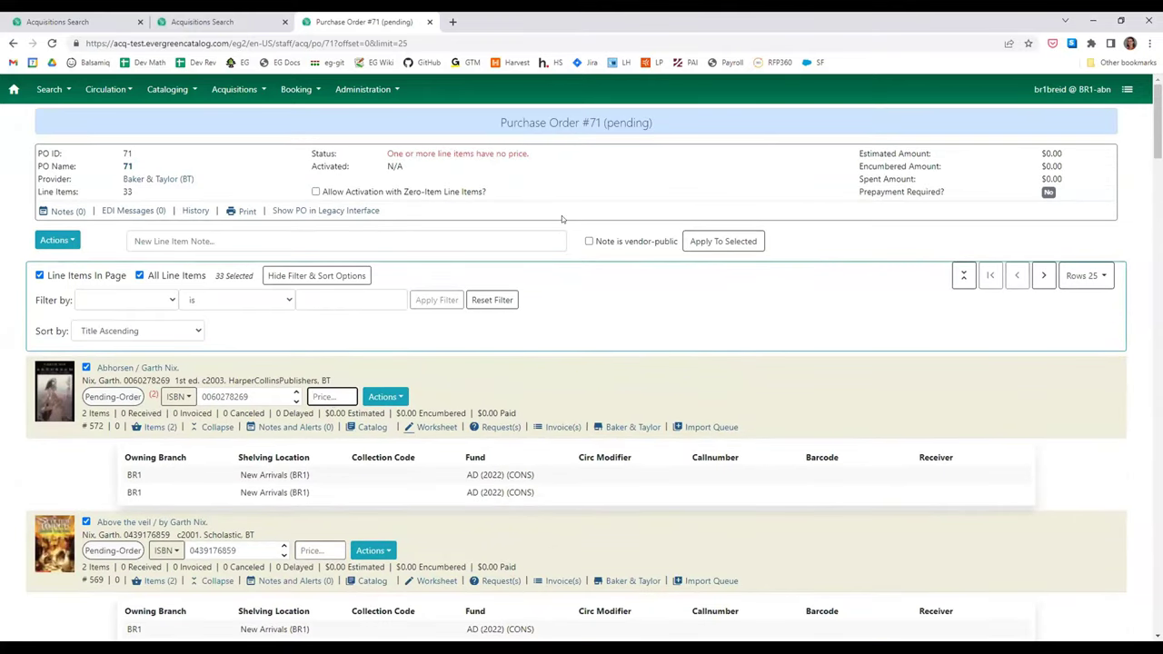
text(5.00)
click(526, 376)
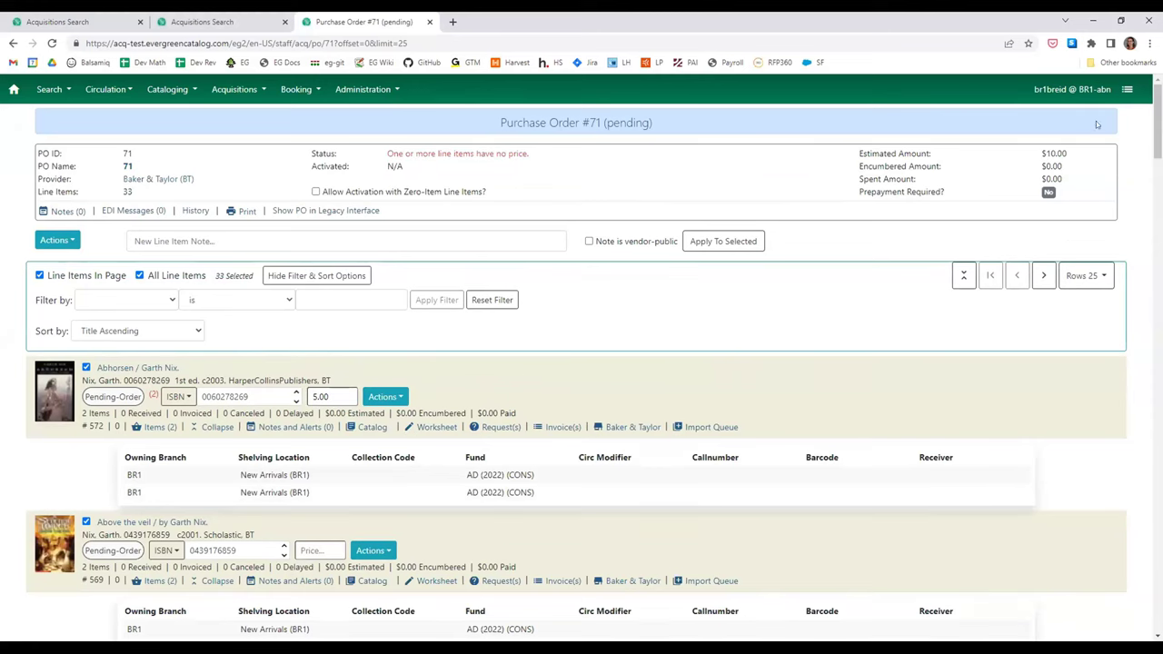
- Price Above the veil at 5.00, bringing the estimate to $20.00
drag(1080, 156, 1034, 156)
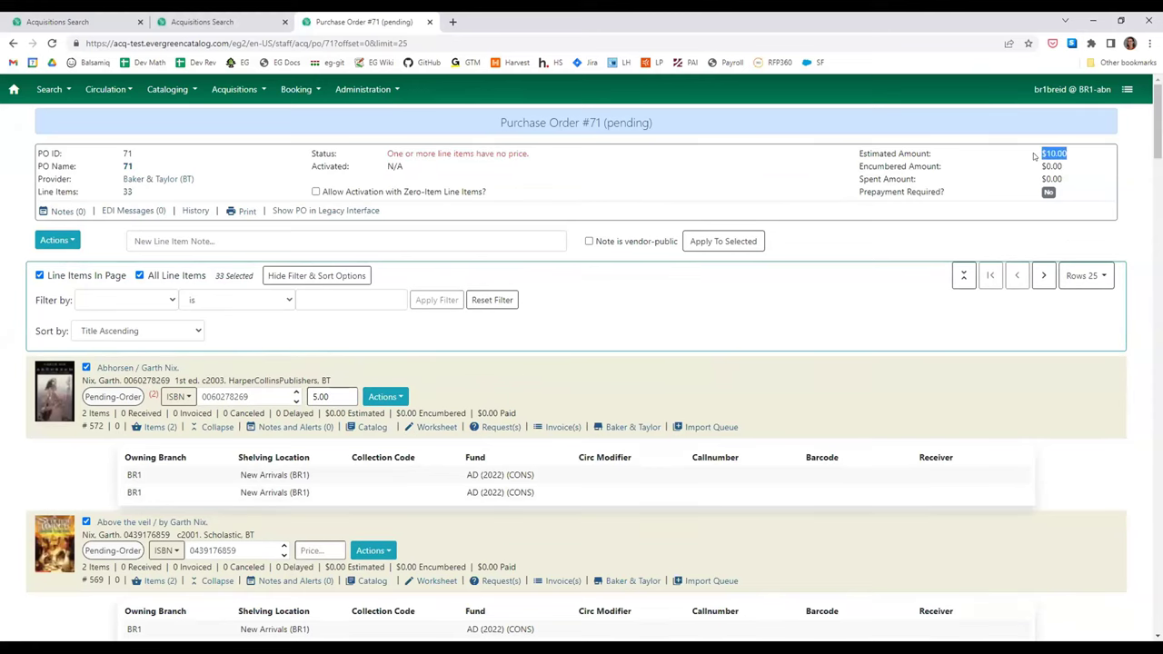
scroll(483, 438, down, 2)
click(318, 429)
text(5.00)
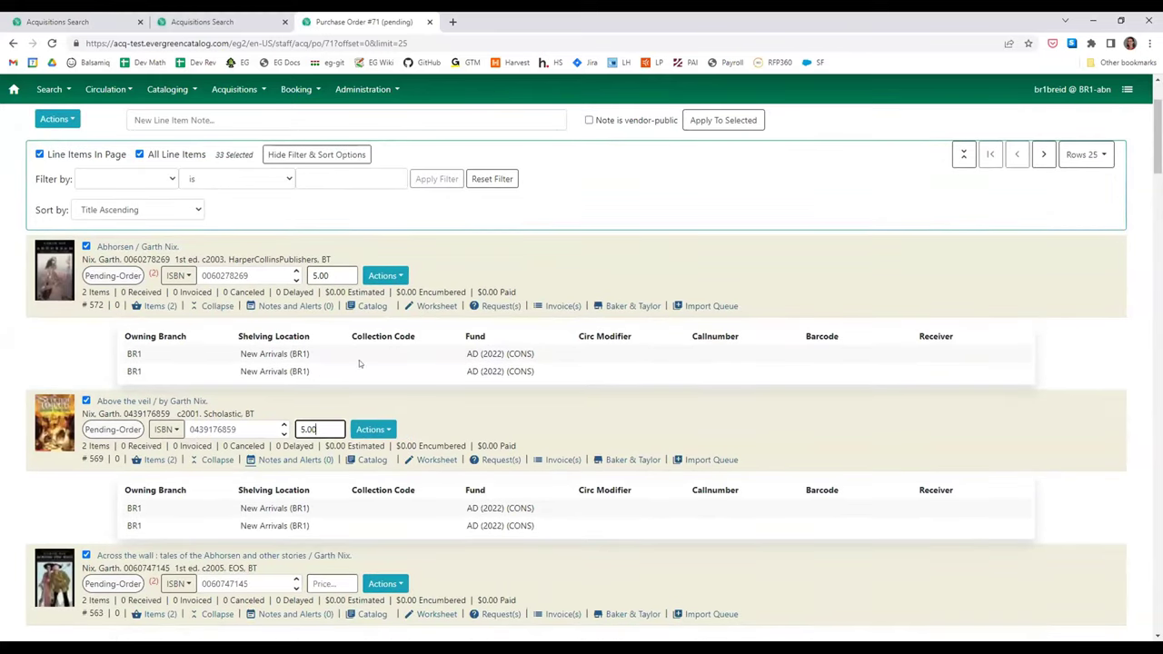
click(431, 405)
scroll(578, 200, up, 2)
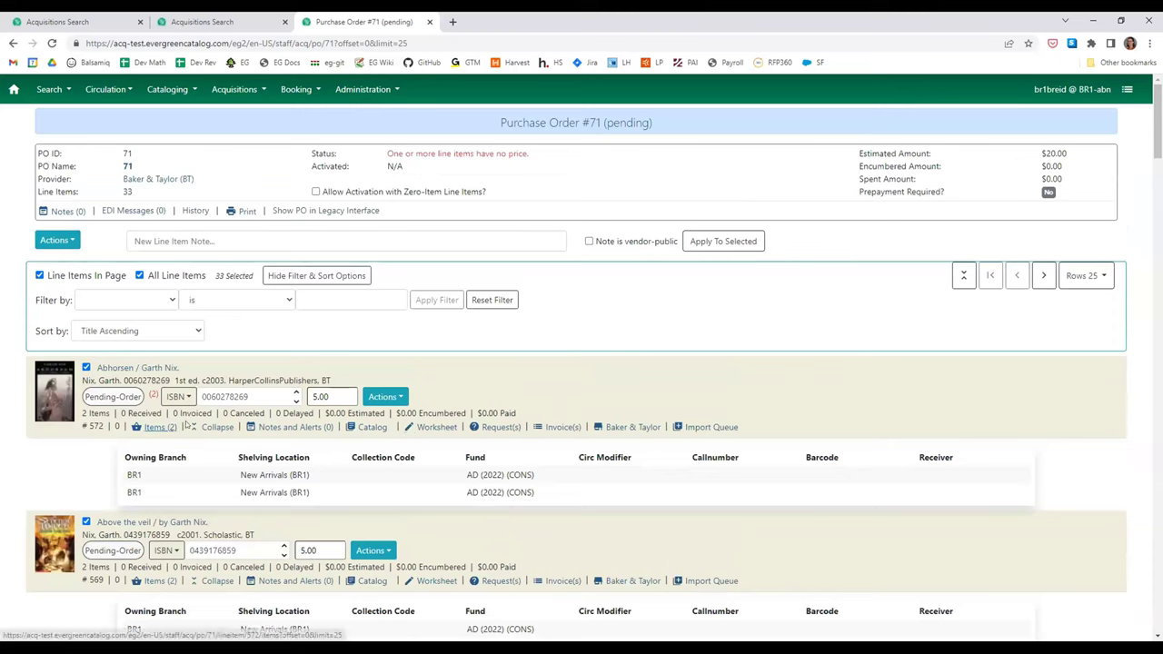
click(294, 396)
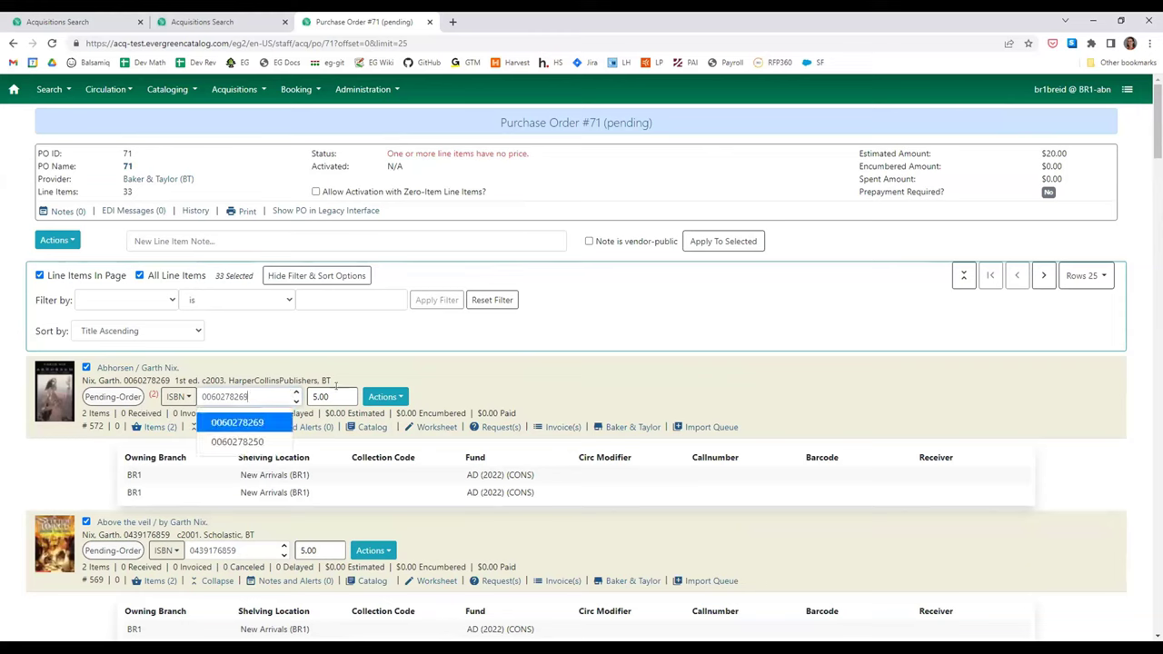
double_click(295, 397)
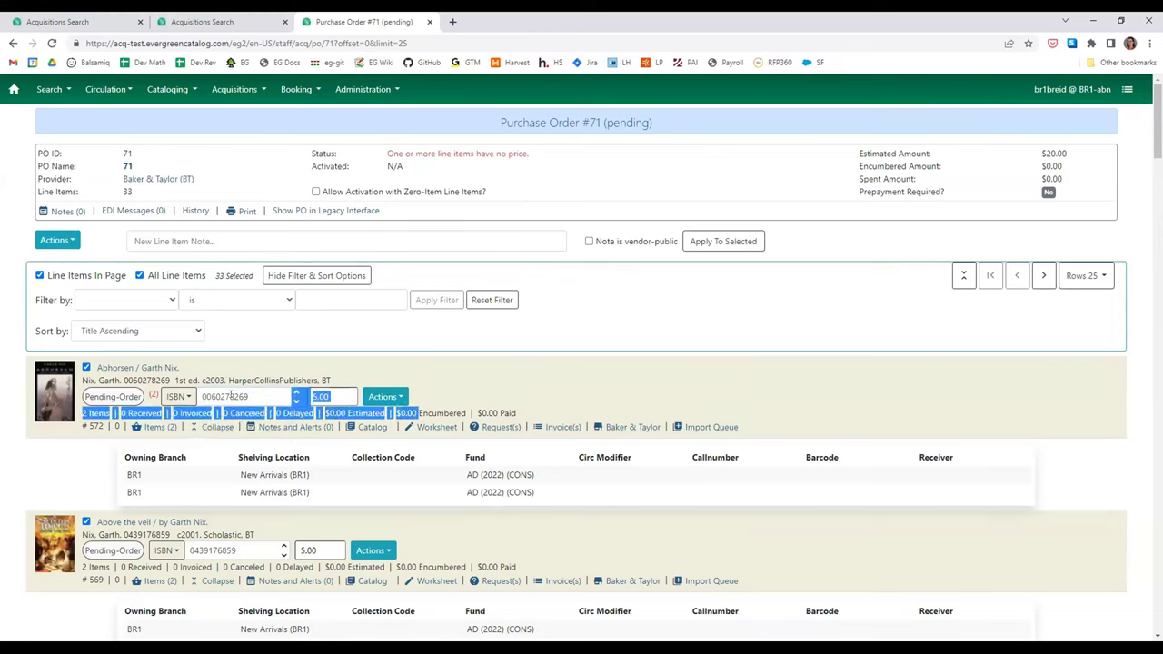
click(232, 396)
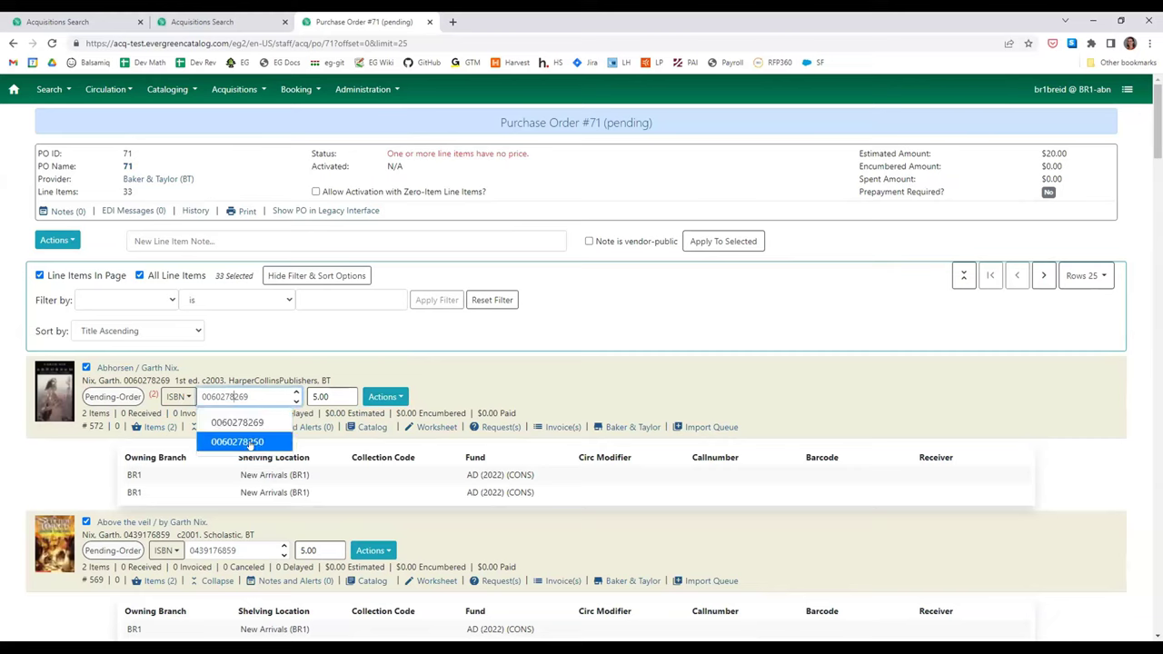
double_click(151, 396)
click(115, 389)
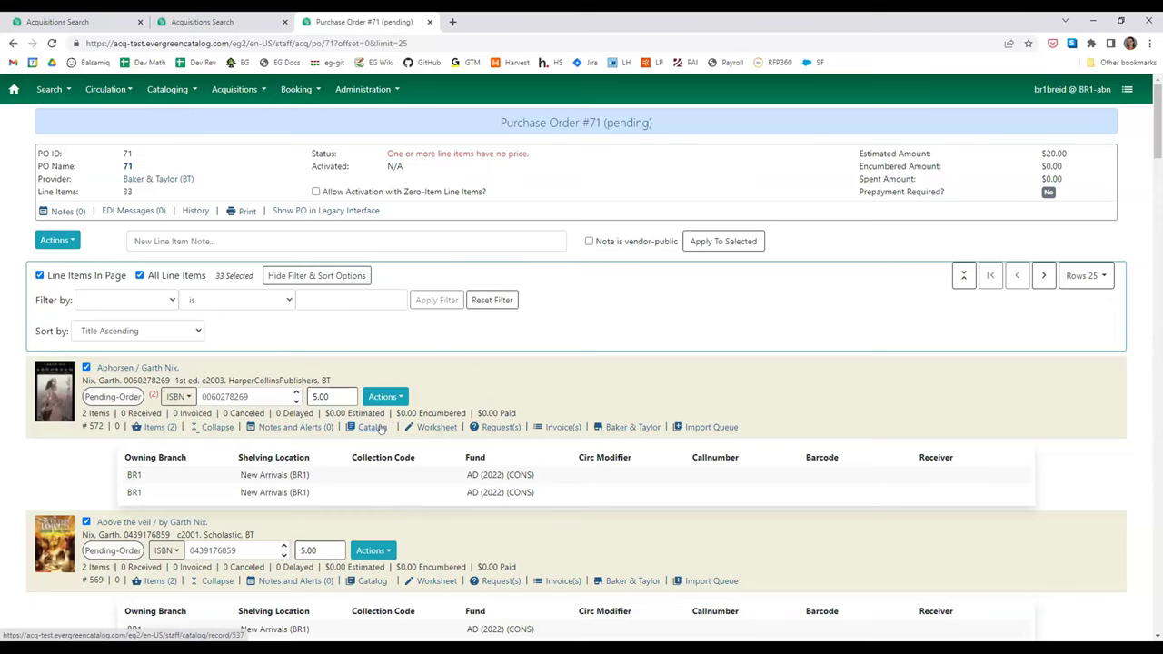
- View the Abhorsen catalog record in a new tab, then return to PO #71
middle_click(380, 428)
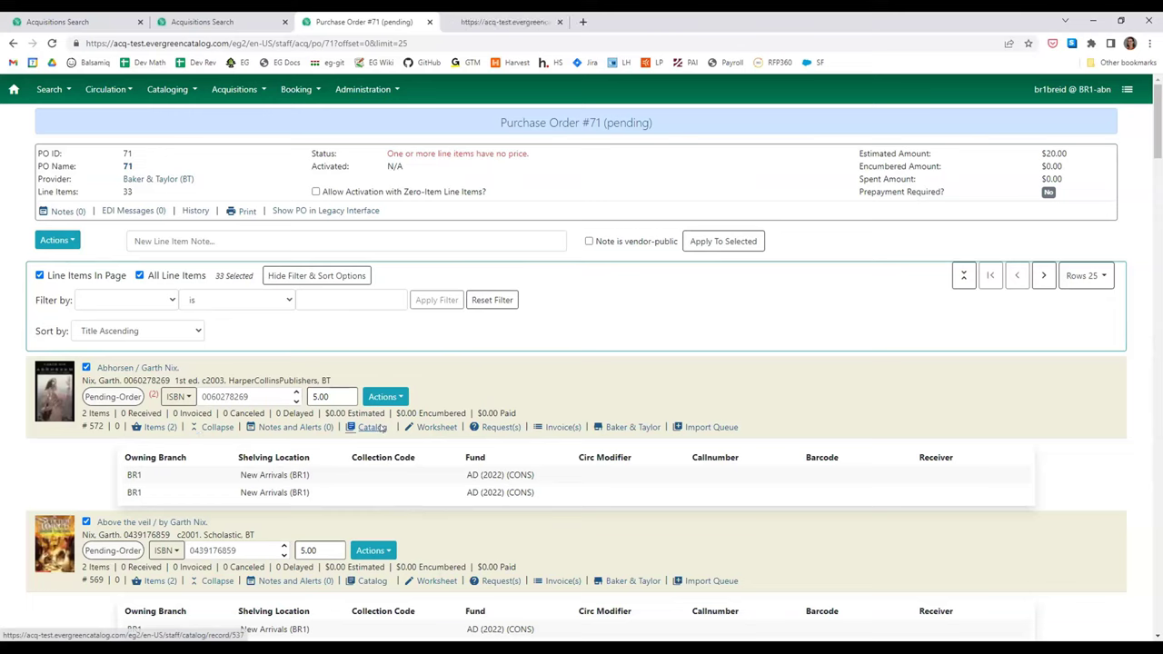
click(491, 21)
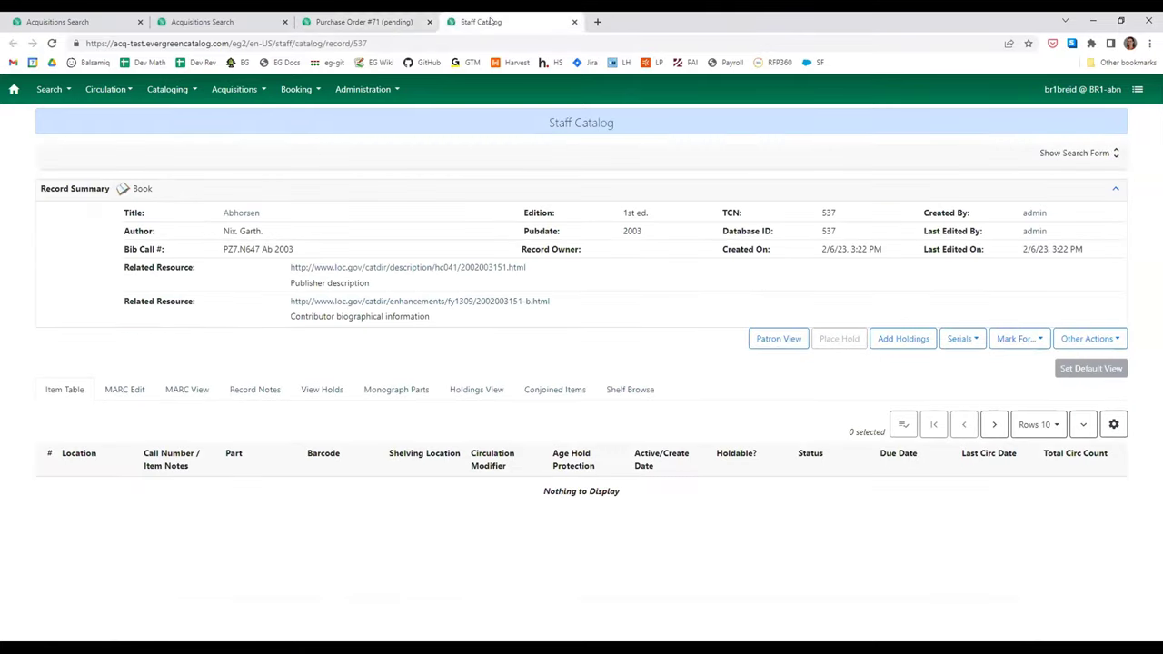
click(409, 20)
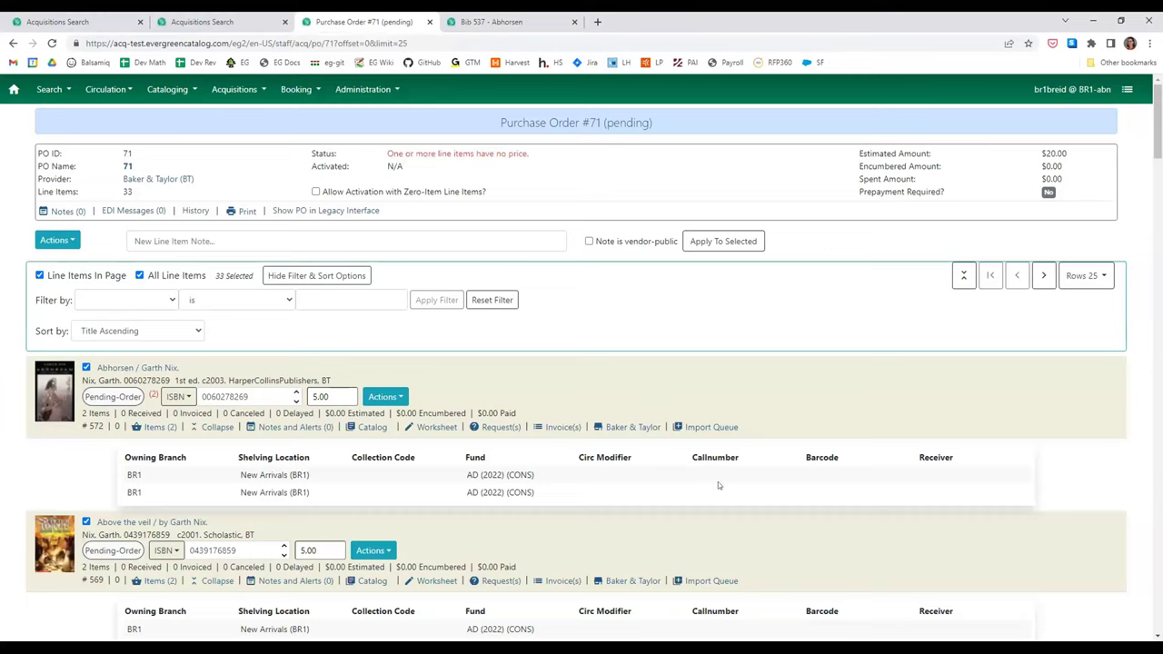
- Open Abhorsen's MARC import queue, return, and point out its paid and encumbered amounts
click(697, 424)
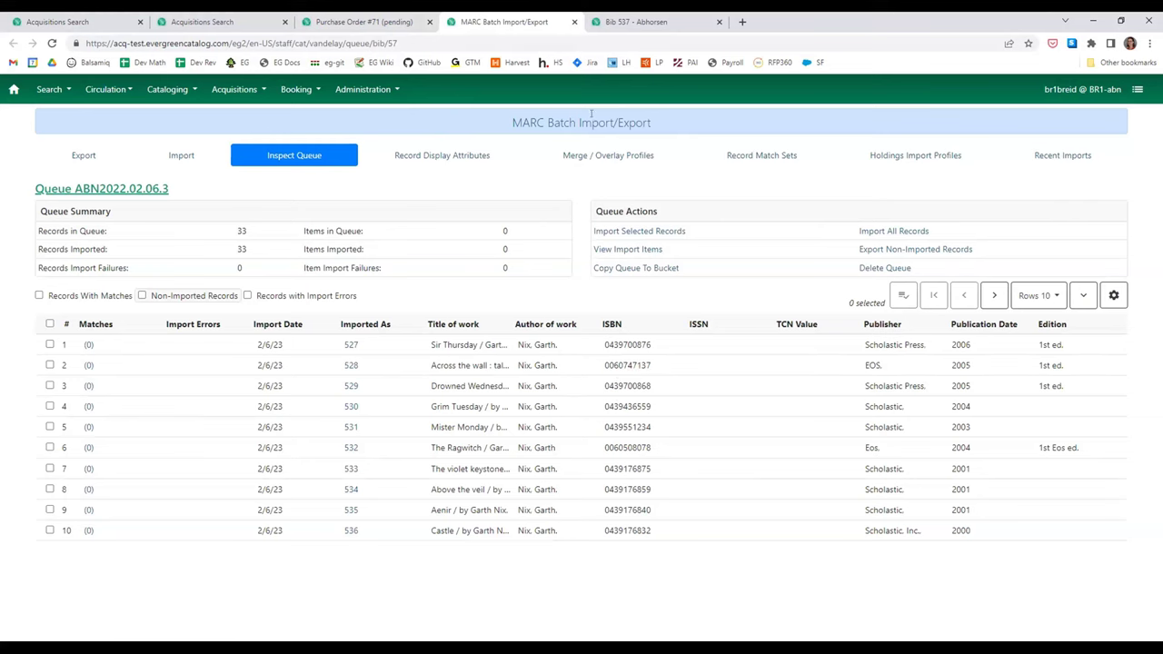
click(405, 20)
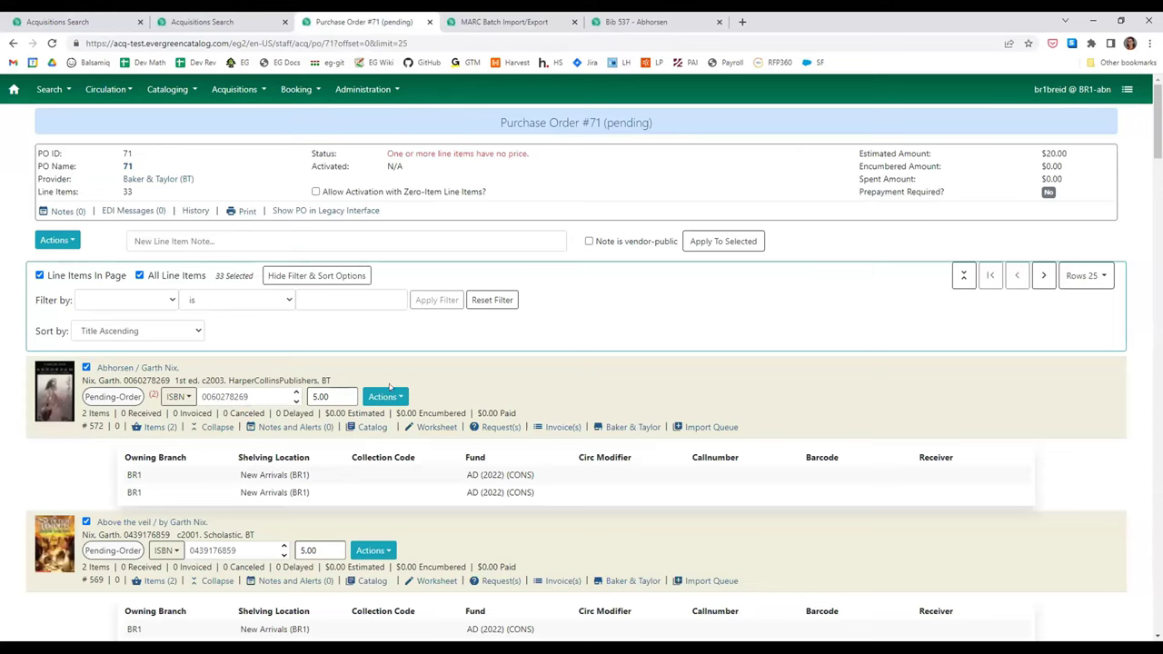
drag(529, 410, 449, 411)
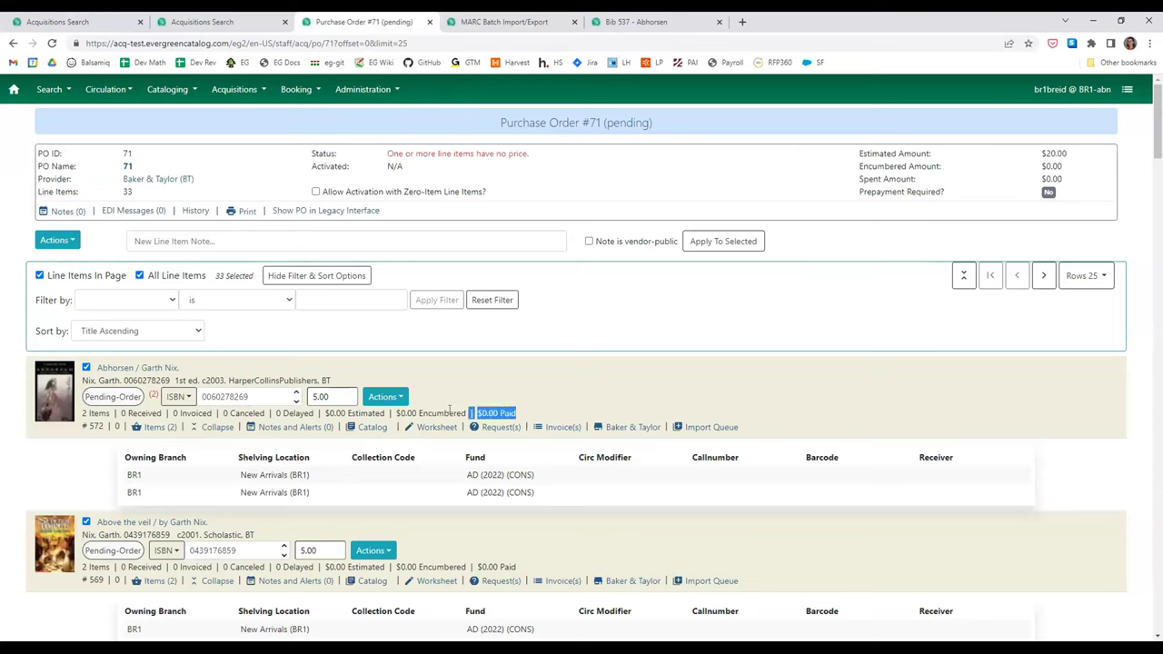
double_click(443, 413)
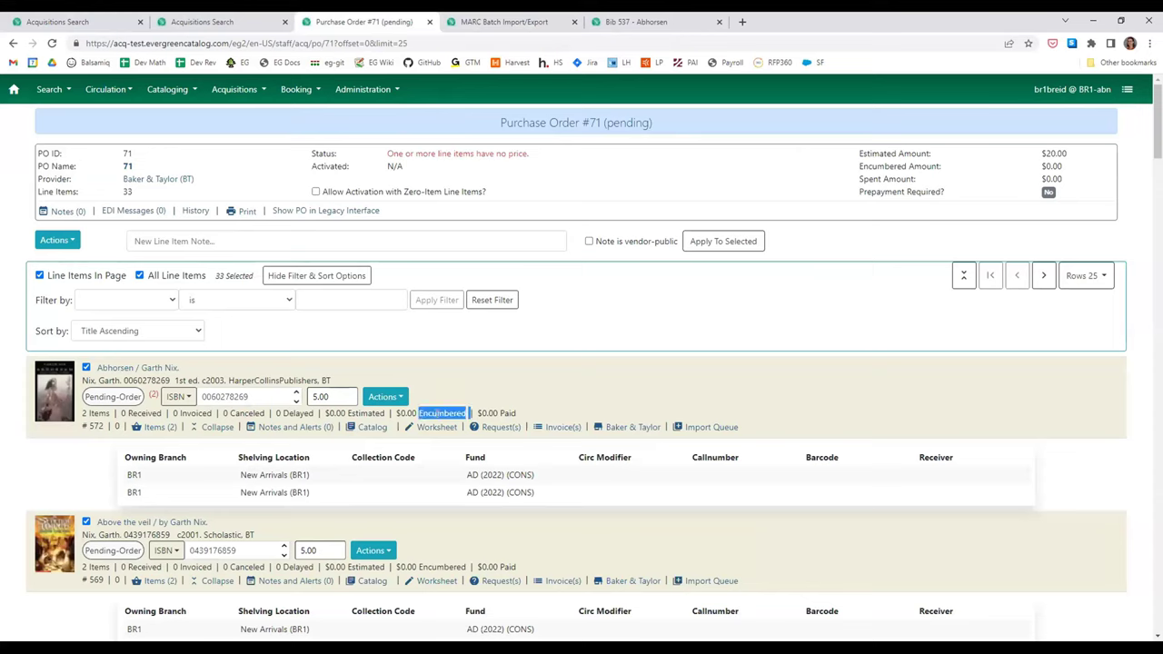
click(437, 414)
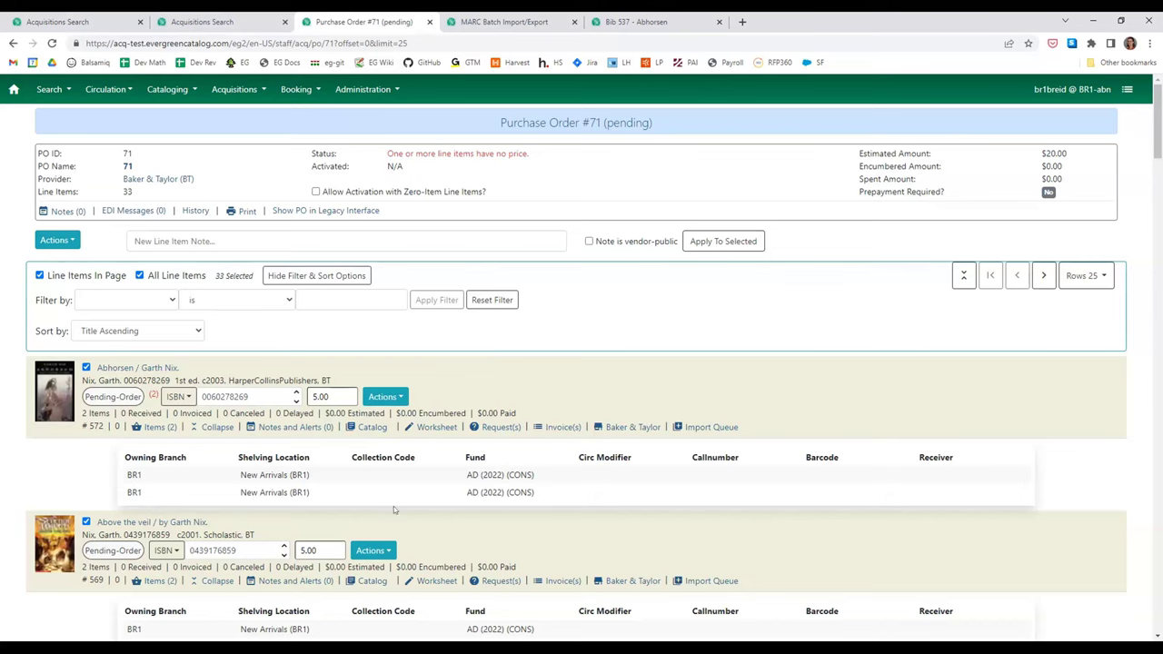
- Review Abhorsen's worksheet details and two BR1 copies, then return to PO #71's line items
click(438, 427)
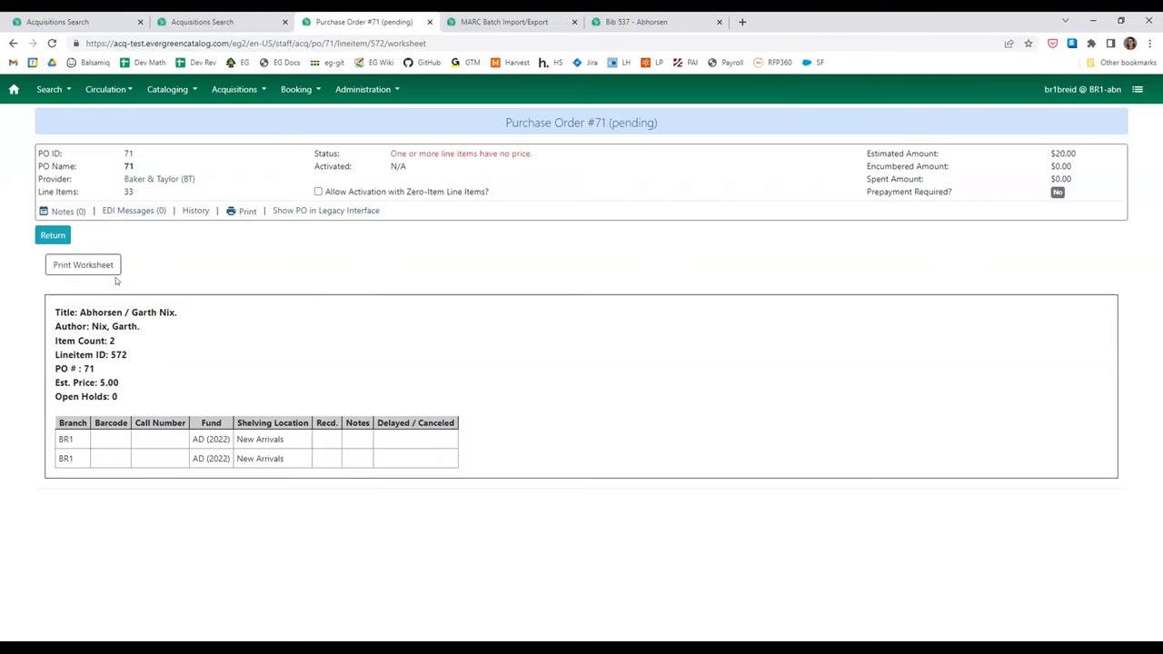
drag(60, 312, 201, 387)
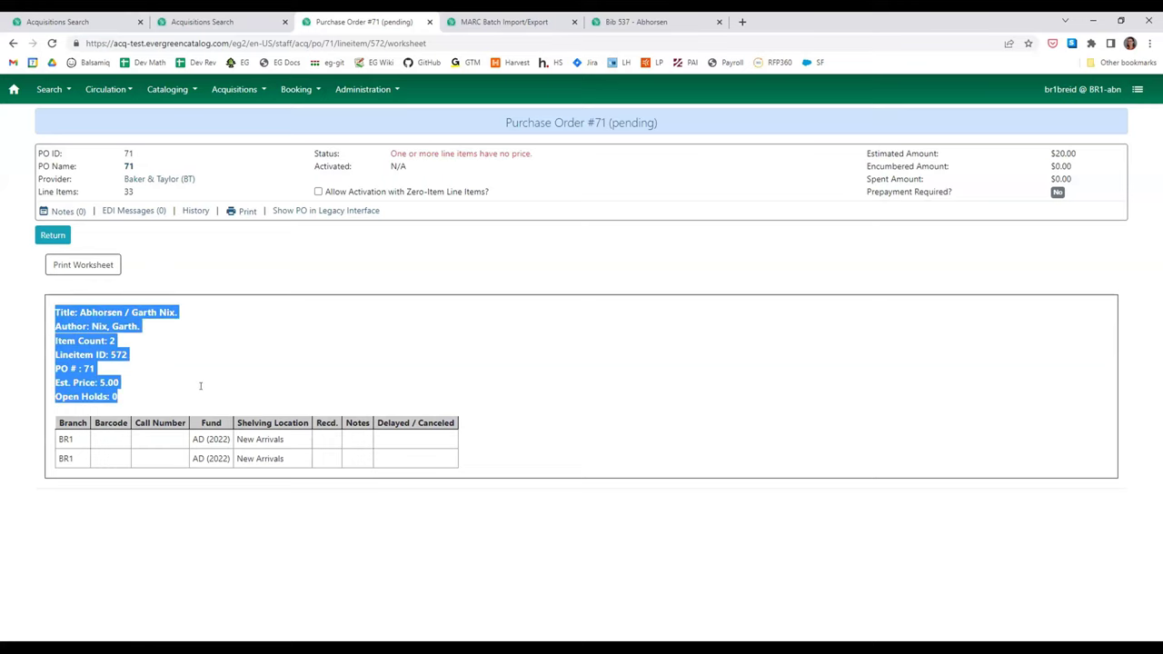
click(263, 389)
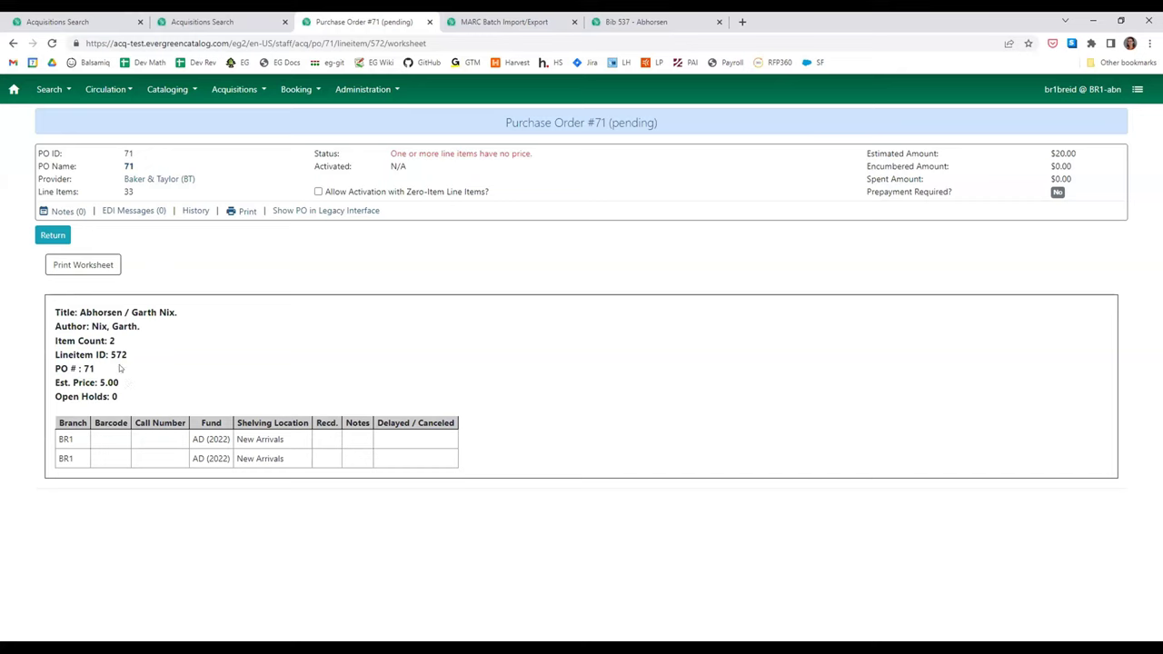
drag(122, 366, 41, 309)
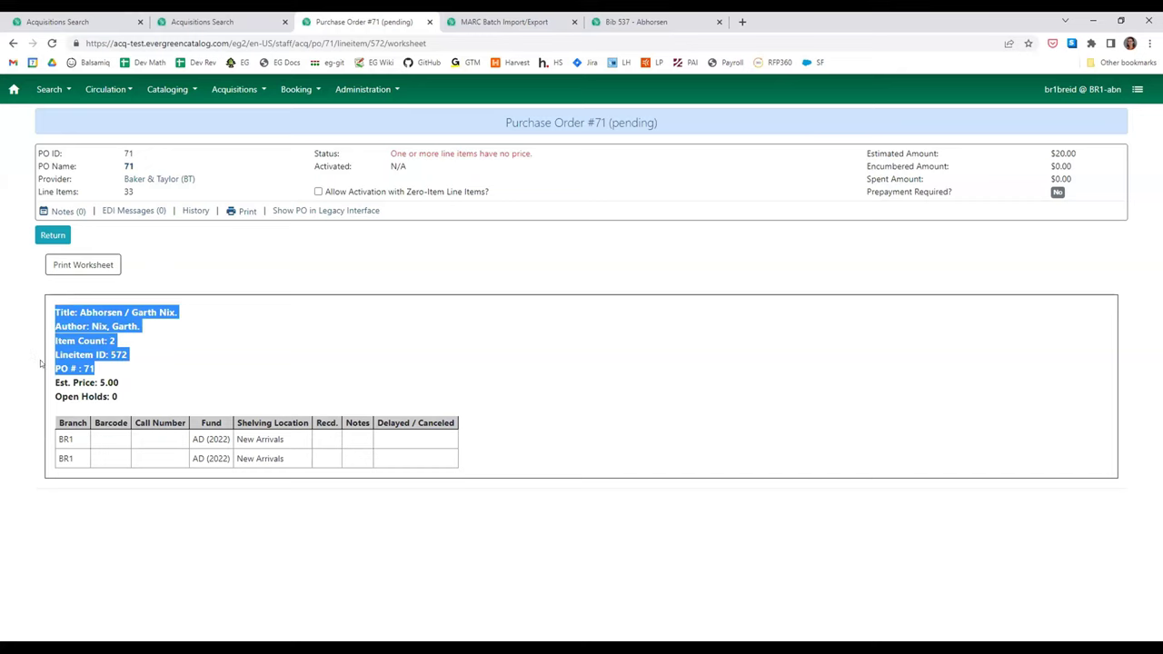
click(208, 370)
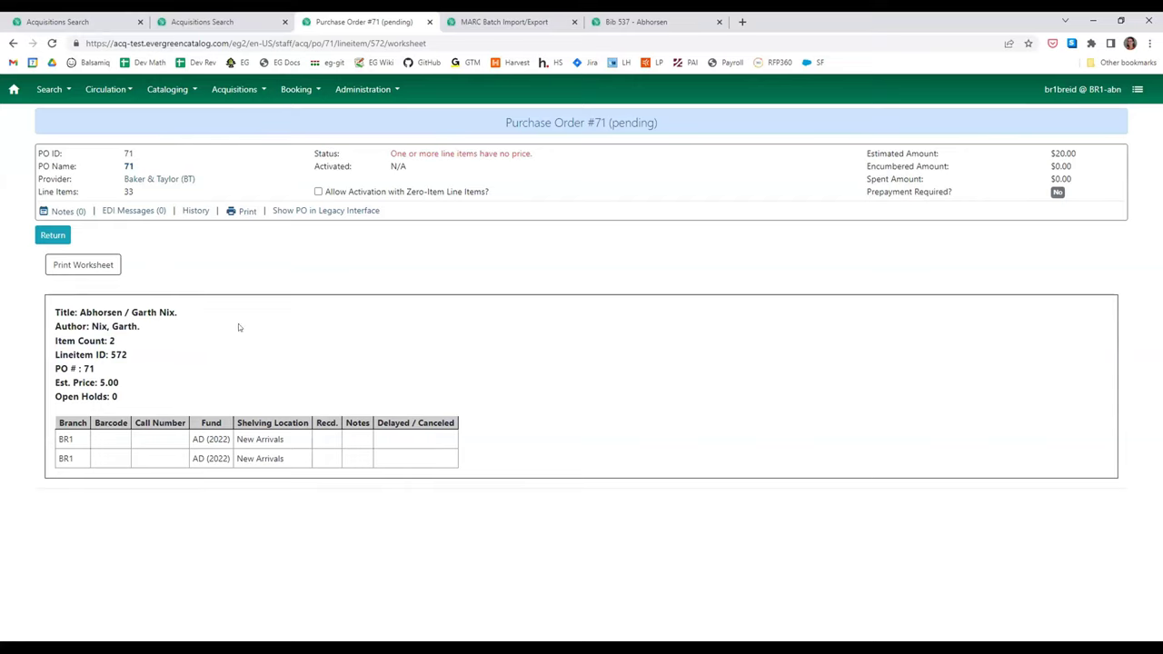
click(62, 238)
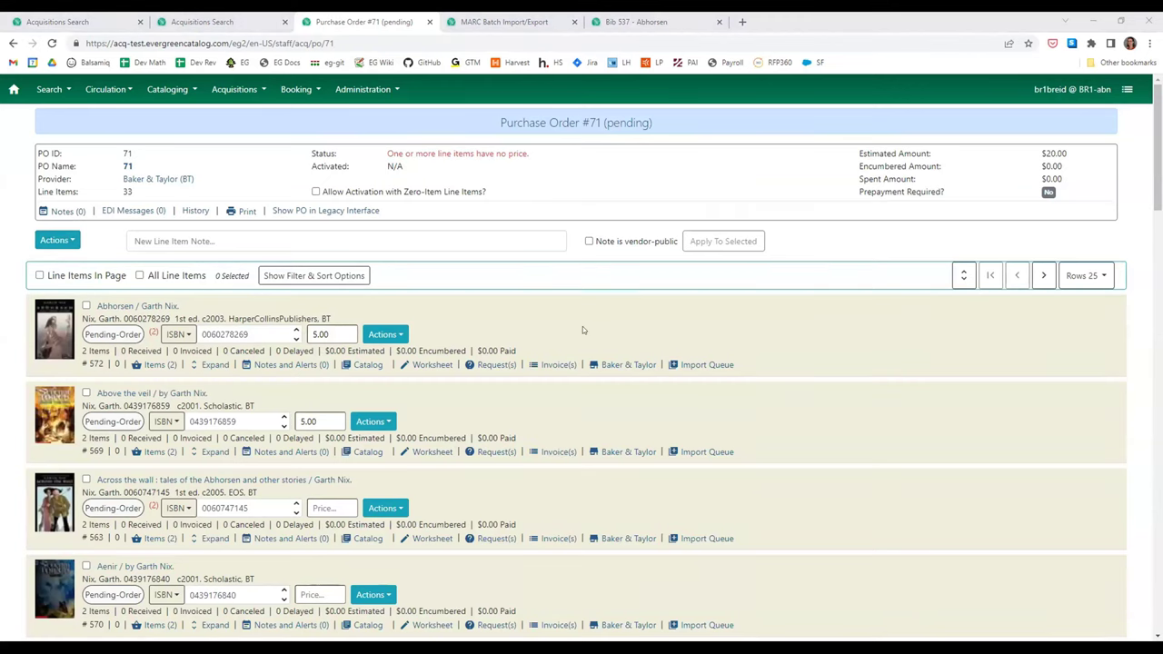
- Close PO #71 and open received purchase order 'ABN 2023.02.06 2' (PO #70) from the search results
scroll(545, 224, down, 1)
scroll(545, 225, up, 1)
click(427, 21)
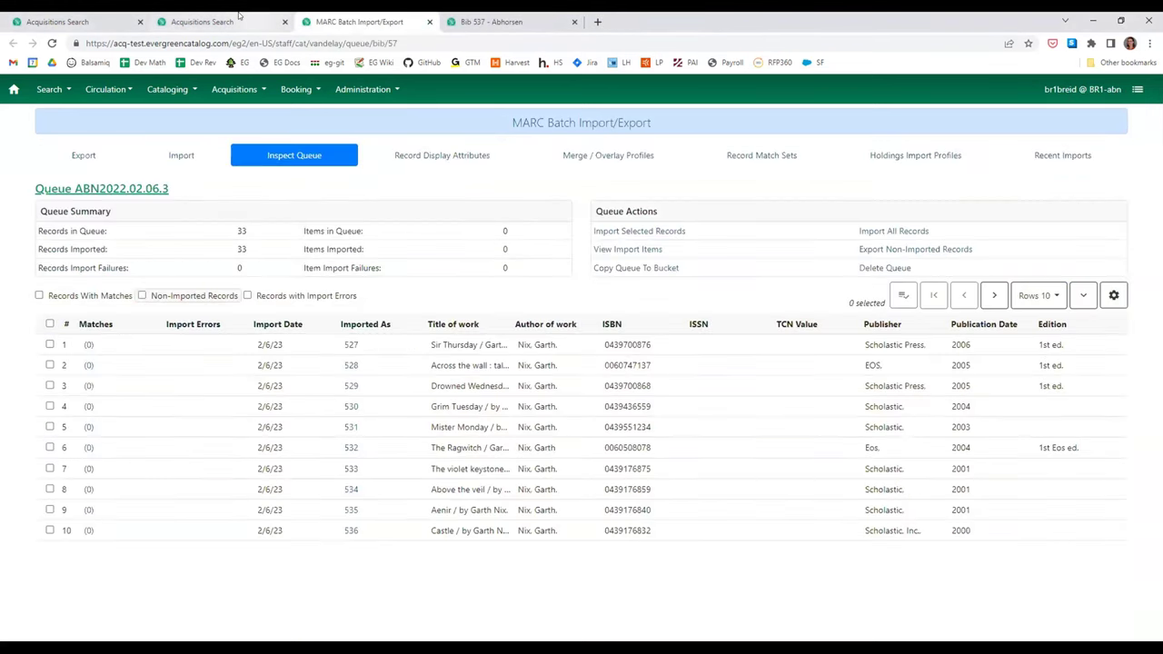
click(202, 21)
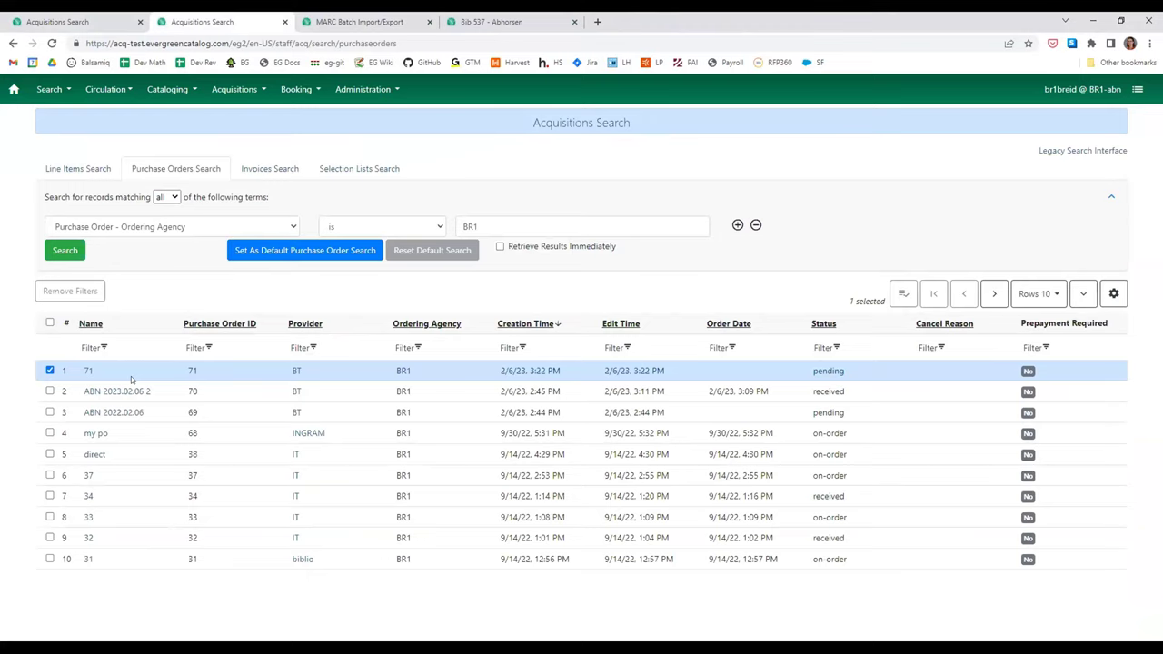
click(138, 391)
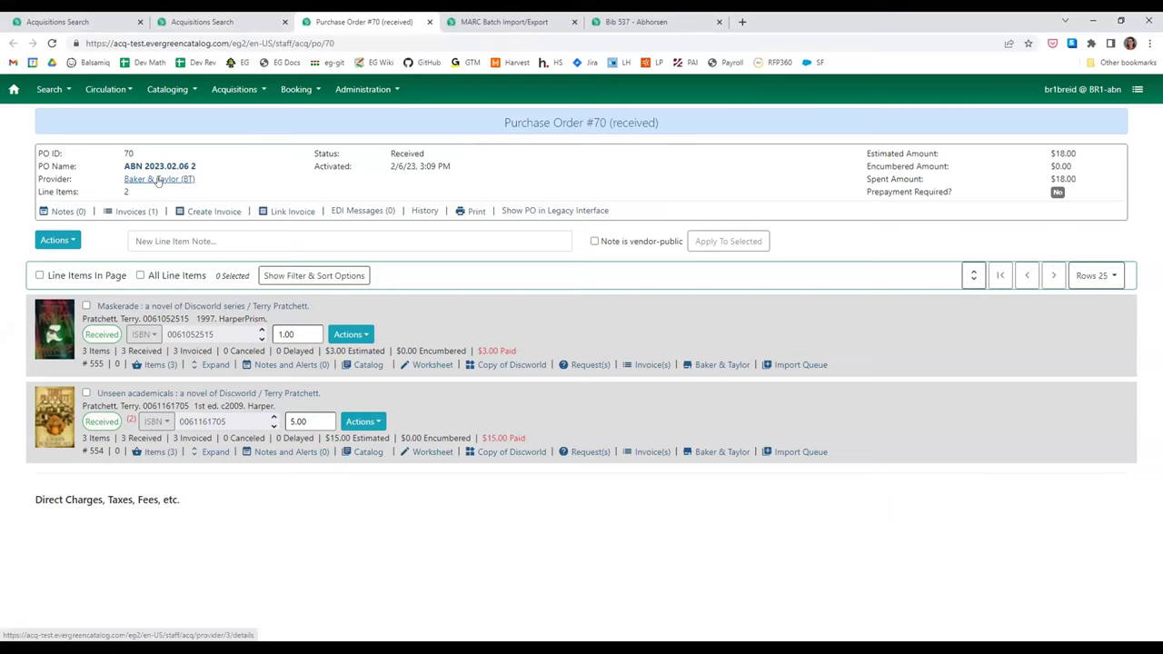
click(160, 166)
click(234, 169)
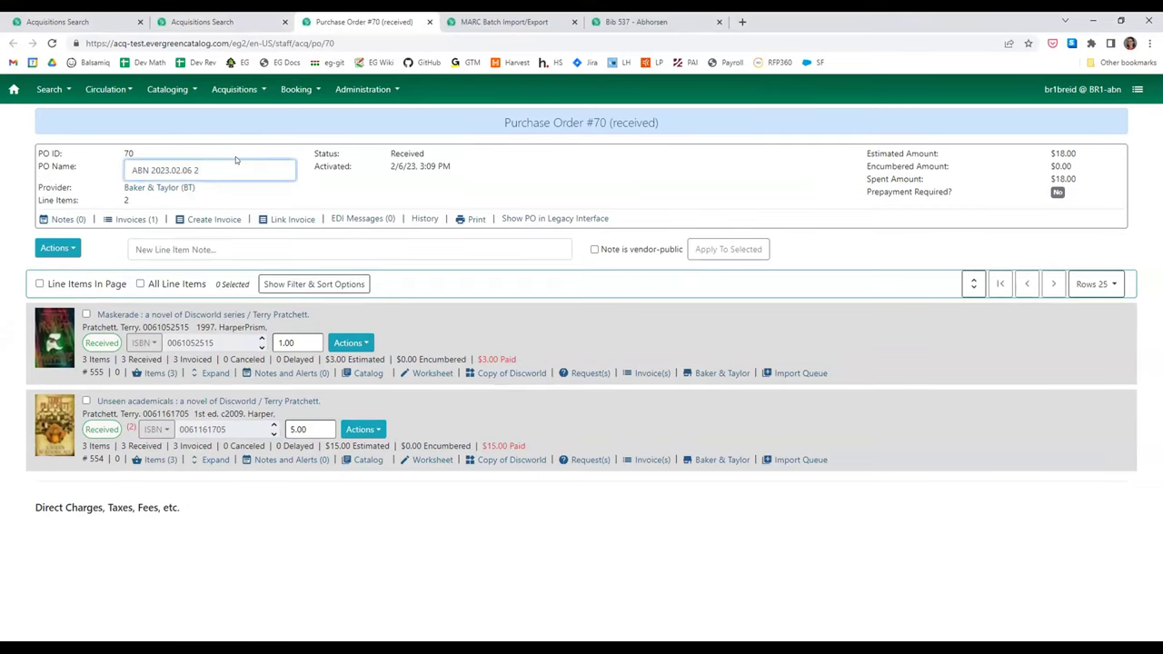
key(BackSpace)
key(BackSpace)
click(368, 196)
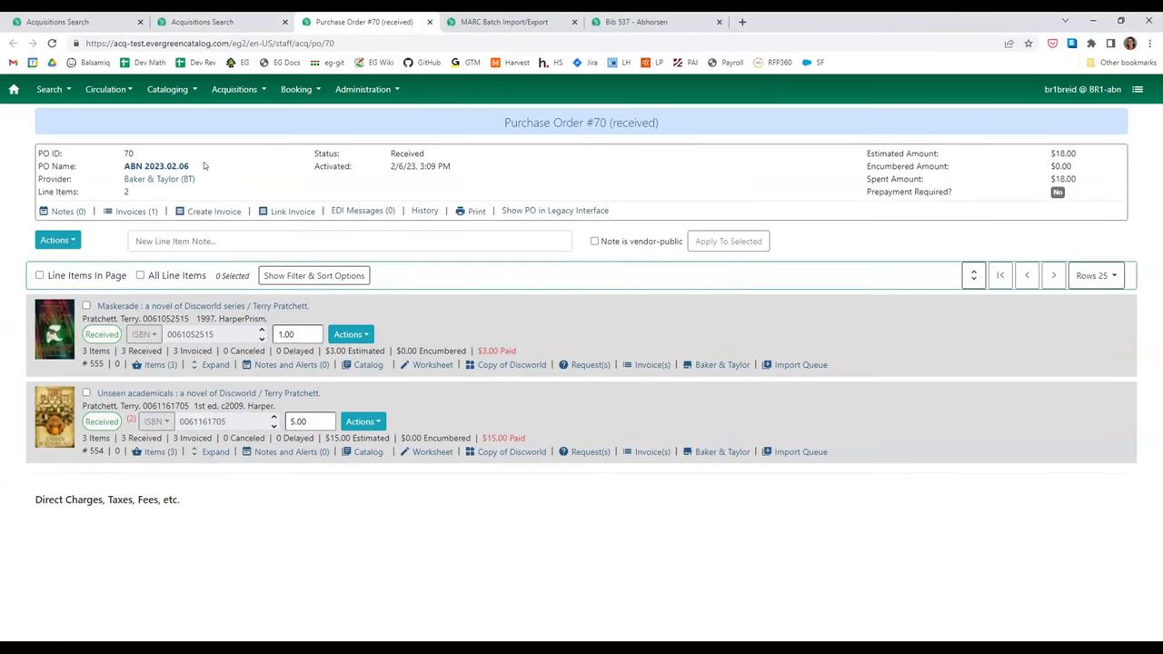
click(271, 14)
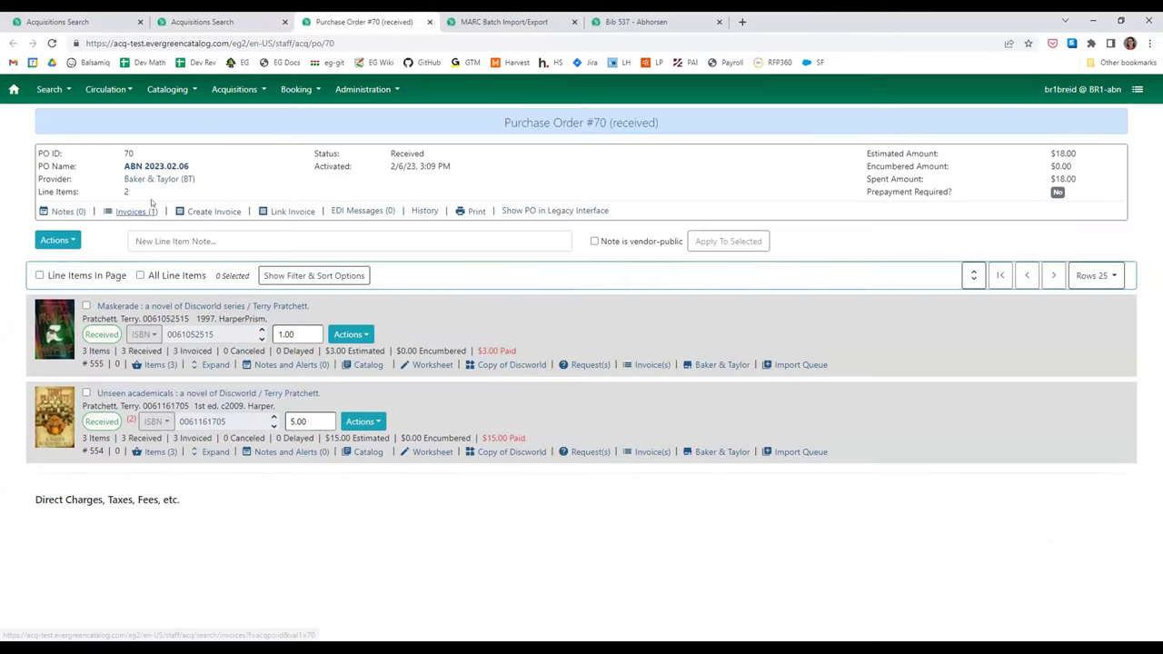
click(168, 168)
click(211, 162)
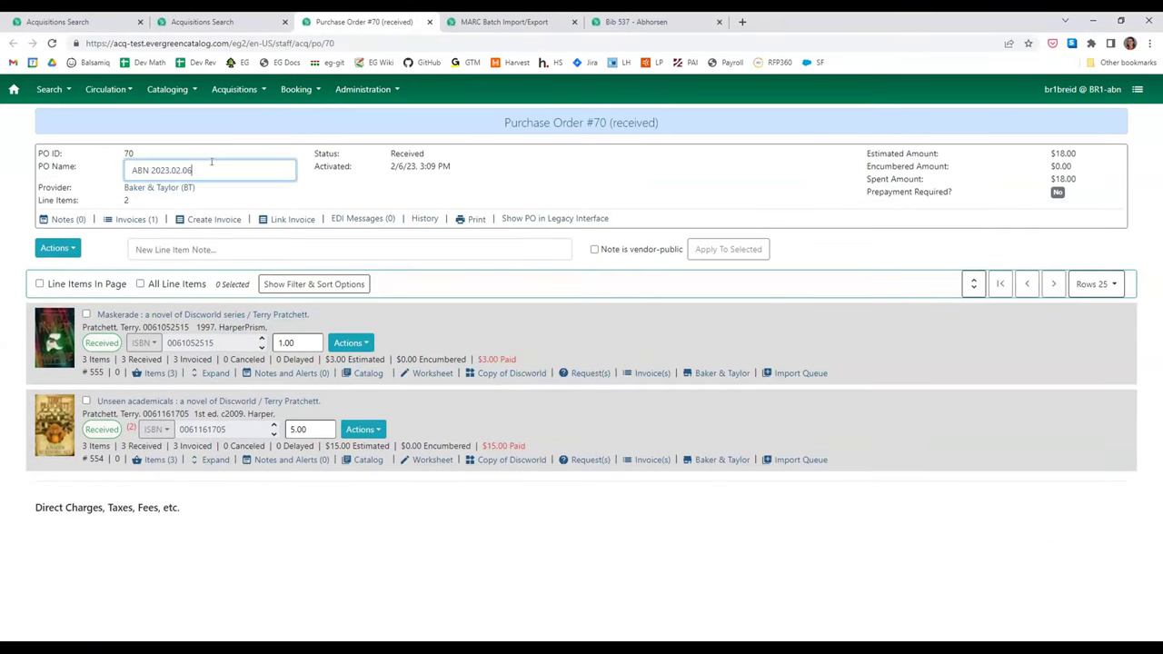
text(2)
key(Return)
click(265, 160)
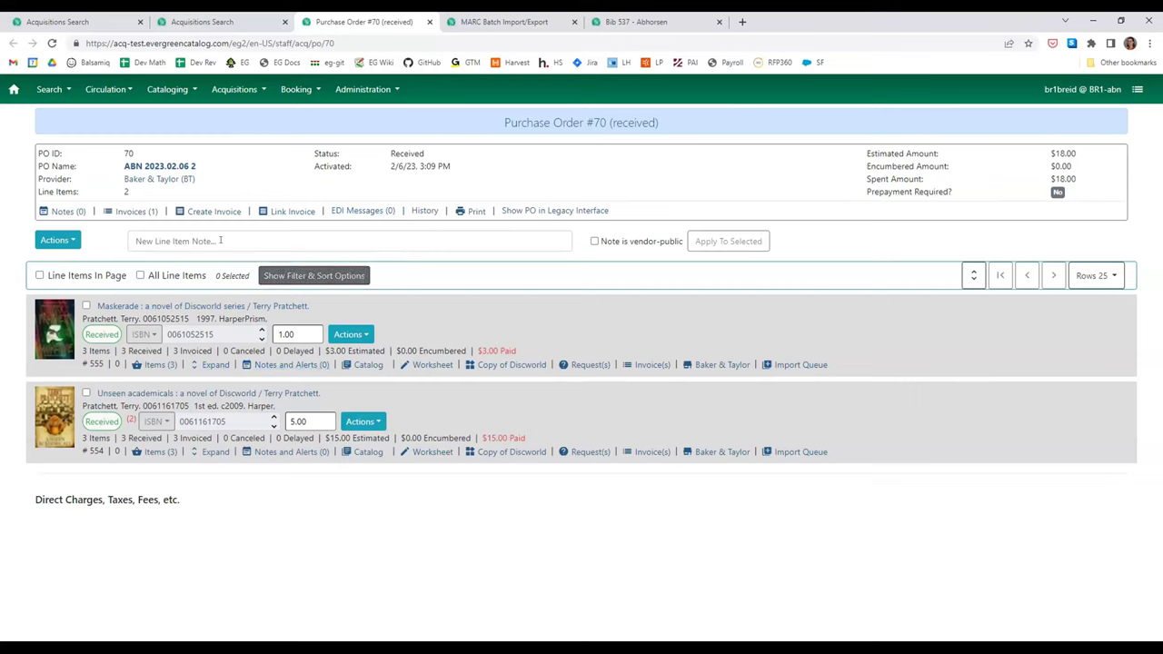
click(424, 365)
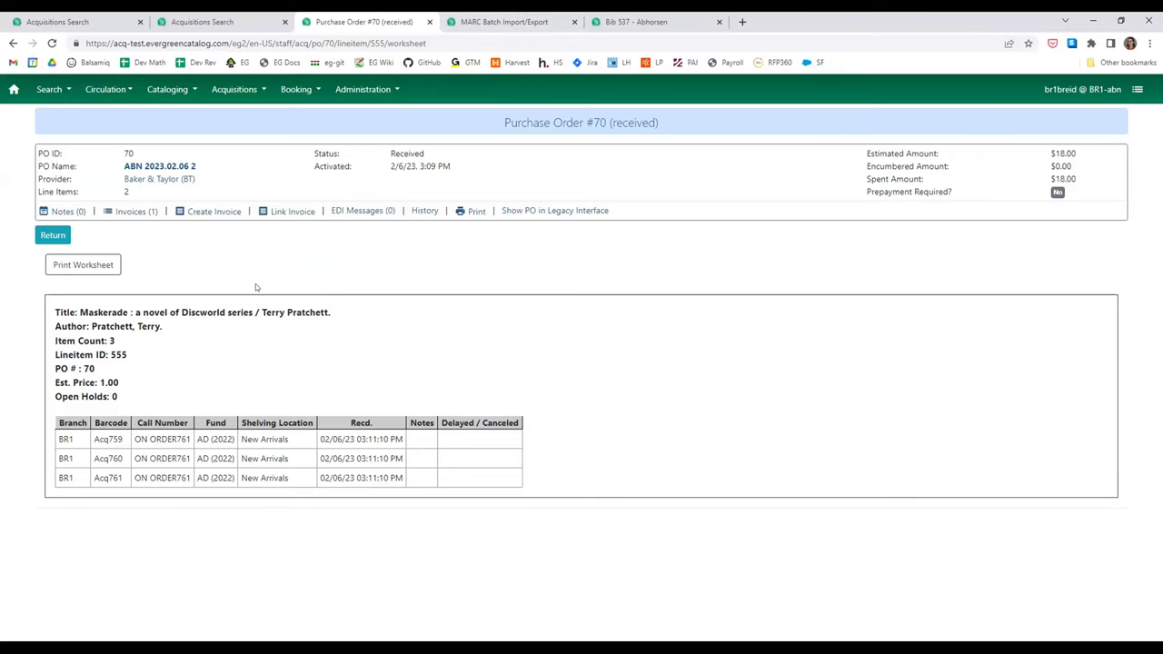
click(54, 238)
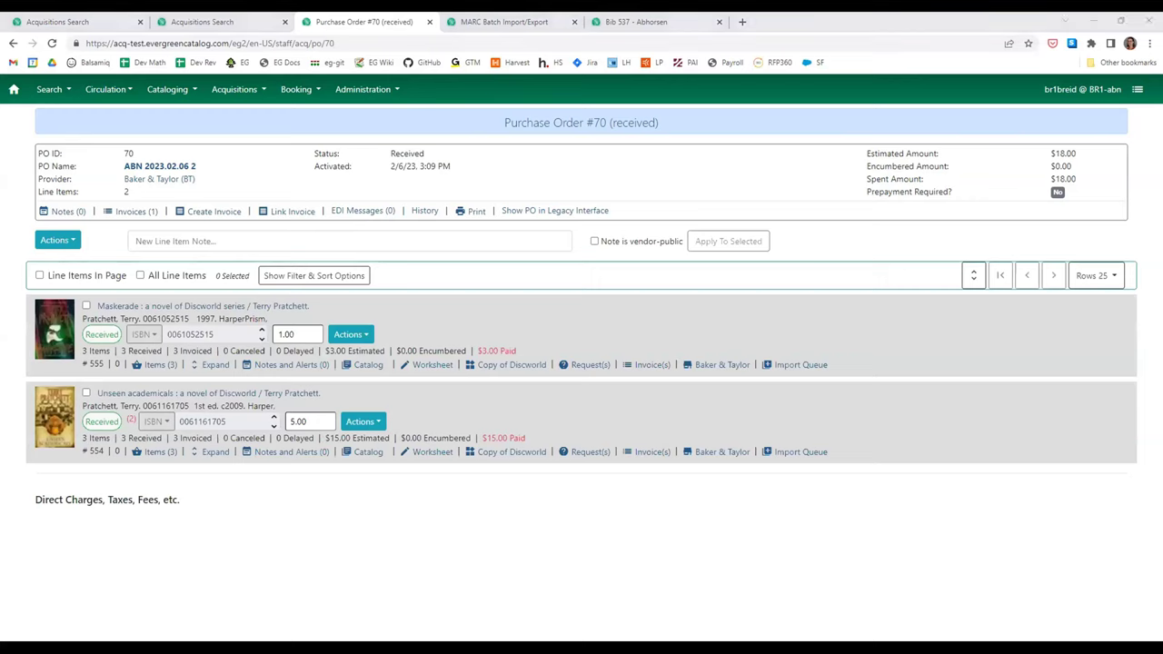
- Check PO #70's Invoices list and the first line item's $3.00 paid amount
click(254, 549)
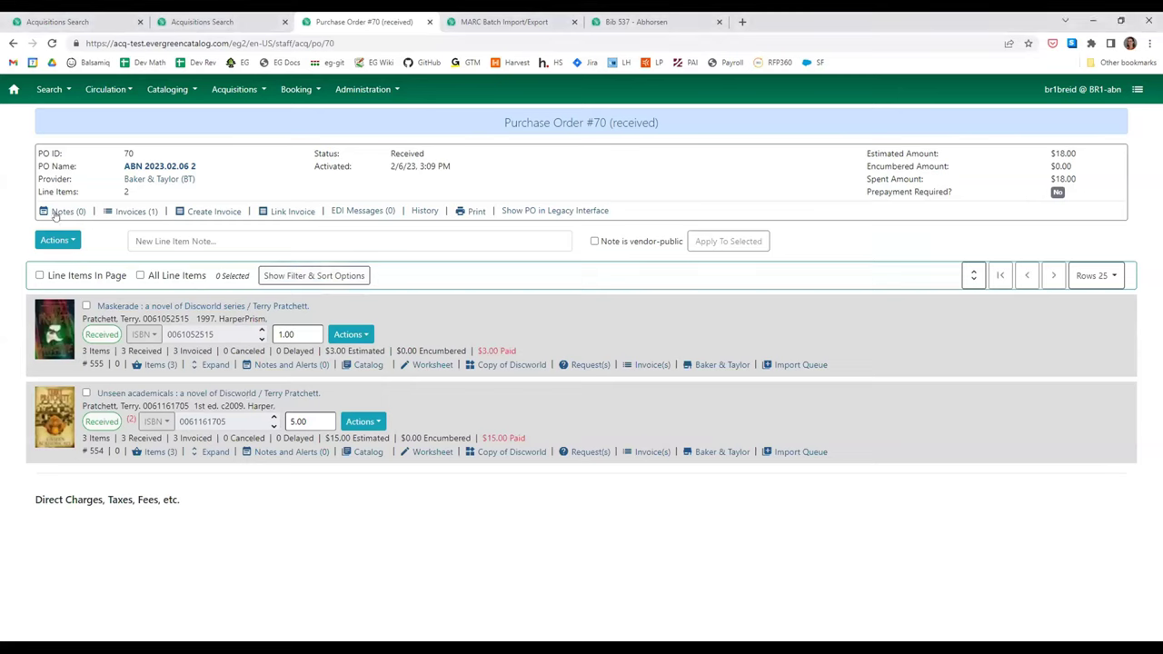
click(130, 211)
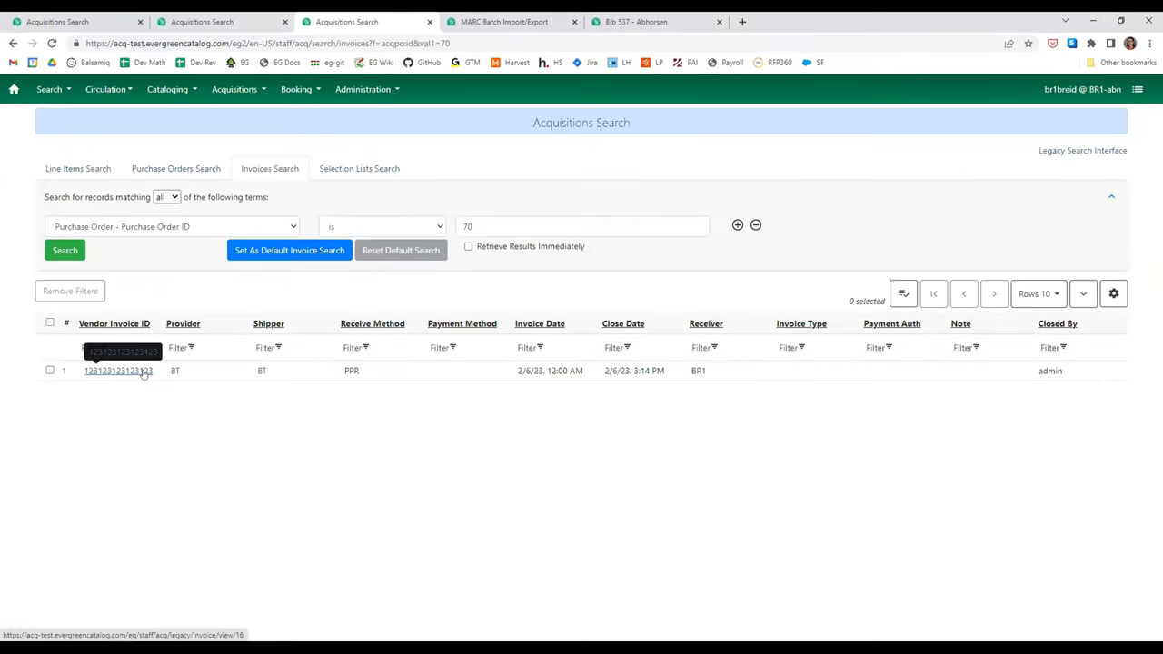
key(alt+Left)
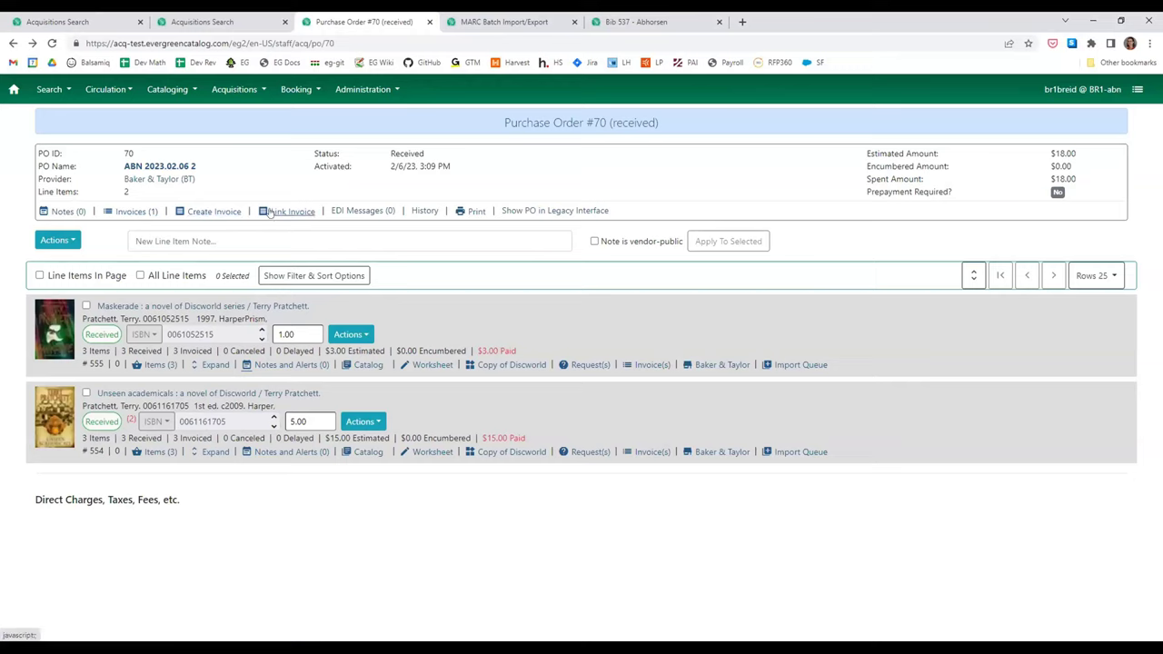
drag(519, 353, 472, 352)
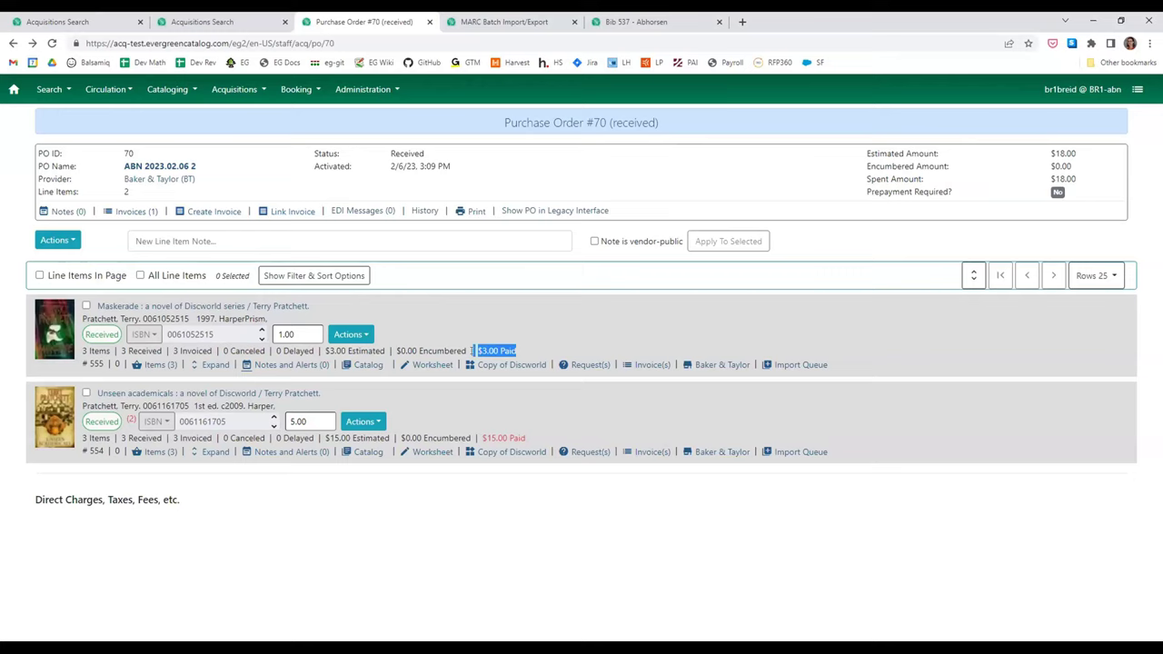
click(518, 418)
- View PO #70's linked invoice in its own tab, then close the invoice and search tabs
click(132, 209)
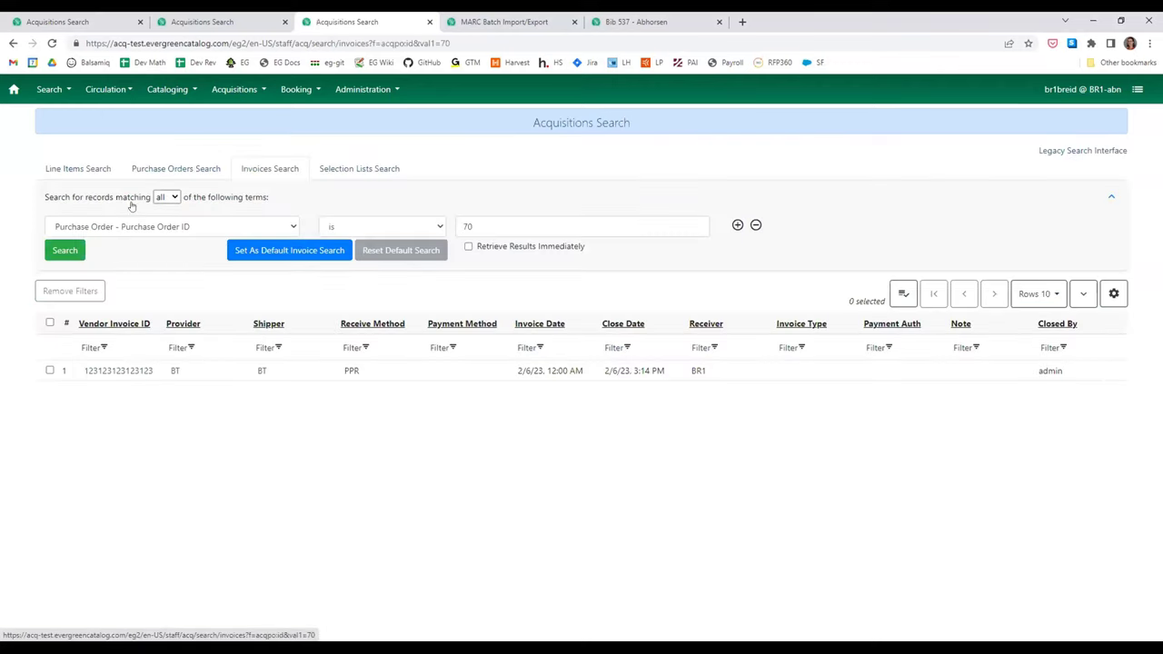
click(119, 372)
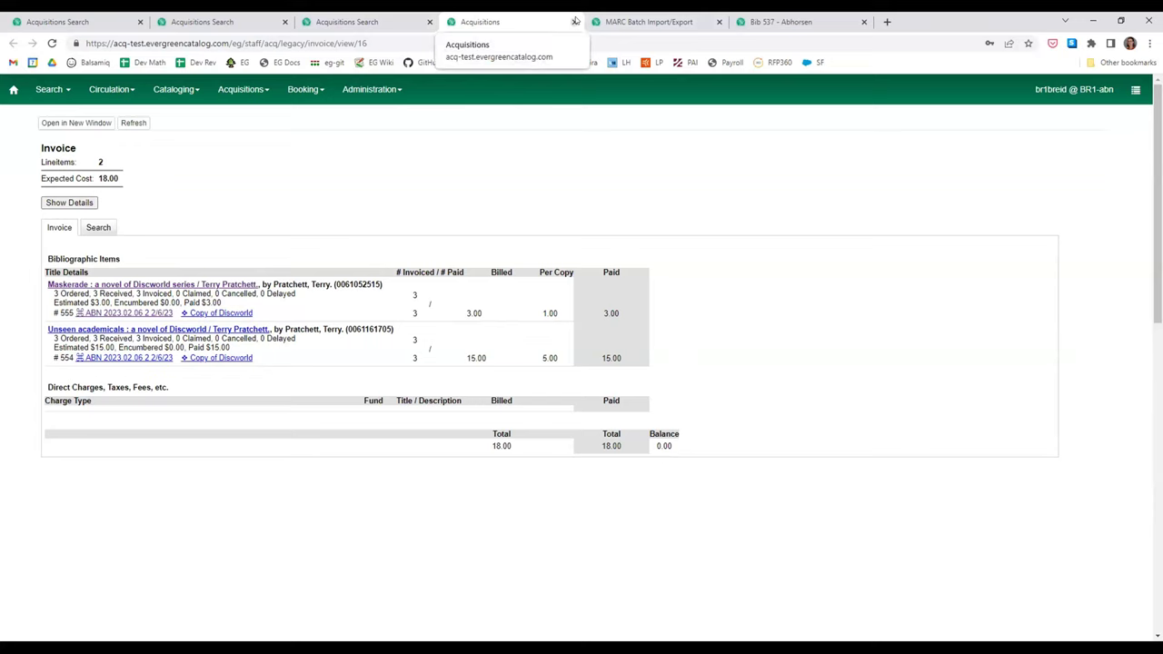
click(575, 21)
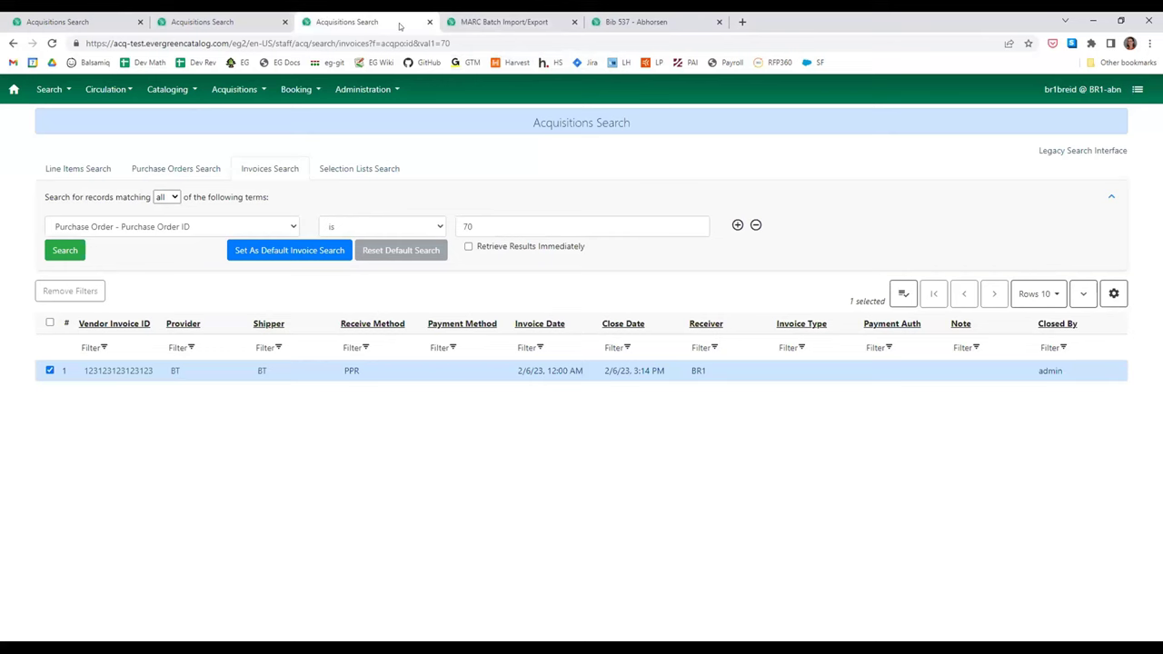
click(430, 21)
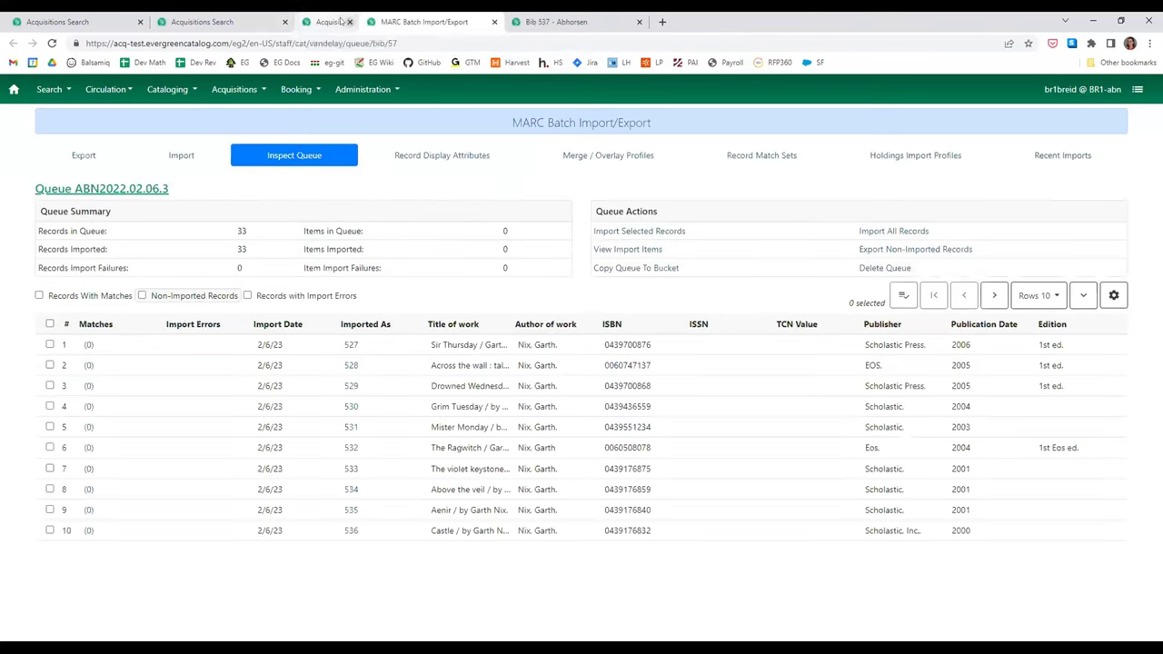
- Reopen Purchase Order #70 (acq/po/70) from the Acquisitions Search results
click(187, 23)
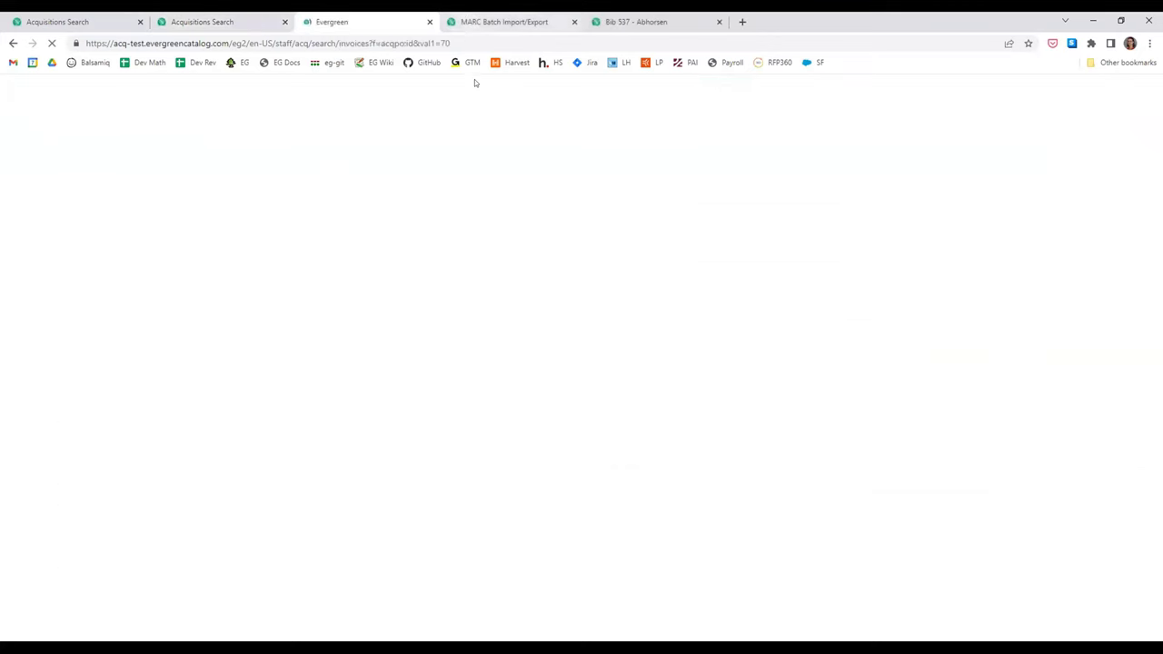
click(119, 371)
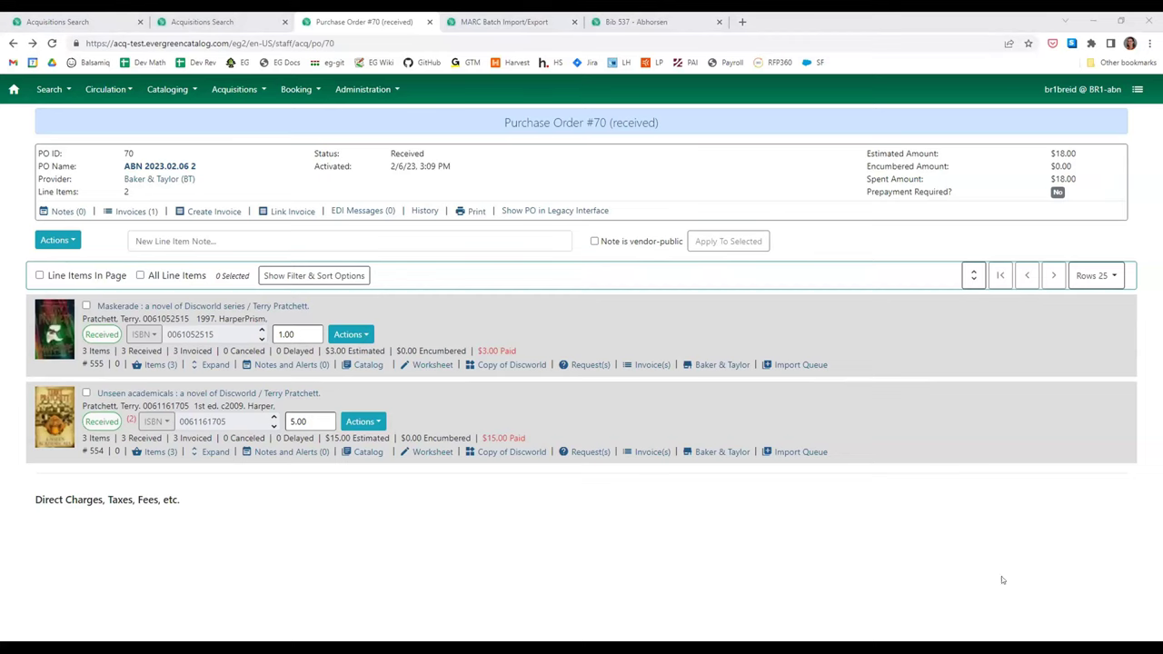
- Expand the line items and un-receive Maskerade copy Acq759
click(974, 274)
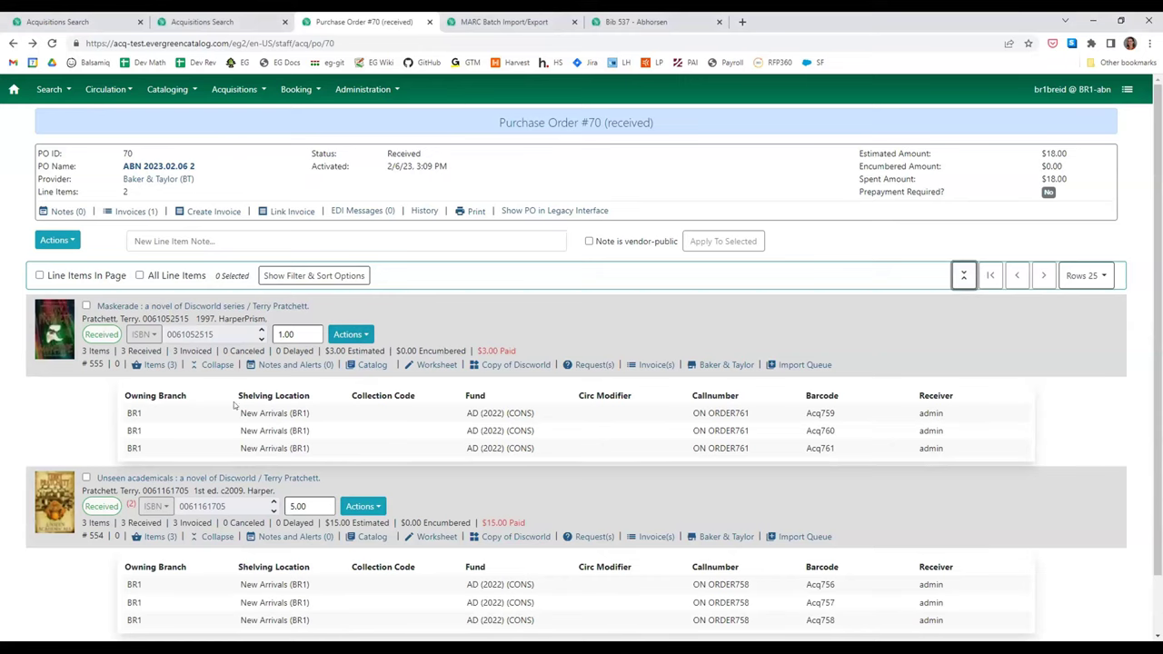
click(157, 367)
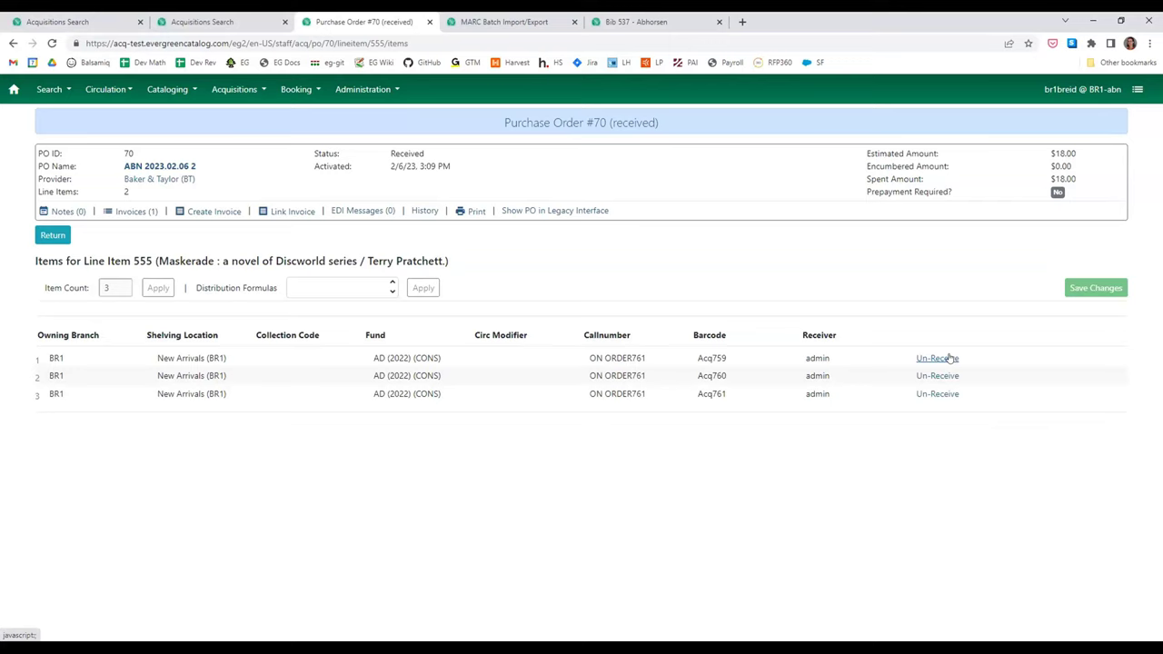
click(949, 358)
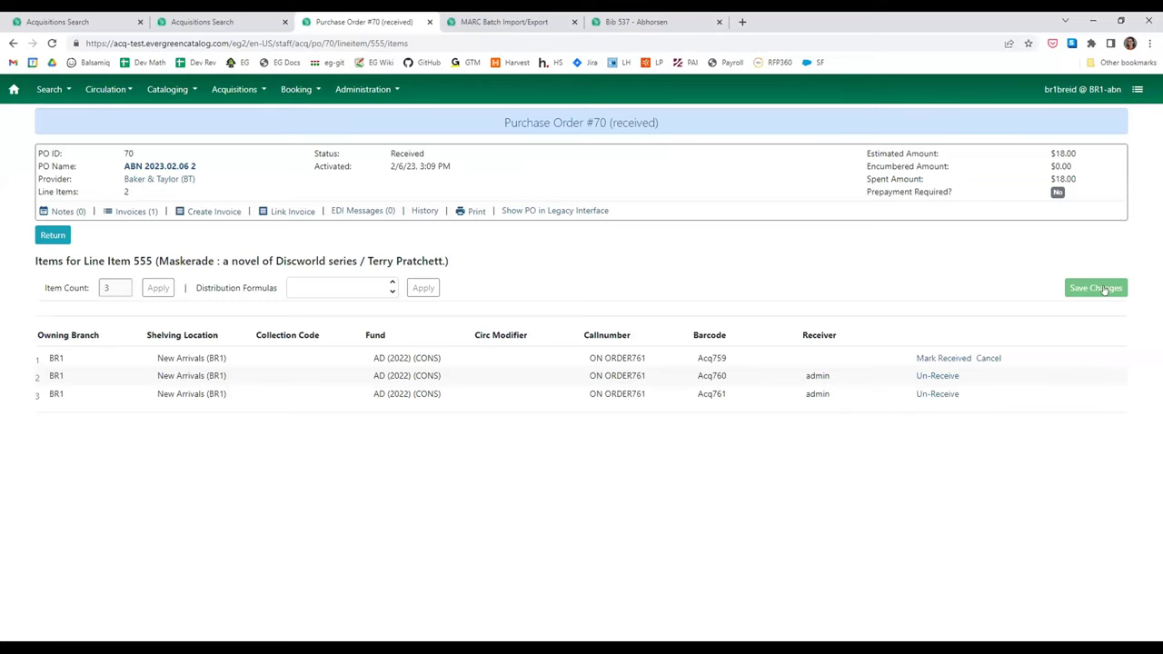
- Back out of cancelling Acq759 without a reason, mark it received again, and return to the PO
click(987, 360)
click(642, 182)
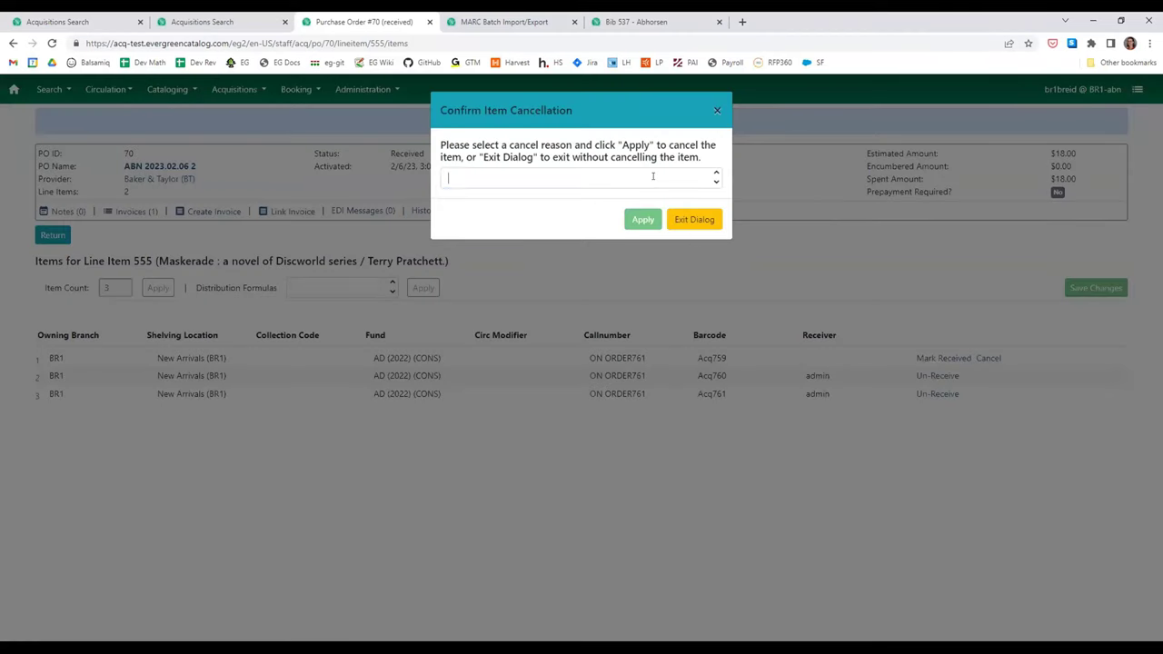
scroll(580, 240, down, 5)
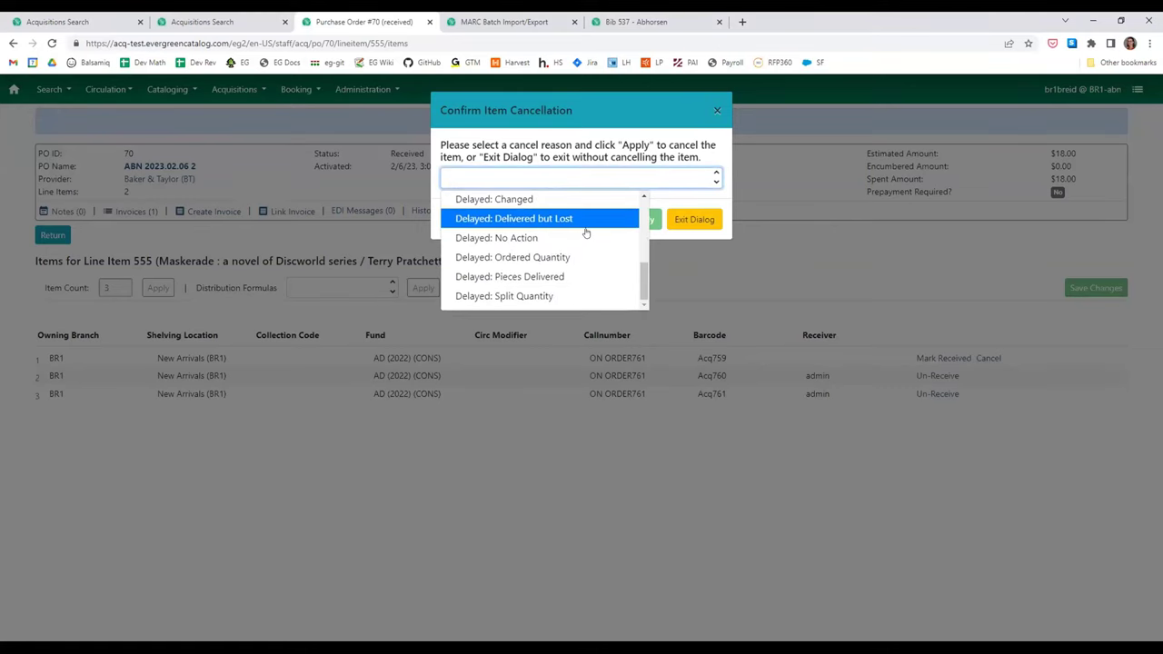
scroll(583, 234, up, 5)
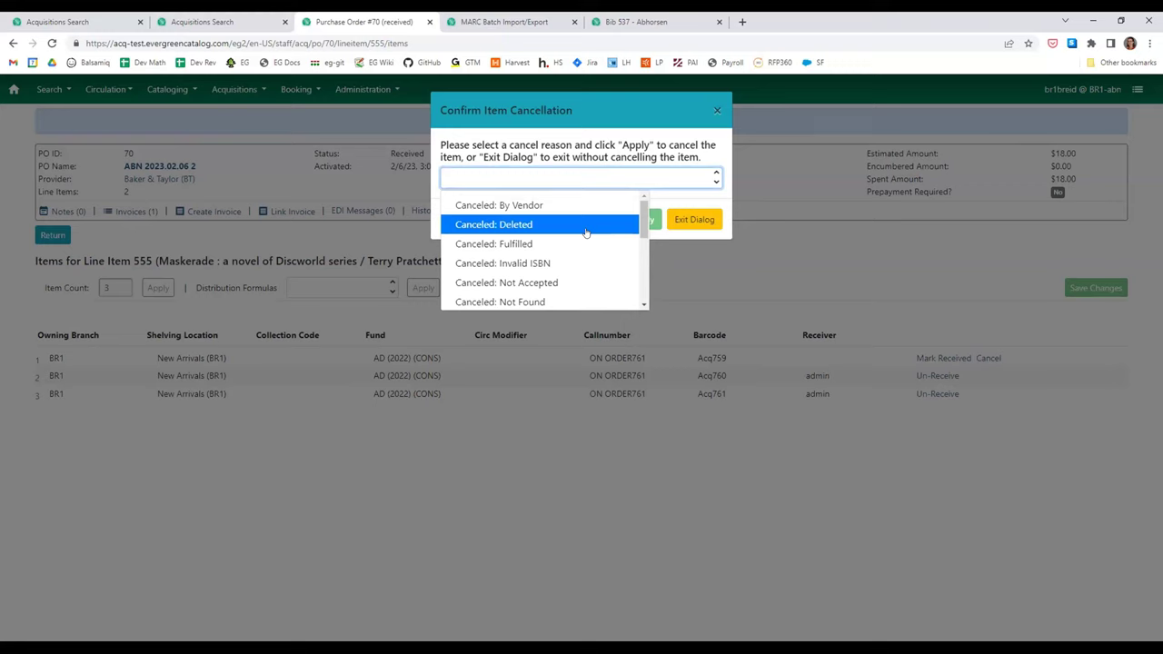
scroll(586, 233, down, 3)
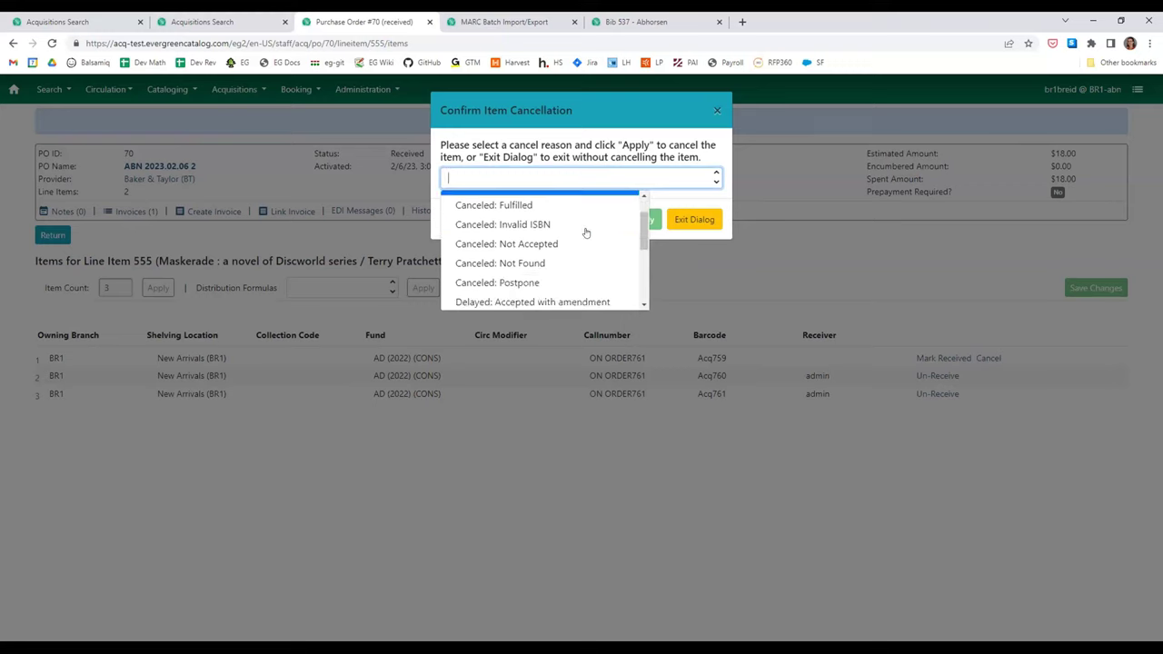
click(697, 196)
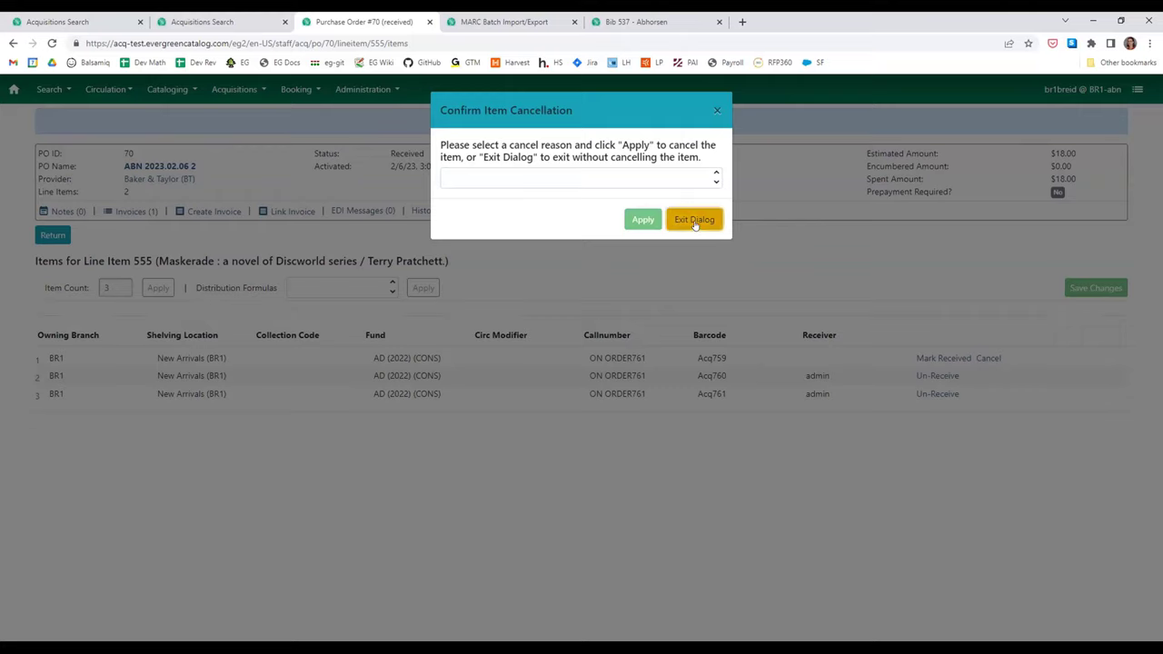
click(695, 223)
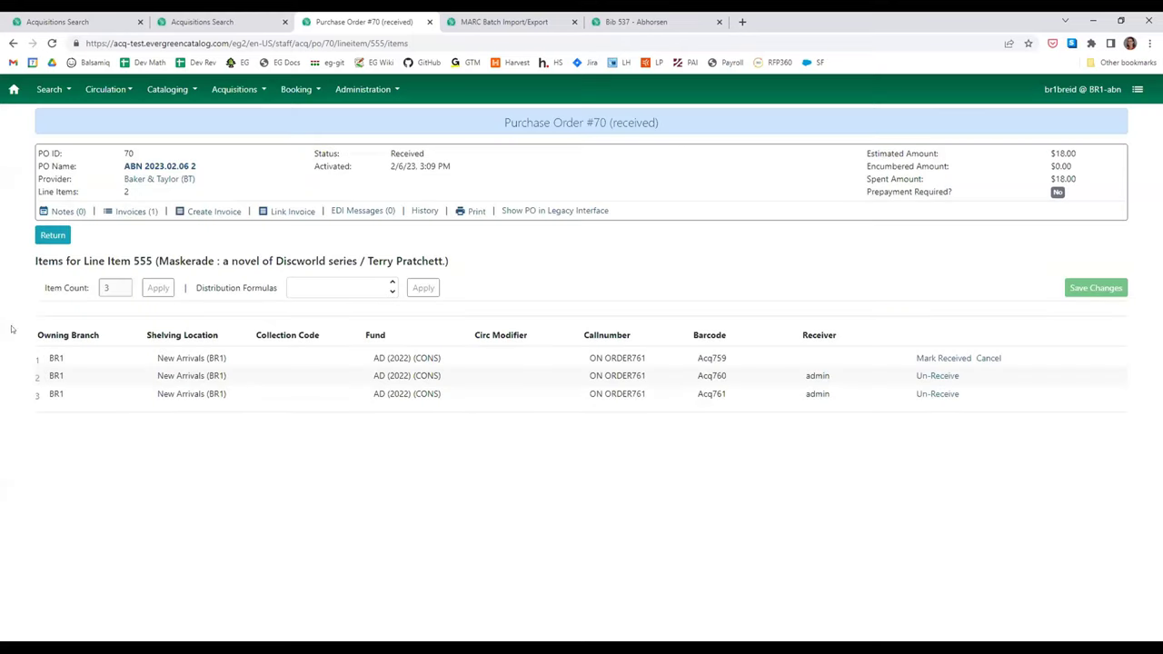
click(935, 360)
click(53, 235)
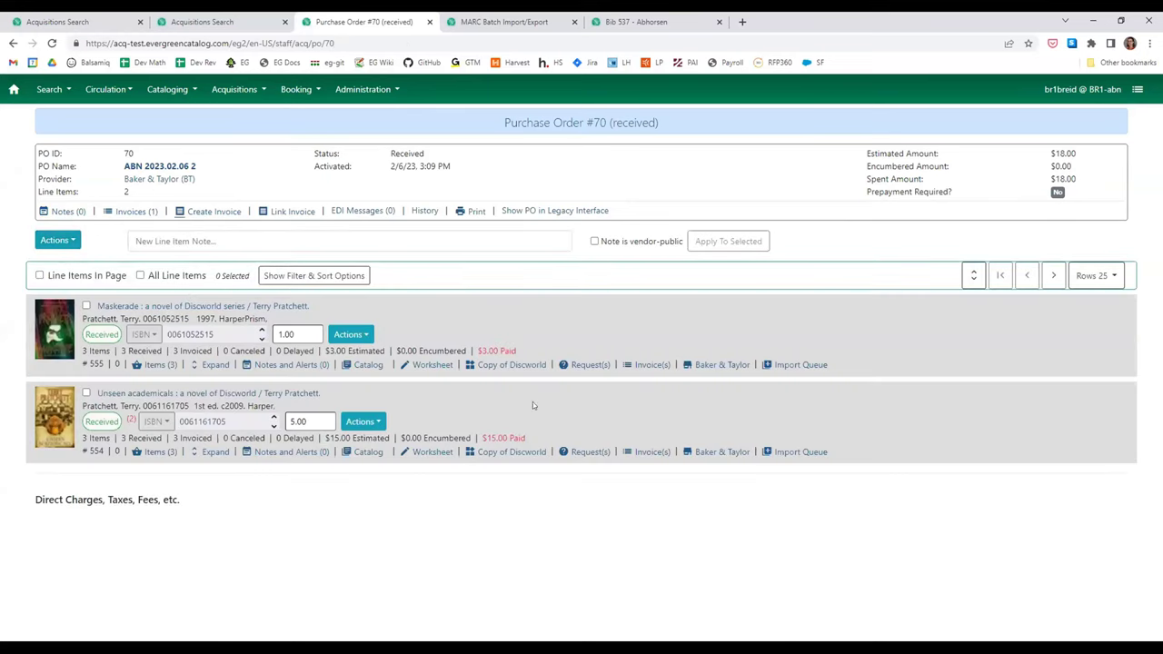
- Expand the Maskerade line item, confirm Acq759's new receiver, and bring up its Actions list
click(191, 364)
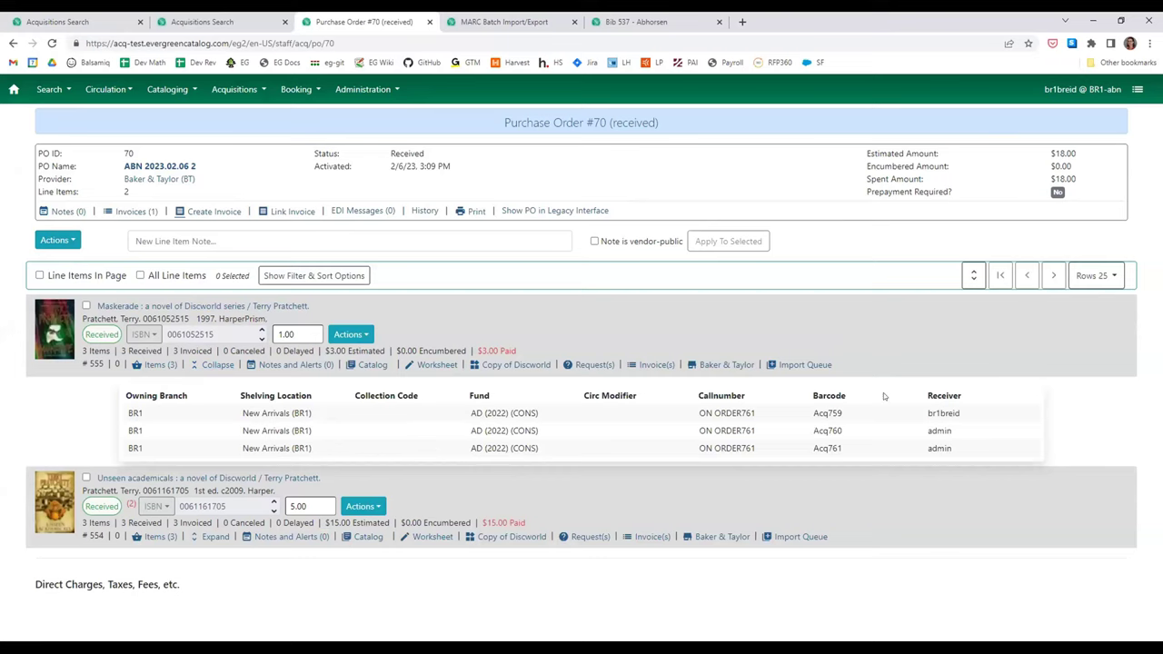
drag(959, 412, 897, 408)
click(357, 333)
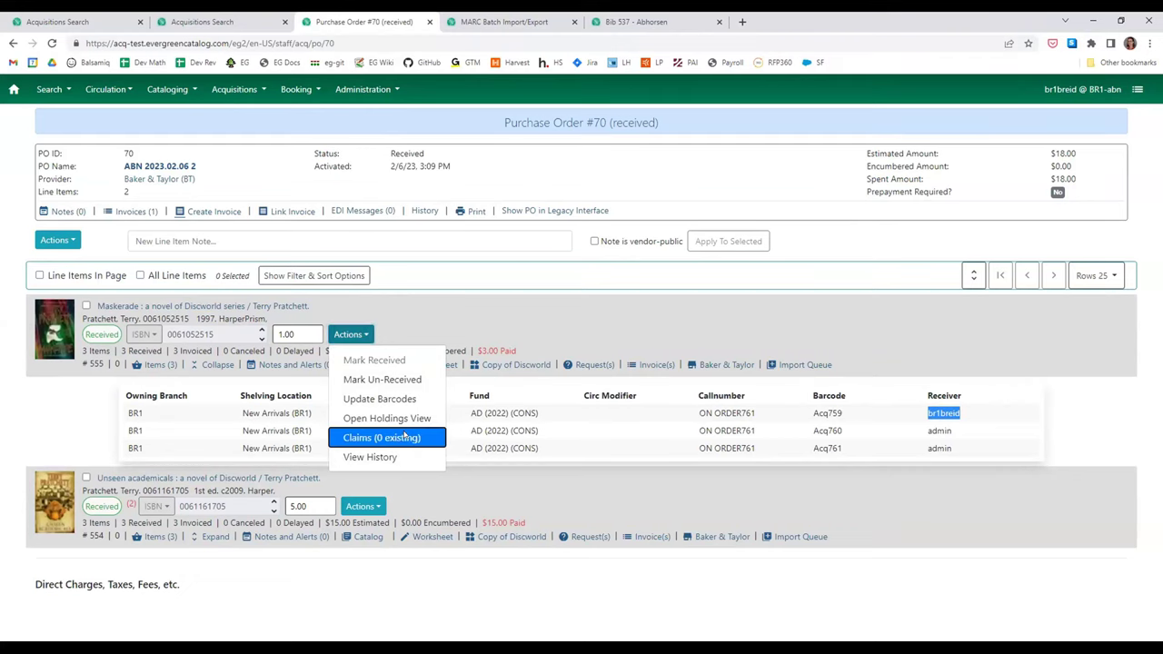
click(404, 437)
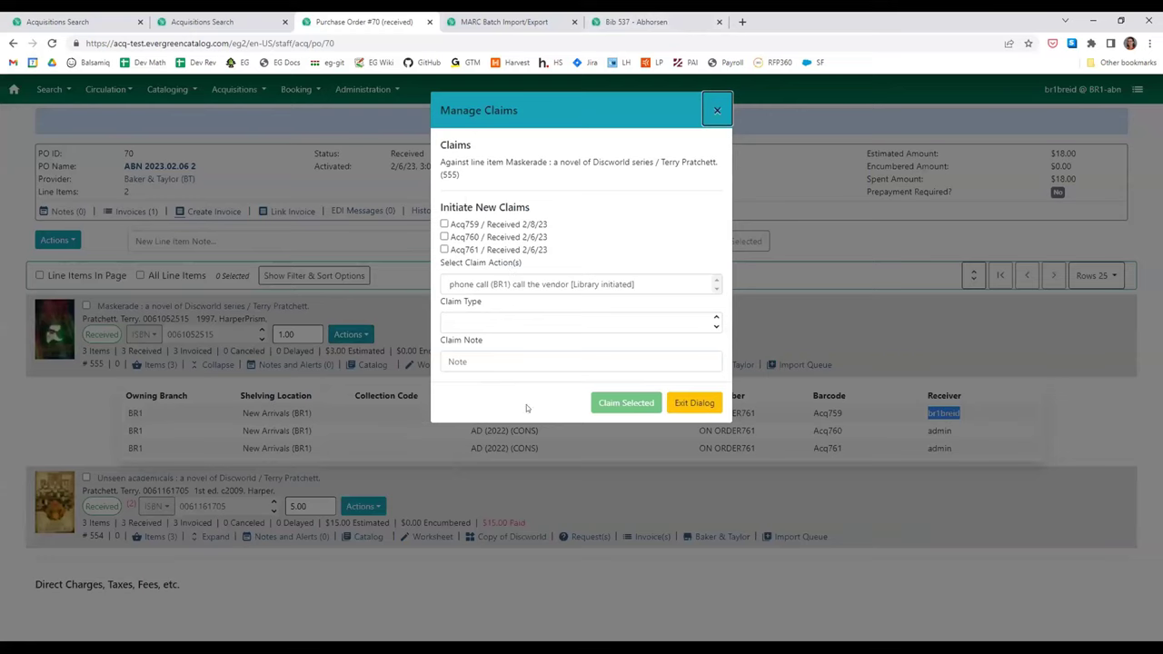
click(445, 224)
click(444, 236)
click(461, 283)
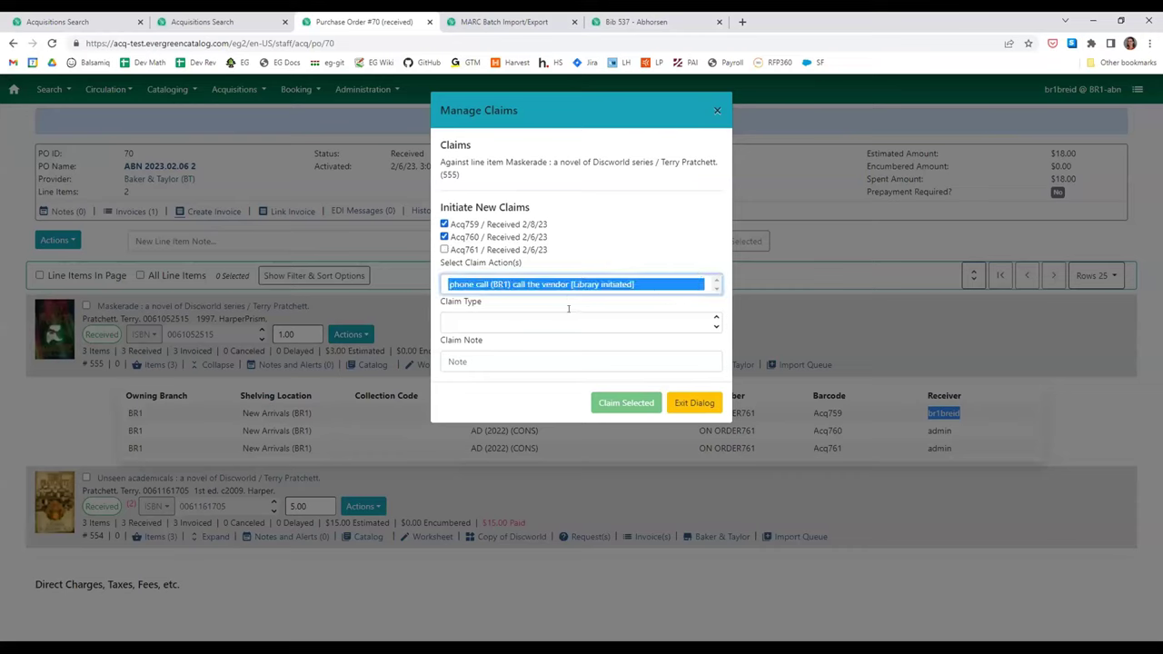
click(461, 319)
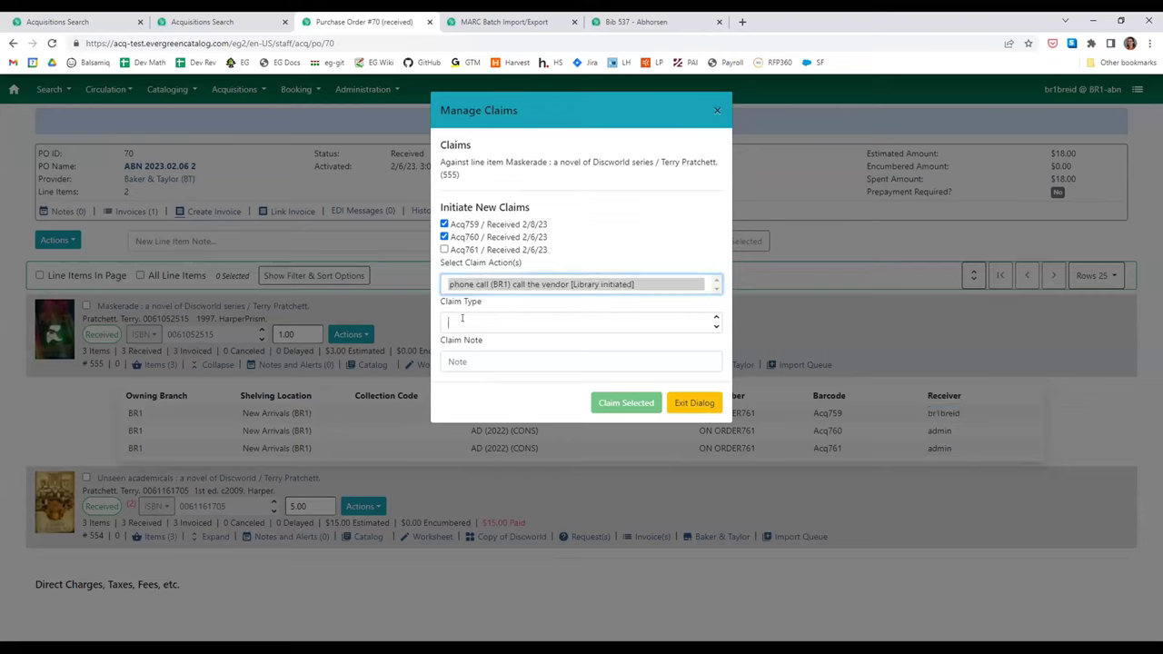
click(490, 346)
click(570, 360)
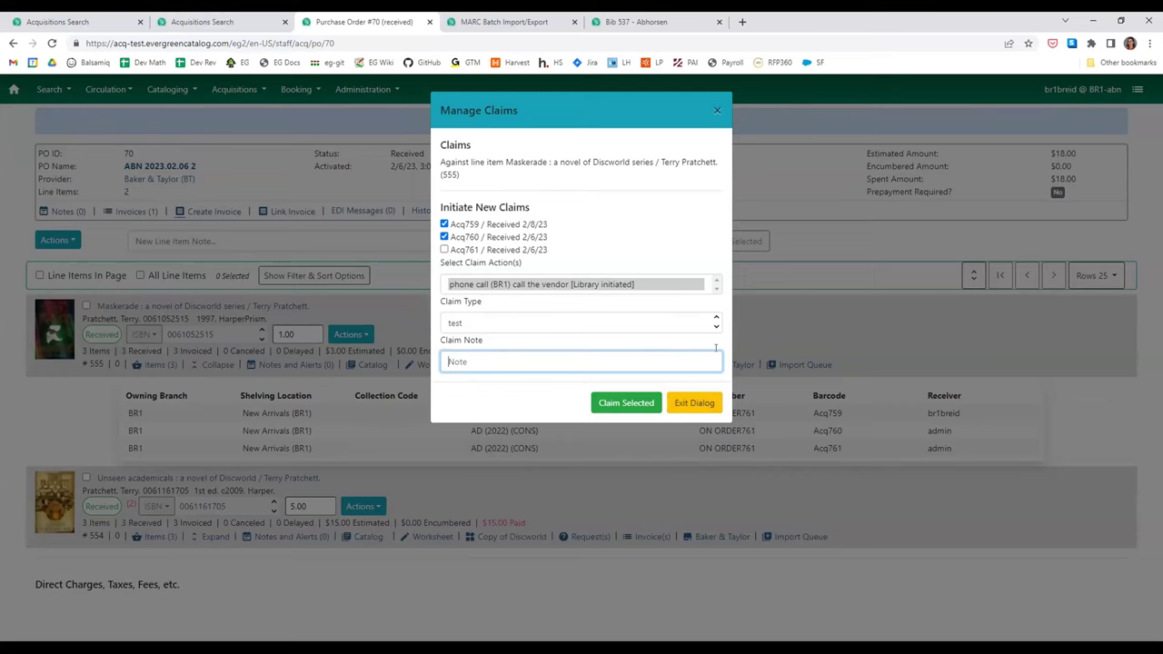
click(672, 405)
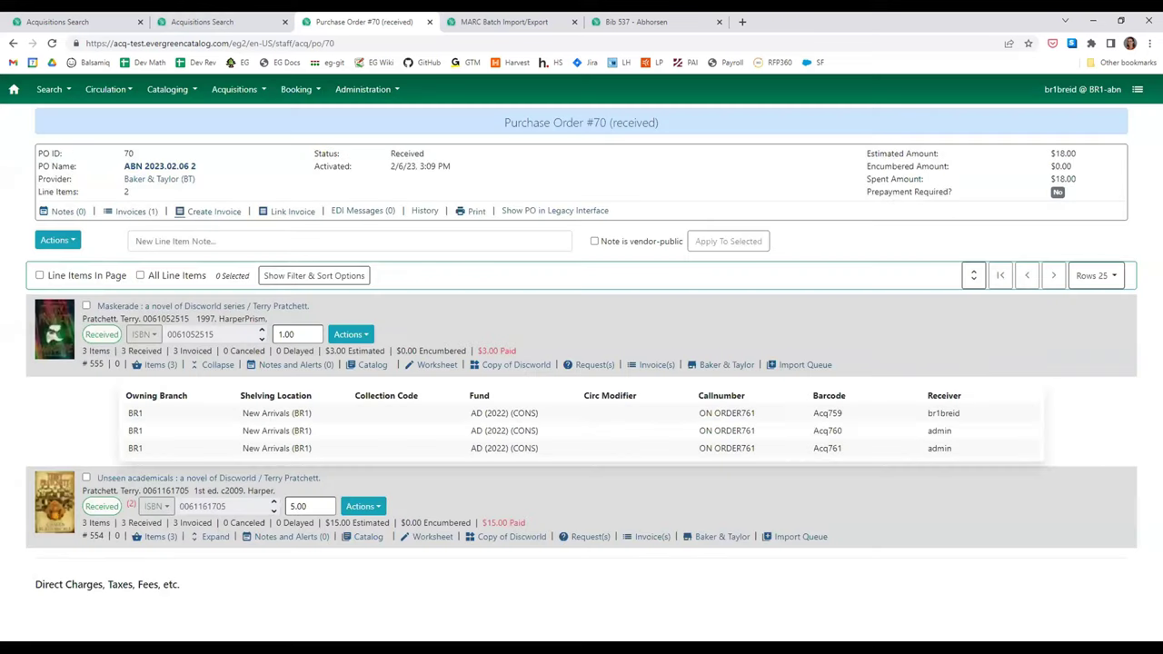
- Pick the late claim policy for line item 555, then dismiss the prompt without applying it
click(60, 240)
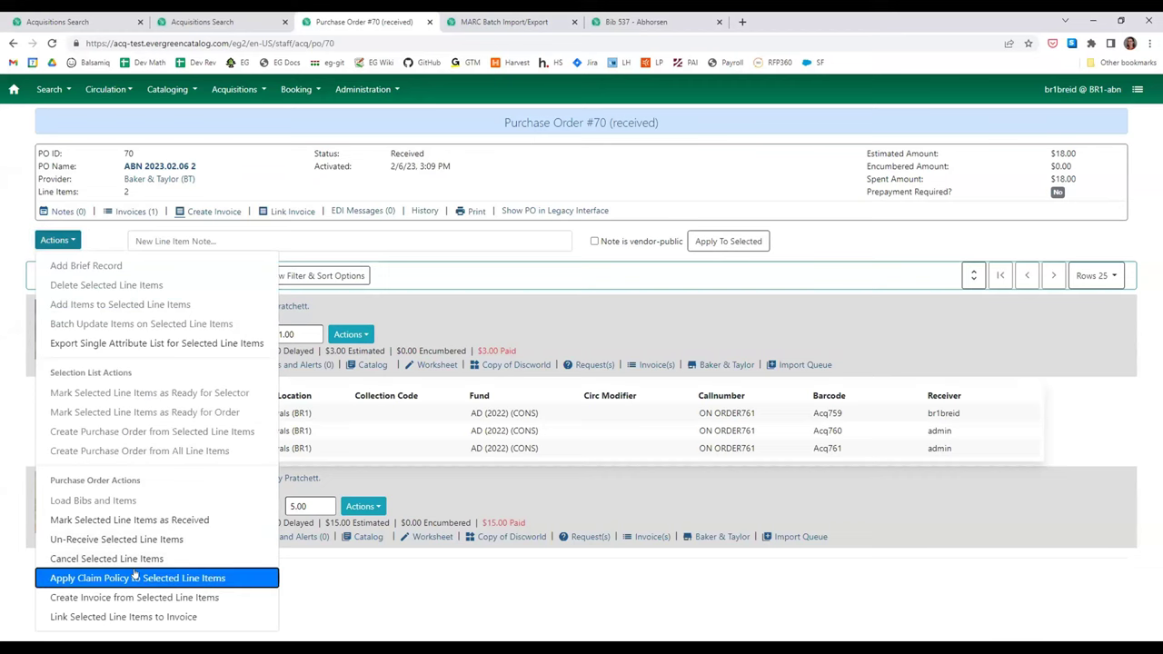
click(135, 576)
click(555, 178)
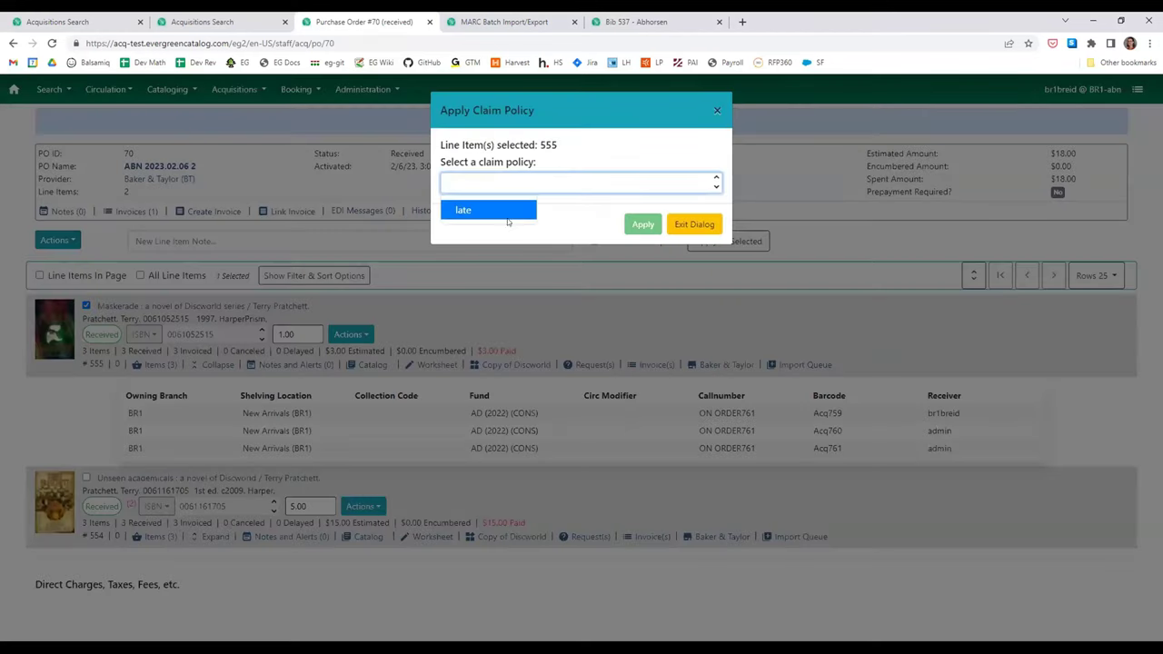
click(479, 209)
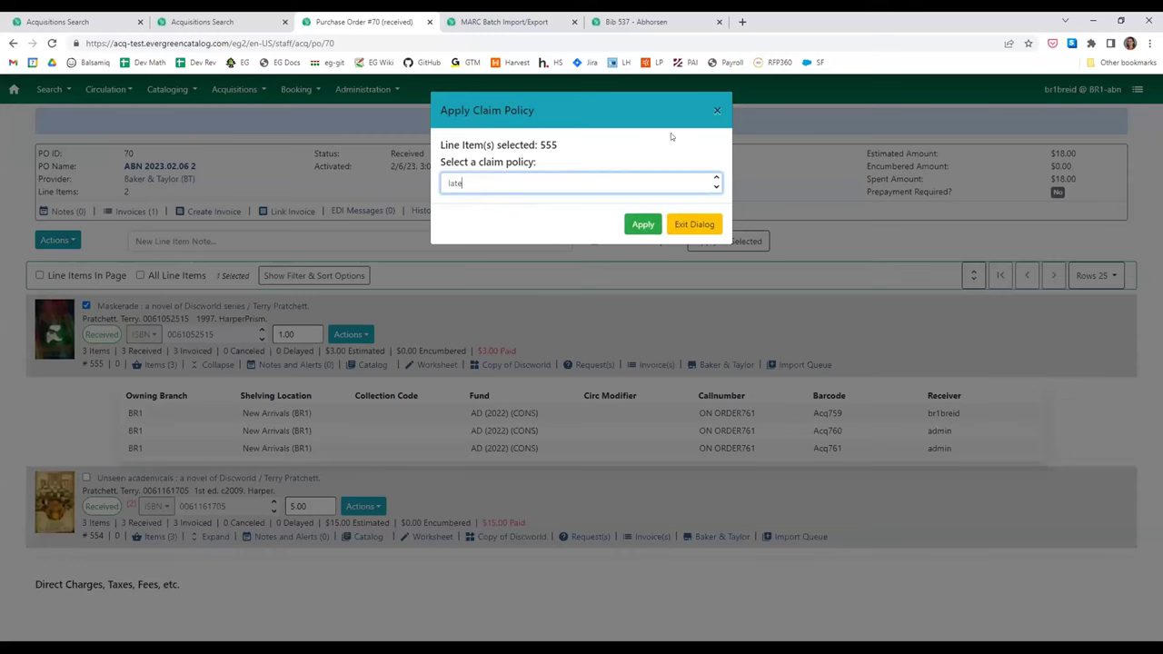
click(717, 110)
click(350, 335)
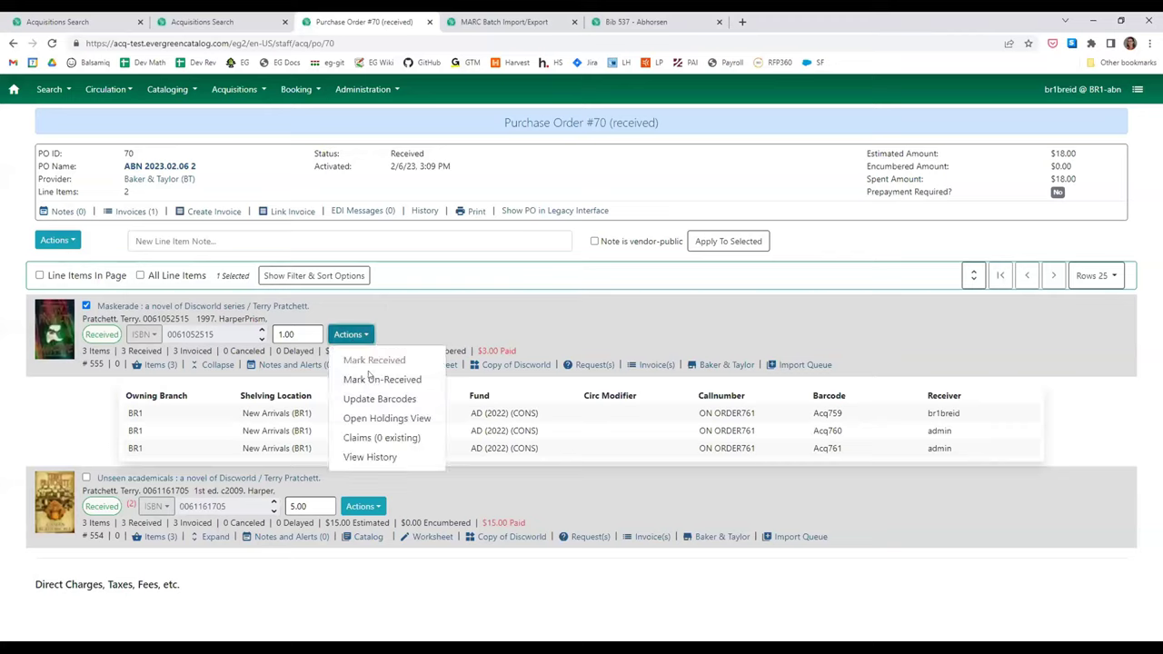
click(387, 418)
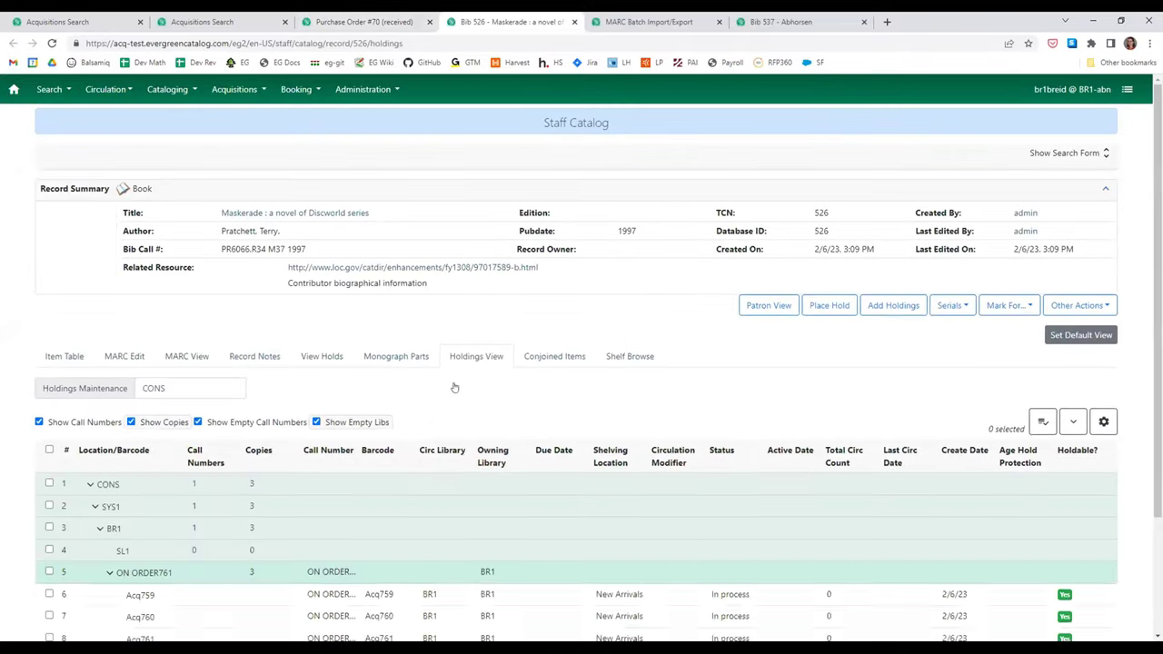
scroll(379, 545, down, 2)
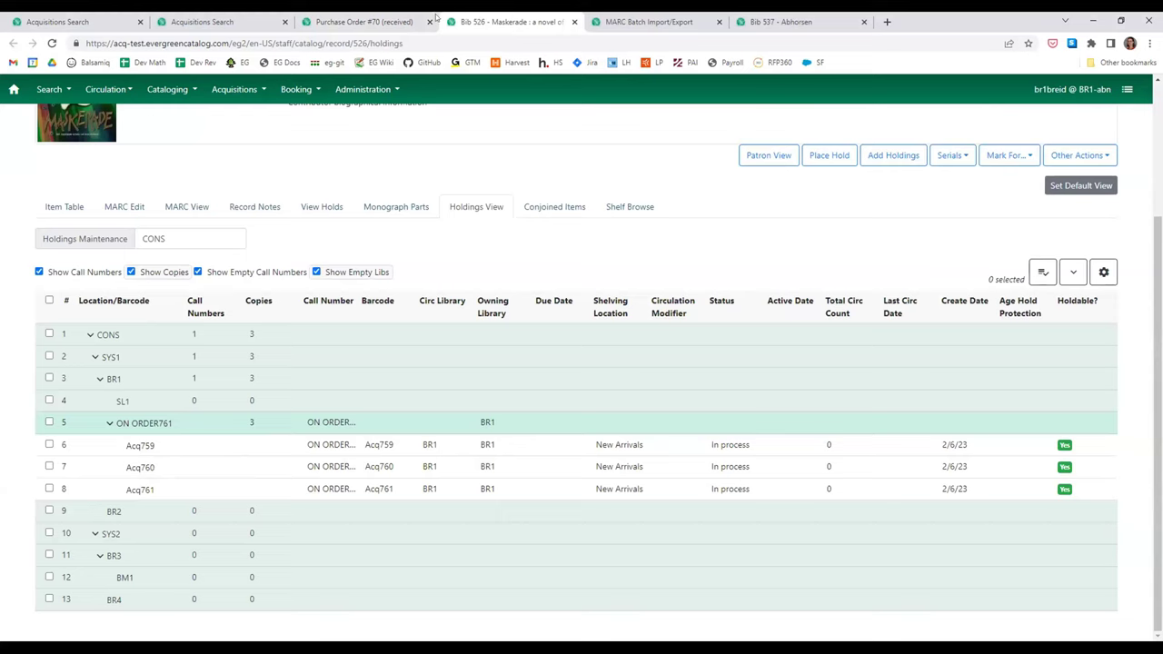
click(574, 22)
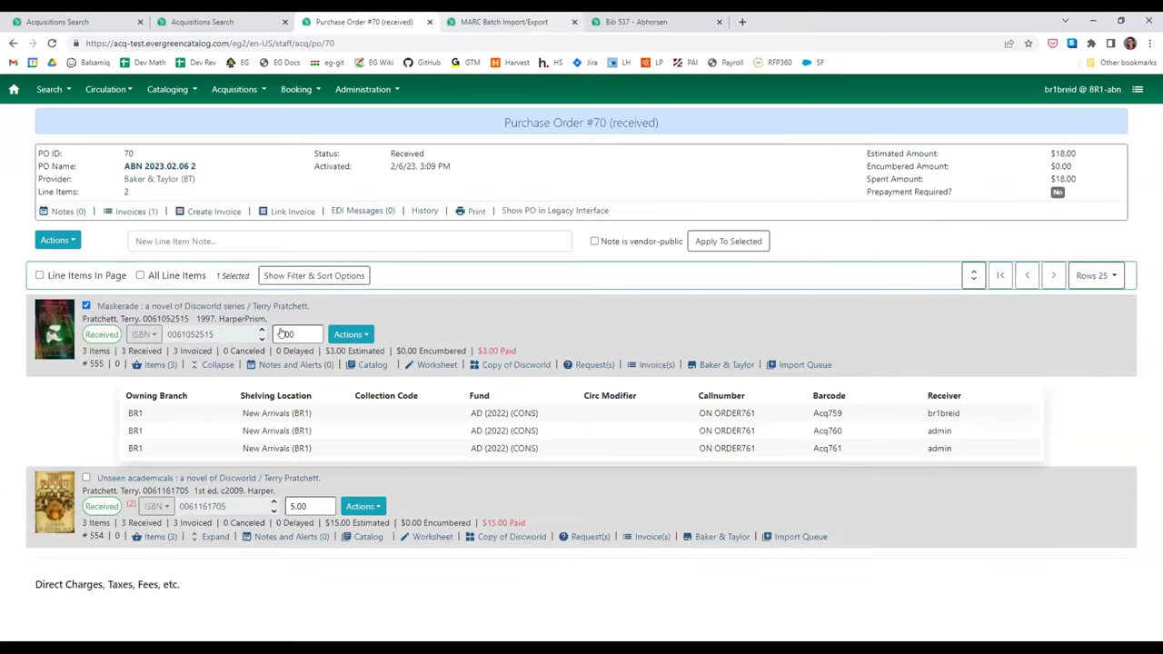
- Show purchase order 70 in the legacy acquisitions interface
click(345, 336)
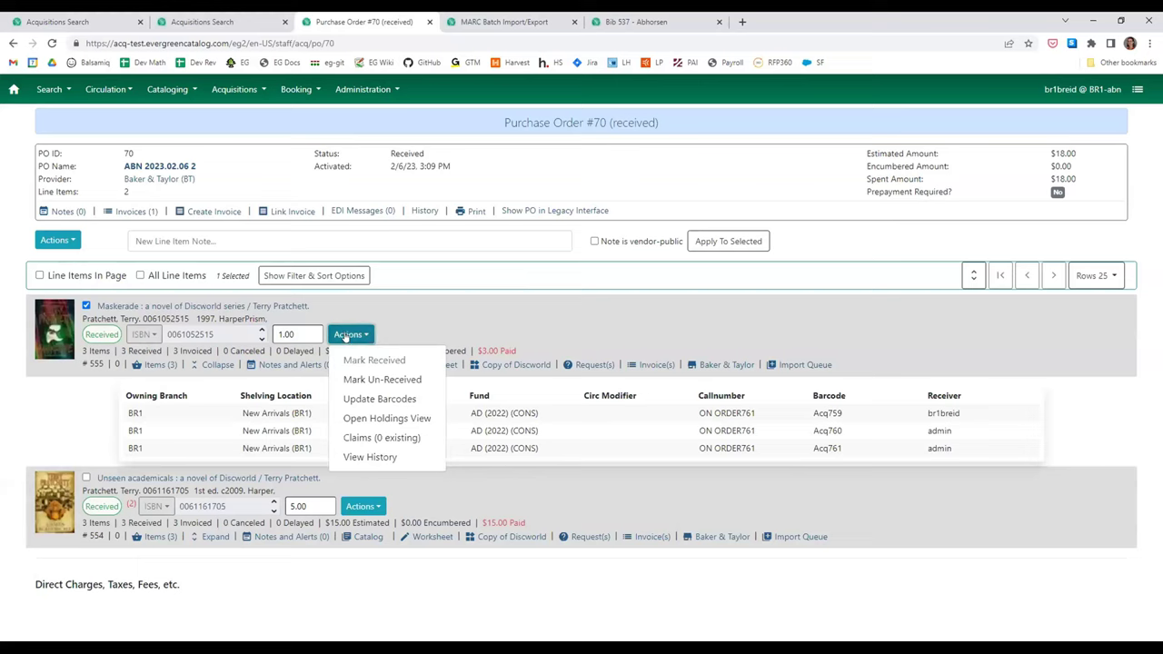
click(346, 337)
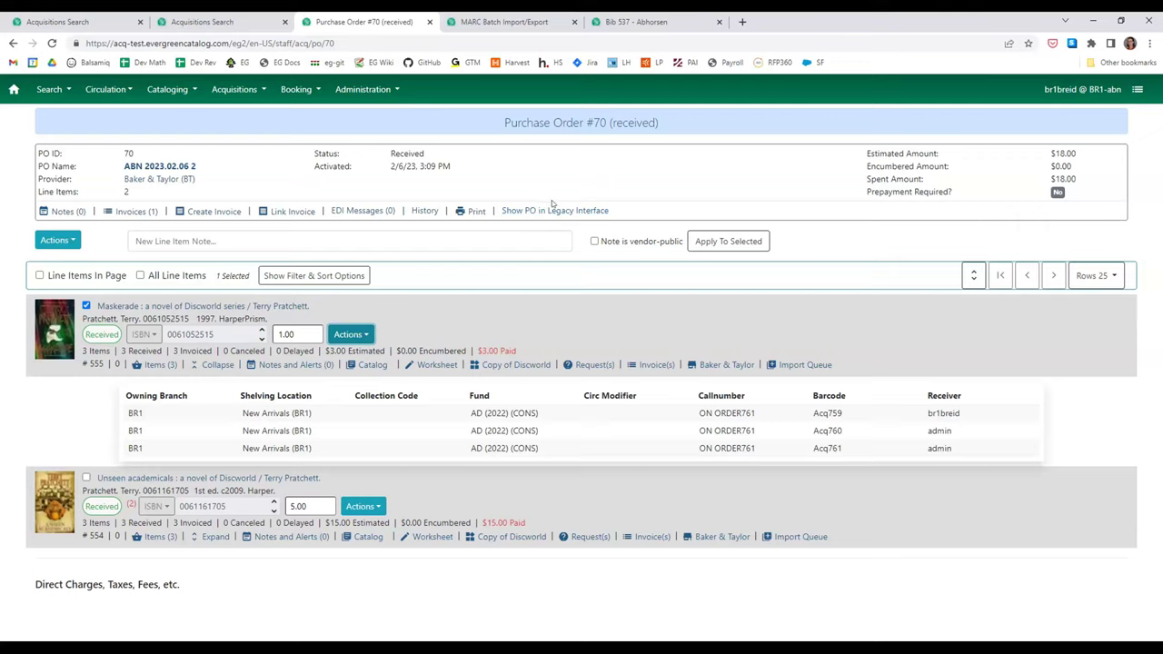
click(551, 209)
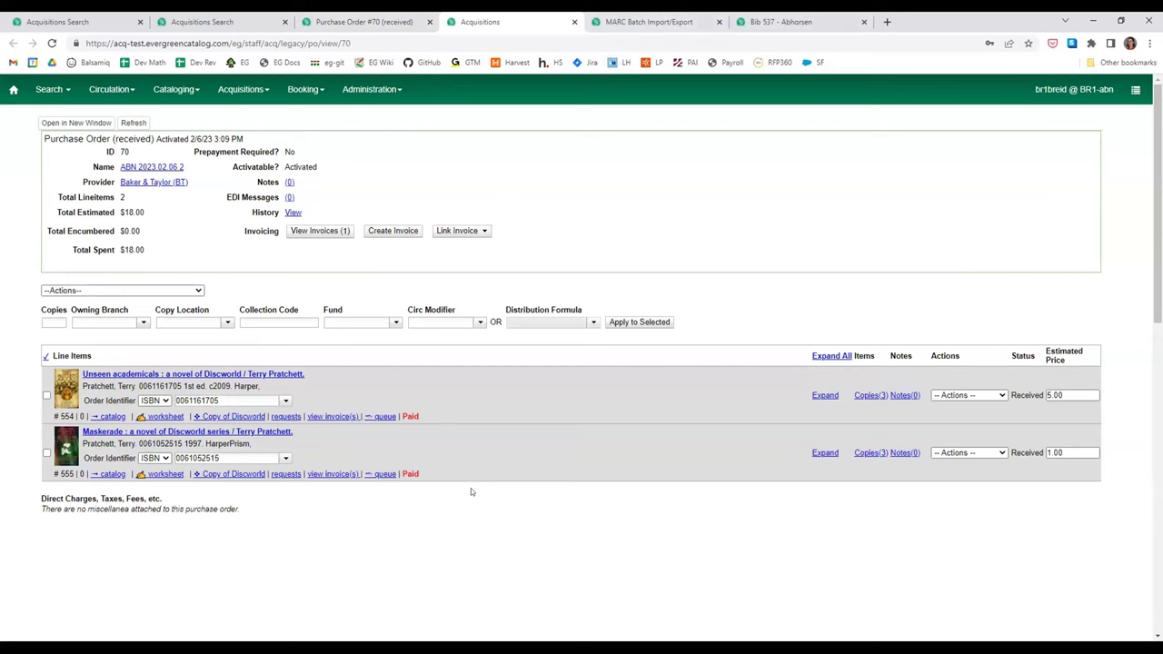
- Go from the Purchase Order #70 tab back to BR1's purchase order search results
click(354, 20)
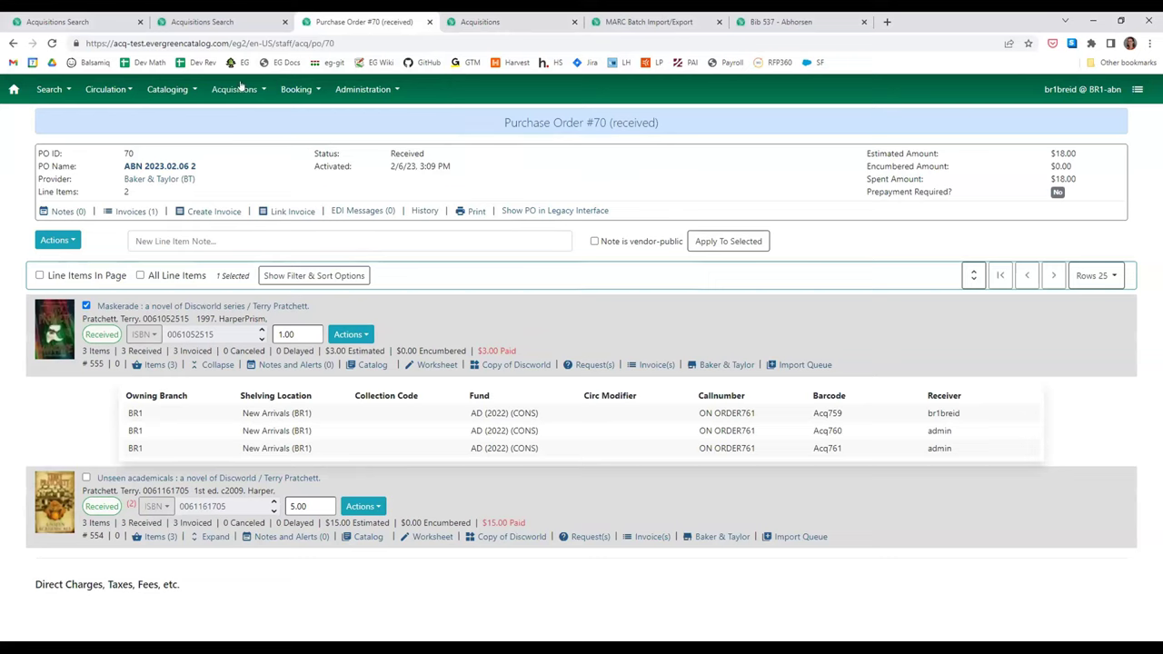
click(219, 19)
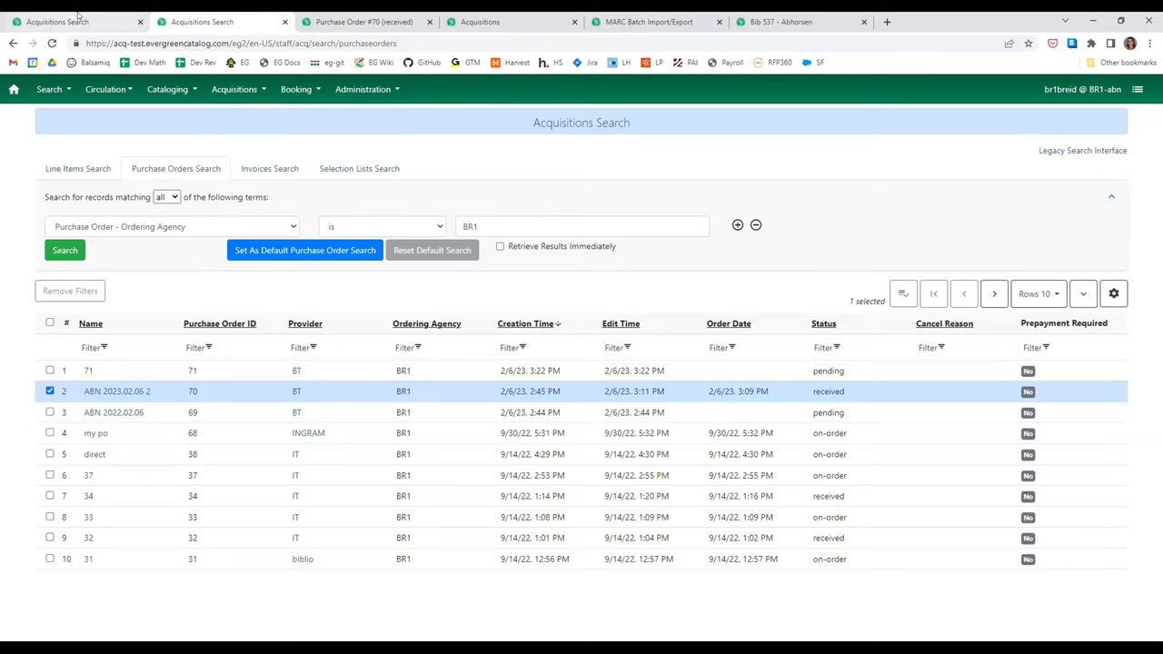
- Close the legacy PO 70 page and return to the empty BR1 On-Order acquisitions search
click(1054, 150)
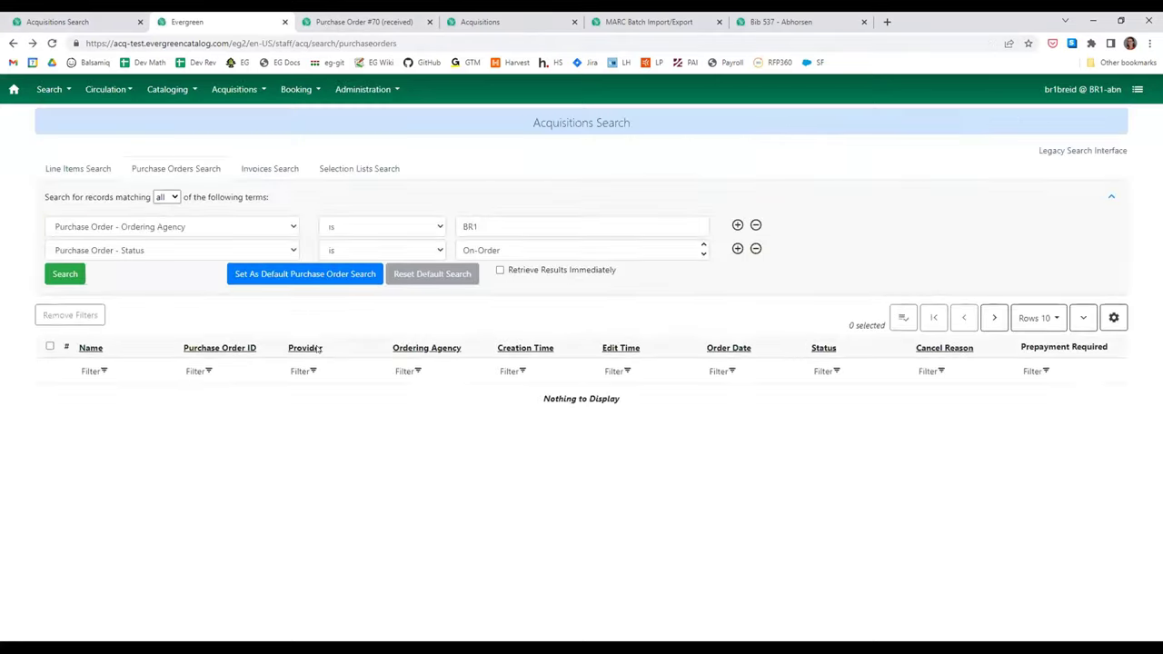
click(370, 20)
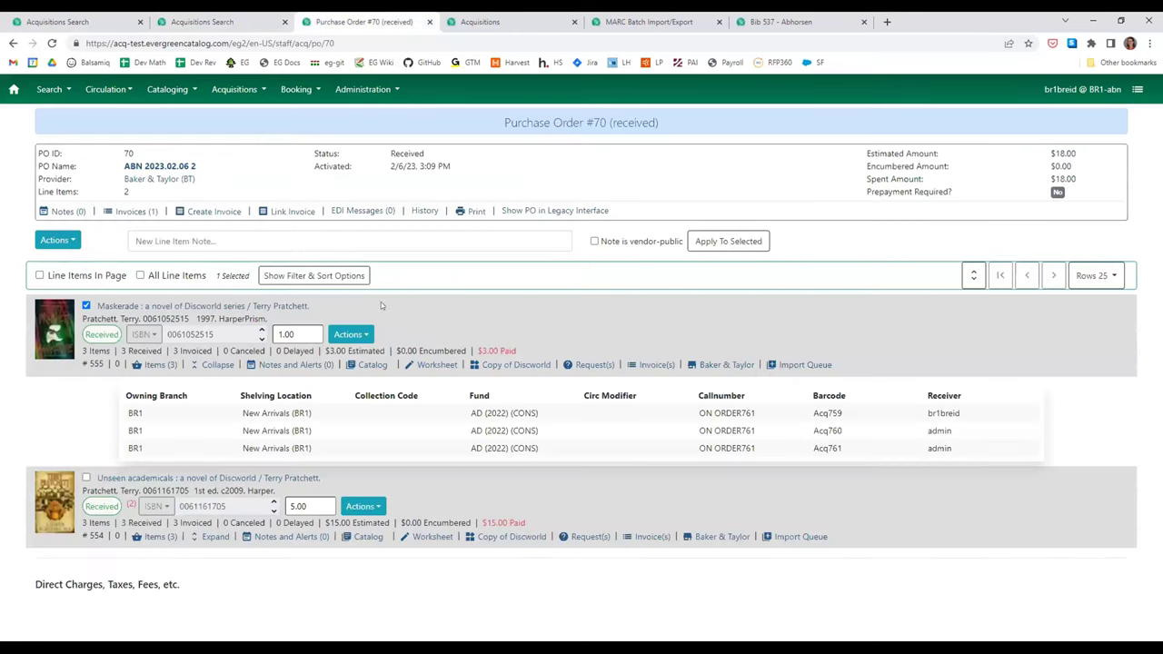
click(478, 31)
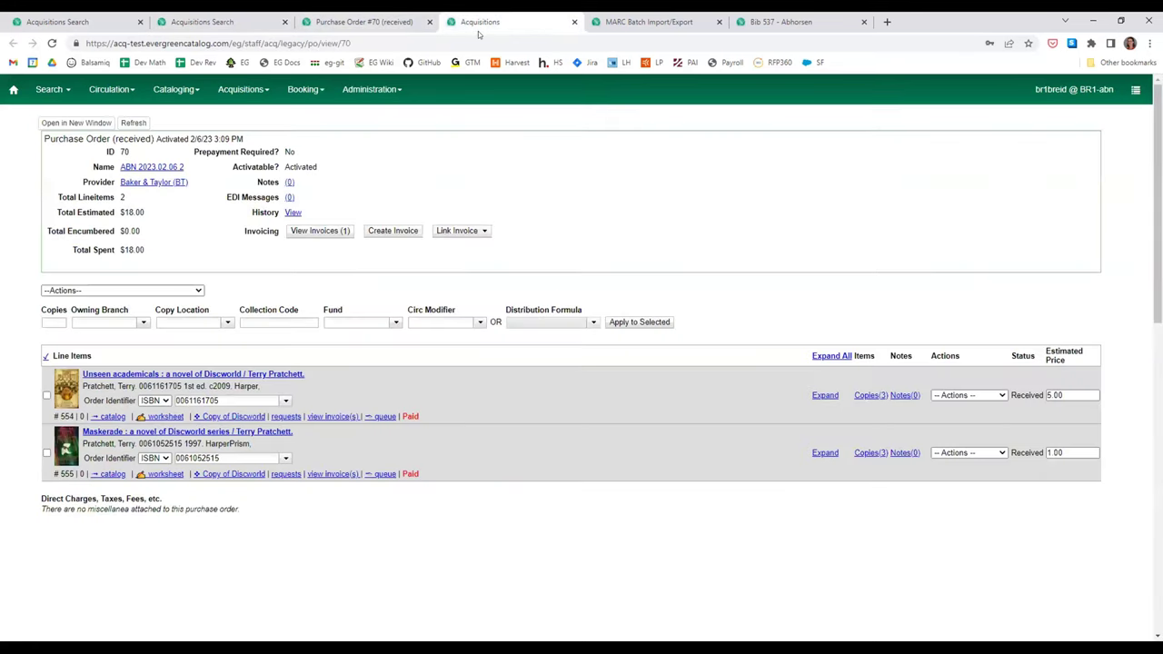
click(575, 21)
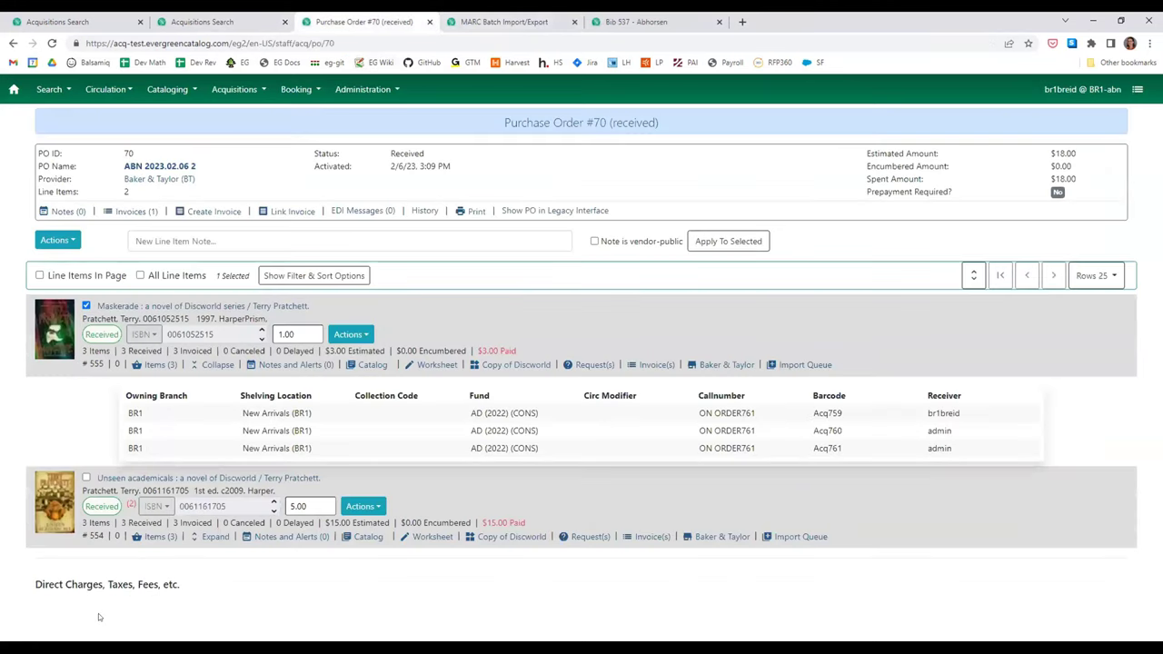
click(55, 240)
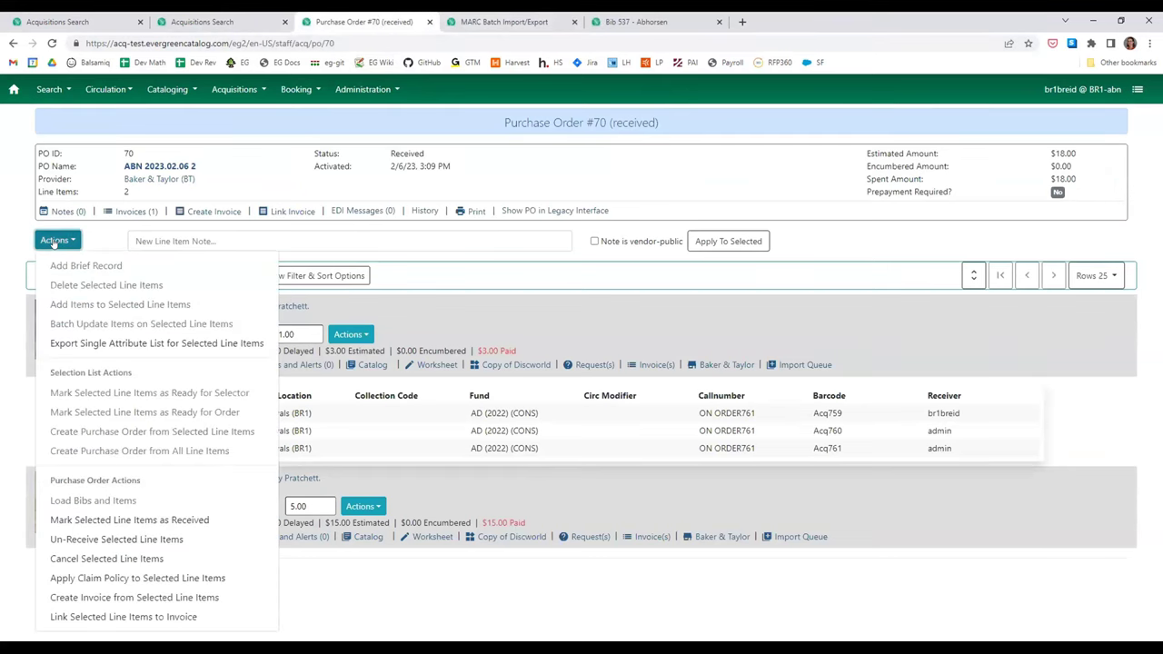
click(55, 241)
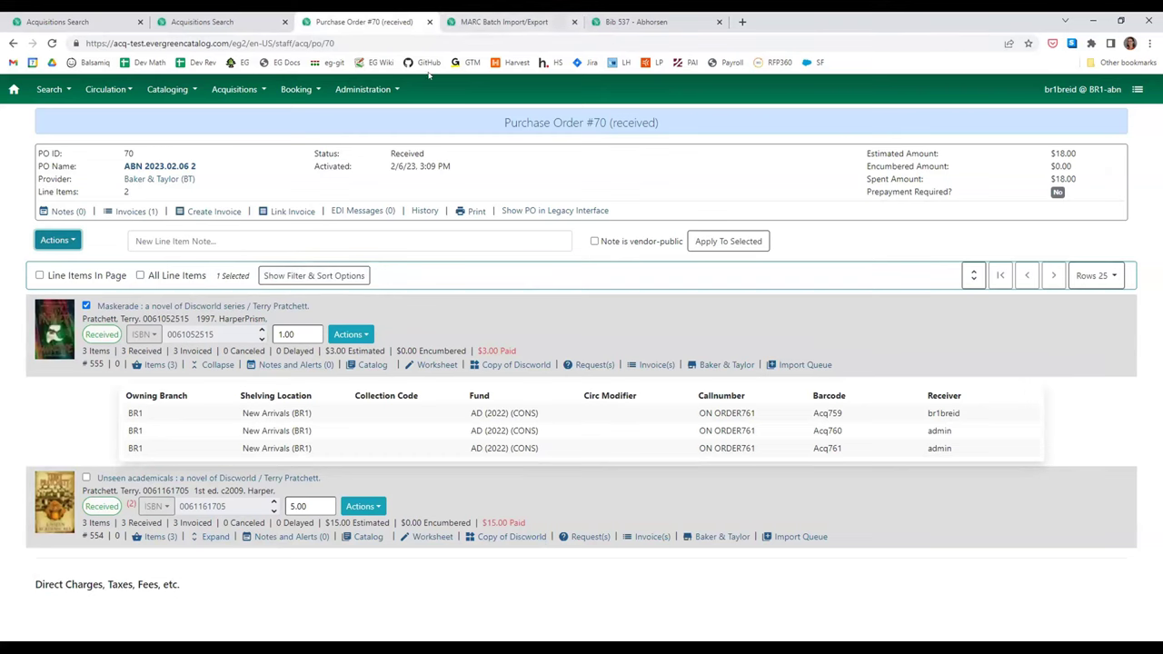
click(230, 15)
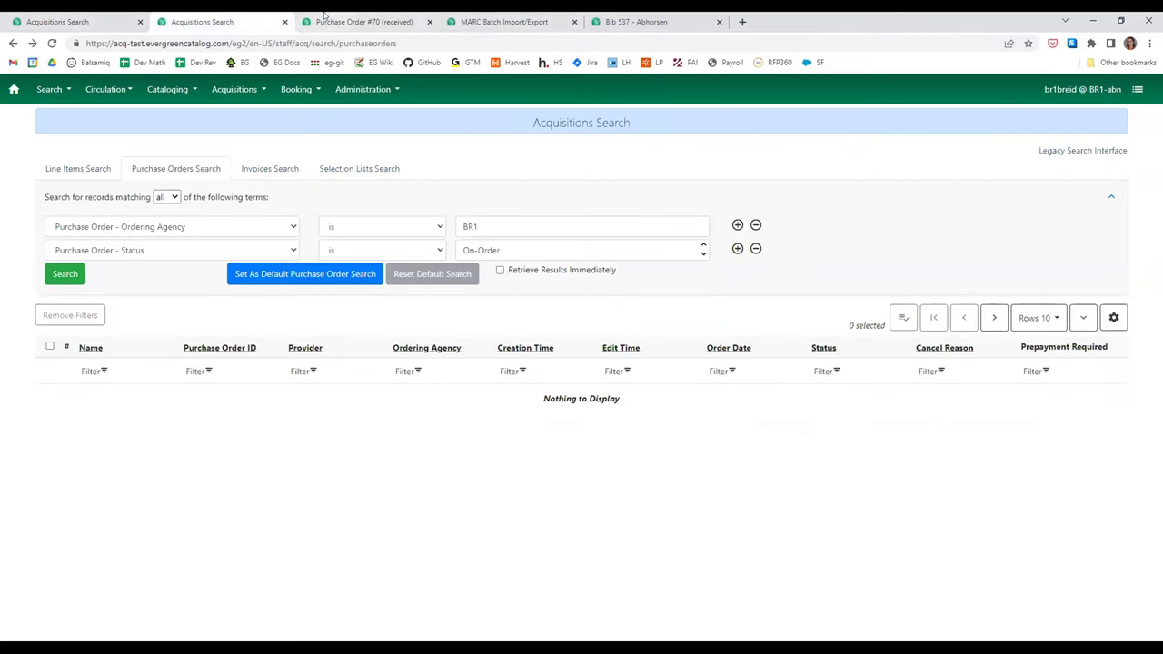
- Change the page address from PO 70 to 71 to load pending PO #71, then scroll down
click(344, 20)
click(329, 43)
double_click(326, 42)
text(71)
key(Return)
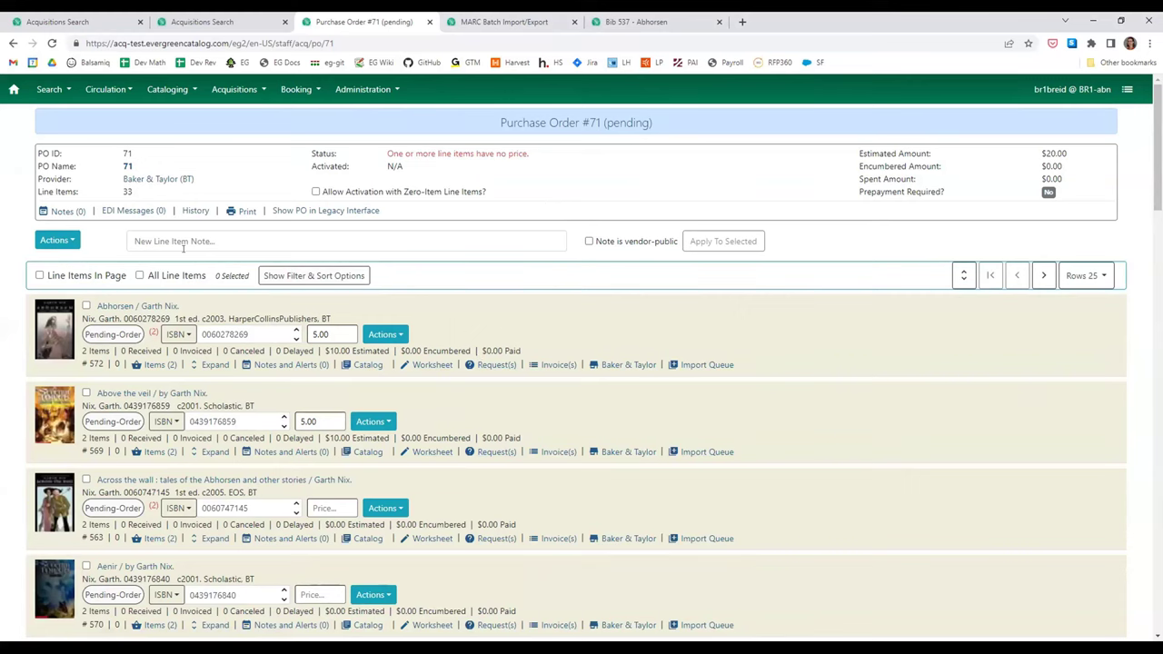
scroll(314, 382, down, 20)
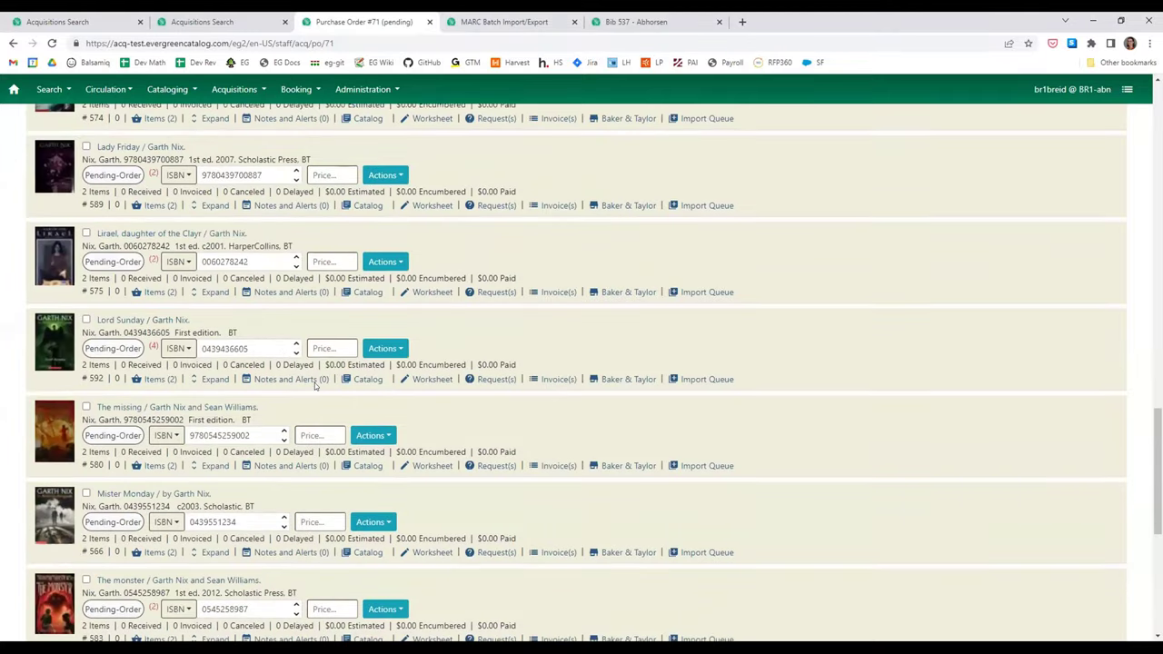
scroll(314, 383, down, 5)
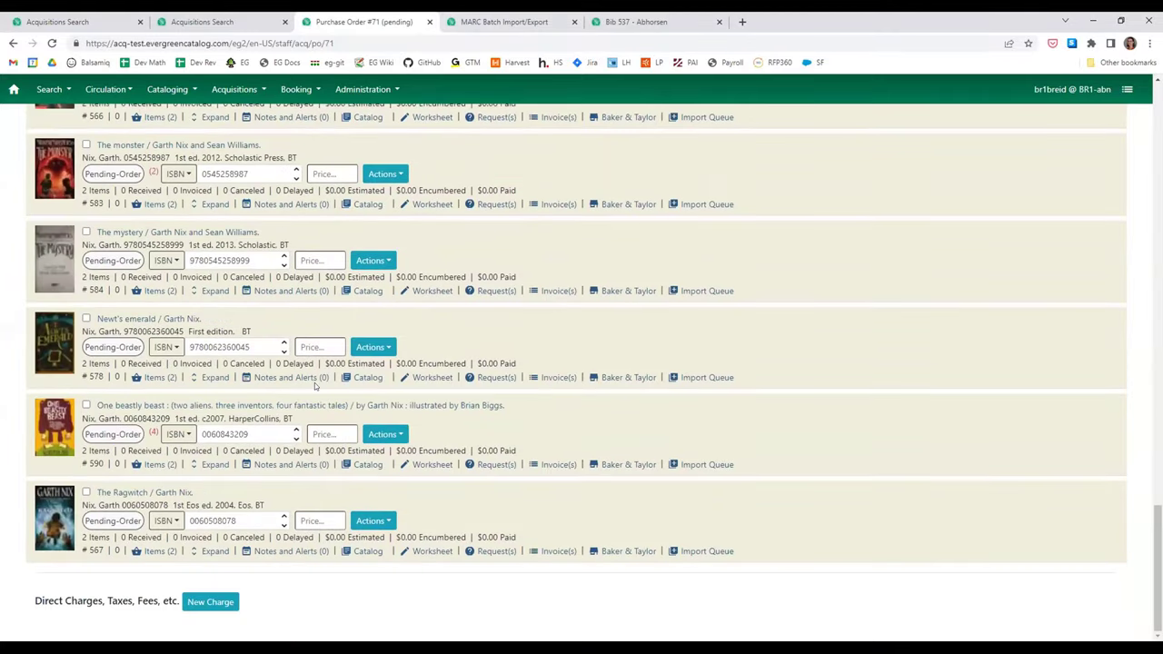
- Add a new direct charge of type Processing Fee on fund AV (2022) (SYS2)
click(208, 599)
scroll(136, 590, down, 1)
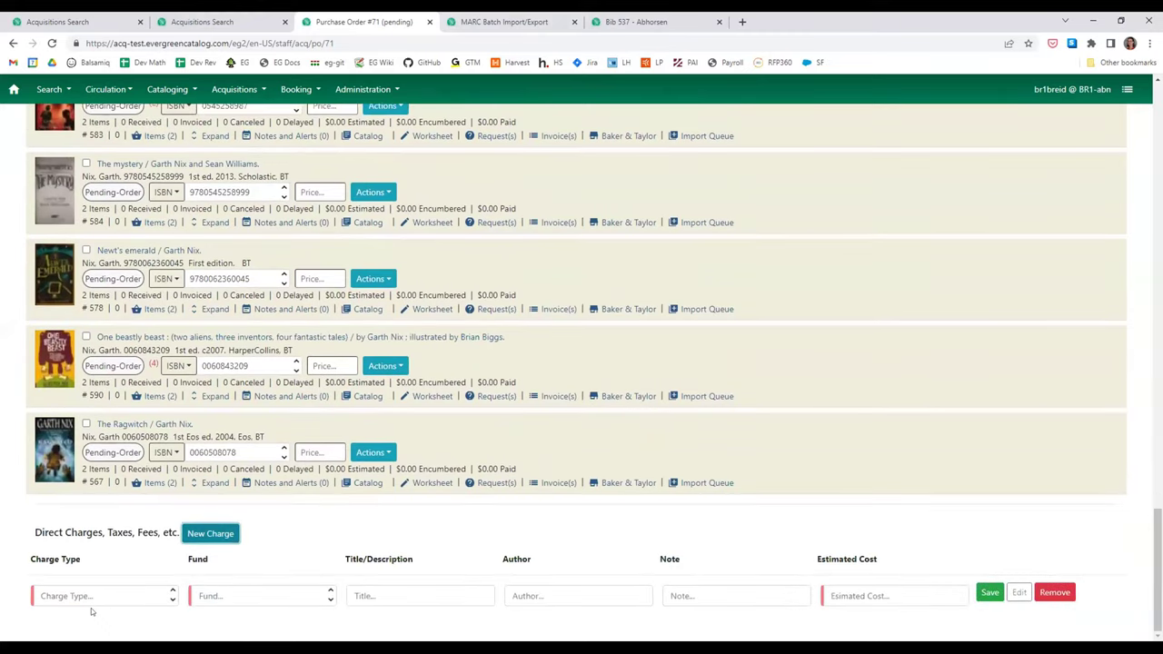
click(112, 592)
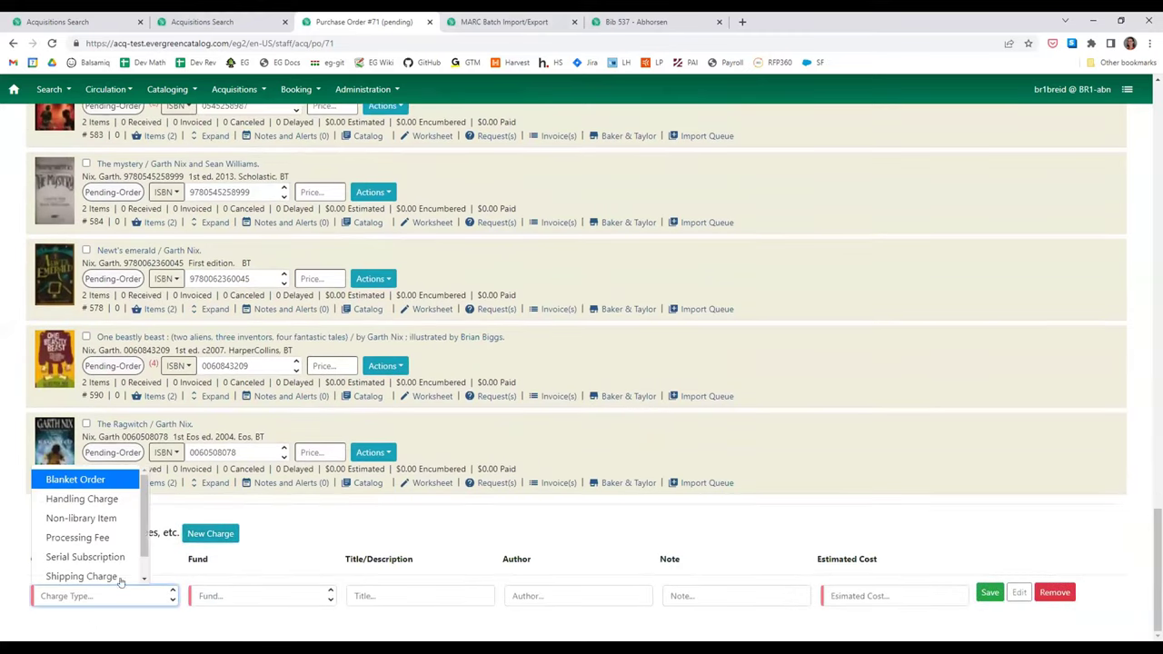
scroll(112, 527, down, 1)
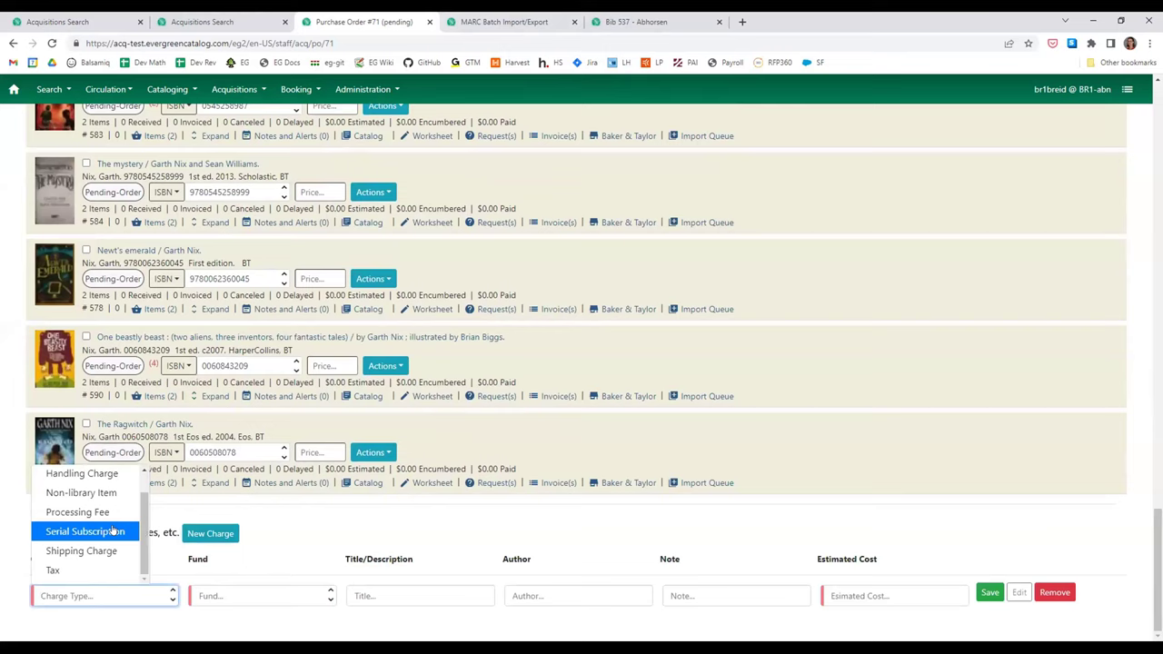
scroll(112, 532, up, 3)
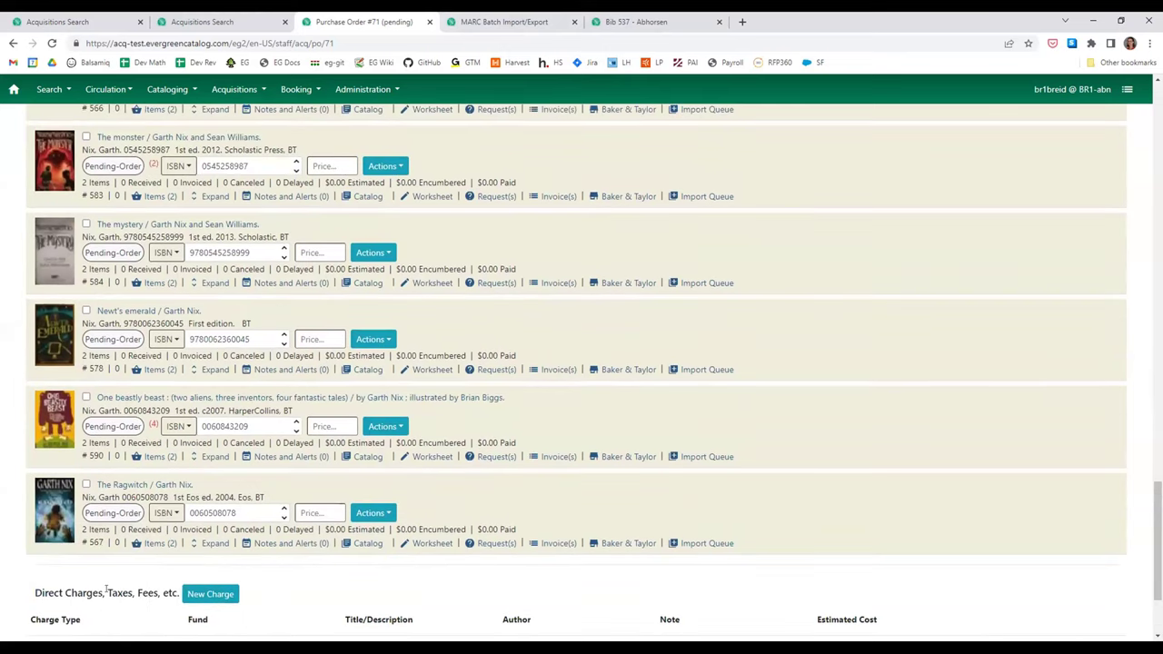
scroll(106, 591, down, 3)
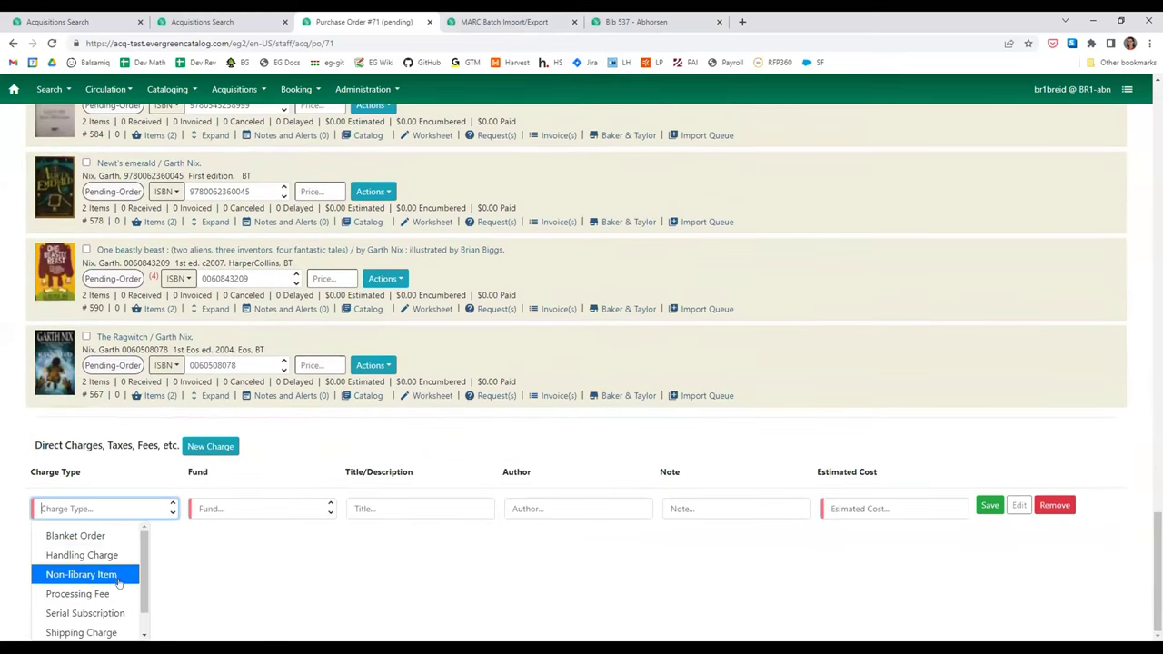
click(121, 593)
click(238, 602)
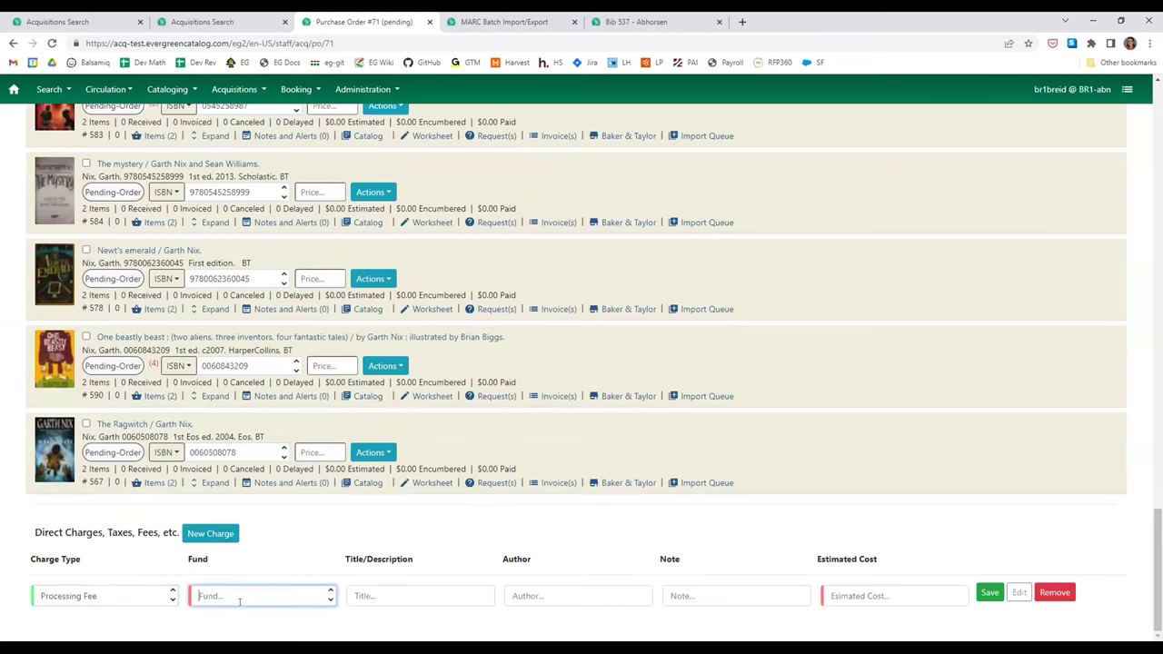
click(240, 517)
- Title the charge 'book jackets & records', estimate it at 15, and save it
click(372, 594)
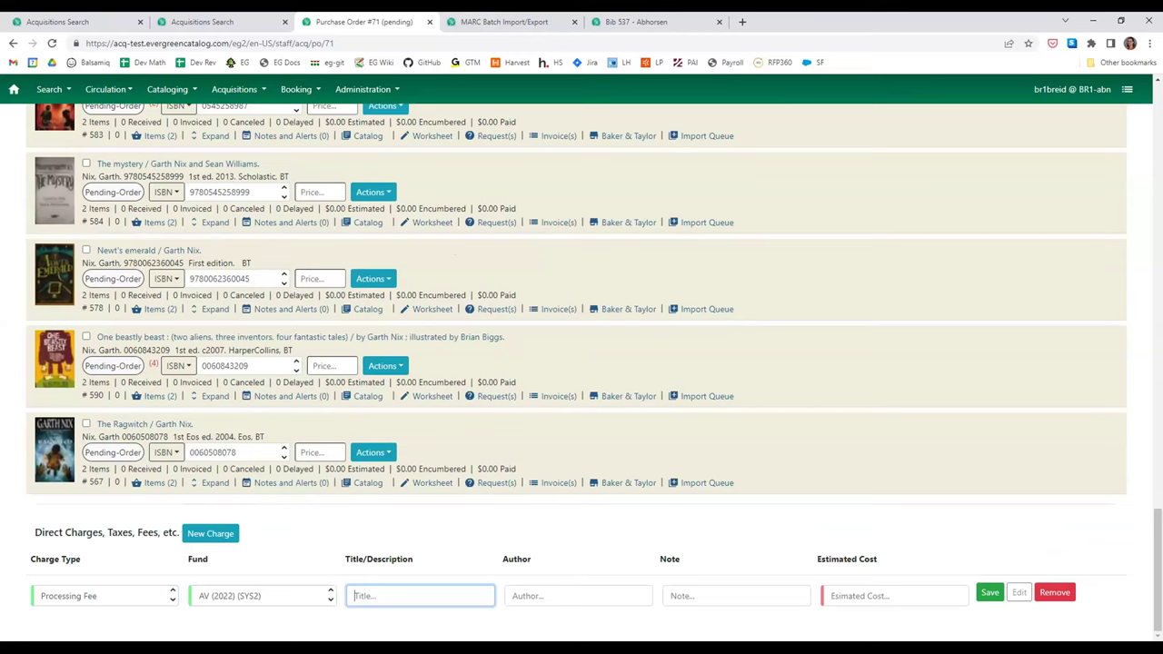
text(book jackets & records)
key(Tab)
key(Tab)
key(Tab)
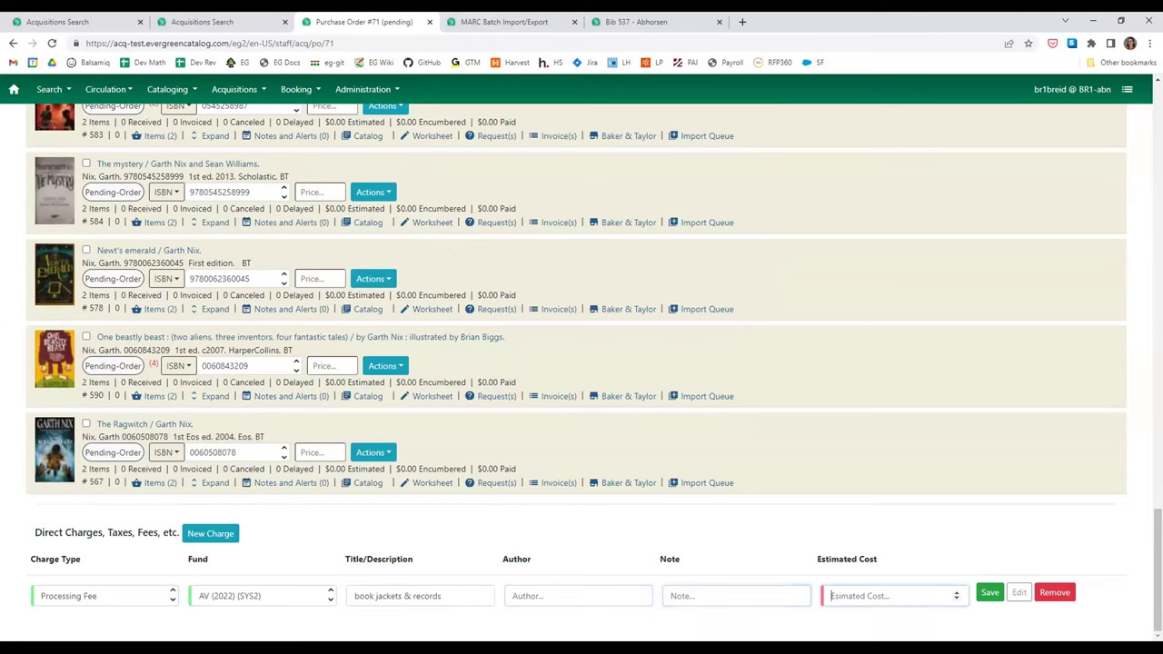
text(15)
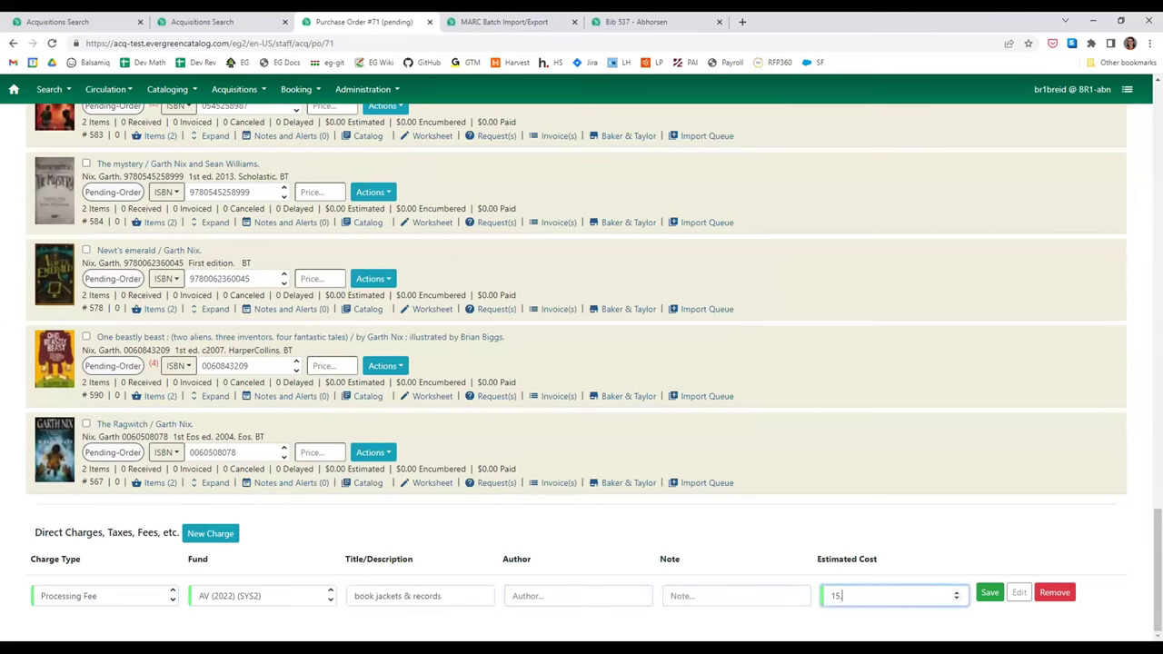
click(989, 592)
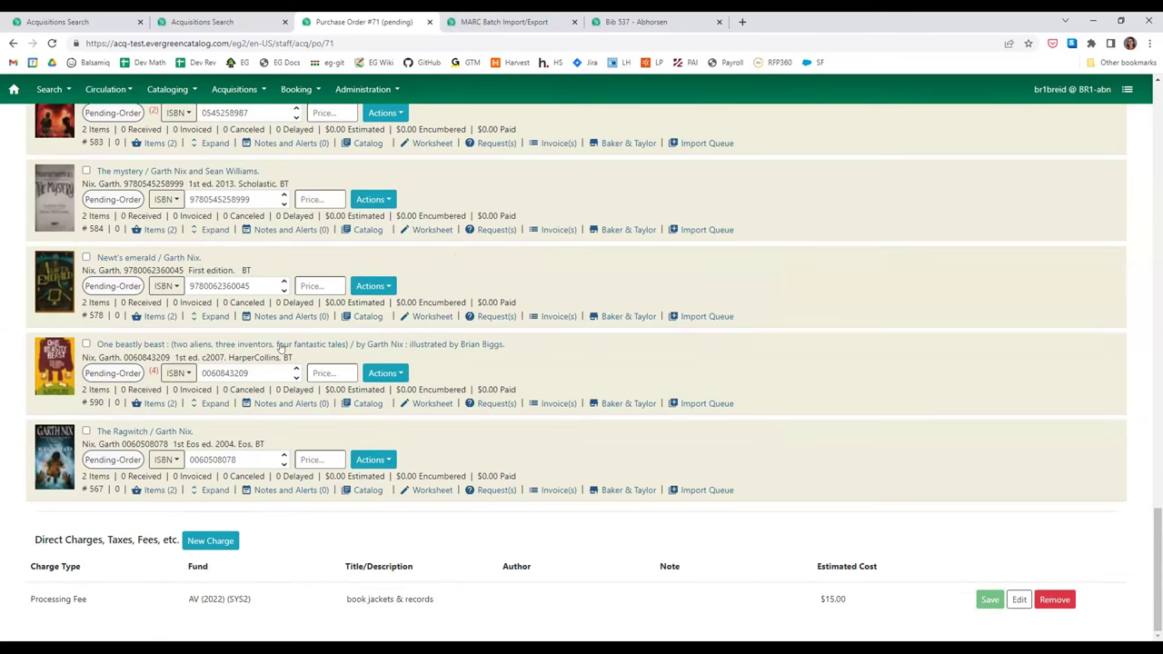
scroll(602, 413, up, 12)
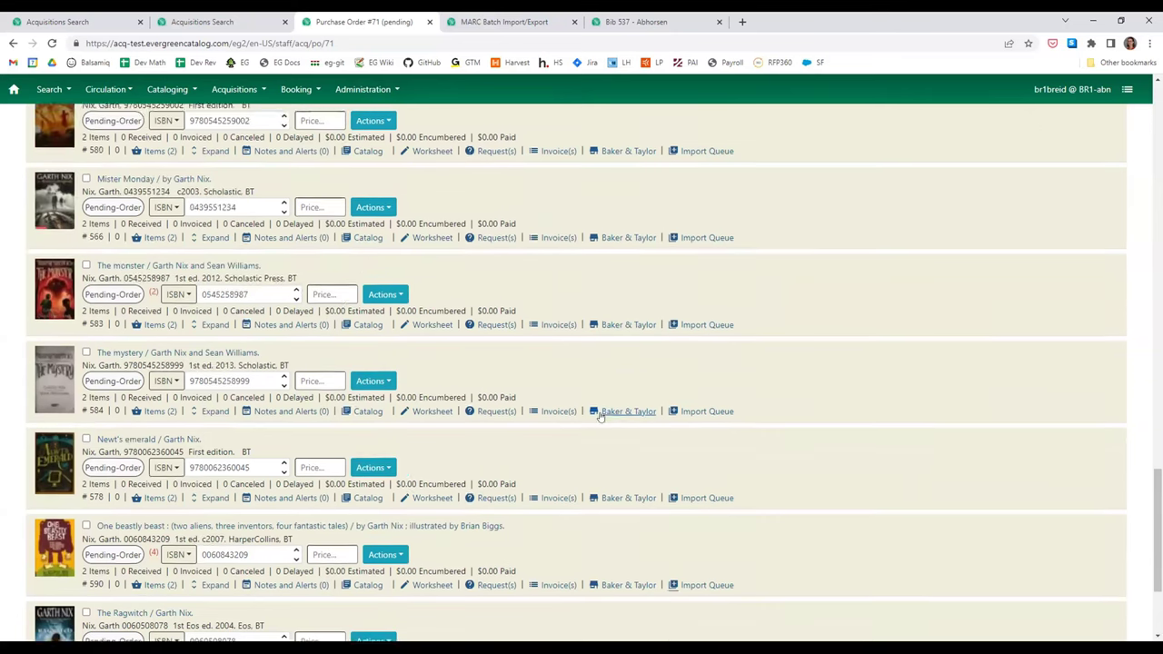
- Save the note 'I am a note!' on PO 71, marked Vendor Public
scroll(604, 407, up, 10)
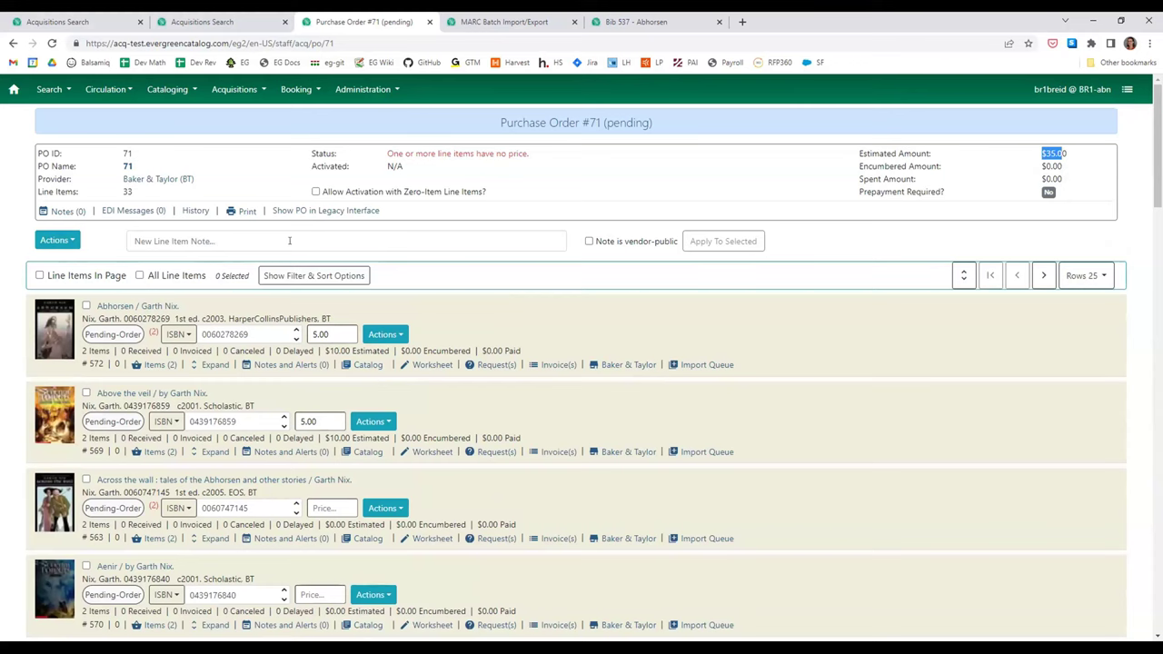
click(63, 211)
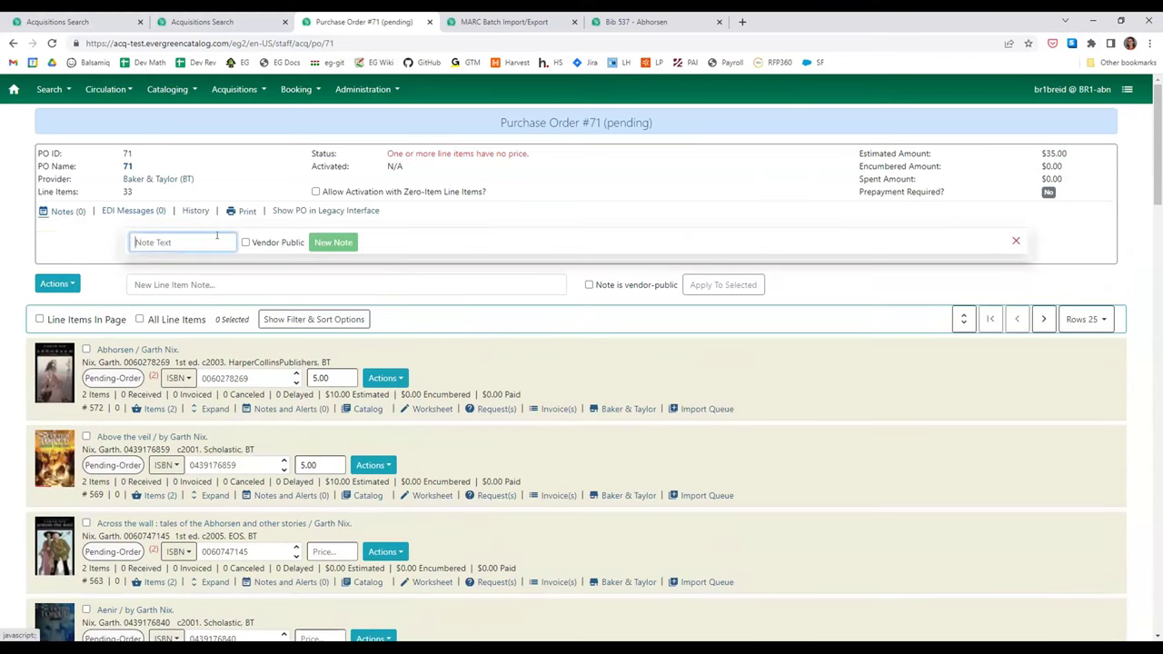
text(I)
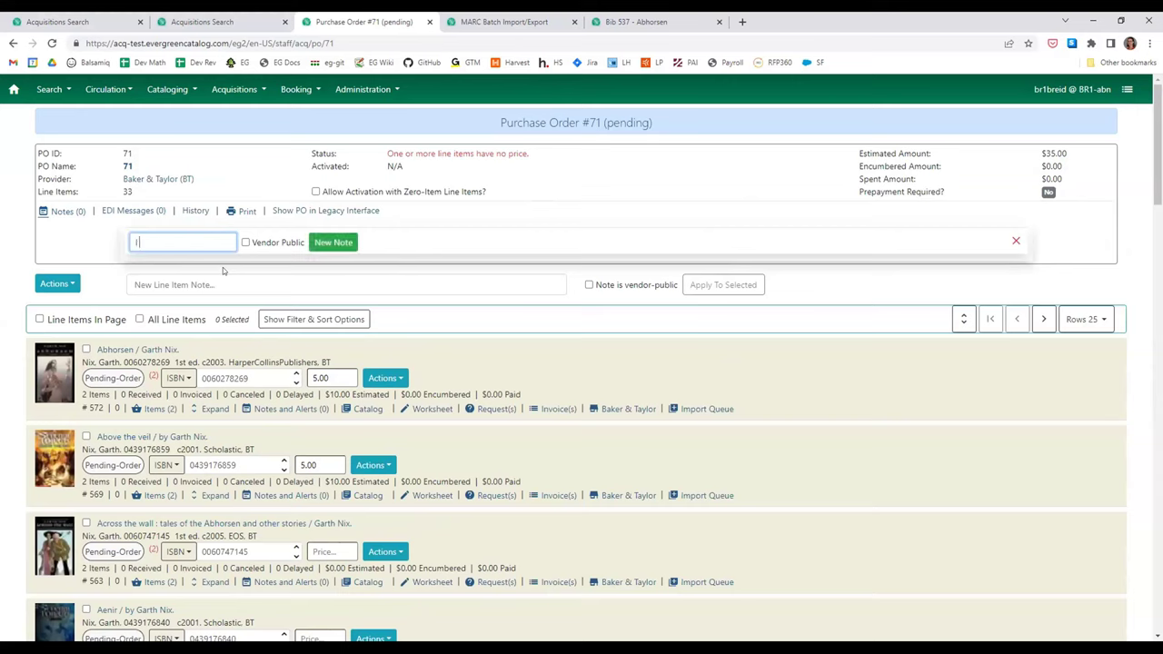
text( am a note!)
click(245, 243)
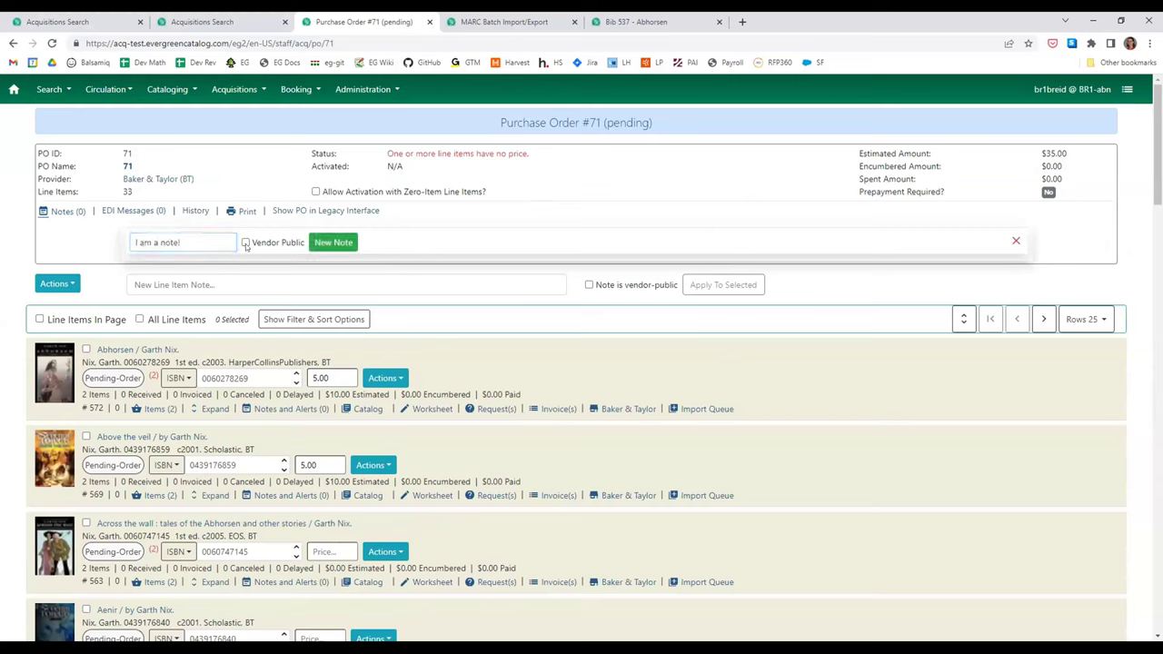
click(333, 243)
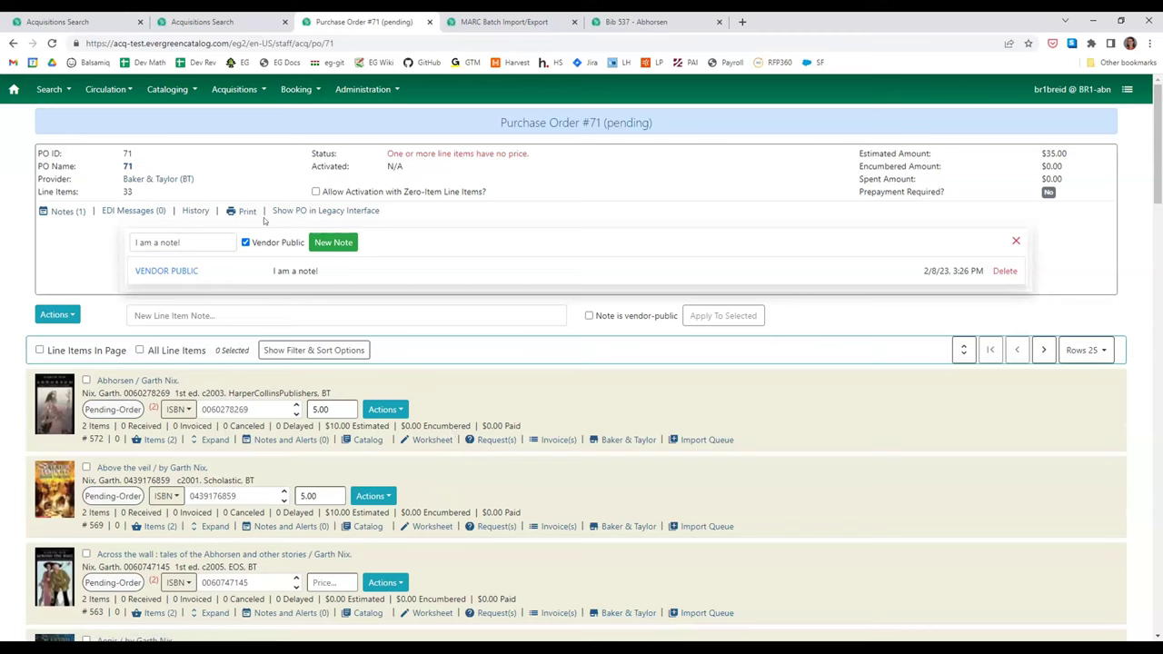
- Attach a gift-type line-item alert reading 'Has lots of holds' to Abhorsen
click(257, 439)
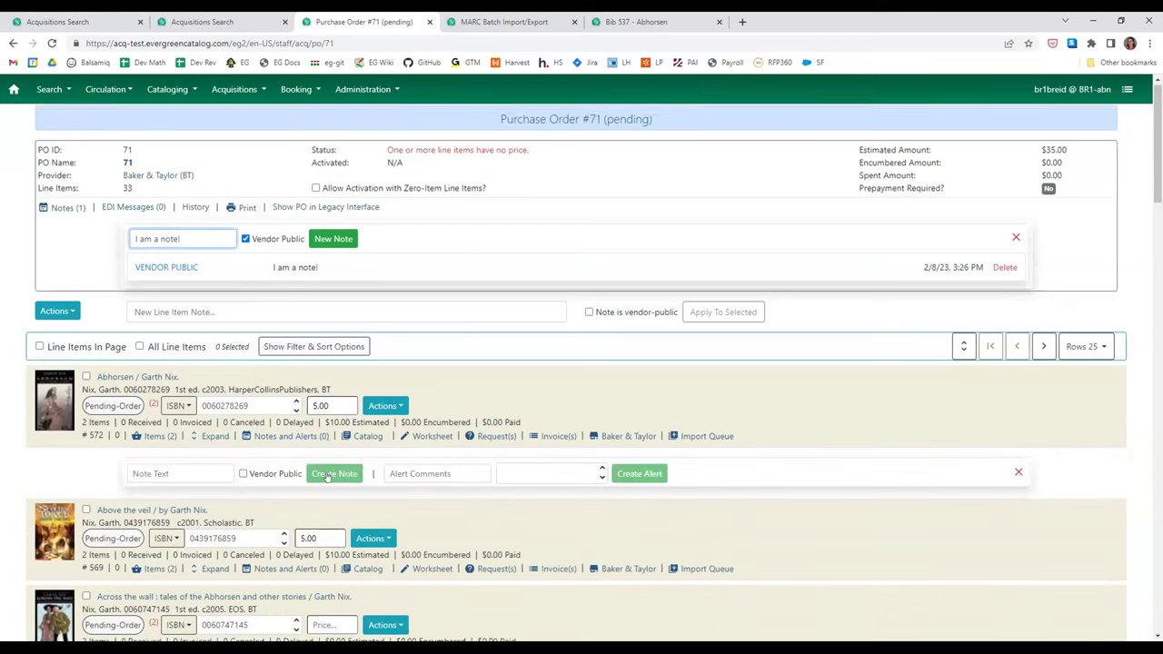
scroll(327, 476, down, 1)
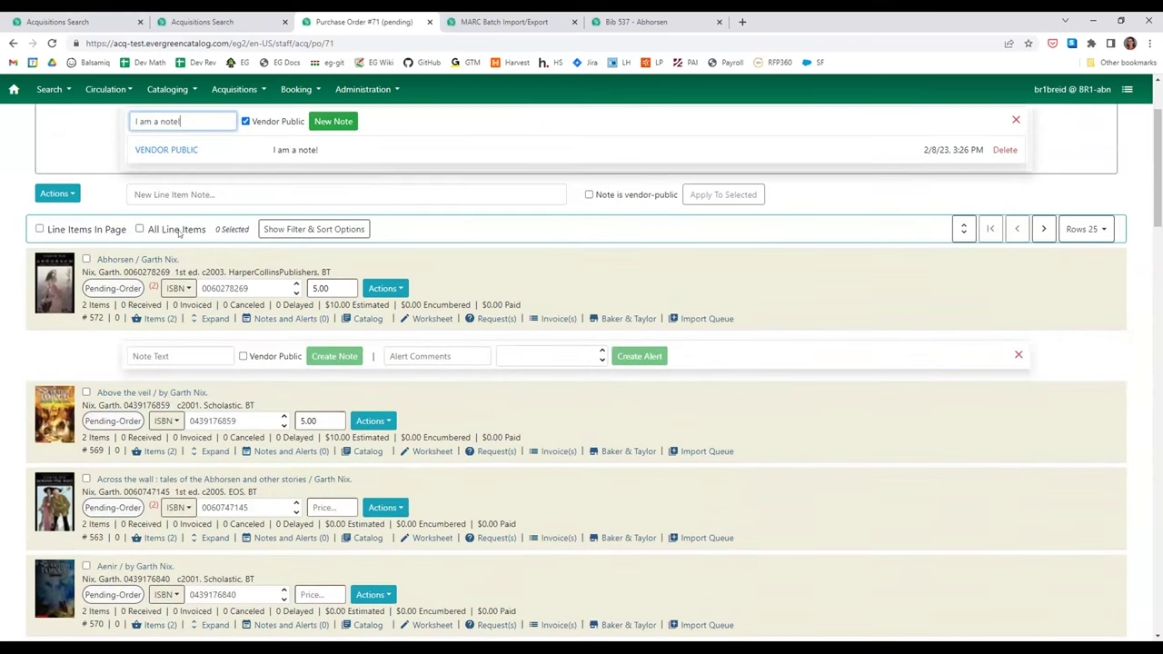
click(160, 353)
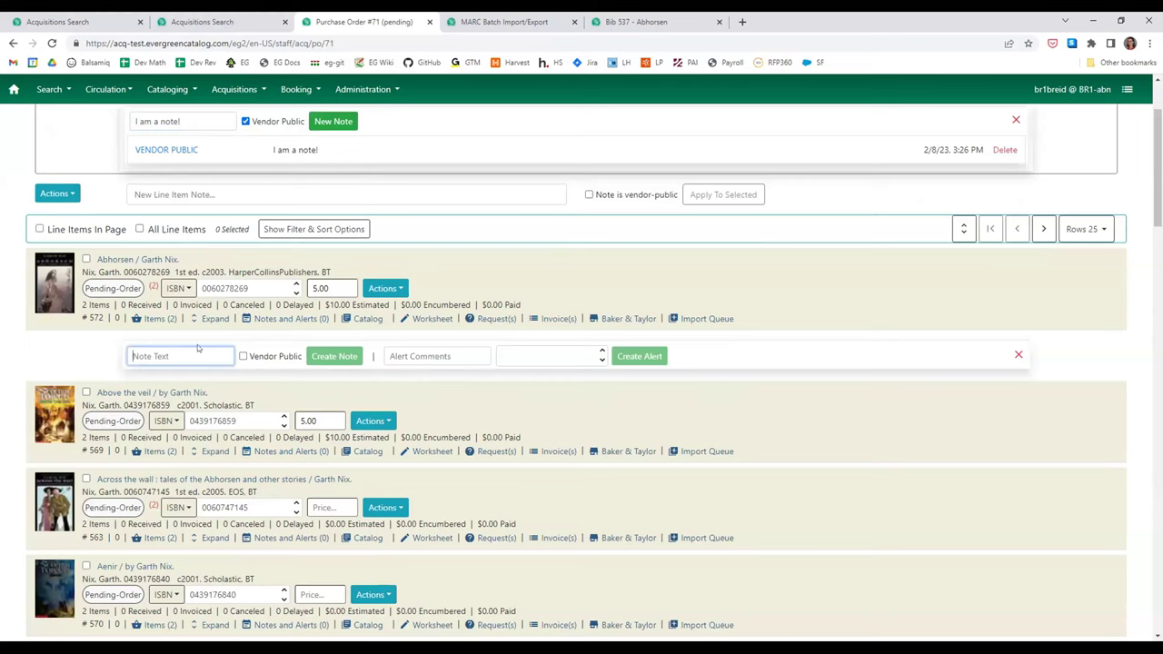
click(448, 357)
text(Ha)
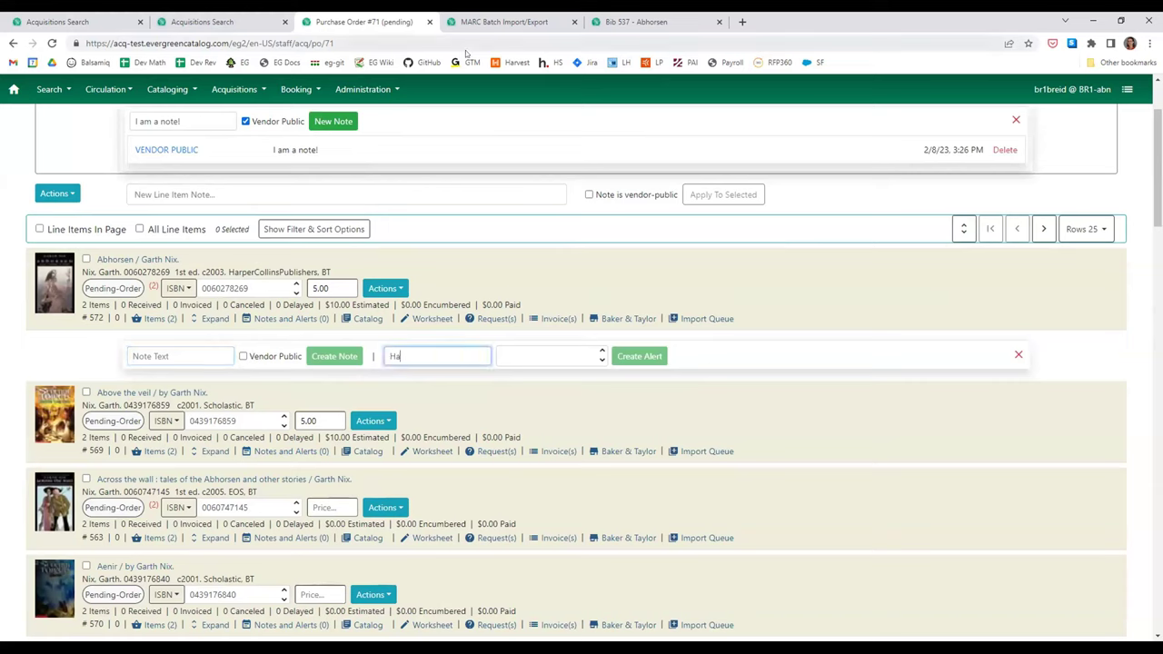
text(s lots of holds-)
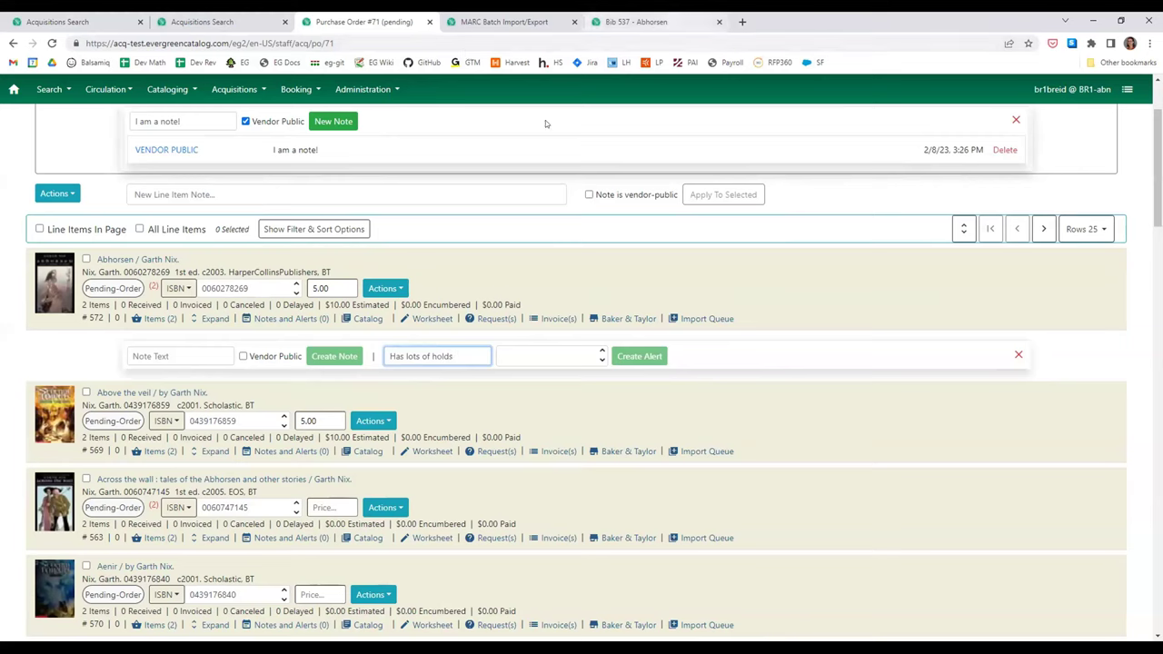
click(563, 358)
click(563, 358)
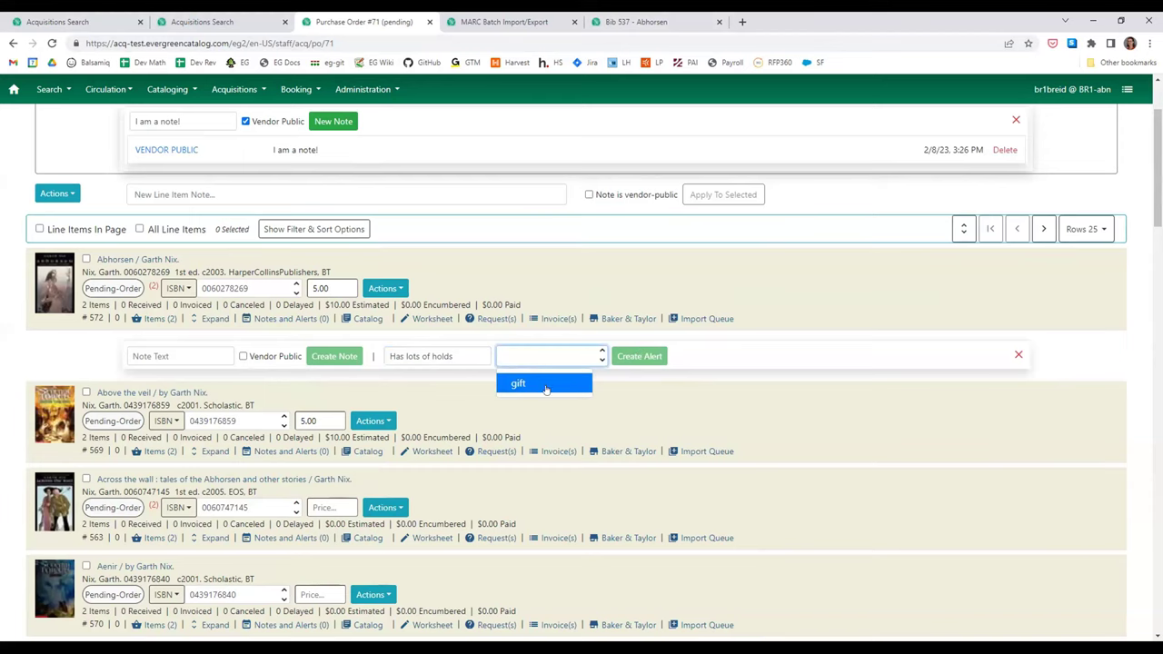
click(543, 383)
click(636, 356)
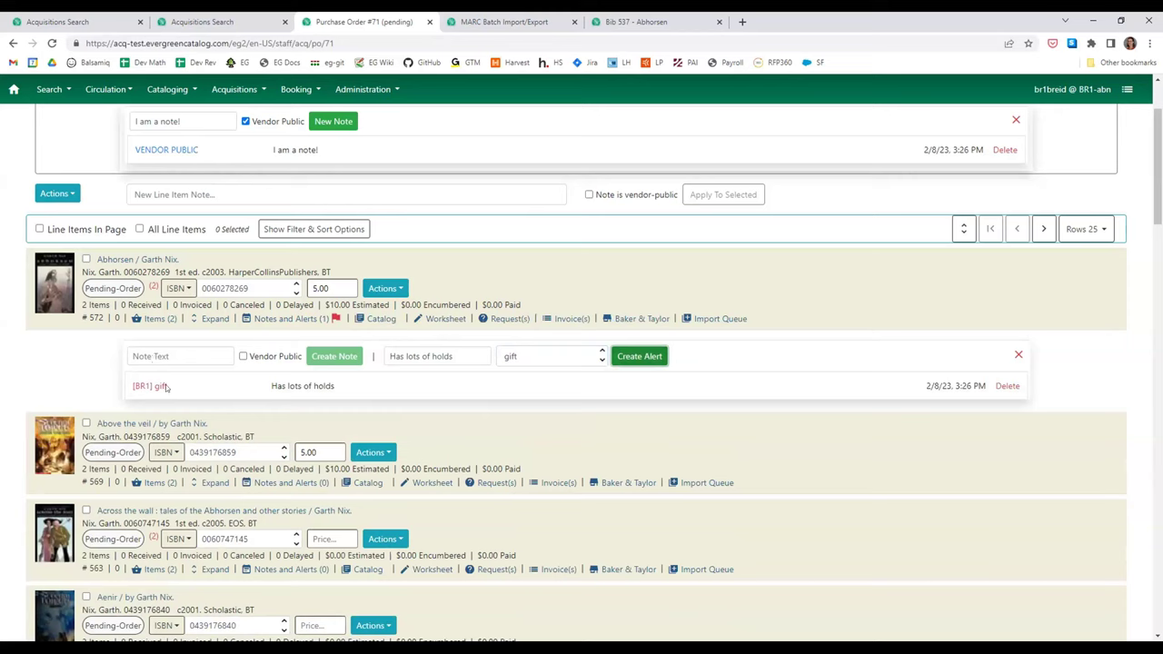
triple_click(161, 387)
click(466, 379)
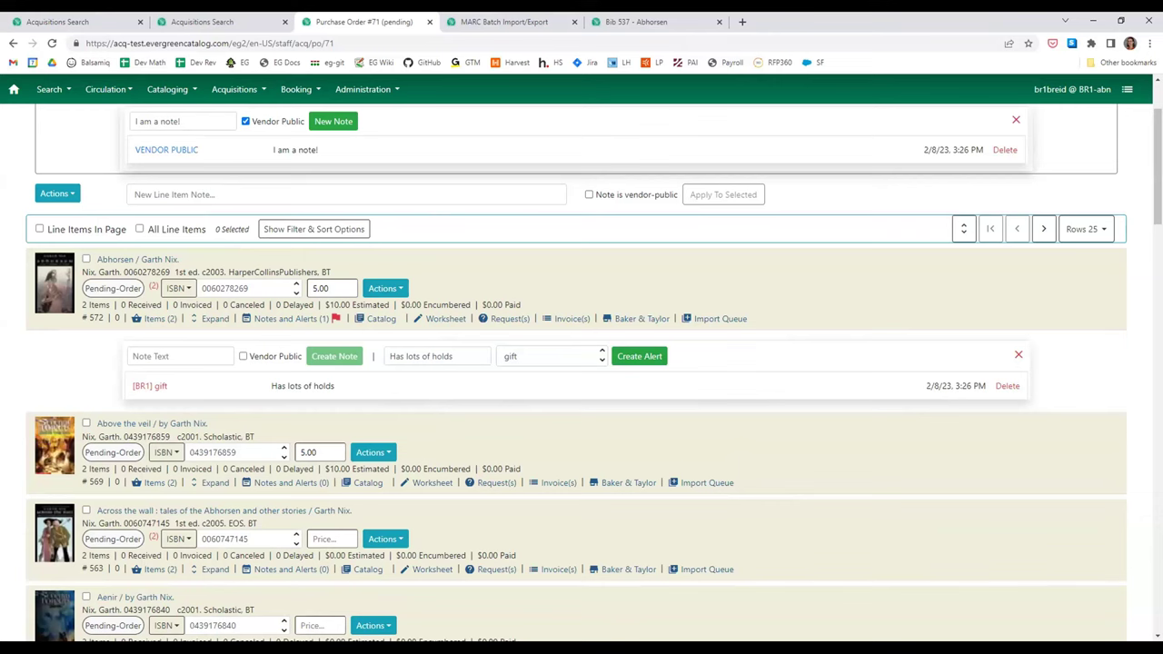
- Check PO 71's direct charges and $35.00 estimate, then display the Acquisitions menu
scroll(648, 127, up, 2)
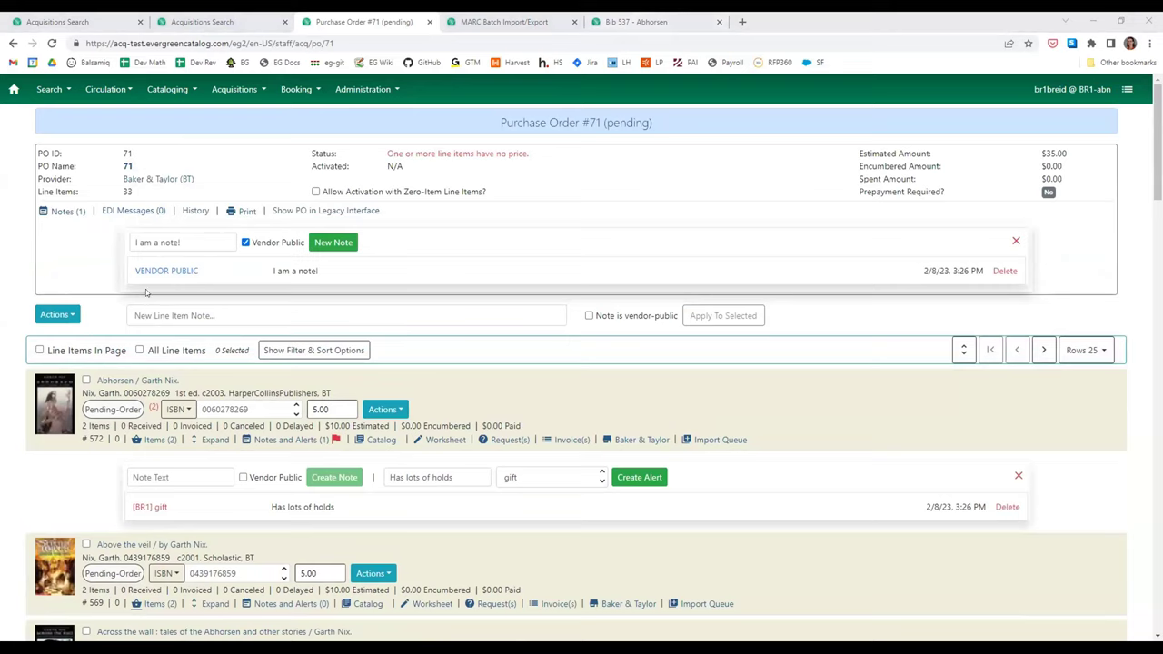
scroll(187, 327, down, 20)
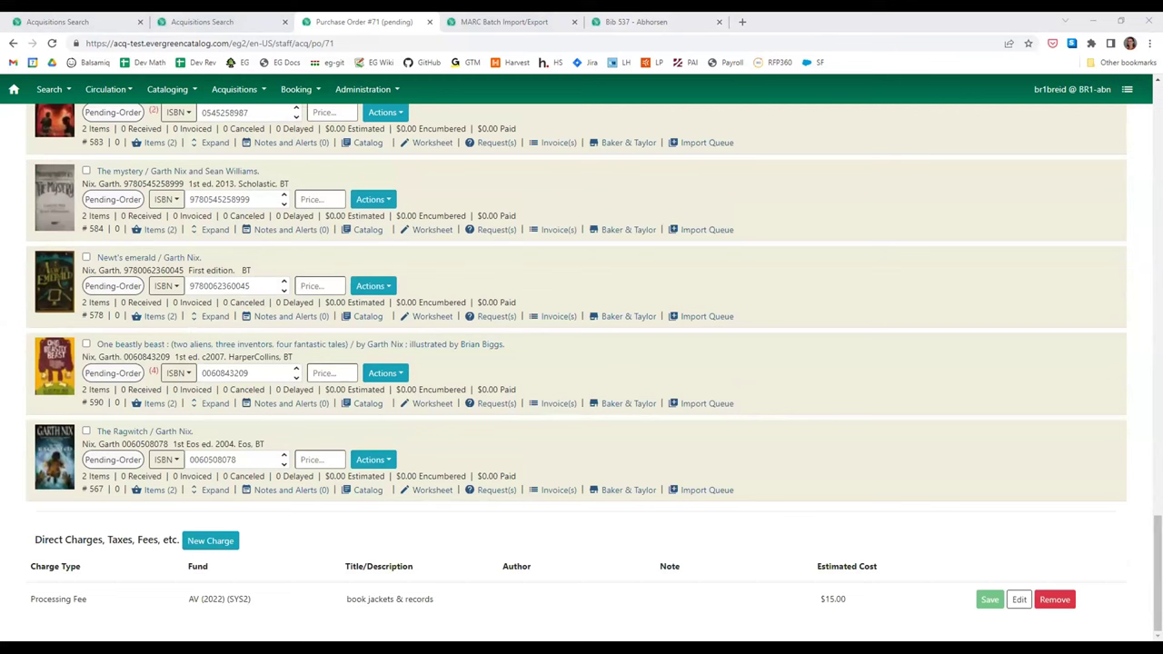
scroll(581, 373, up, 20)
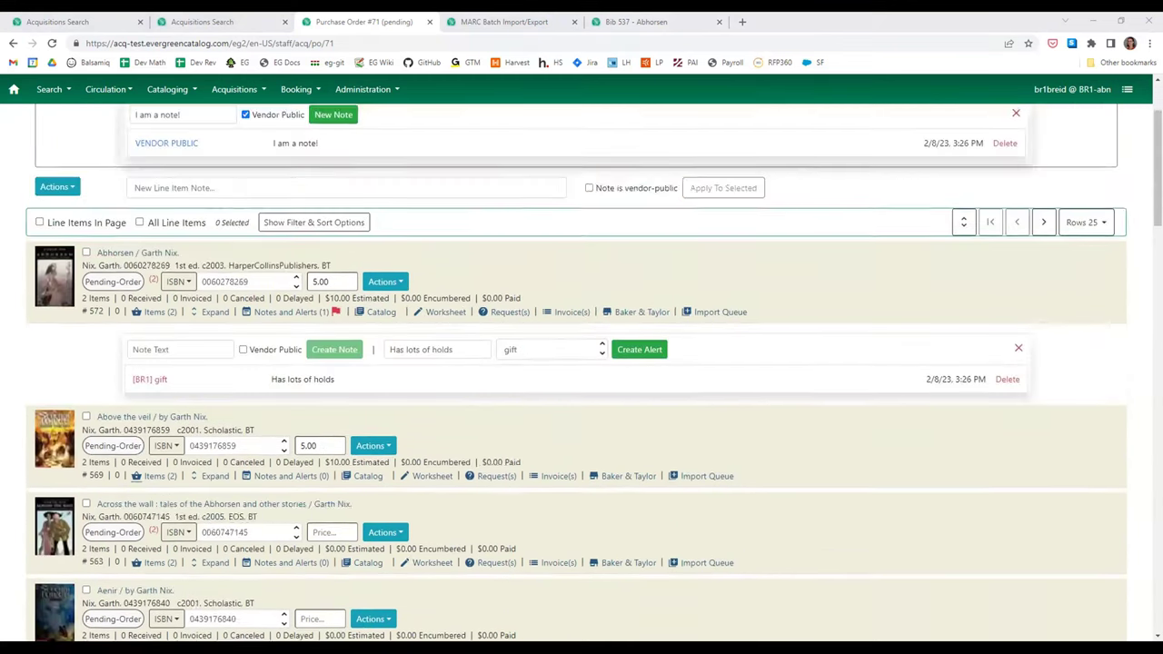
scroll(582, 364, up, 3)
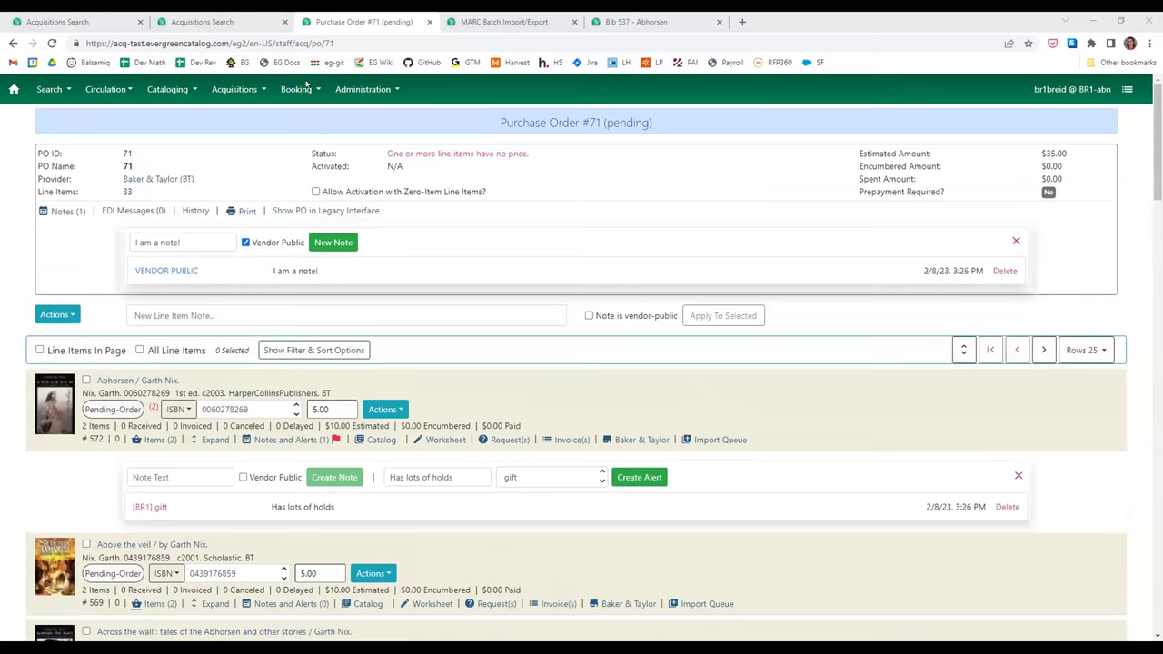
click(307, 88)
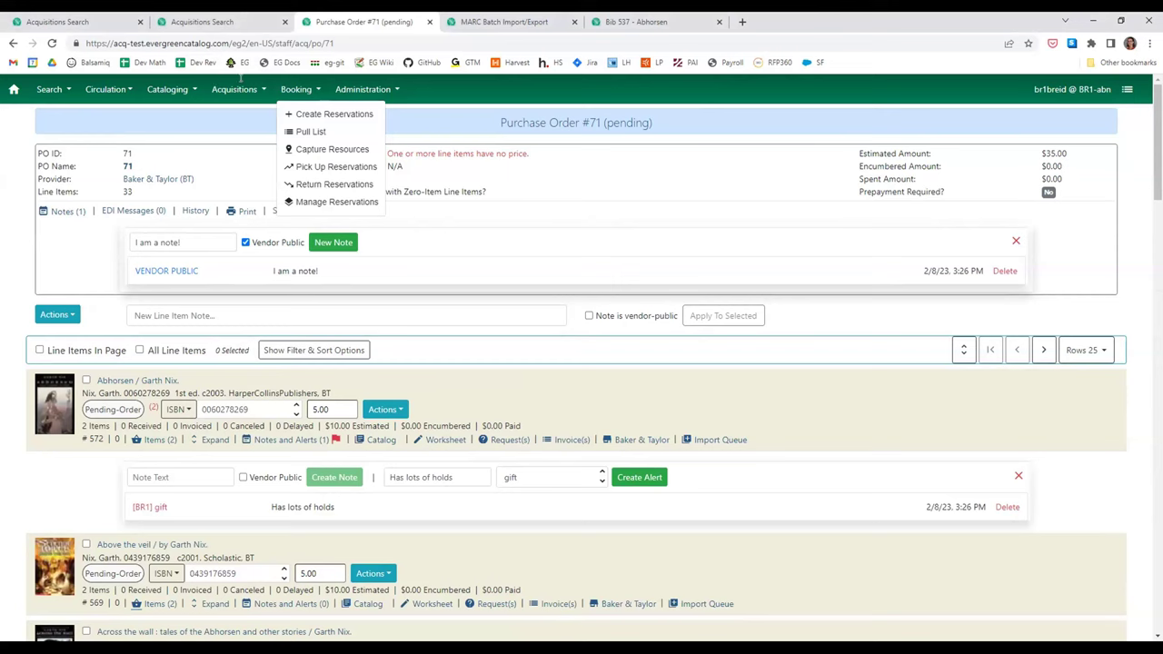
click(249, 89)
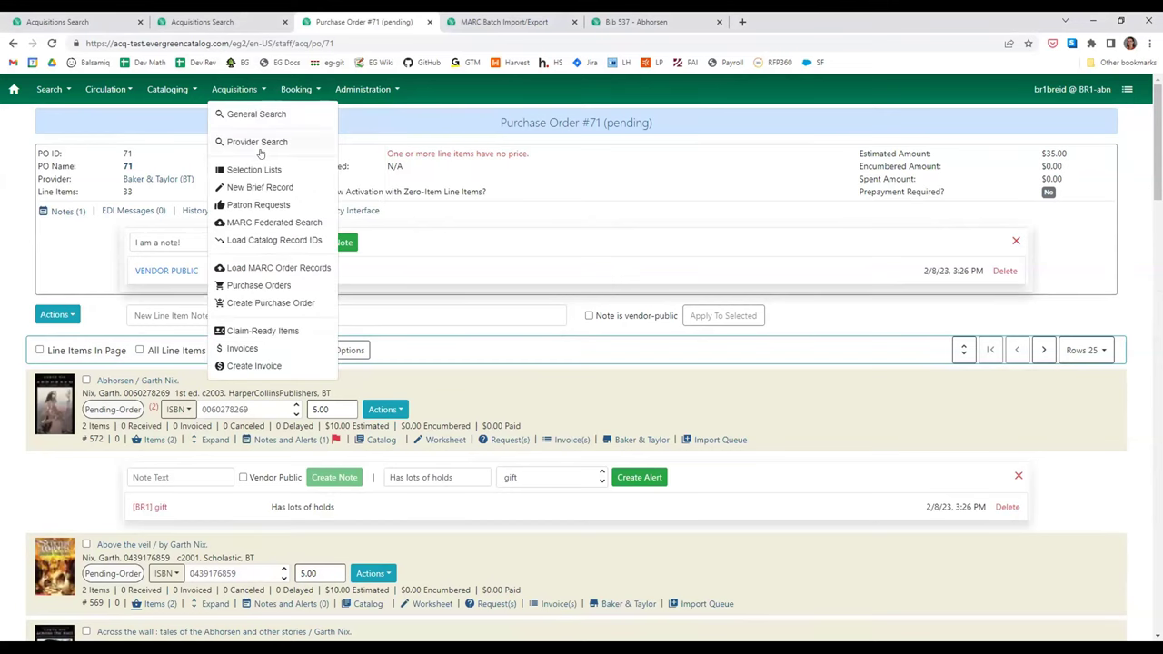
- Create the purchase order 'Direct Charges Test' with ordering agency BR1 and provider BT (CONS)
click(273, 302)
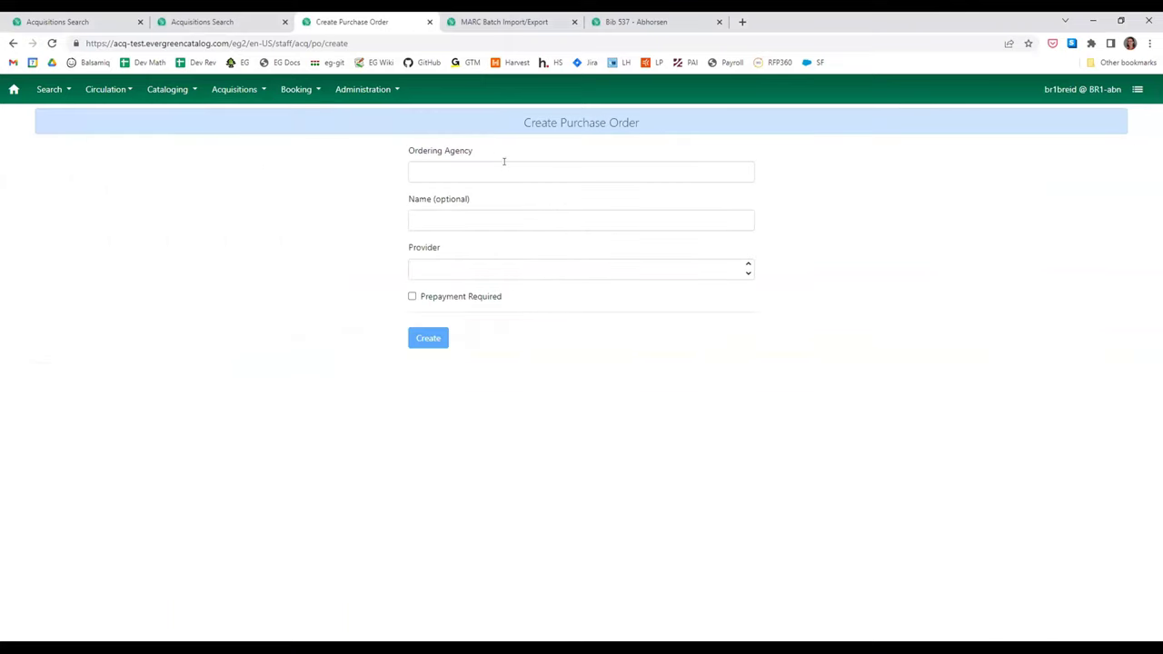
click(499, 180)
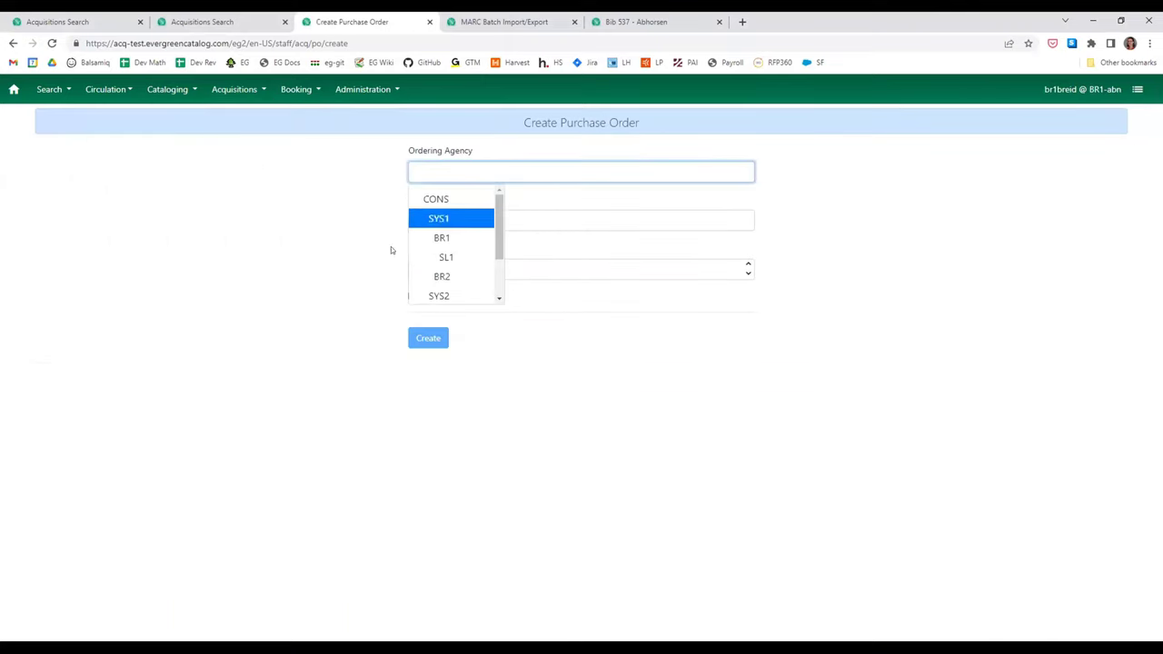
click(467, 239)
click(491, 216)
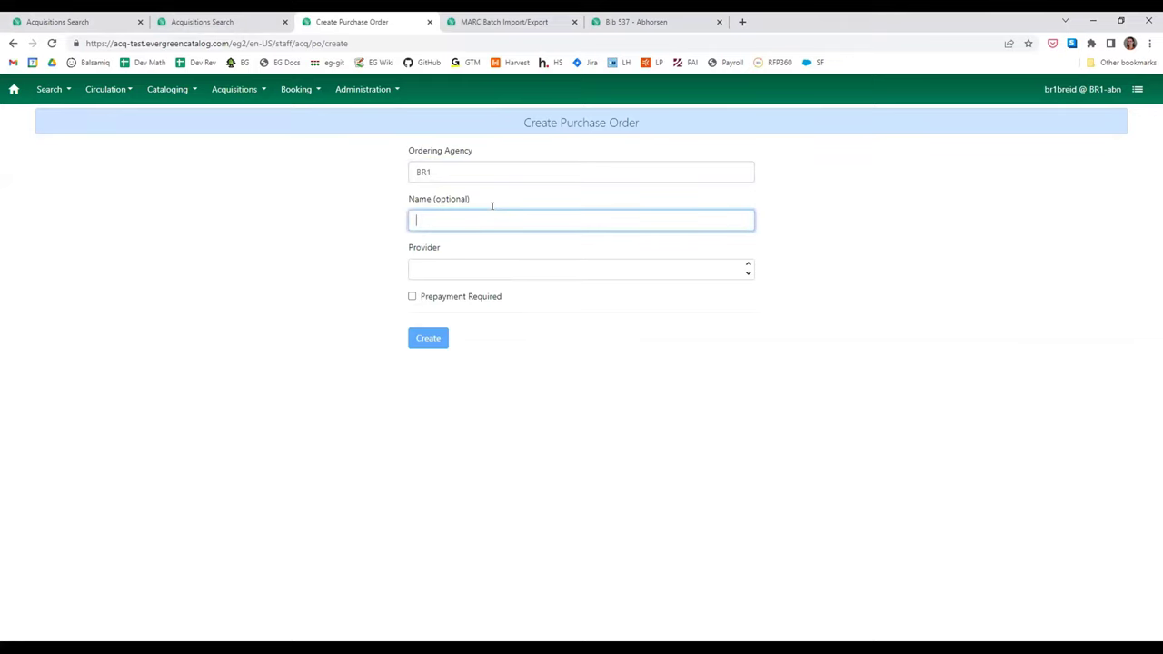
text(Direct Chartes)
key(BackSpace)
text(gesad)
key(BackSpace)
key(BackSpace)
text(Test)
key(shift+Tab)
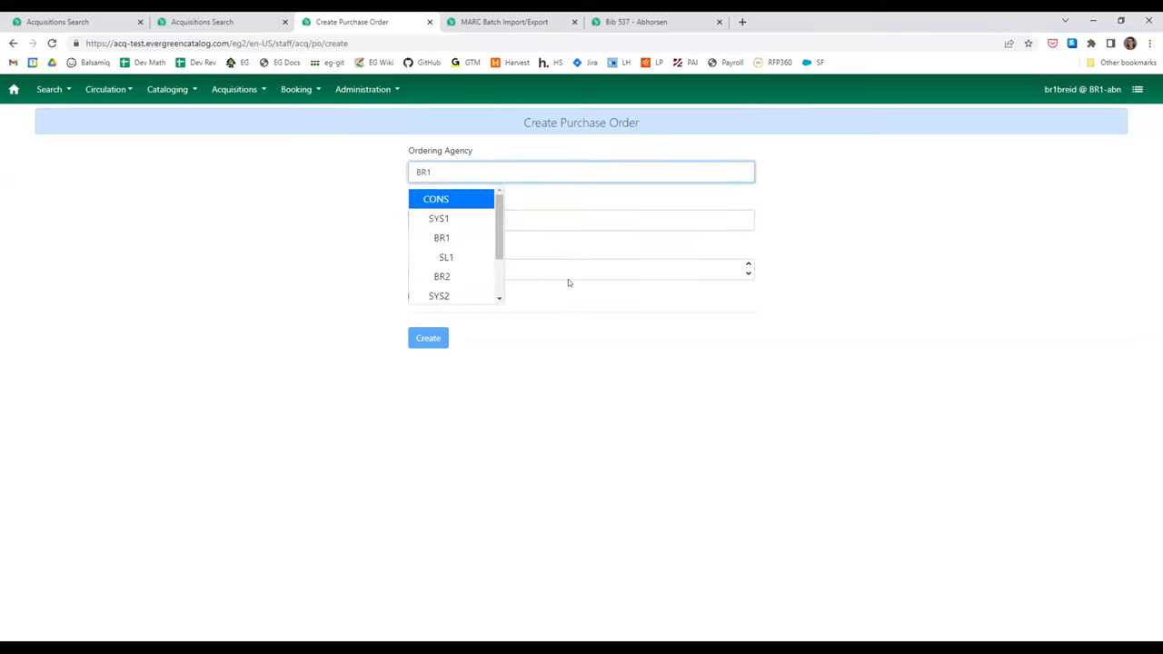
click(554, 269)
click(461, 313)
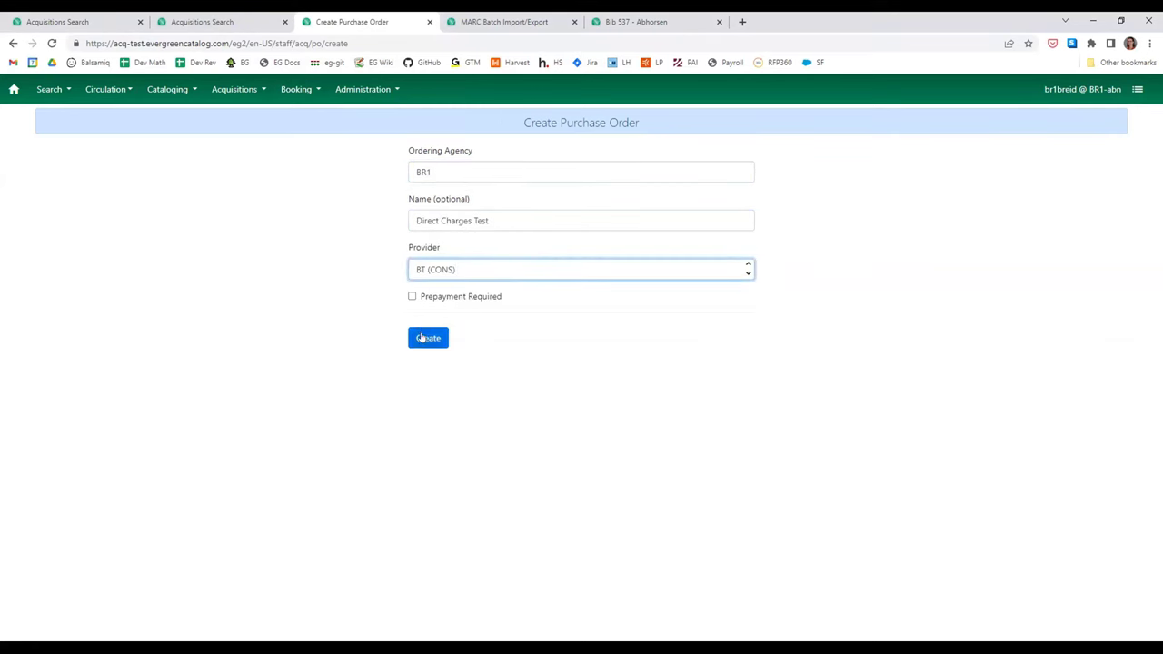
click(422, 338)
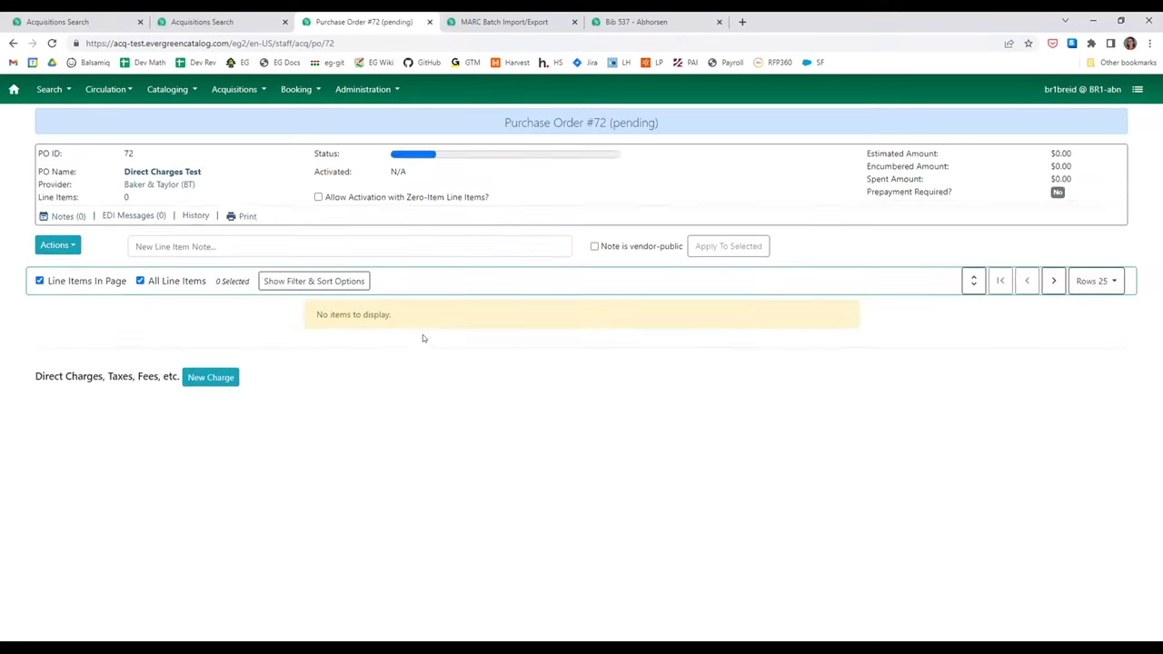
- Add a brief record with title 'Title', author 'Author' and price 5.00
click(52, 244)
click(62, 267)
click(185, 283)
text(Title)
key(Tab)
text(Author)
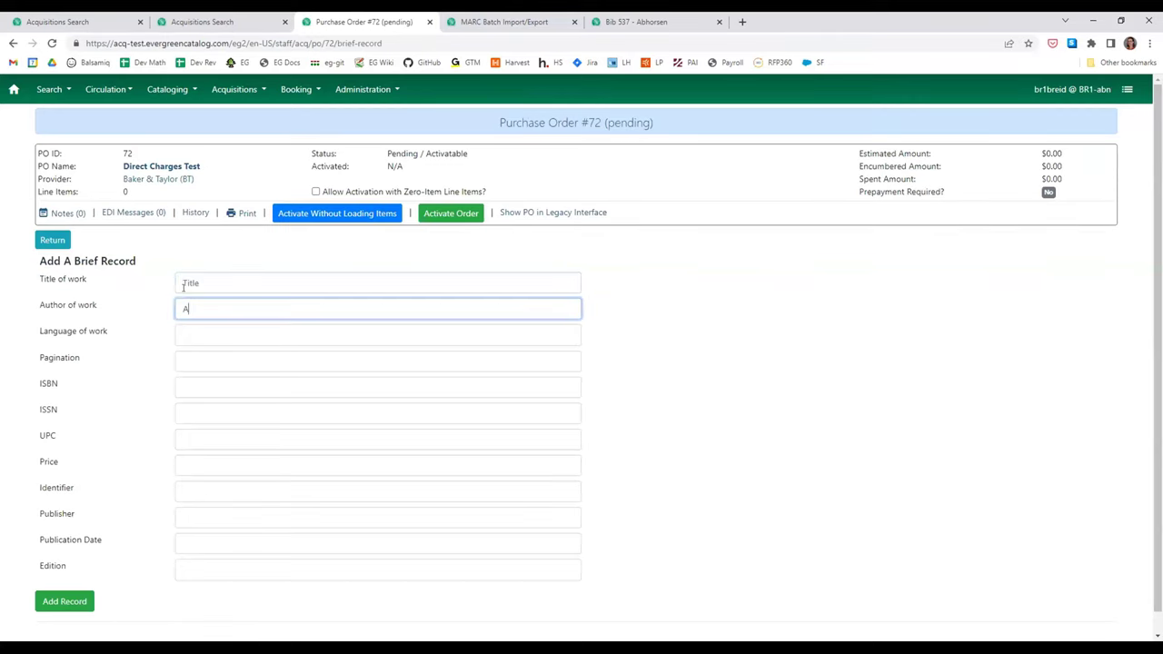
click(209, 464)
text(5.00)
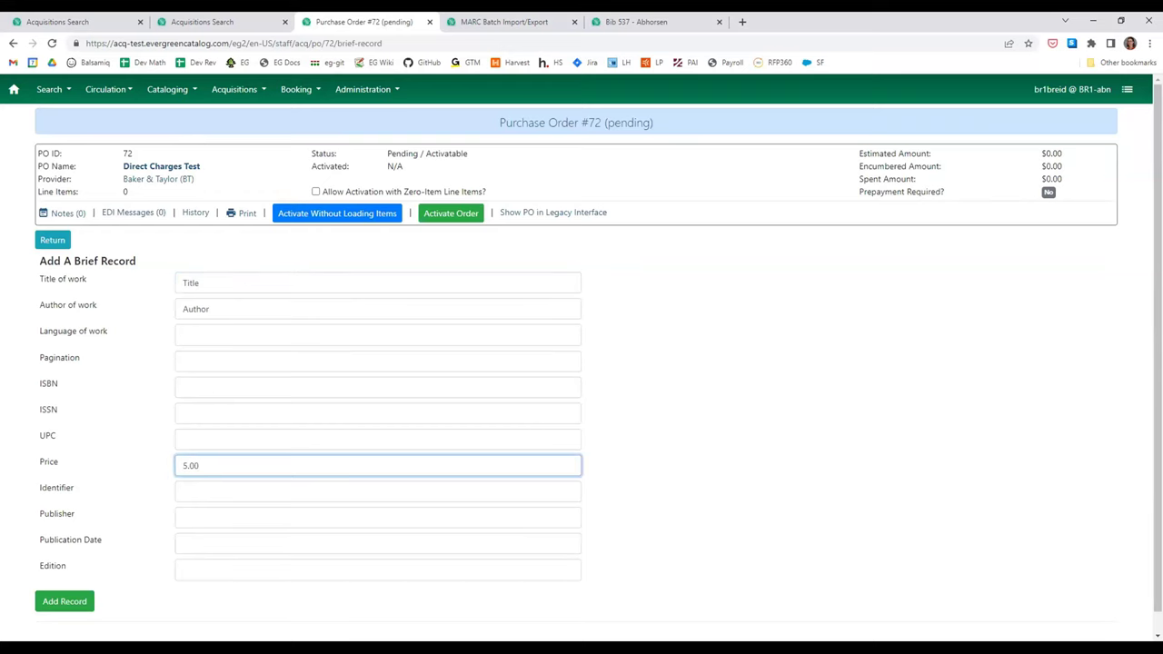
click(59, 600)
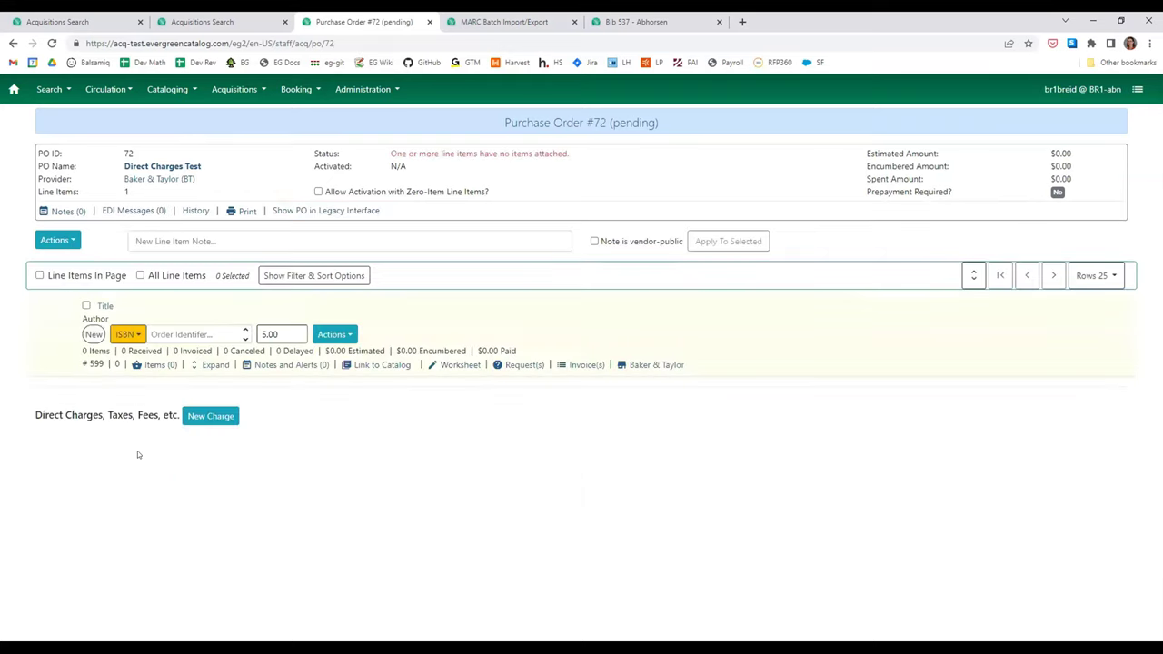
click(211, 415)
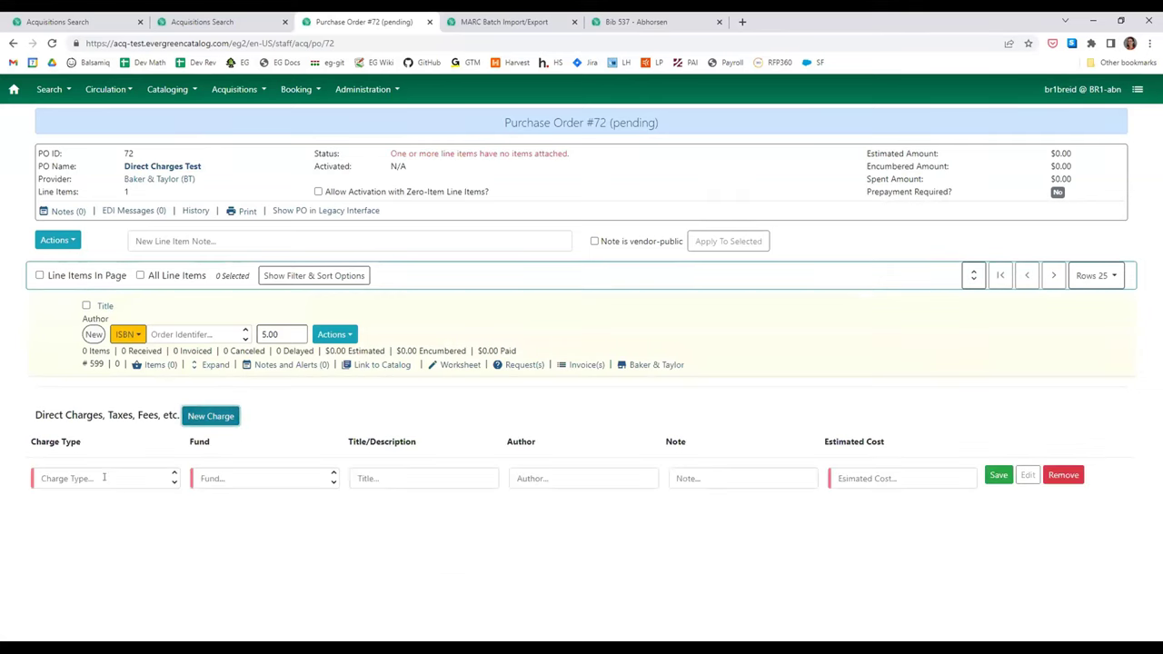
- Save a Shipping Charge on fund AD (2022) (CONS) with estimated cost 1.00
click(104, 477)
scroll(82, 573, down, 1)
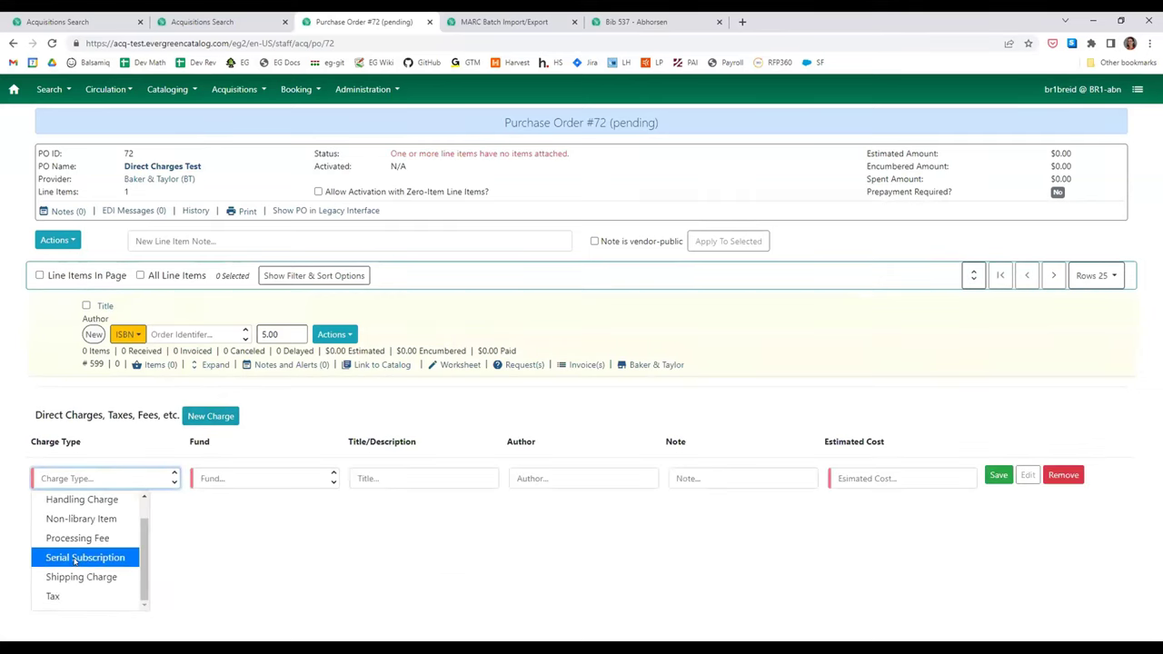
click(75, 558)
click(110, 479)
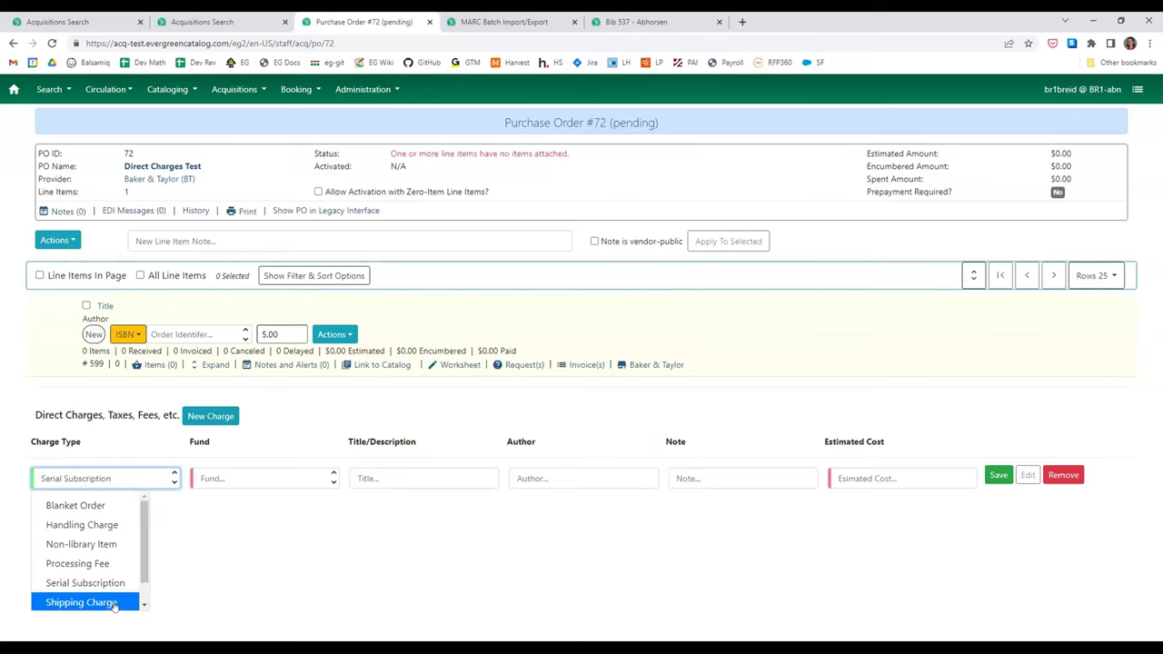
click(81, 602)
click(230, 477)
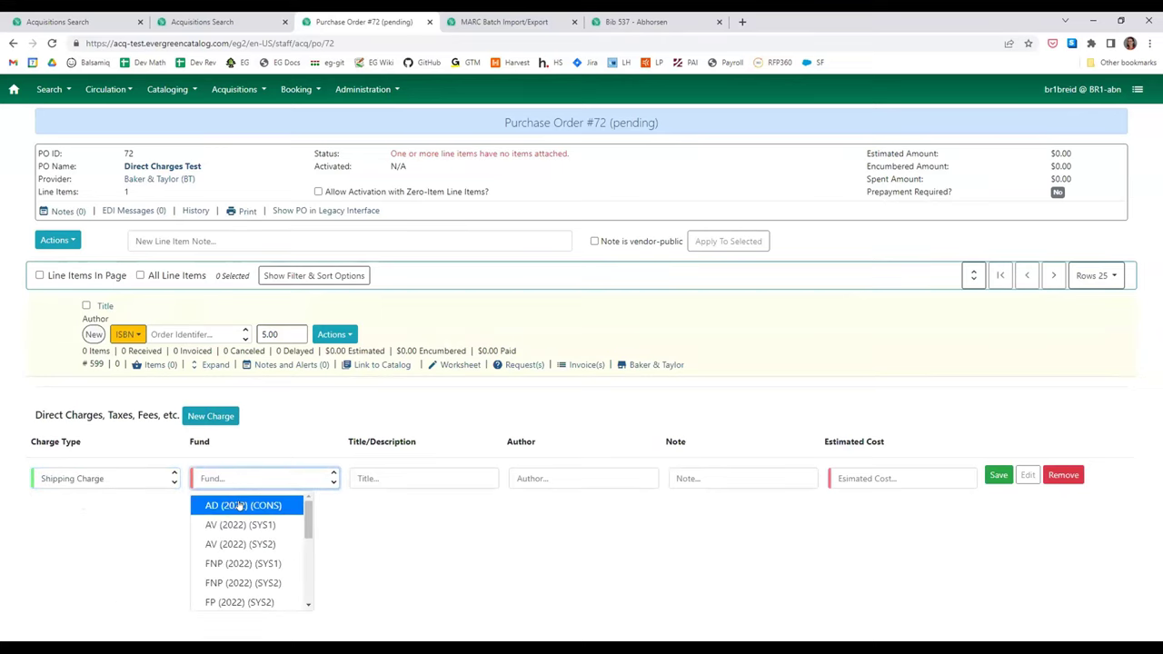
click(240, 506)
click(376, 474)
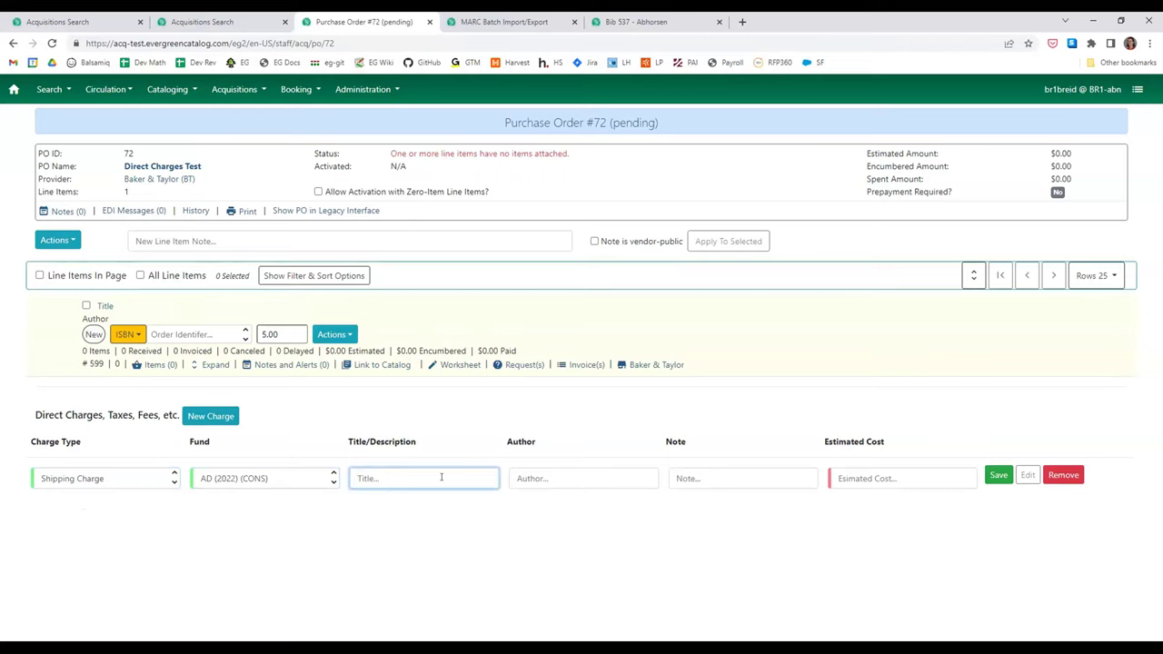
click(880, 469)
text(1.00)
click(998, 474)
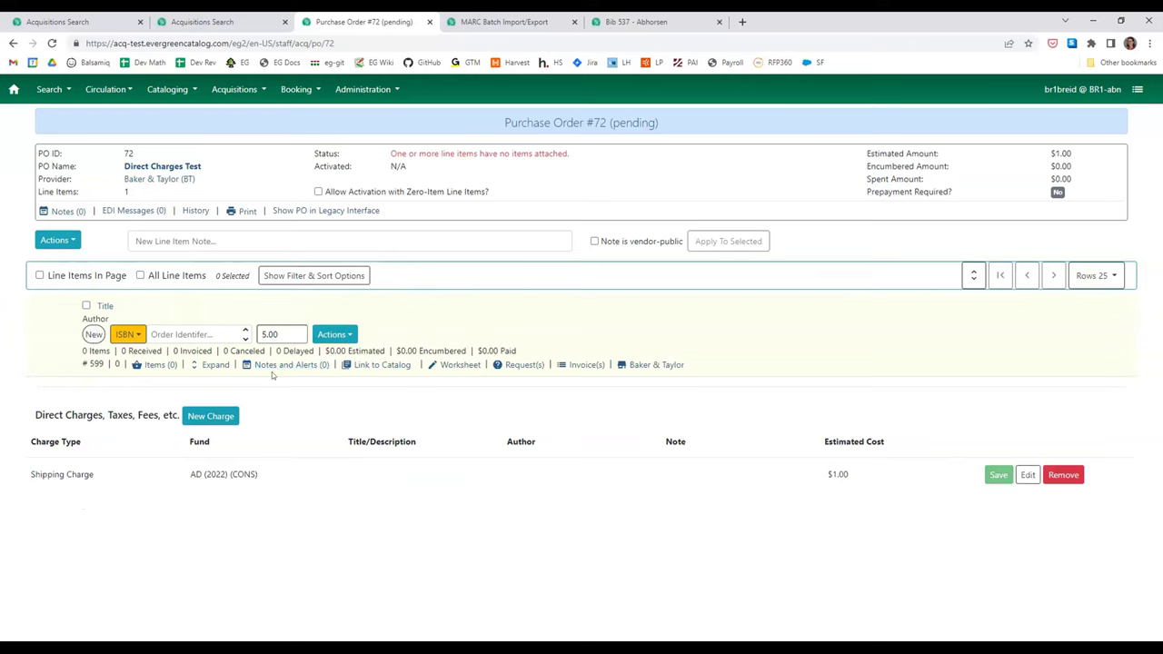
- Give line item 599's copy shelving location Acquisitions (BR1) and fund AD (2022) (CONS), and save
click(161, 365)
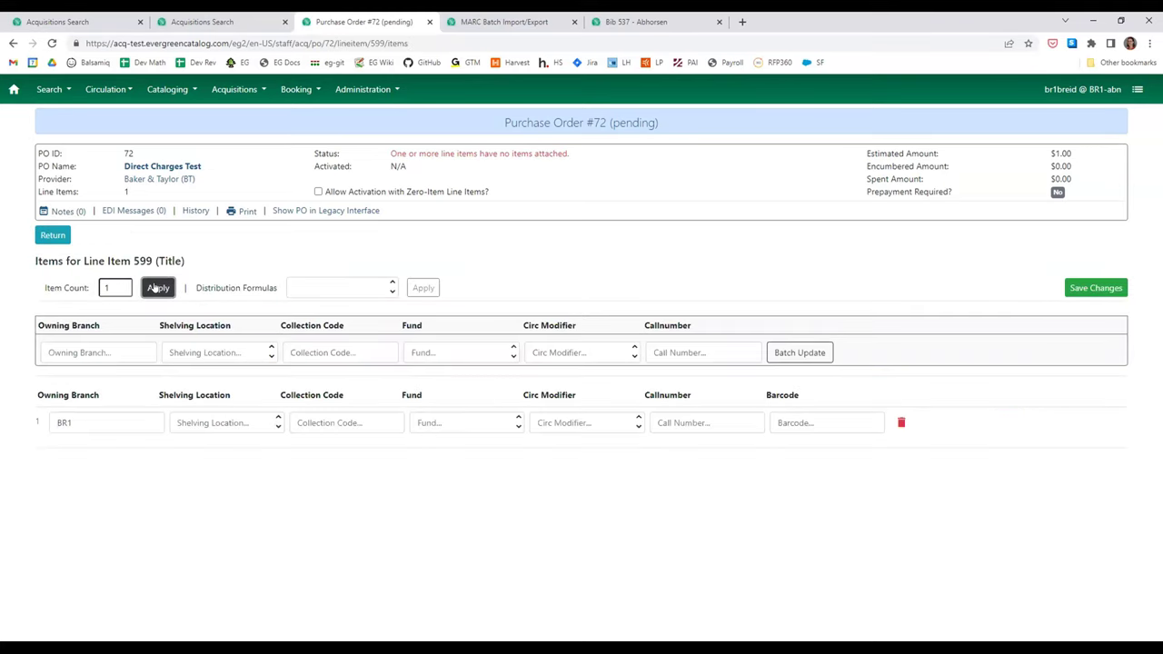
click(226, 423)
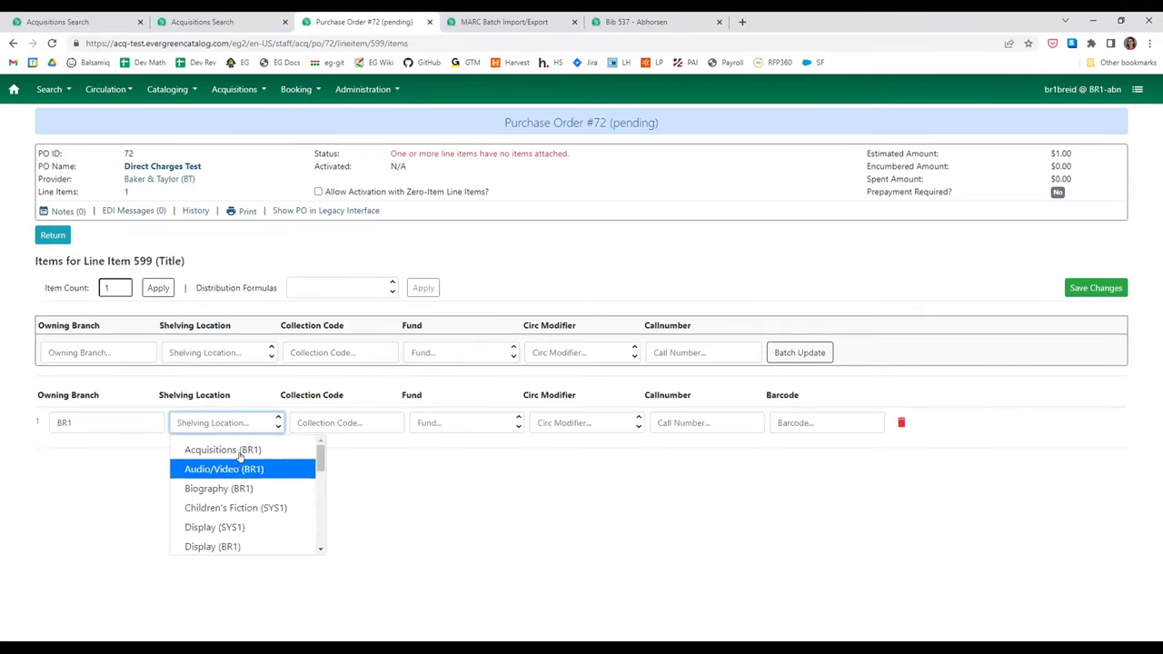
click(238, 451)
click(503, 418)
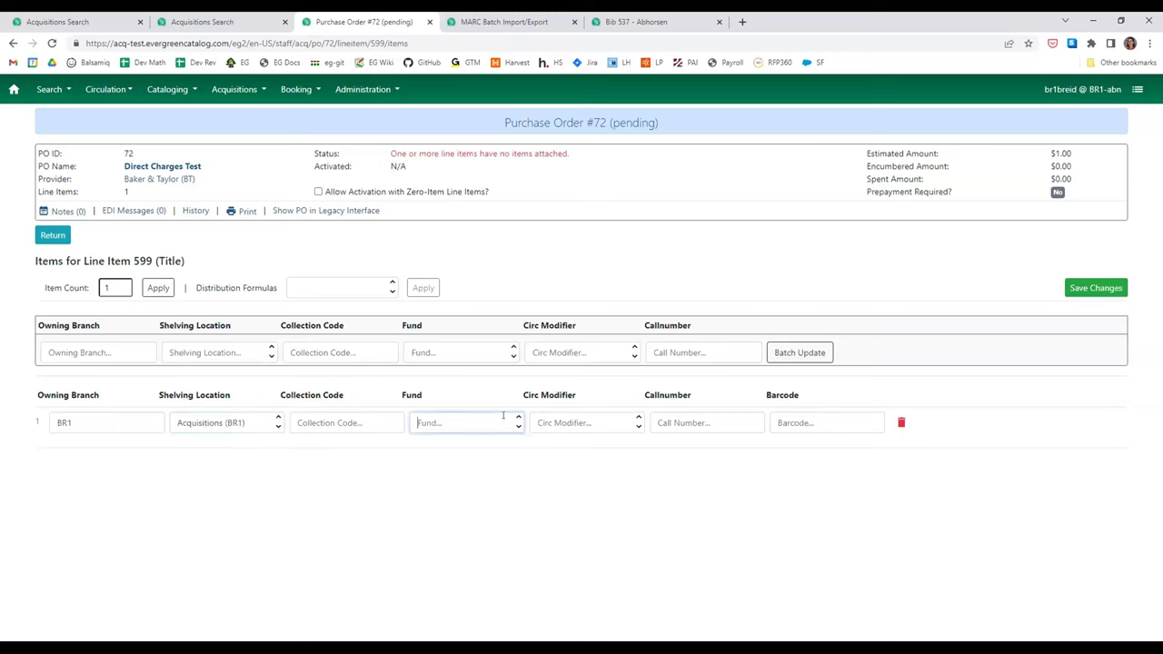
click(489, 444)
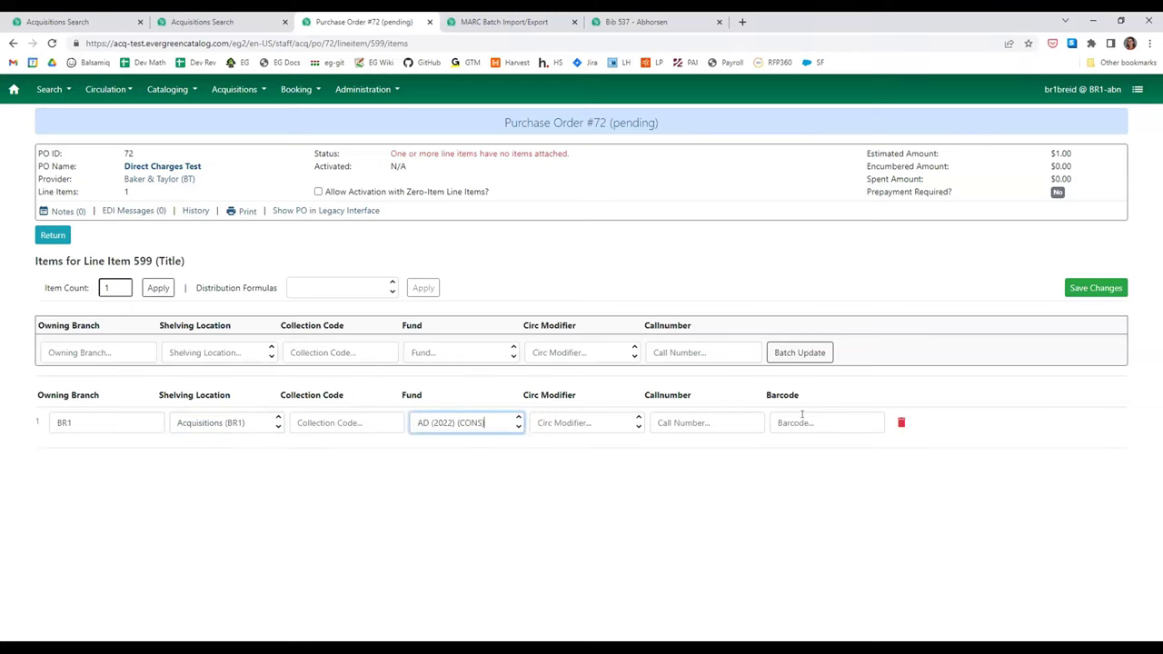
click(1096, 288)
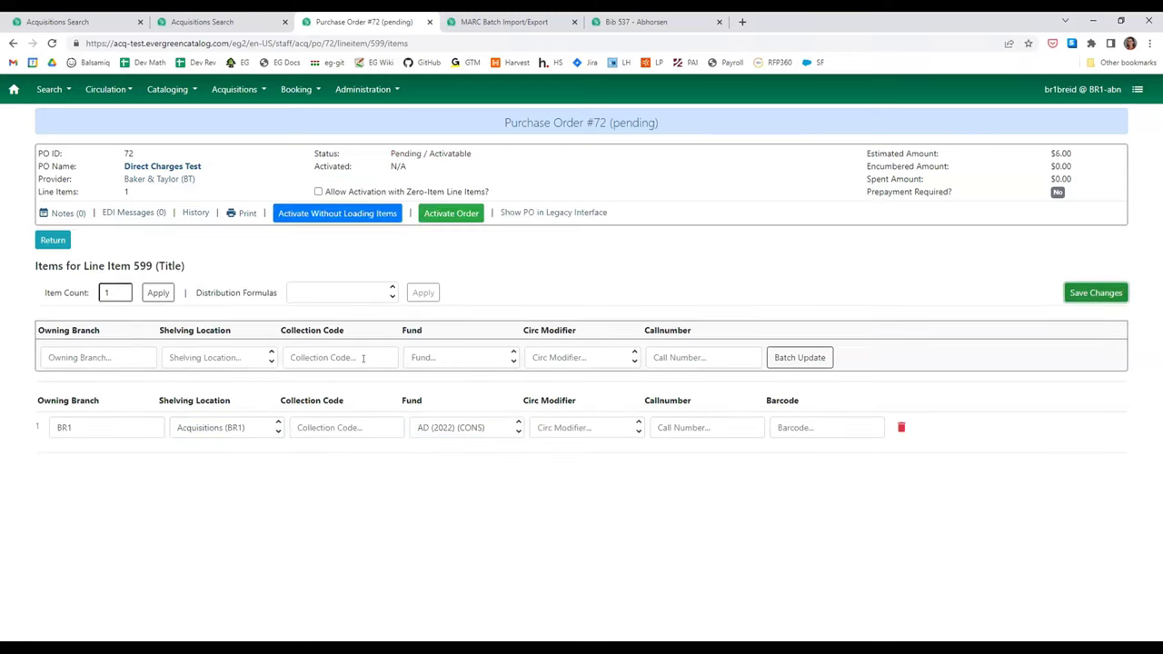
click(53, 240)
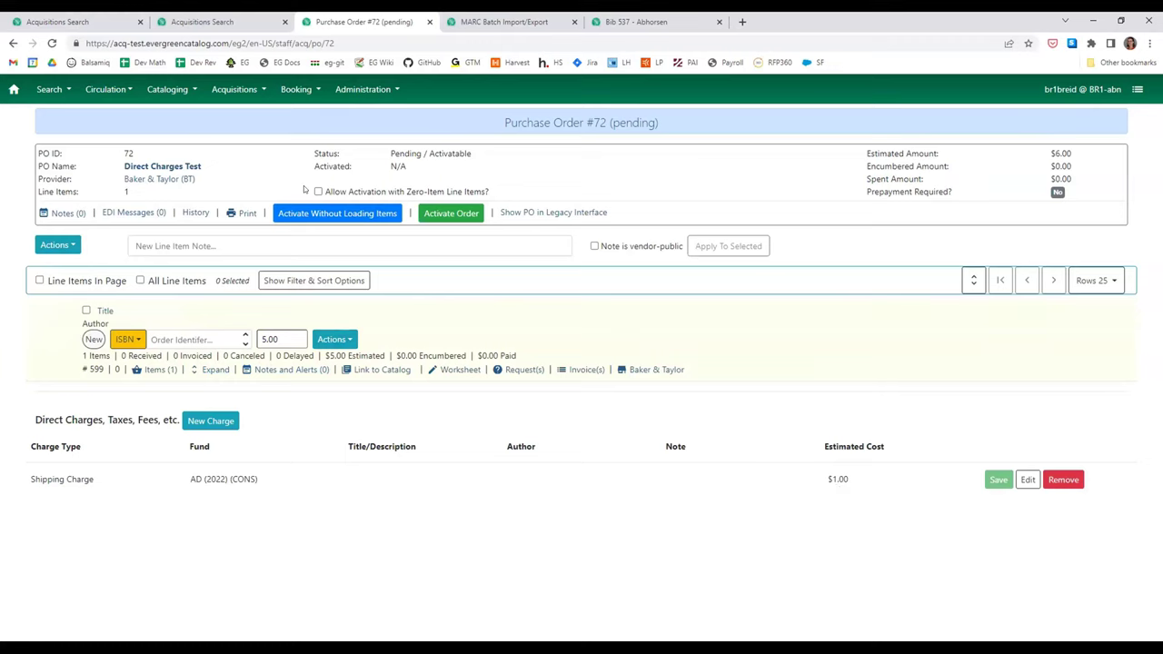
- Activate PO #72 without loading items and mark line item 599's copy received
click(376, 212)
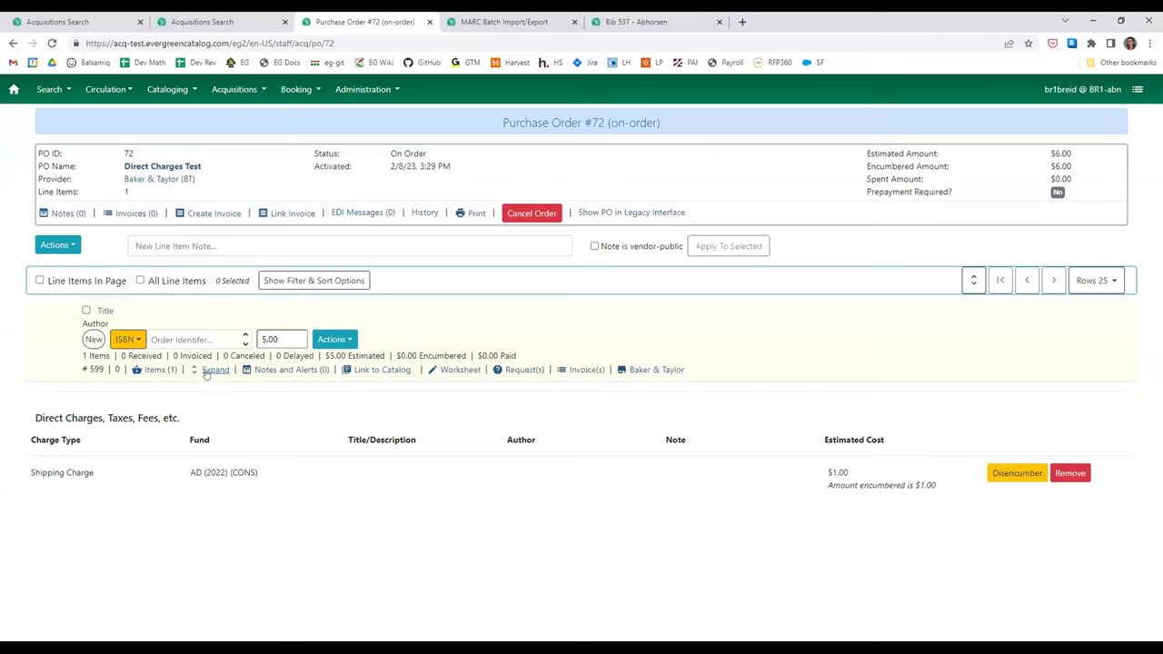
click(156, 370)
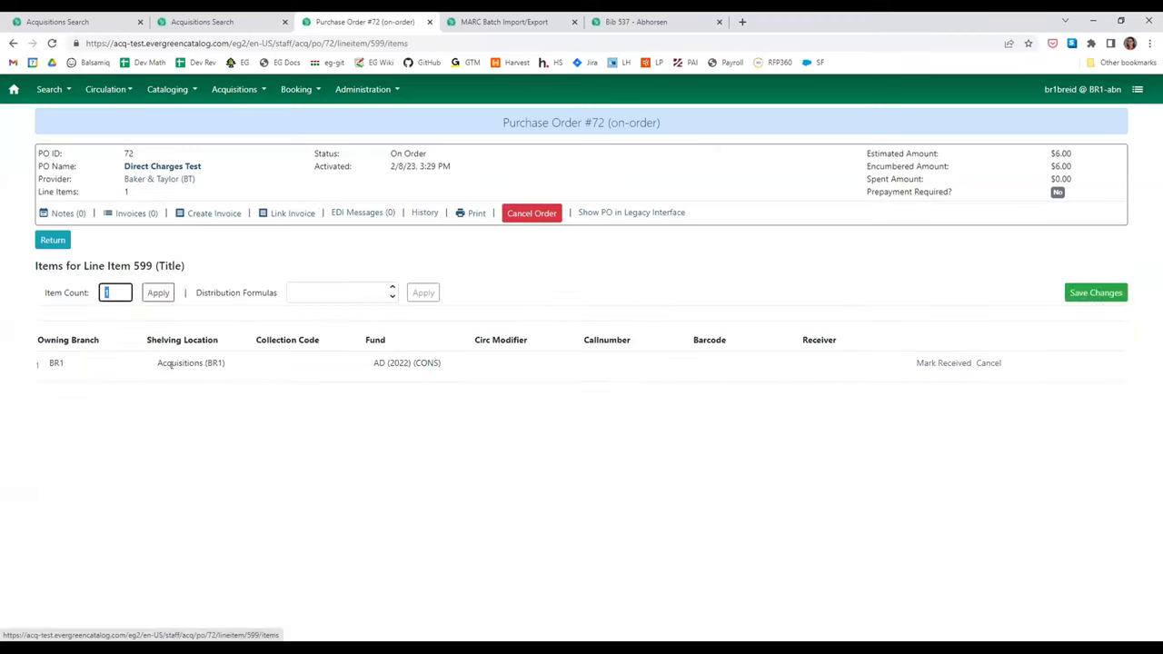
click(942, 364)
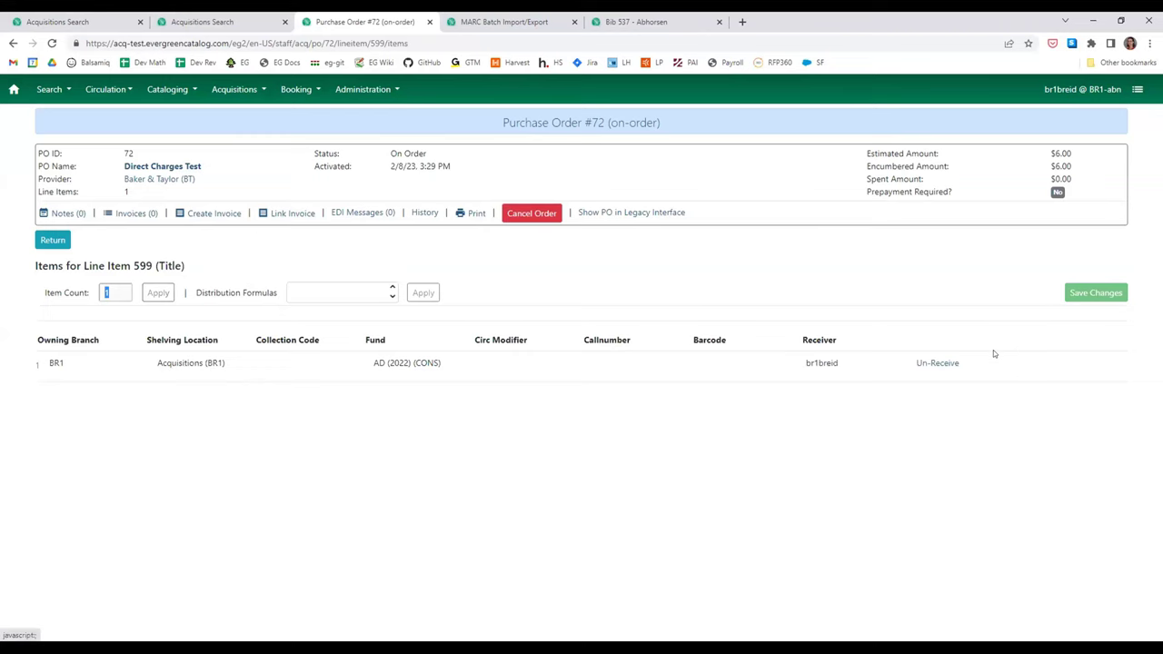
click(53, 239)
- Review the PO and line item actions, then begin a new invoice for the order
click(56, 244)
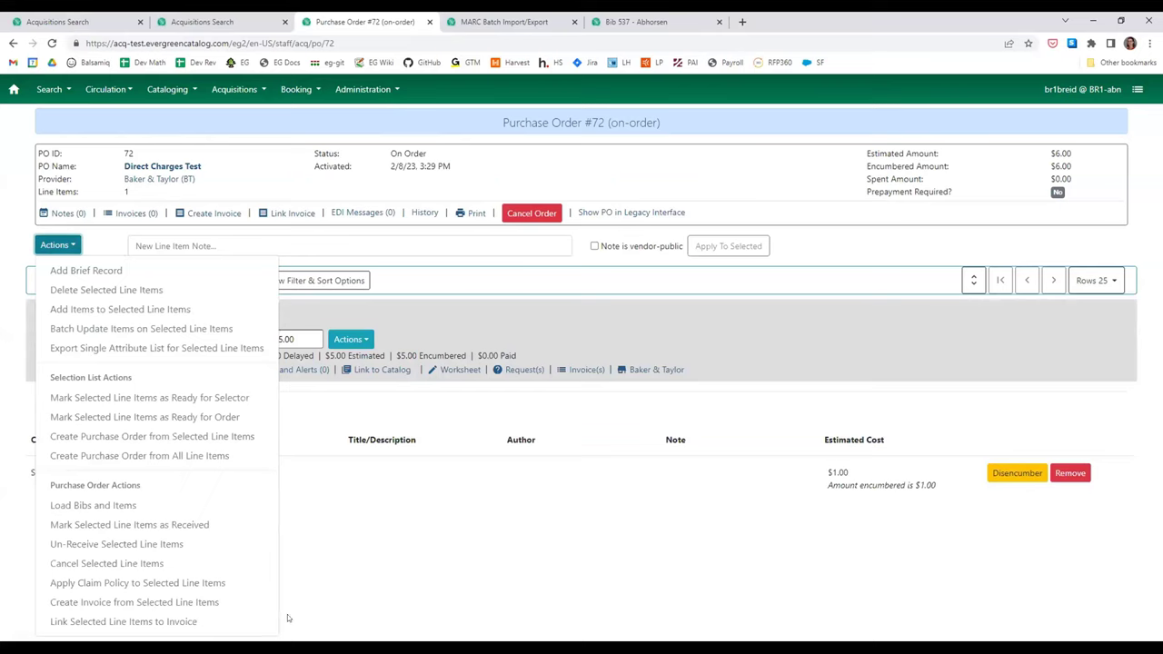
click(344, 336)
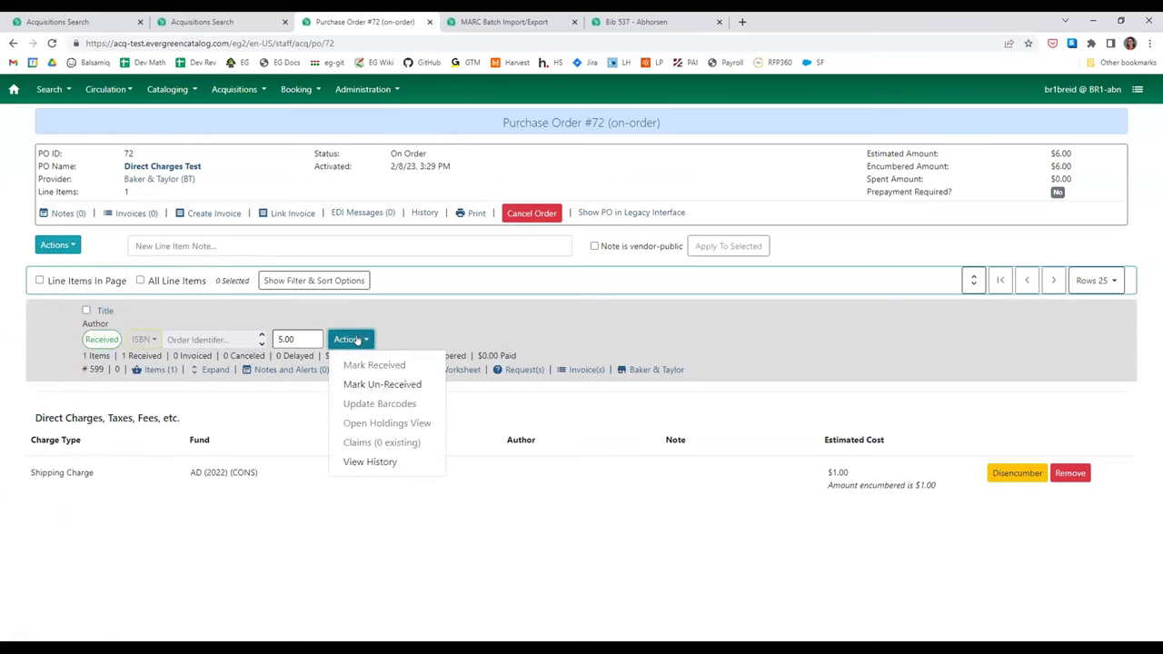
click(358, 340)
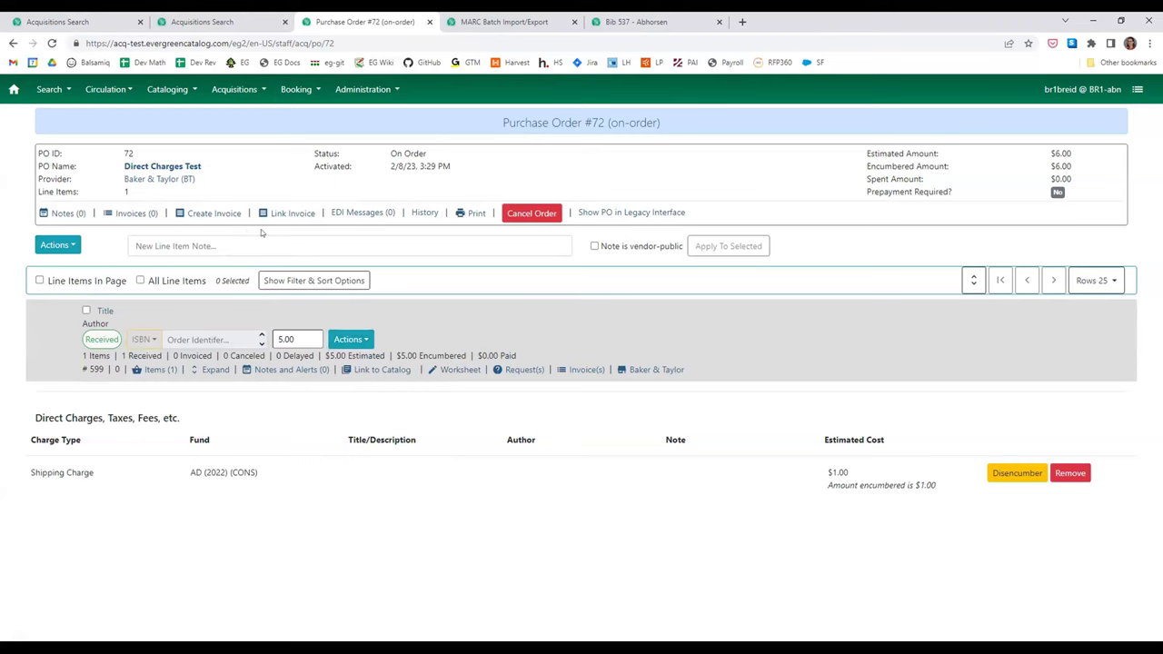
click(201, 214)
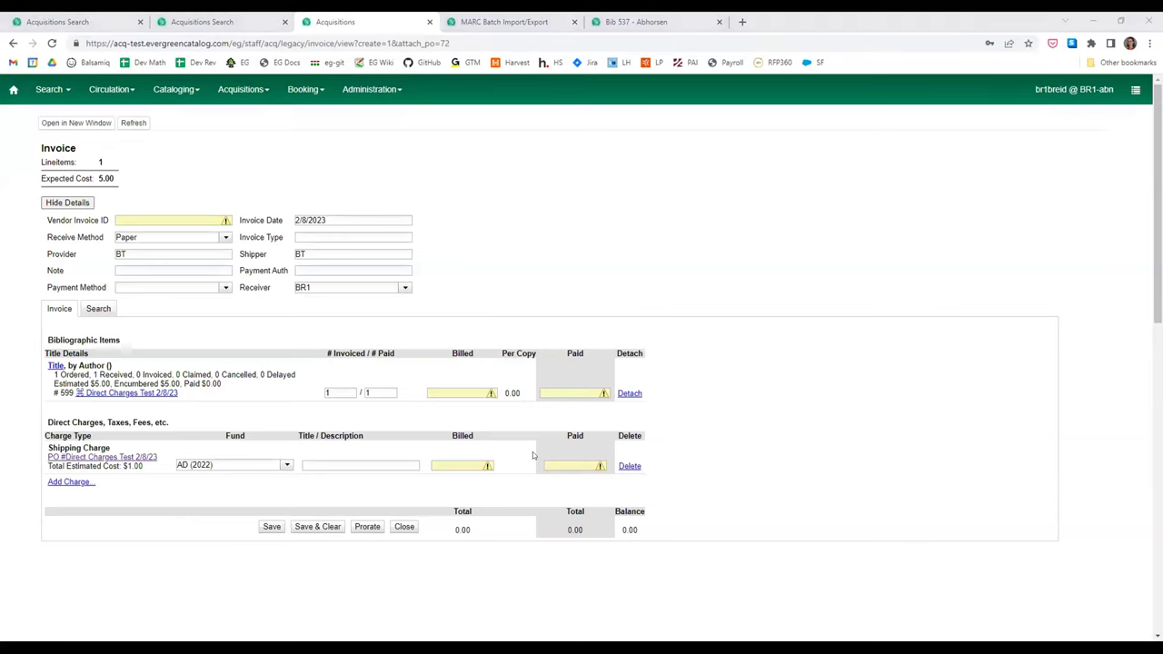
- Open the legacy invoice page for PO #72, then go back to the received order
click(257, 573)
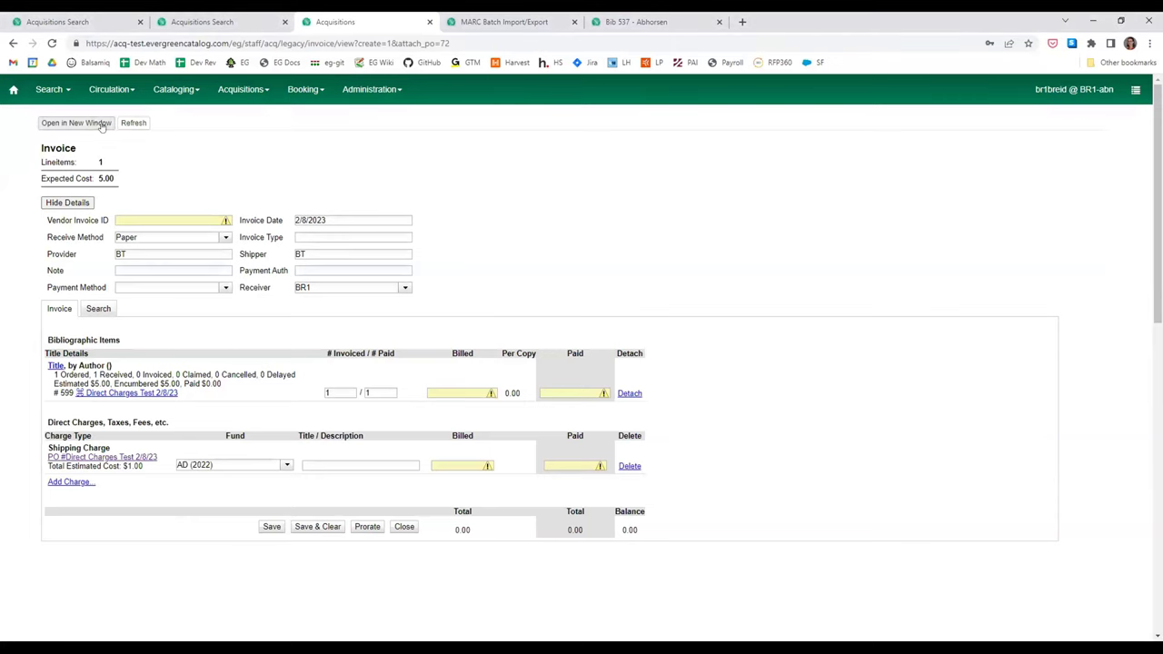
key(alt+Left)
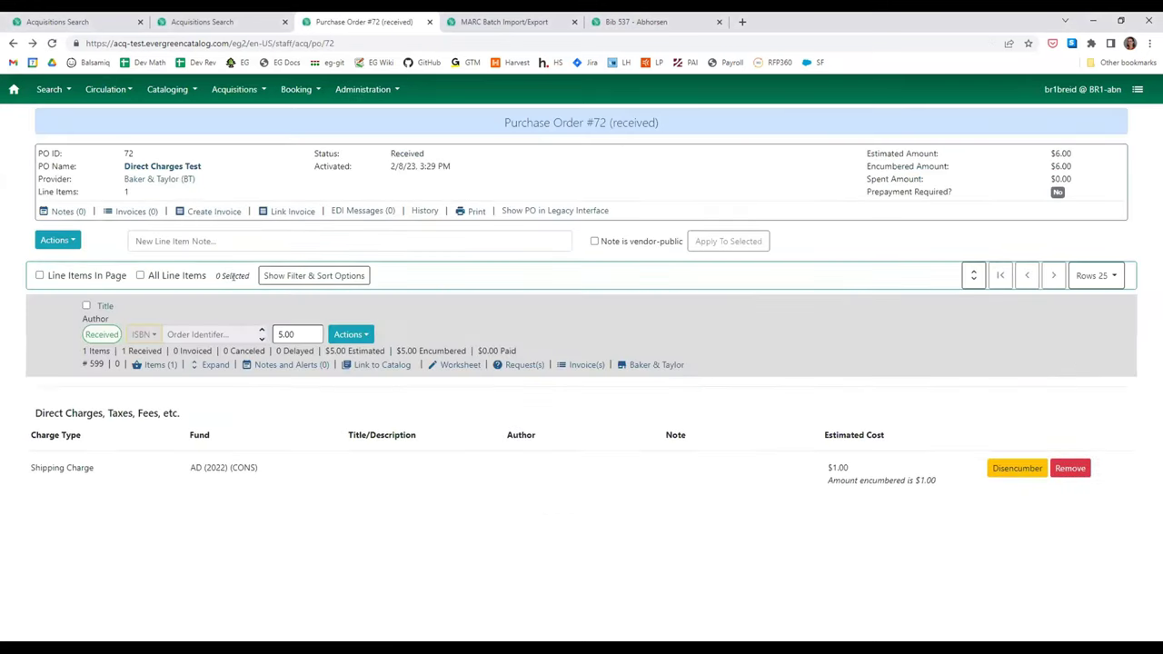
- Link PO #72 to the first existing BT (CONS) invoice, attaching its Title line item and $1.00 shipping
click(278, 212)
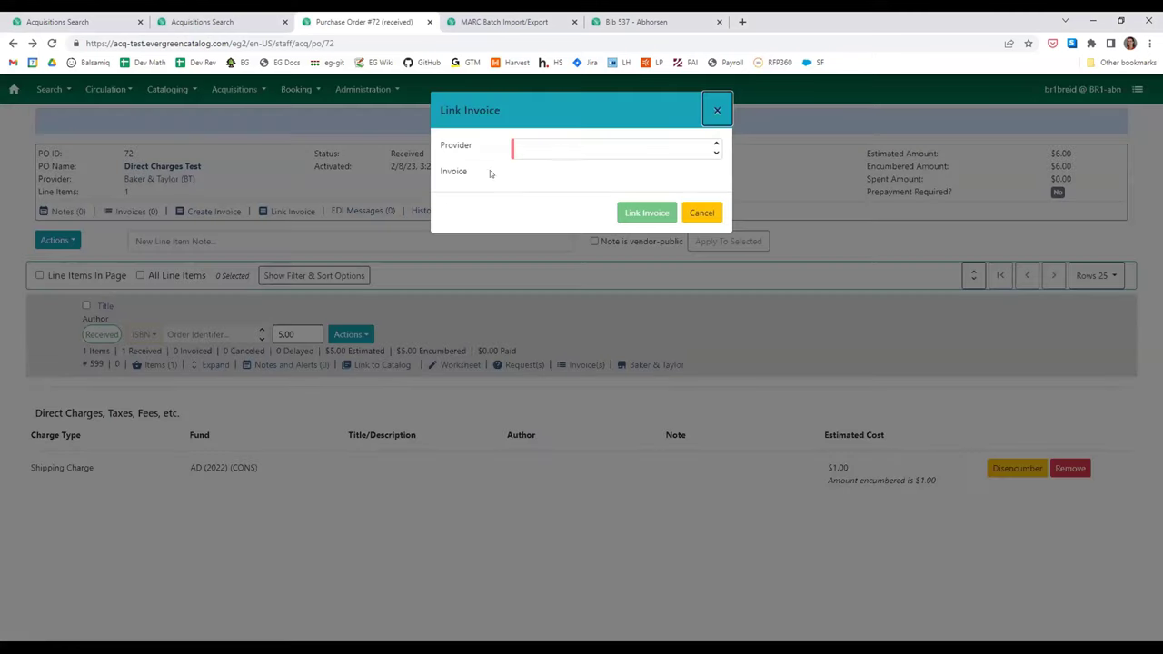
click(563, 196)
click(567, 174)
click(565, 202)
click(666, 217)
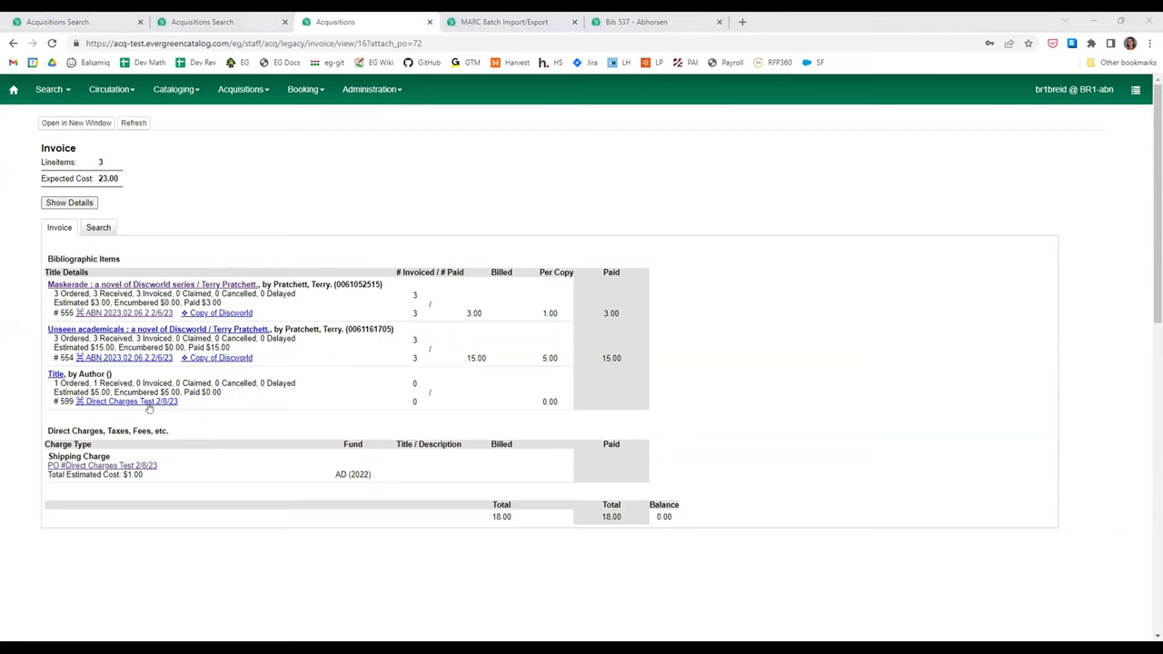
- Follow the PO link on the invoice back to Purchase Order #72
click(152, 465)
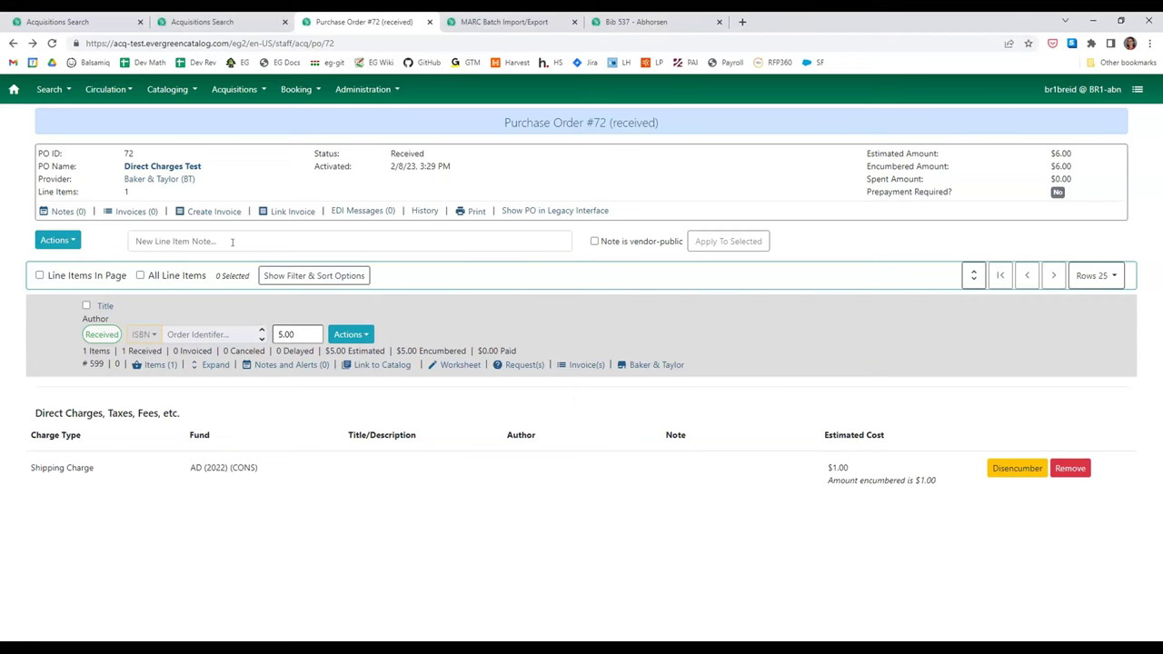
- Link PO #72 again to the first BT (CONS) invoice to show its title and $1.00 shipping
click(277, 212)
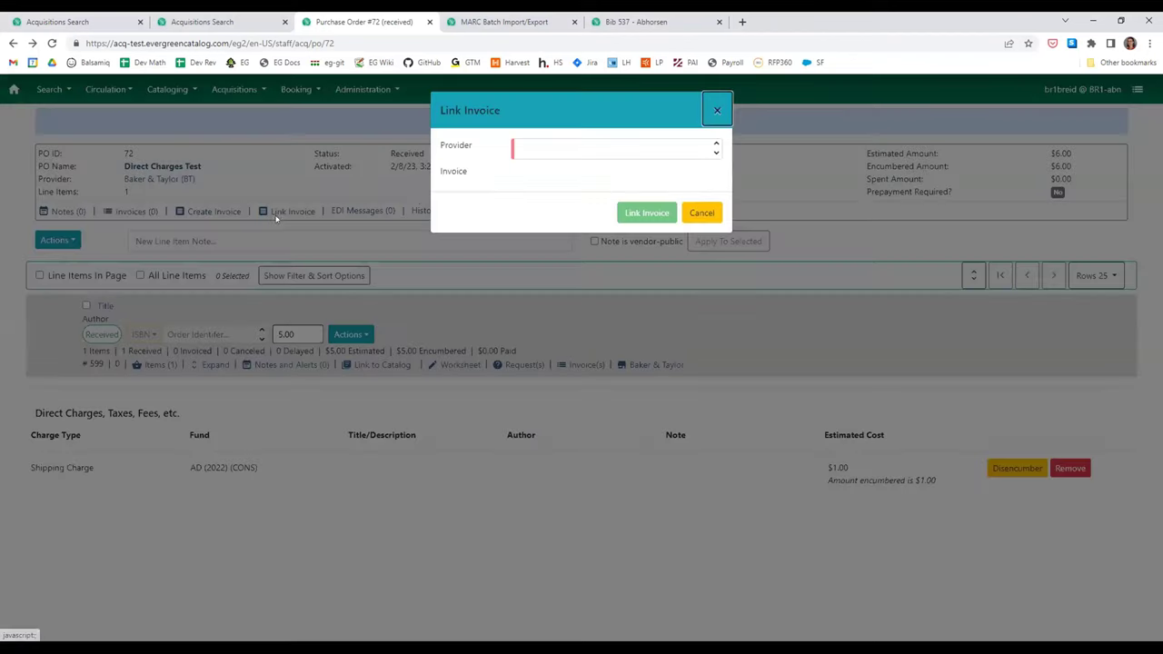
click(550, 152)
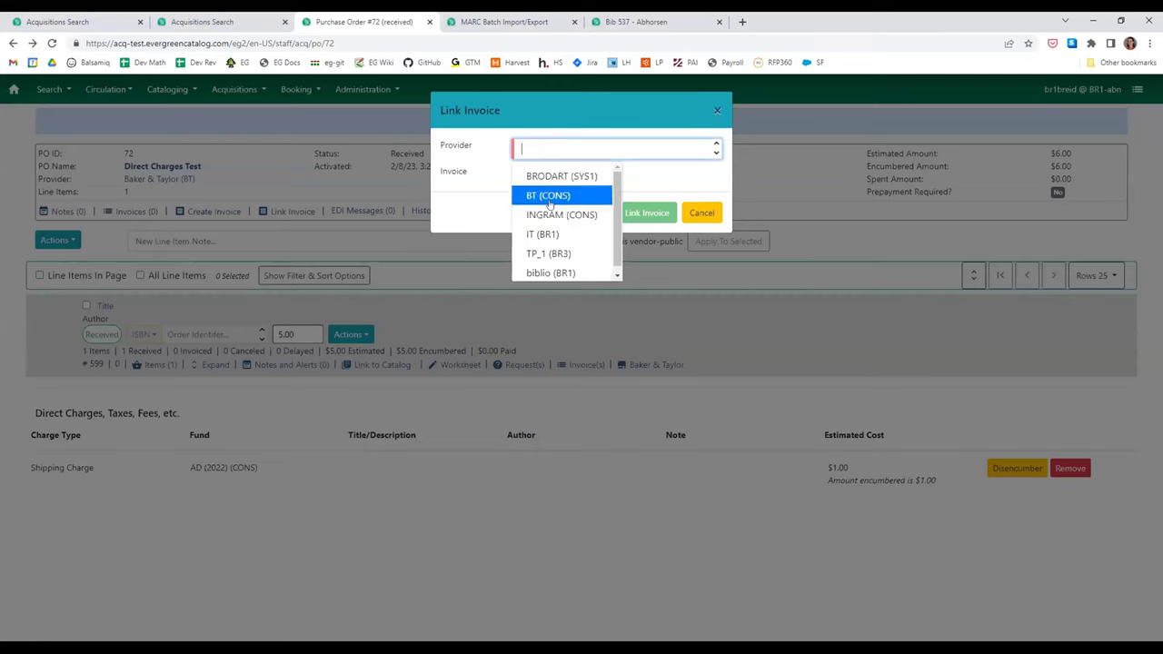
click(549, 196)
click(549, 175)
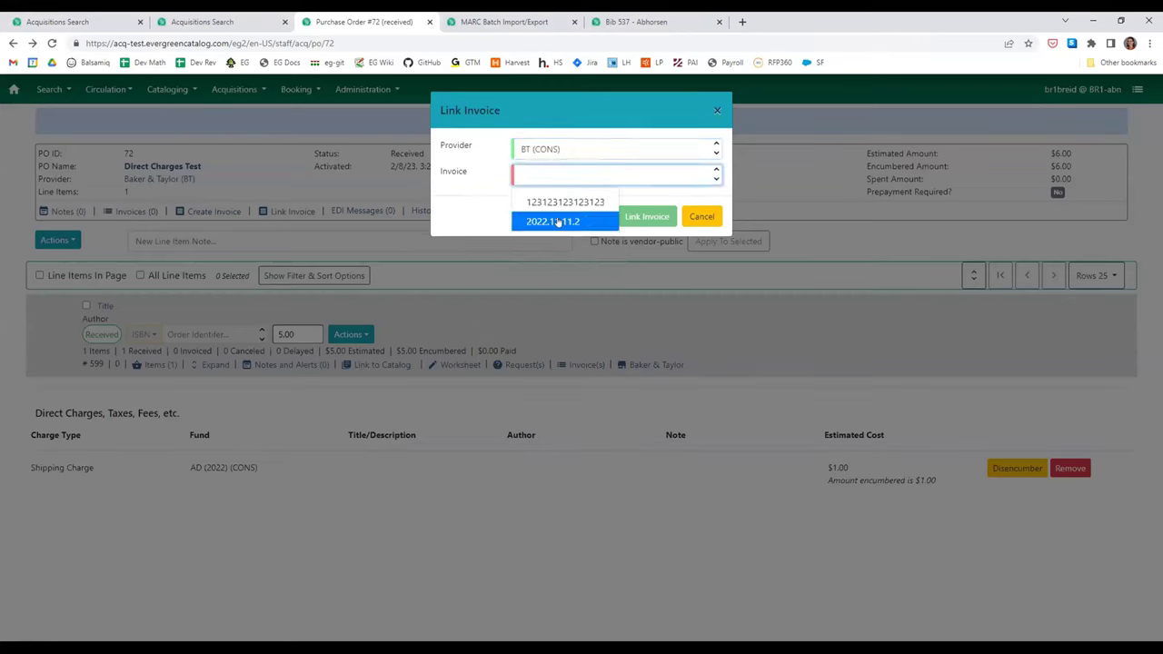
click(556, 201)
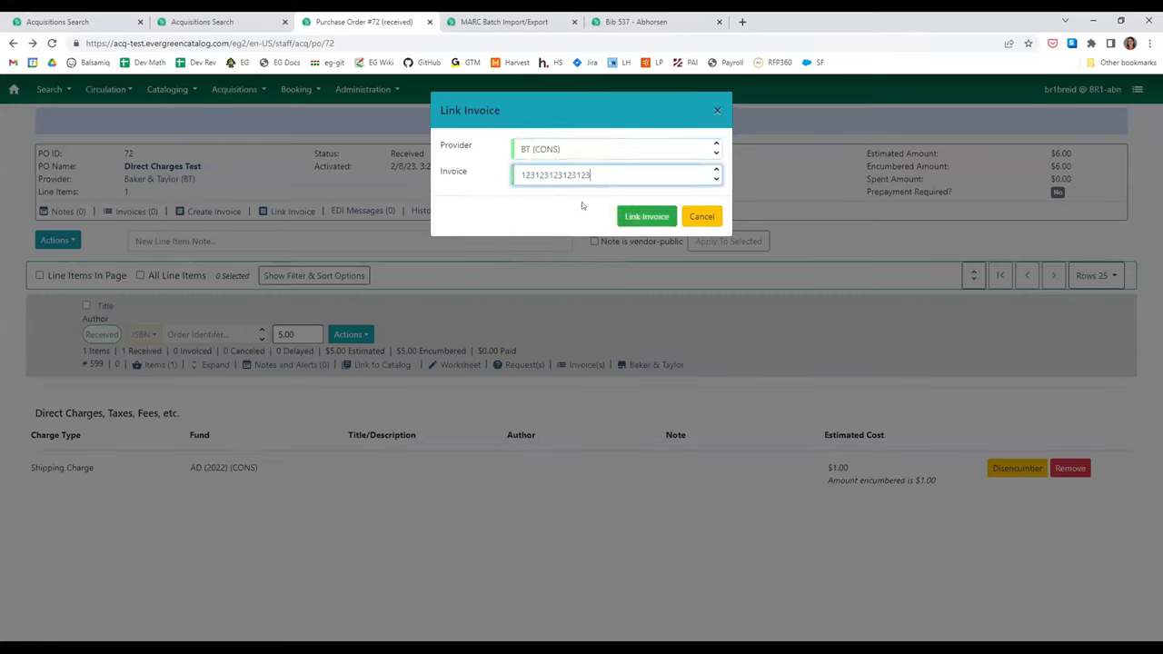
click(627, 218)
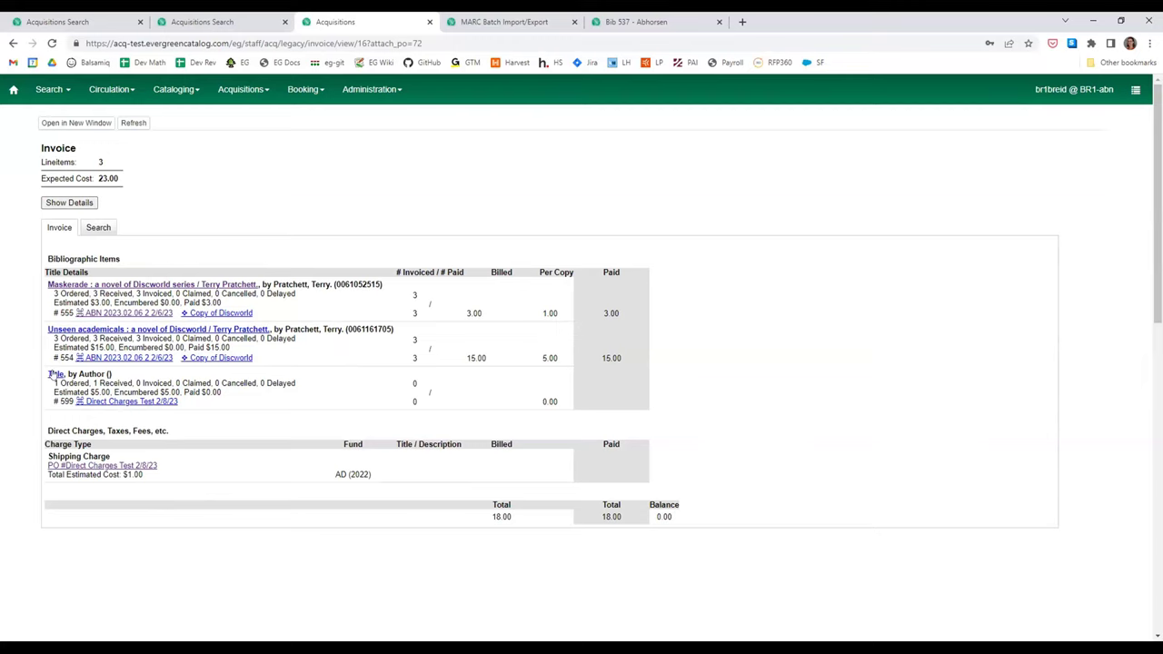
- Close the invoice tab, switch to the BR1 On-Order purchase order search, and reopen the closed tab
drag(44, 375, 46, 378)
click(293, 379)
double_click(554, 402)
click(429, 22)
click(211, 22)
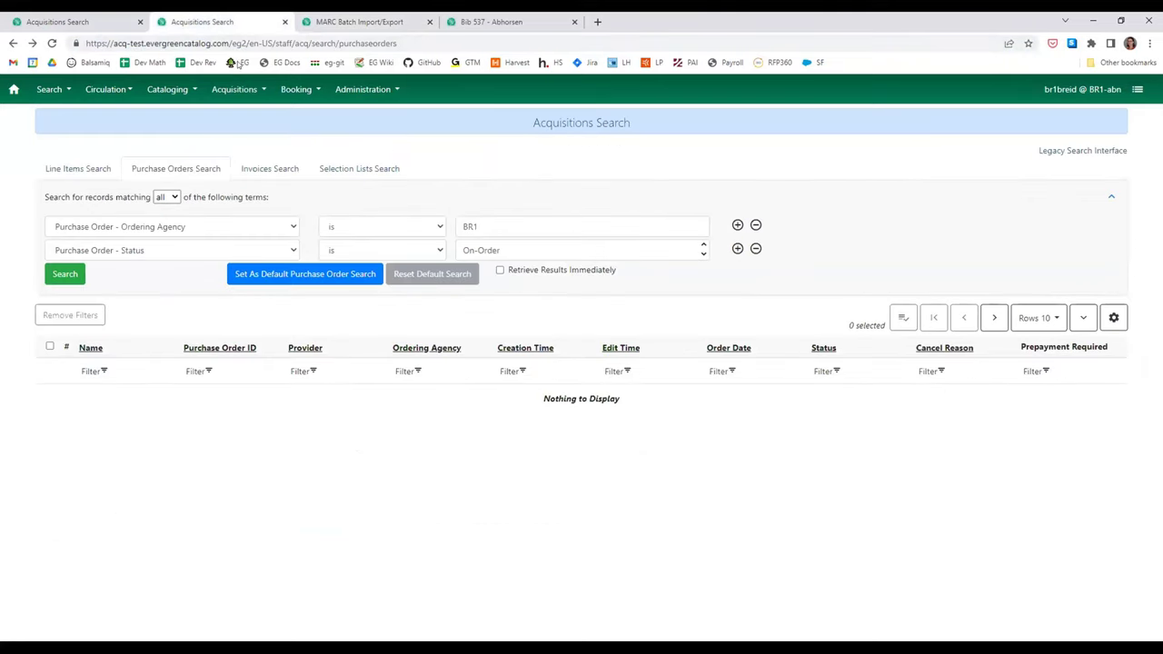
key(ctrl+shift+t)
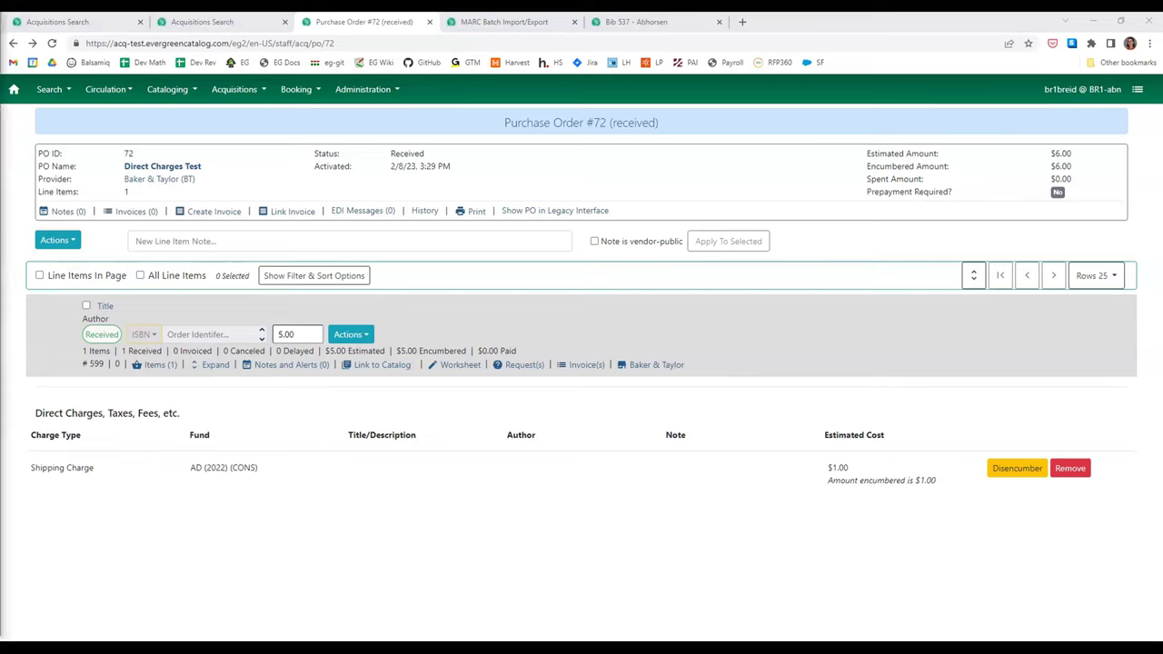
click(1014, 467)
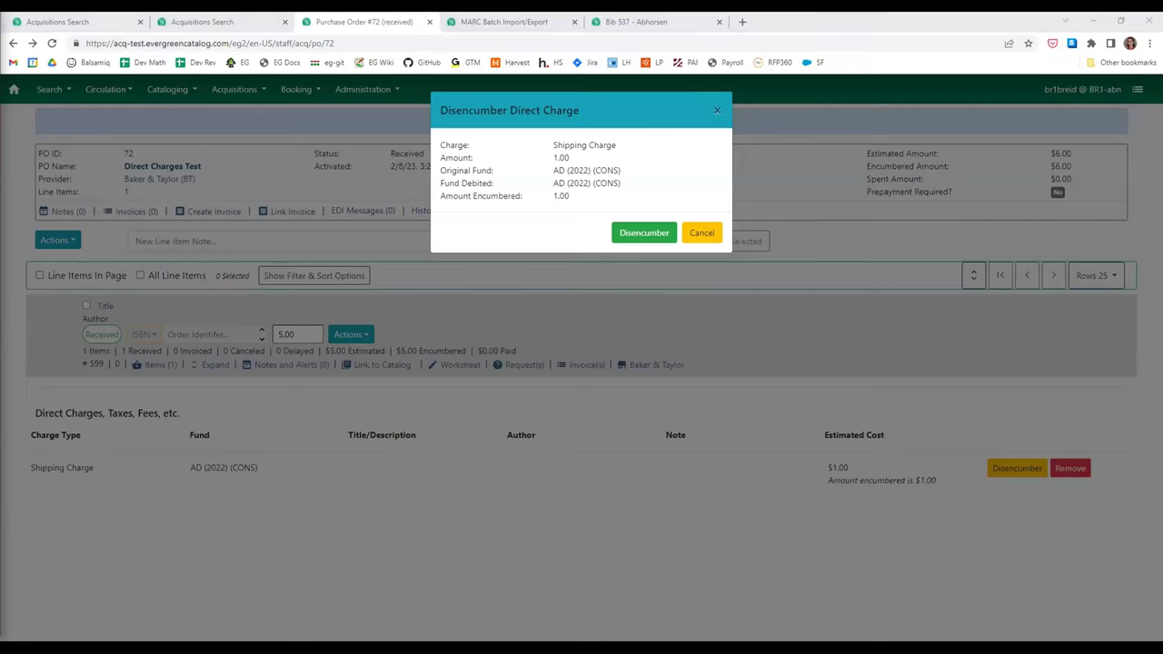
key(alt+Tab)
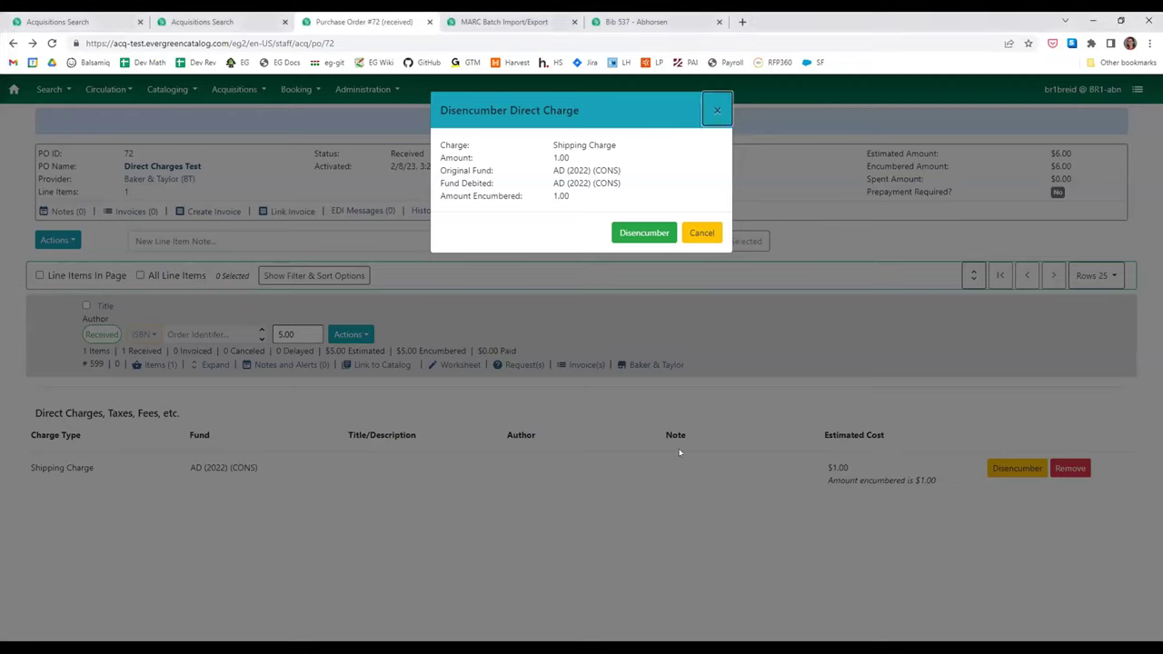
click(704, 232)
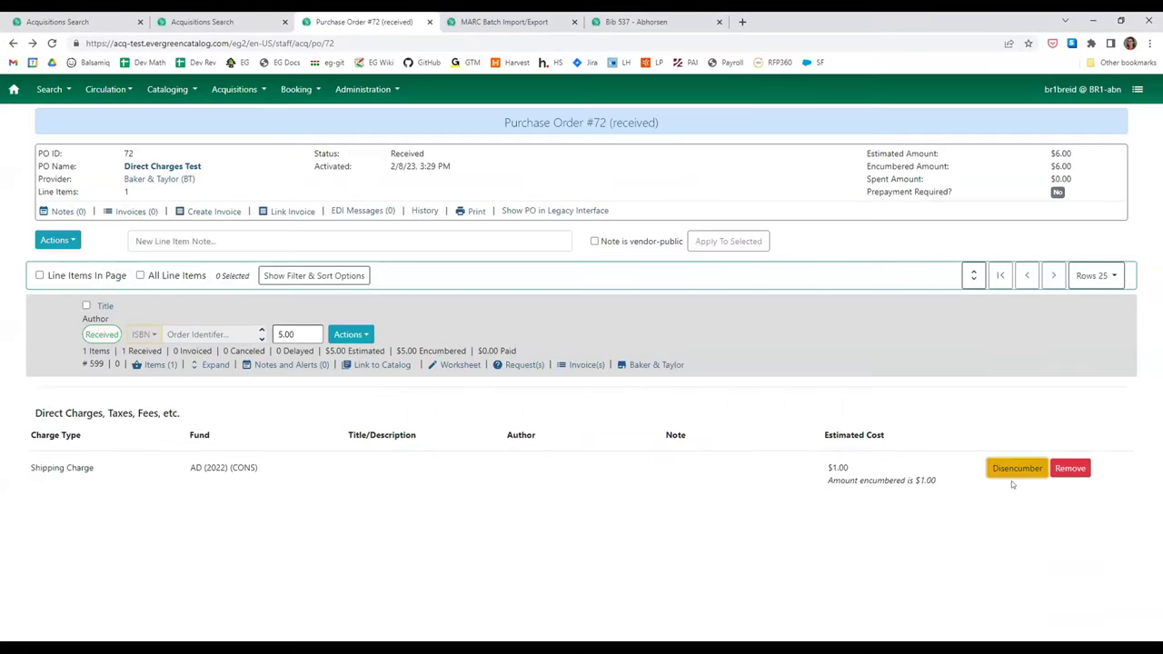
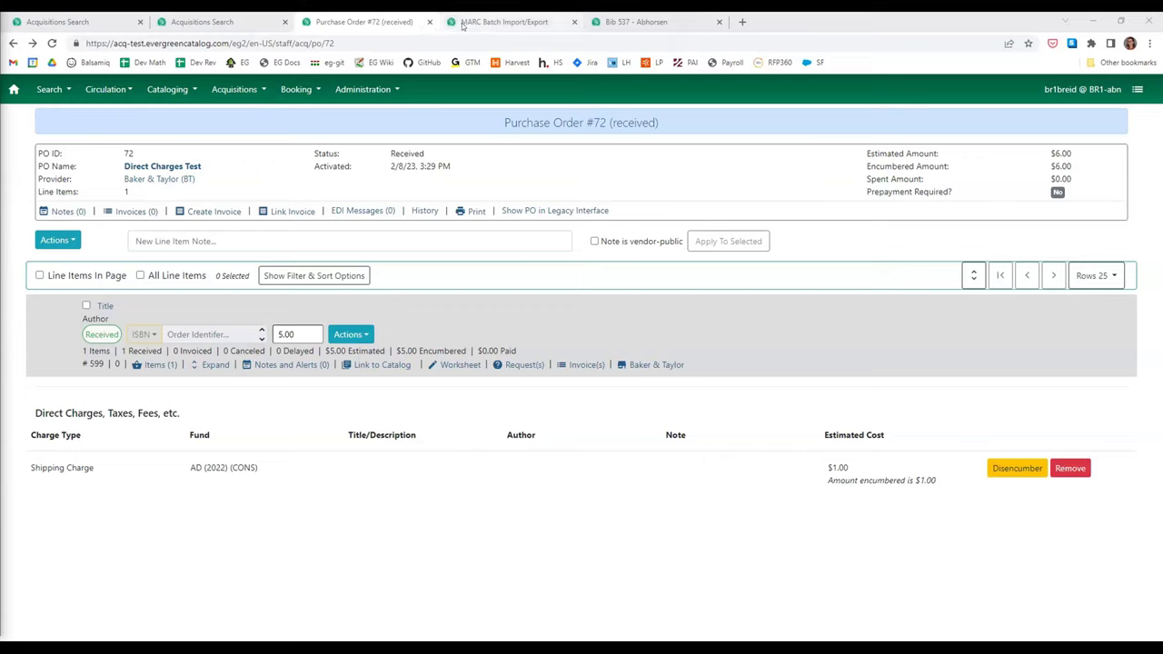
- Close the extra import and search tabs, then go through MARC Federated Search to Load MARC Order Records
click(574, 21)
click(574, 21)
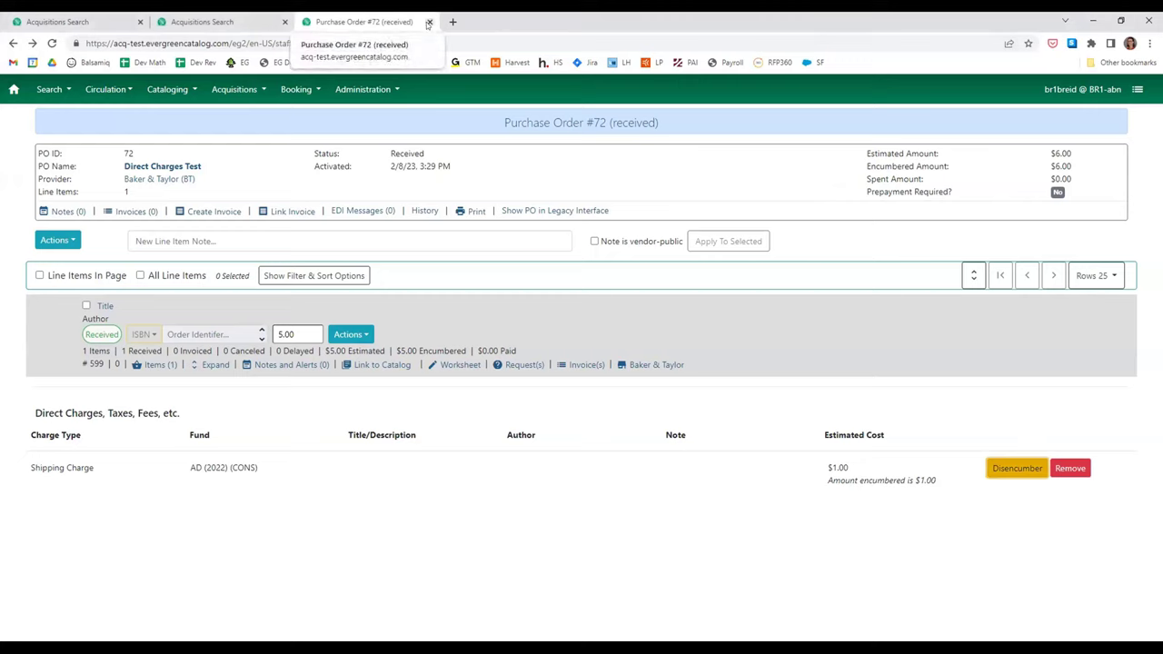
click(283, 21)
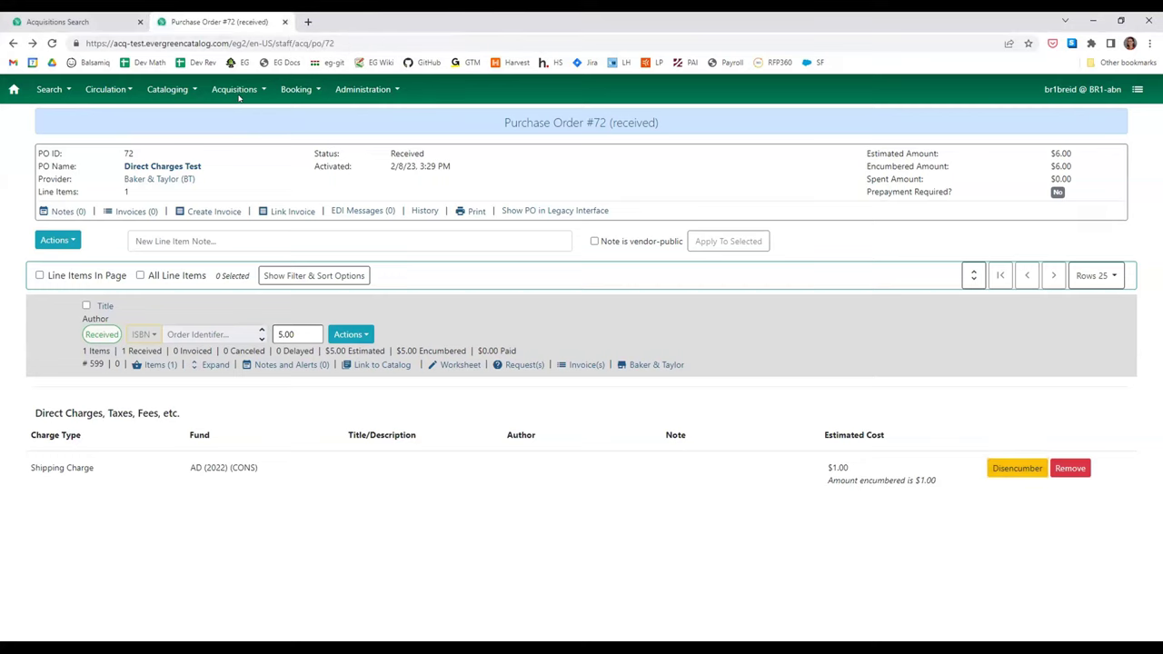
click(235, 90)
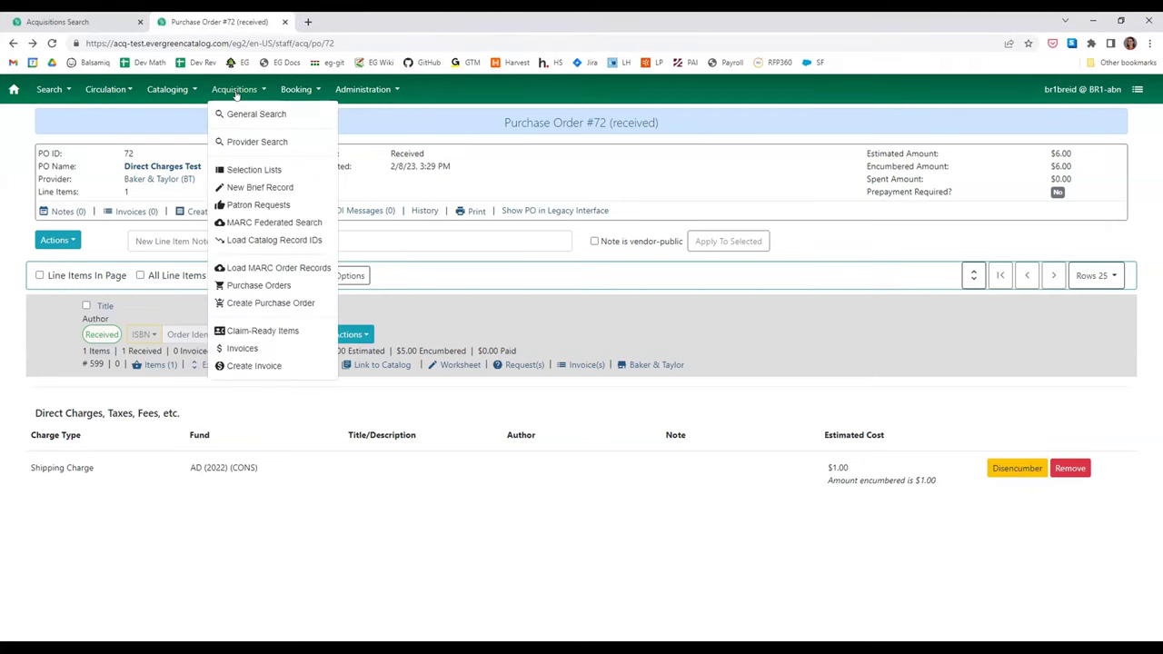
click(307, 222)
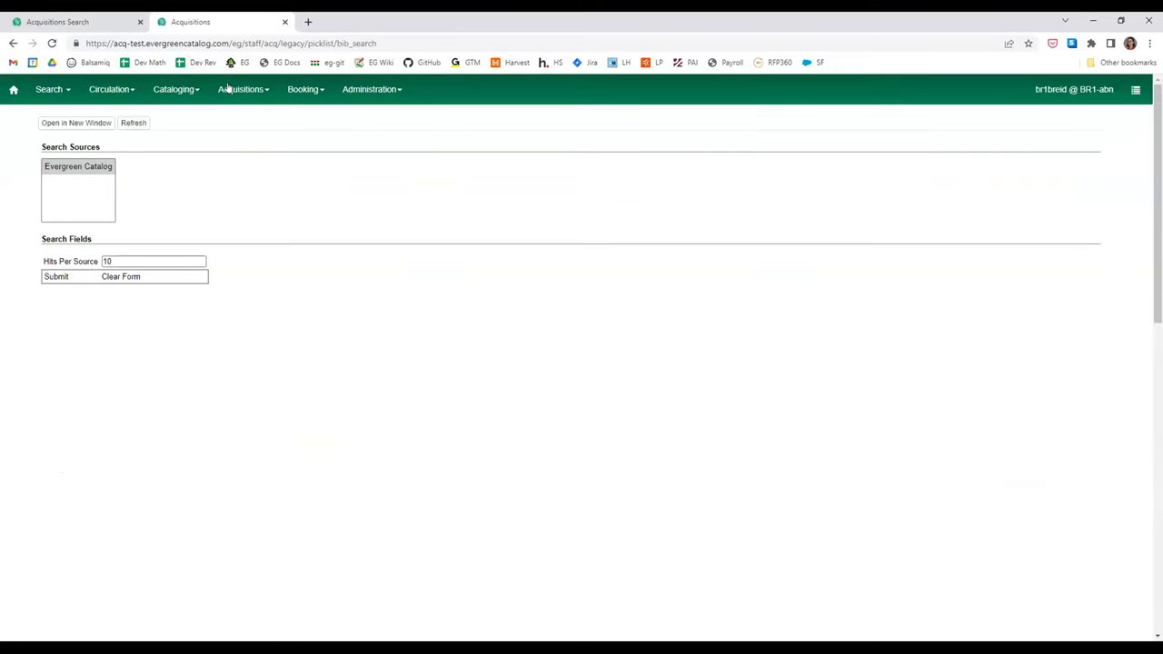
click(231, 89)
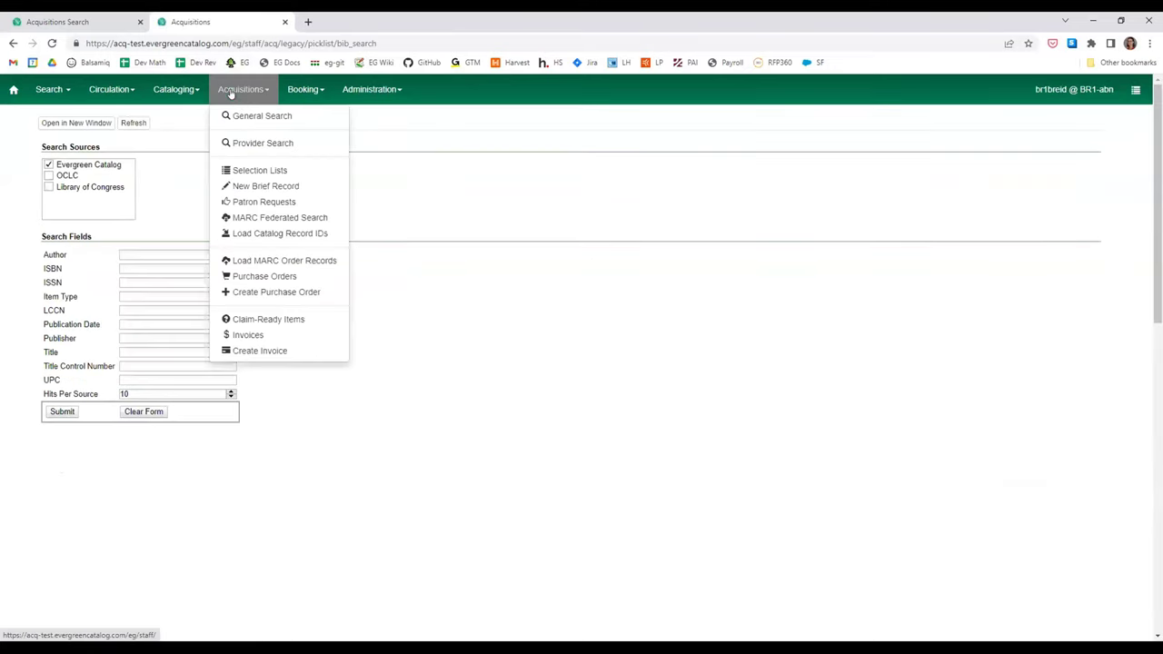
click(296, 263)
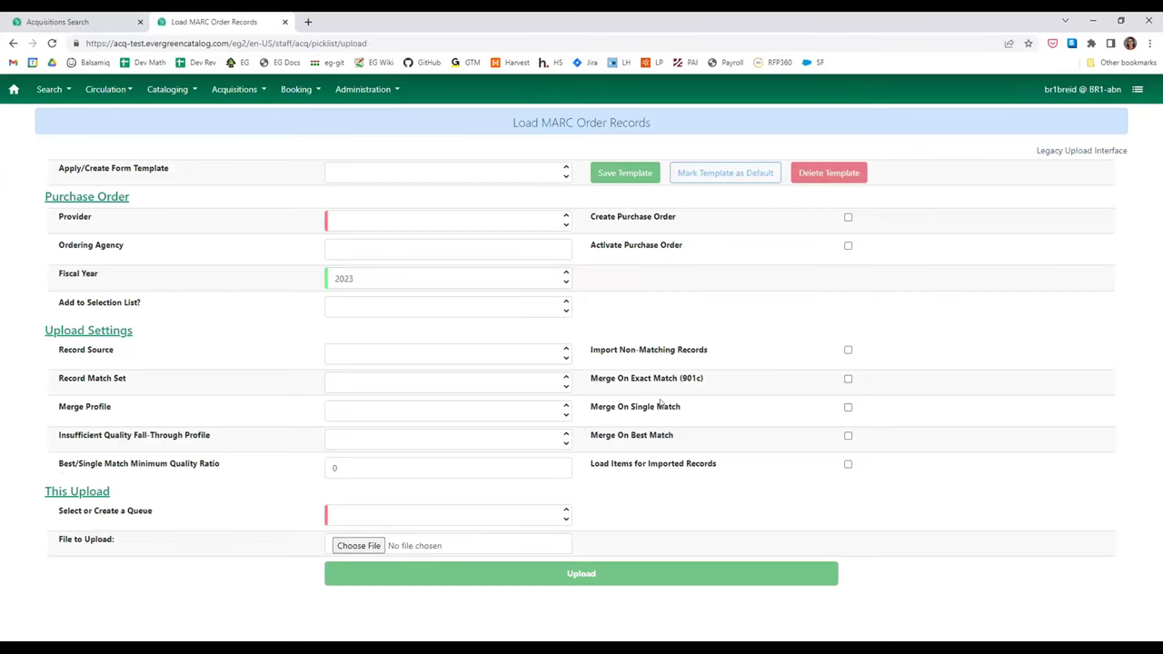
- Enable Create Purchase Order and Activate Purchase Order for the upload
click(366, 175)
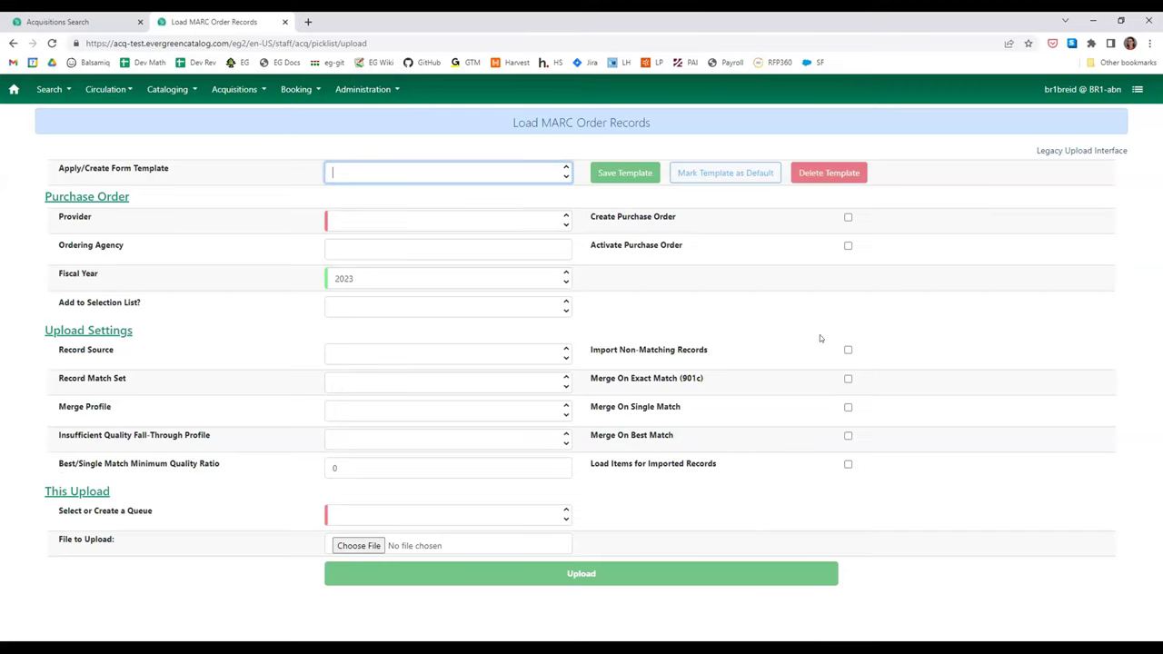
drag(835, 238, 846, 216)
click(845, 211)
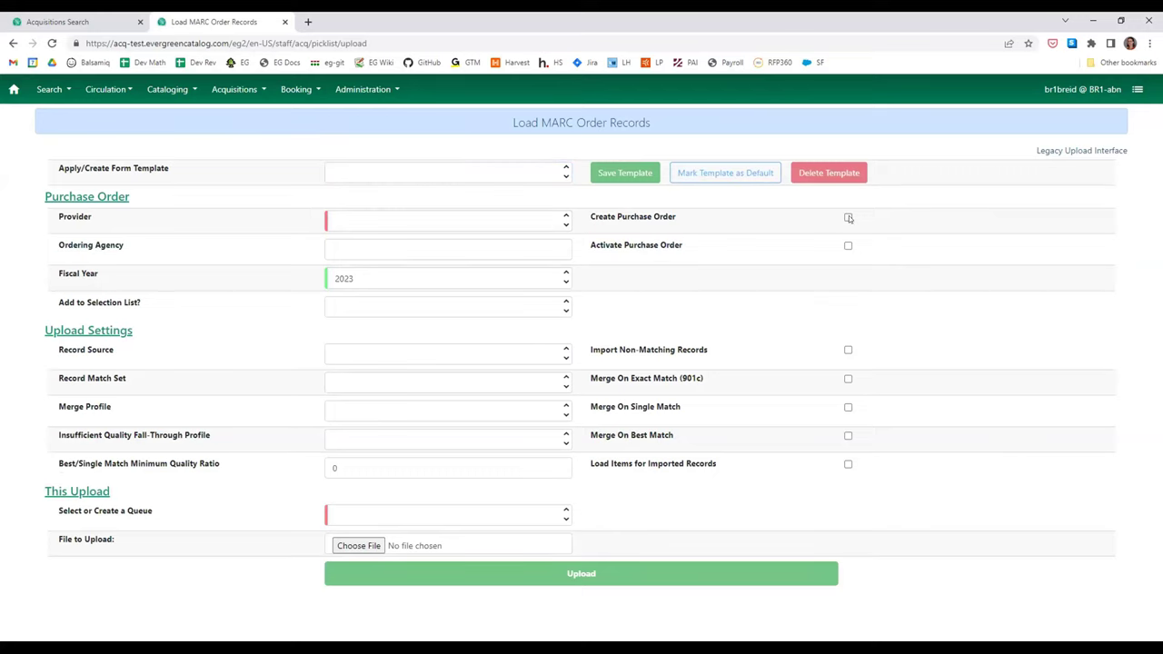
click(847, 218)
click(848, 245)
- Set ordering agency CONS, keep fiscal year 2023, and name the selection list 'new selection list'
click(376, 253)
click(363, 273)
click(423, 278)
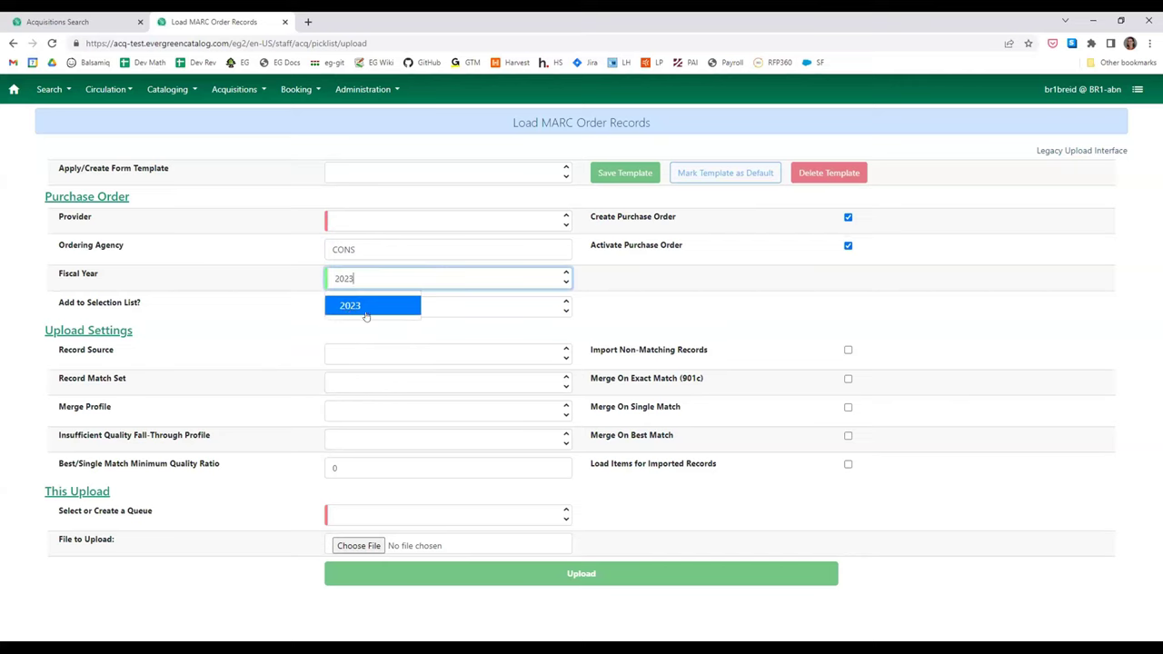
click(435, 310)
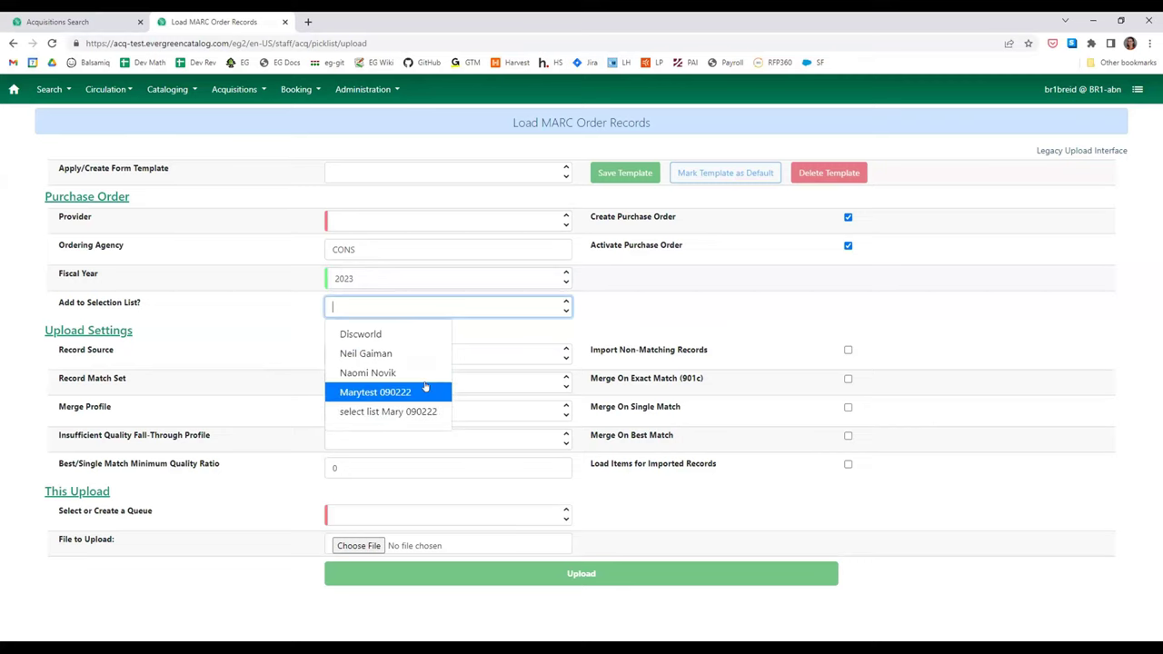
text(new selection l)
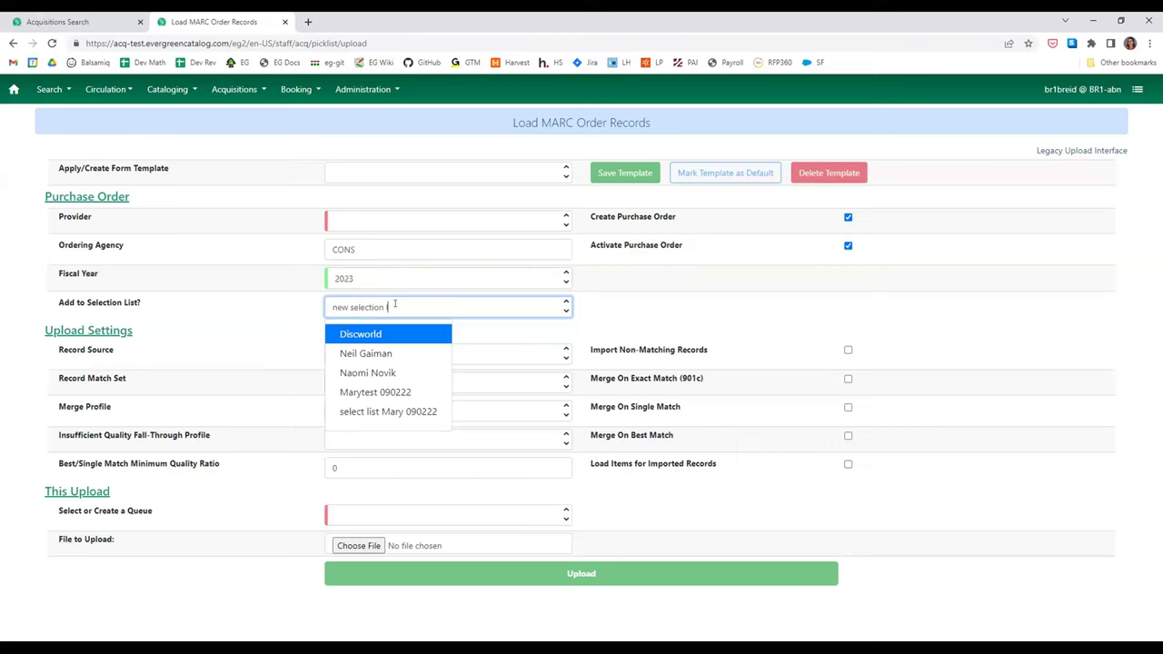
text(ist)
click(616, 305)
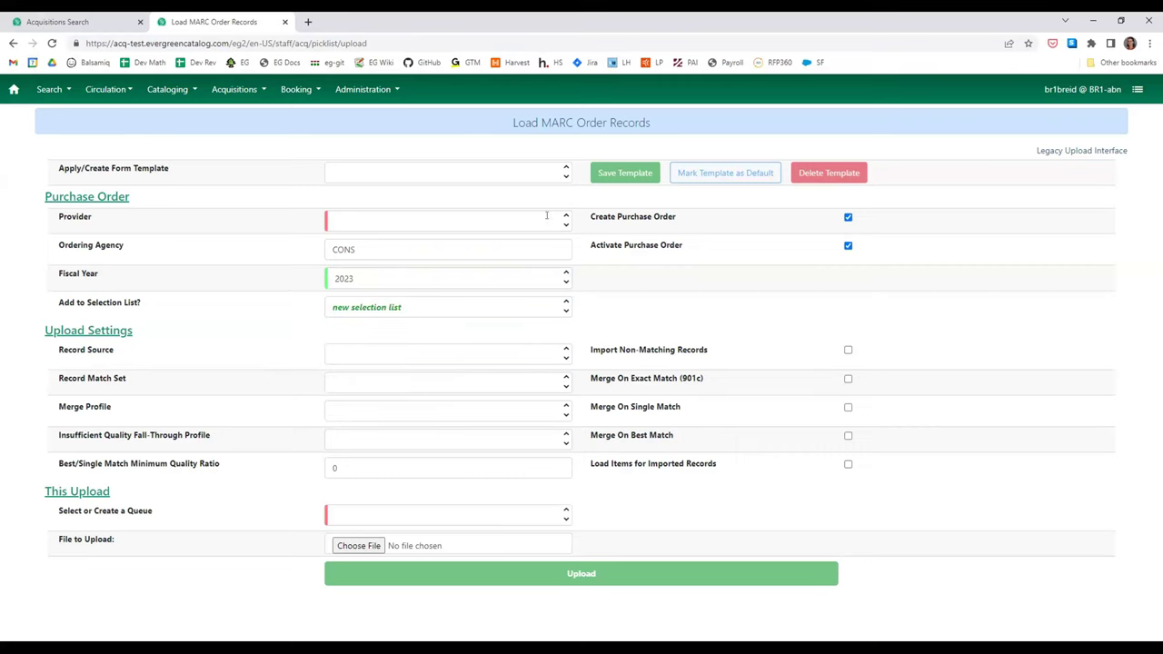
click(329, 220)
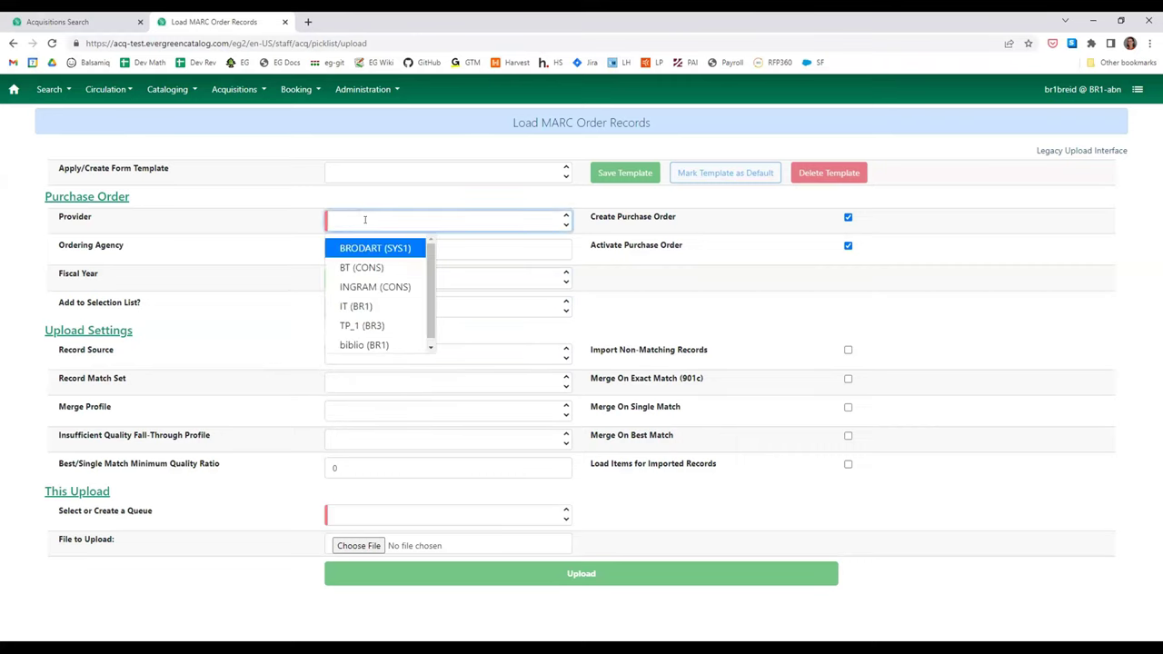
drag(462, 223, 845, 330)
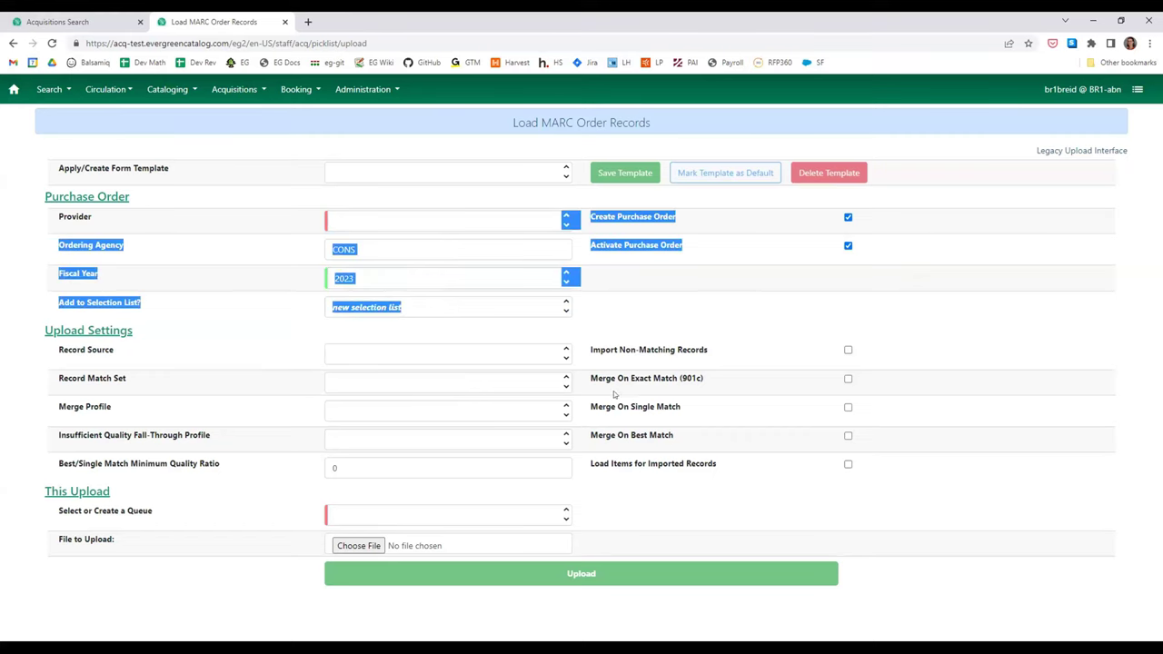
click(684, 518)
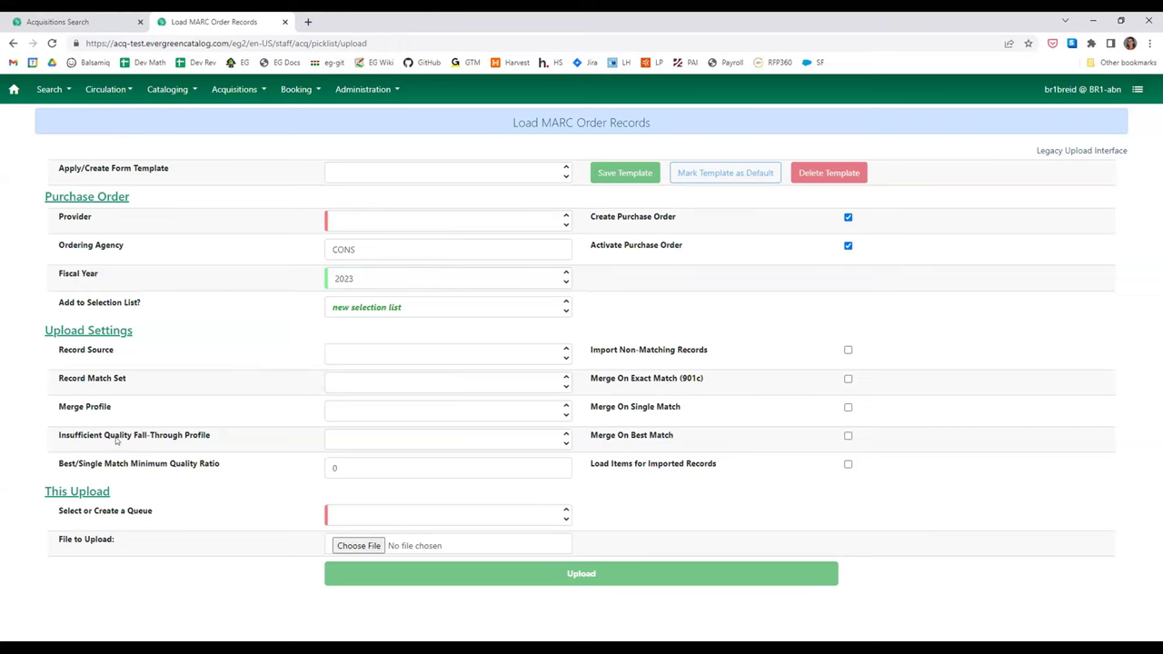
- Open the Discworld selection list and its import queue, selecting The fifth elephant record
click(117, 25)
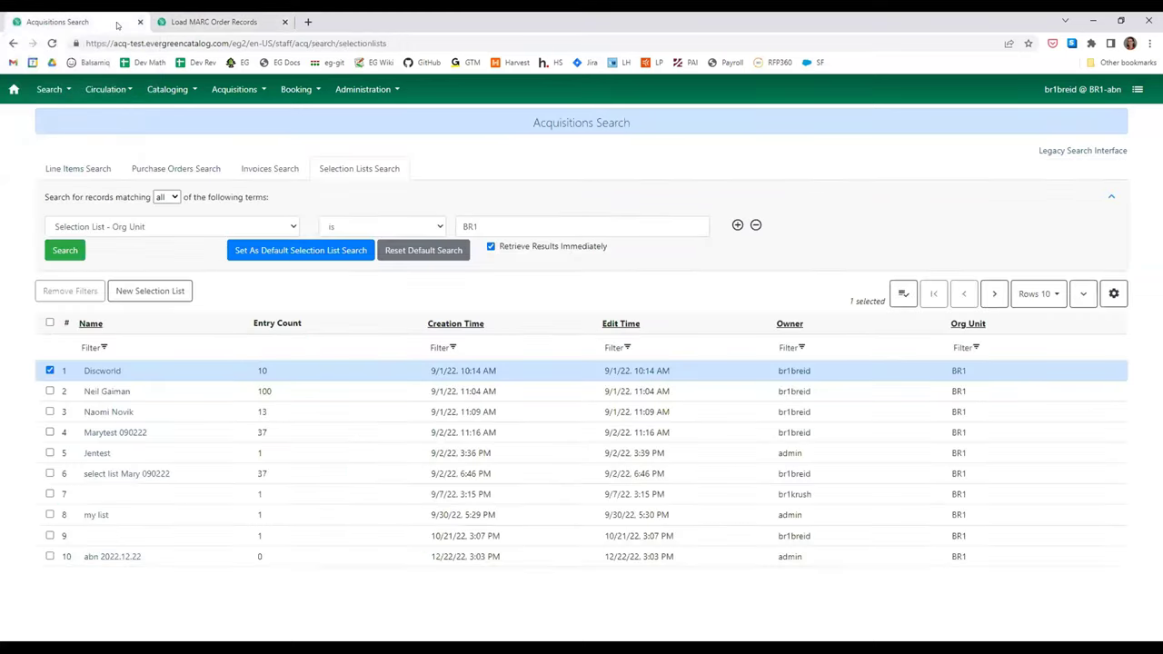
click(94, 371)
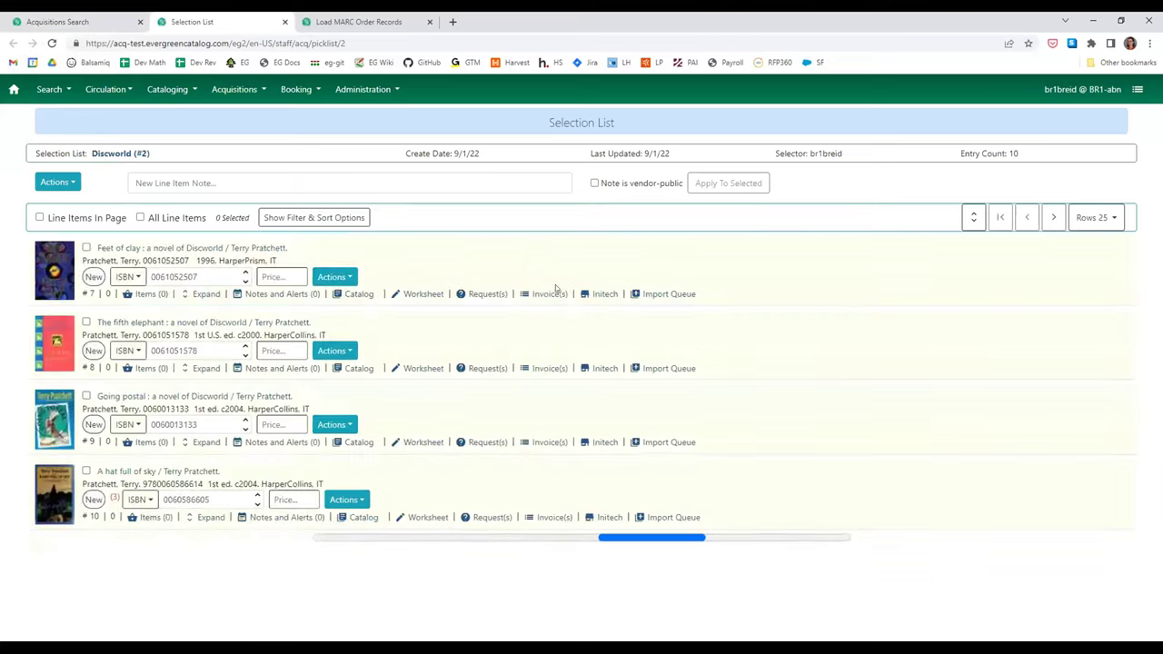
click(635, 294)
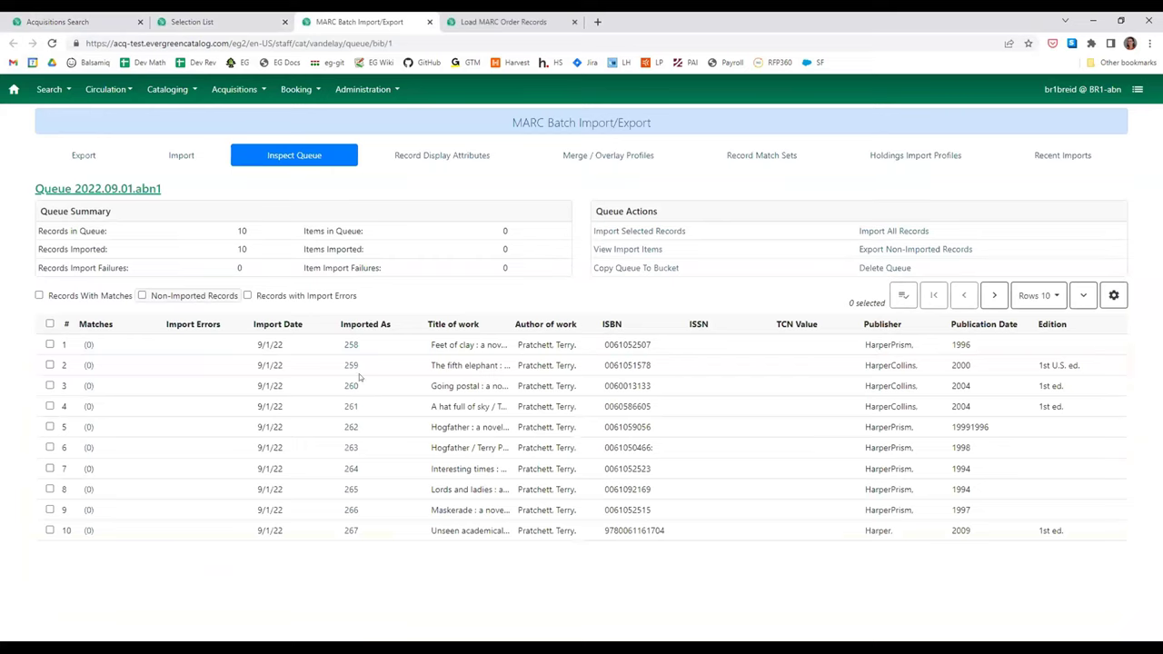
drag(294, 365, 264, 375)
click(262, 365)
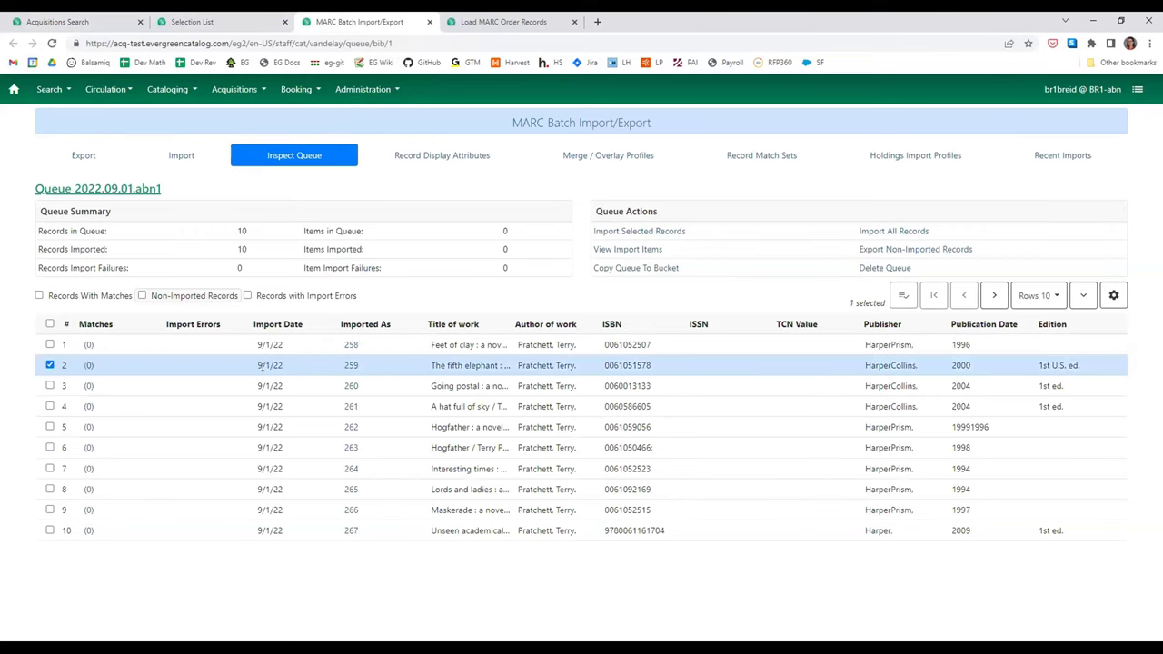
- Check the Discworld list and import queue tabs, then return to the MARC order upload form
click(215, 18)
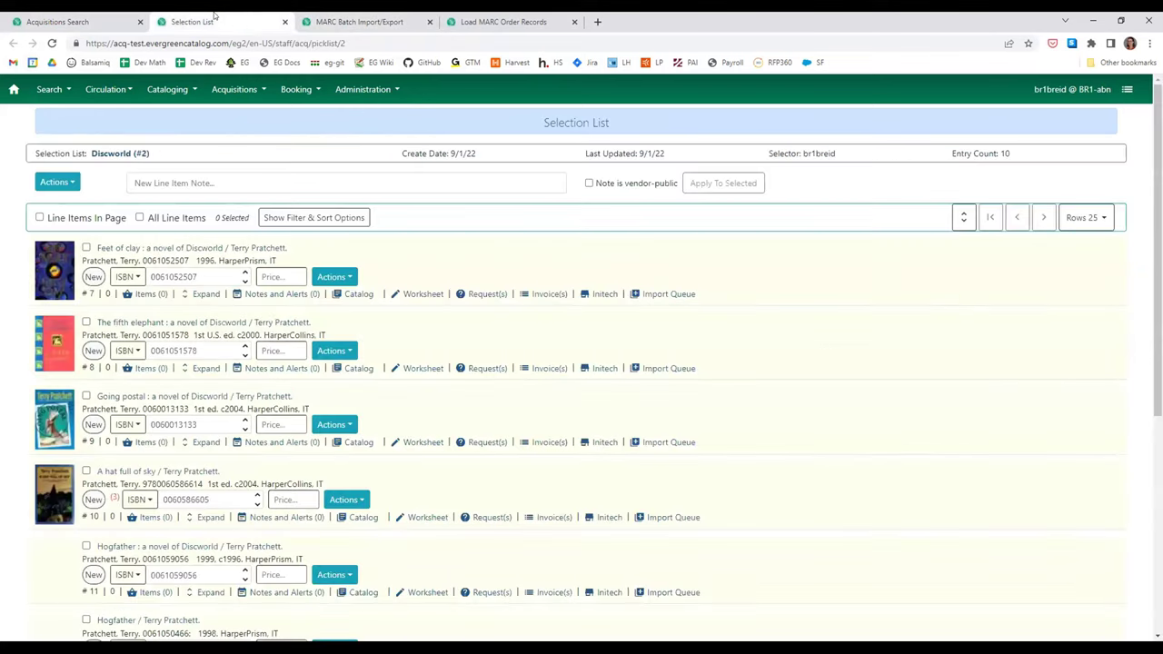
click(348, 24)
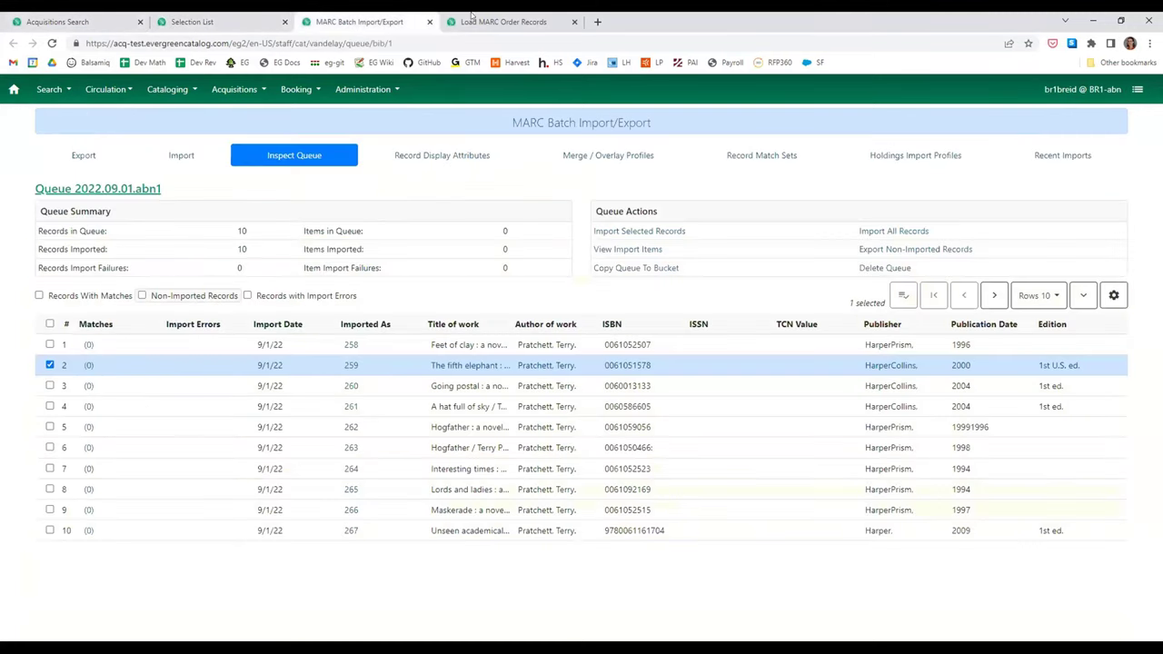
click(491, 18)
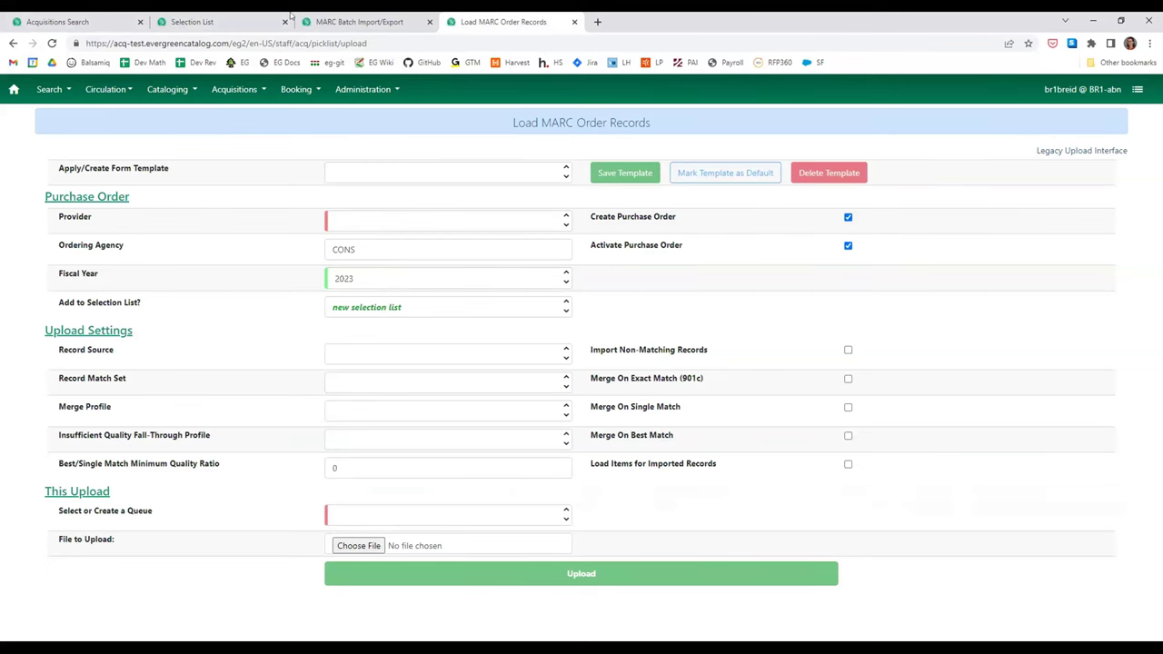
- Review the Discworld Selection List Actions menu, then open the Legacy Upload Interface from the upload form
click(222, 22)
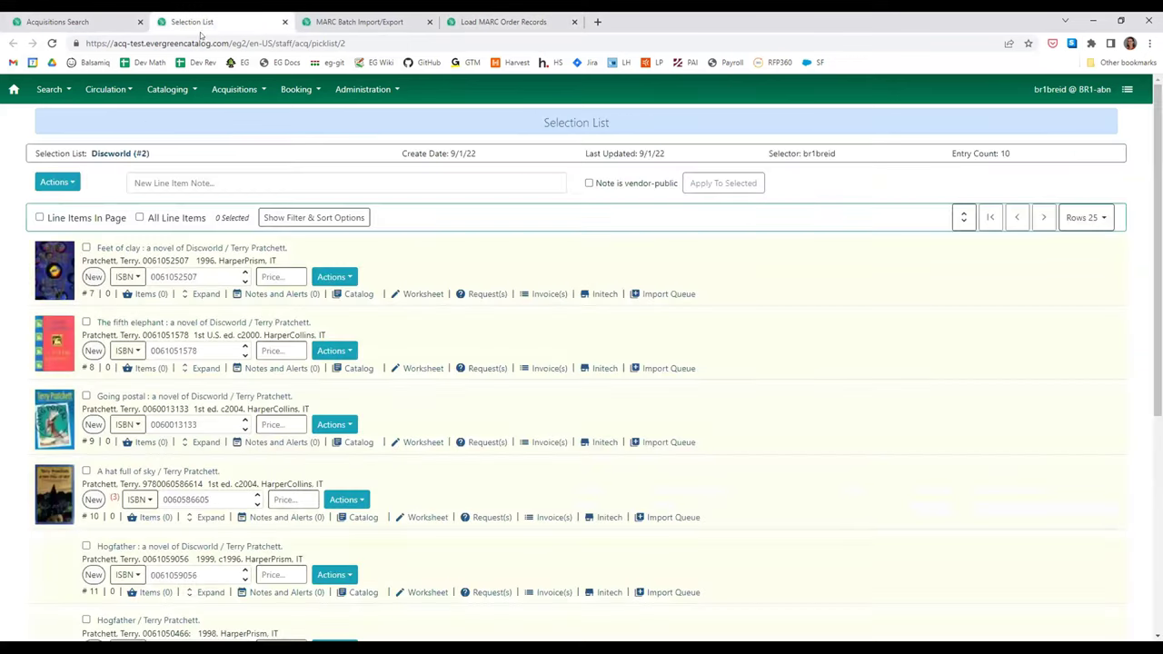
click(57, 182)
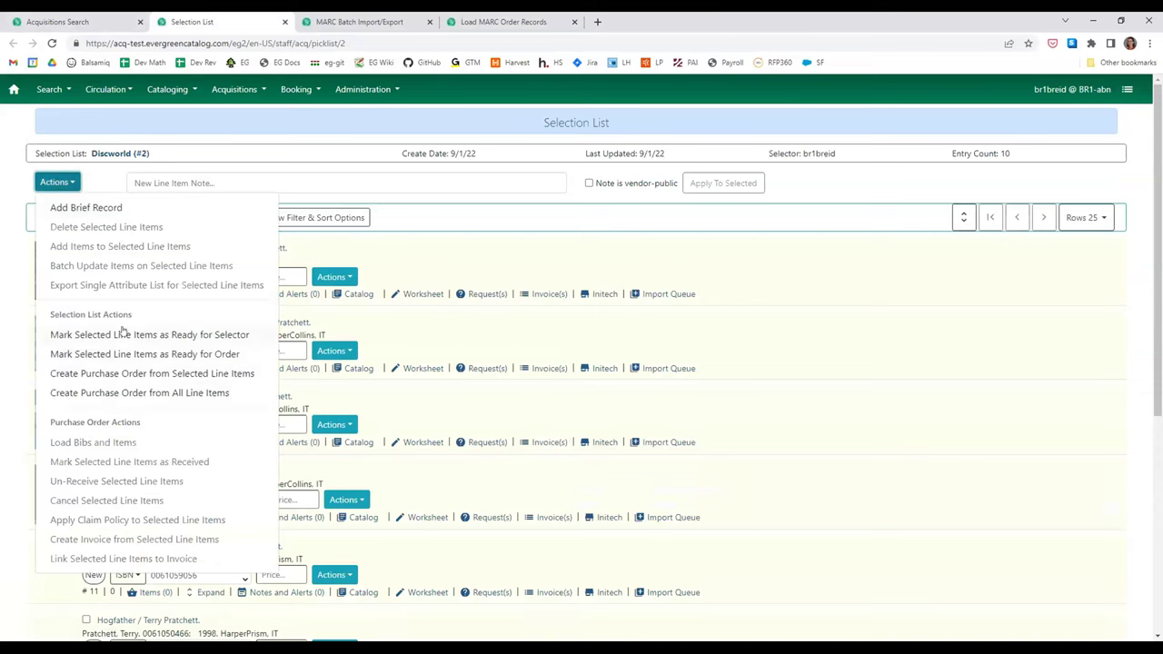
click(340, 42)
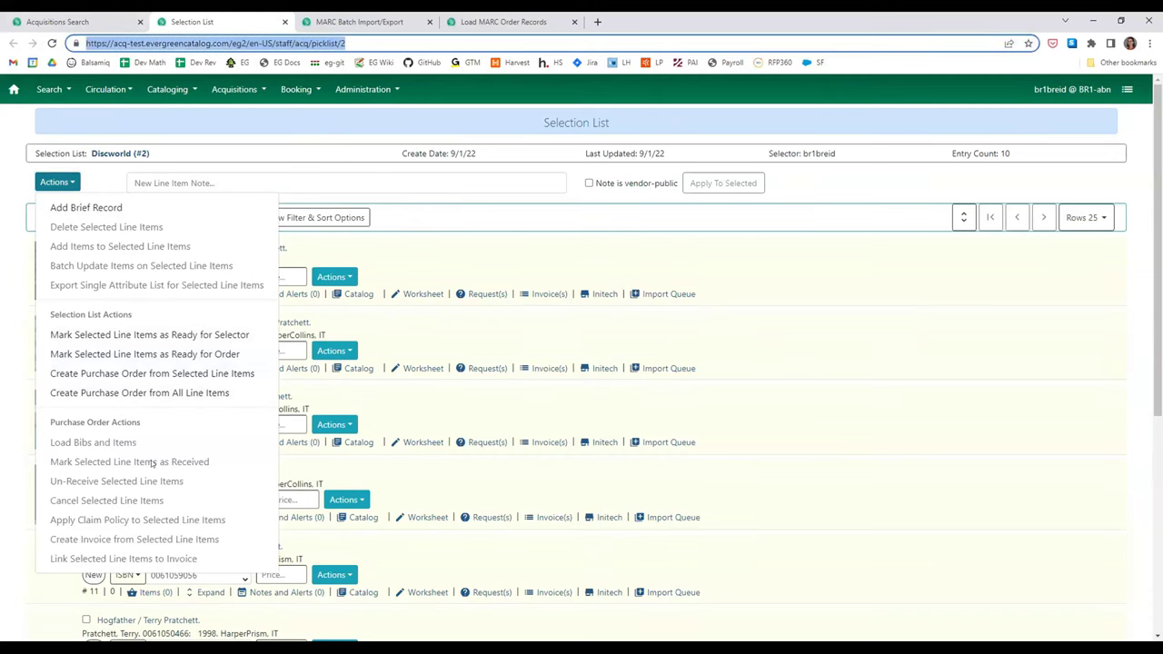
click(509, 21)
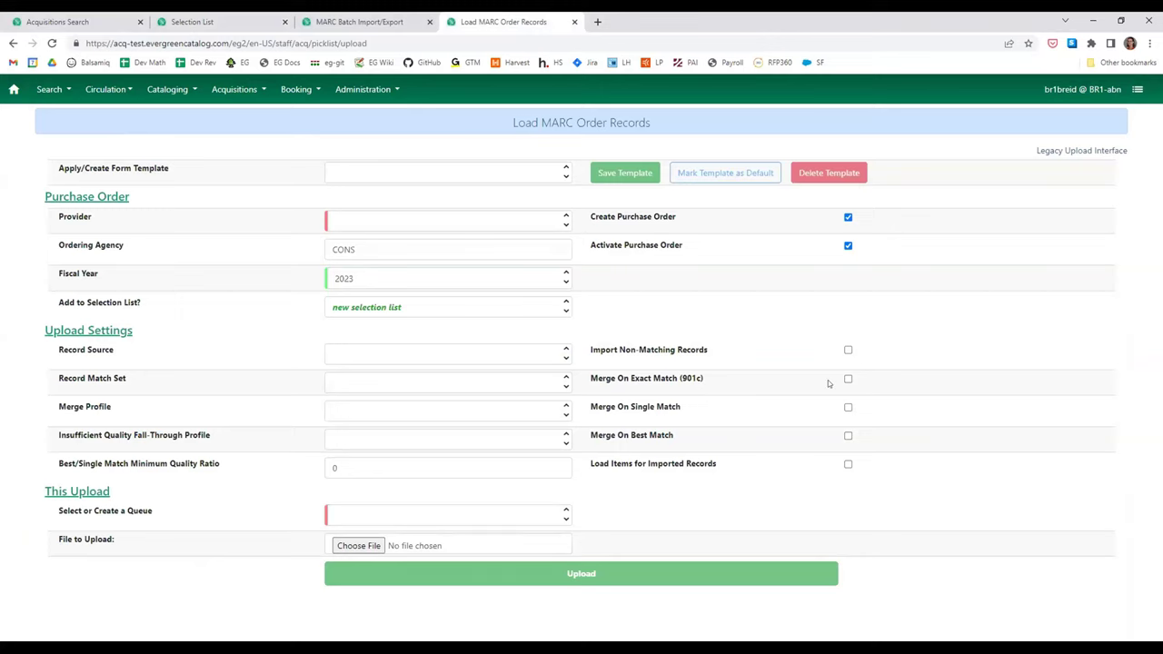
click(1088, 150)
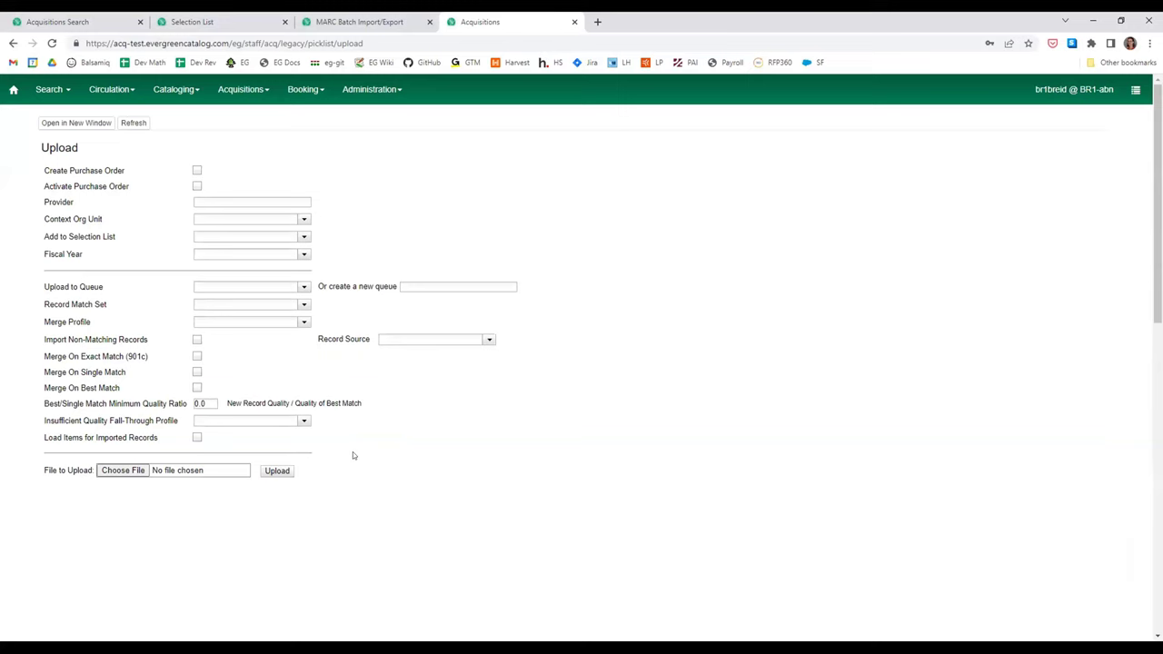
- Go back from the legacy Upload page and highlight the 'Legacy Upload Interface' link text
key(alt+Left)
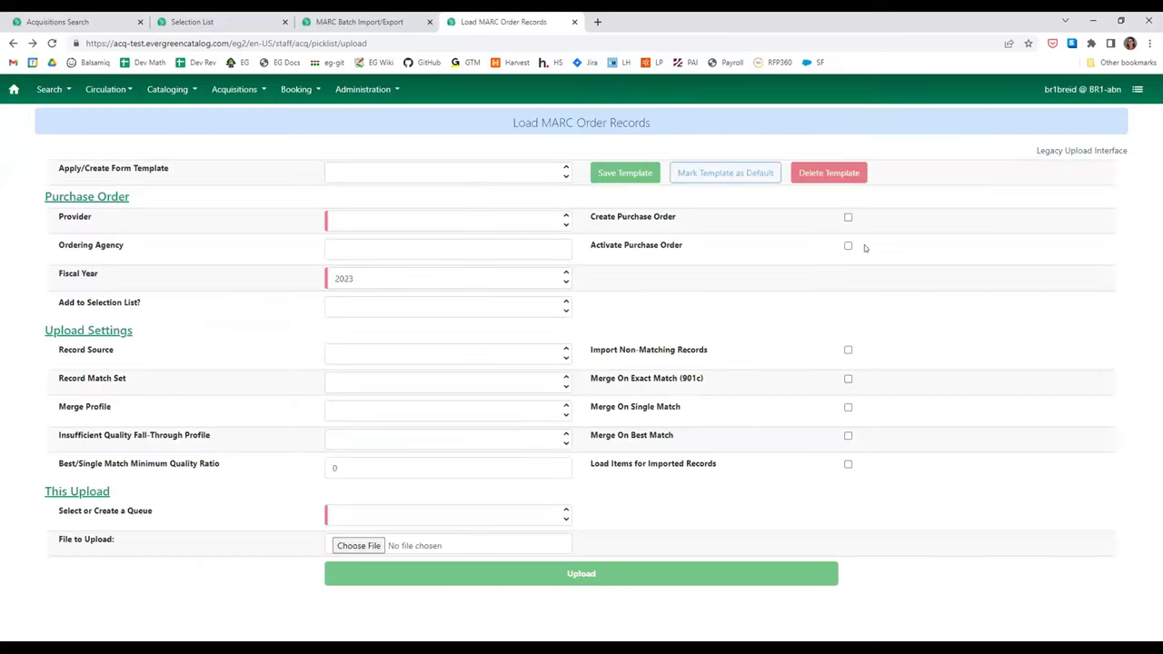
drag(1035, 151, 1131, 151)
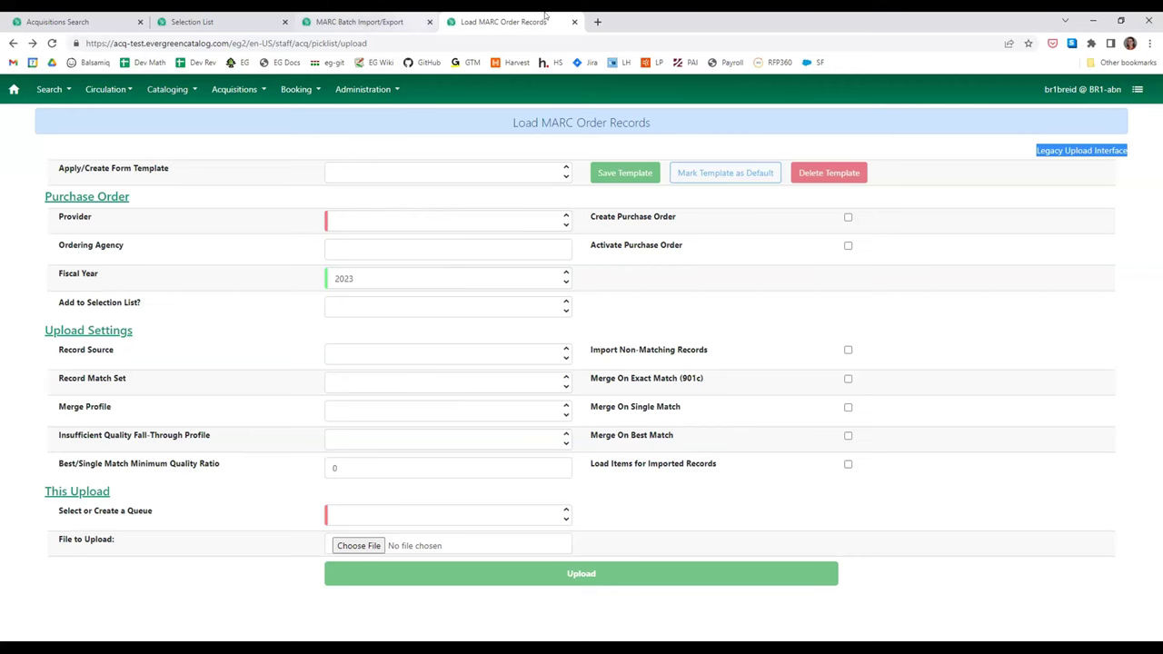
- Close the order upload, batch import/export and selection list tabs
click(573, 21)
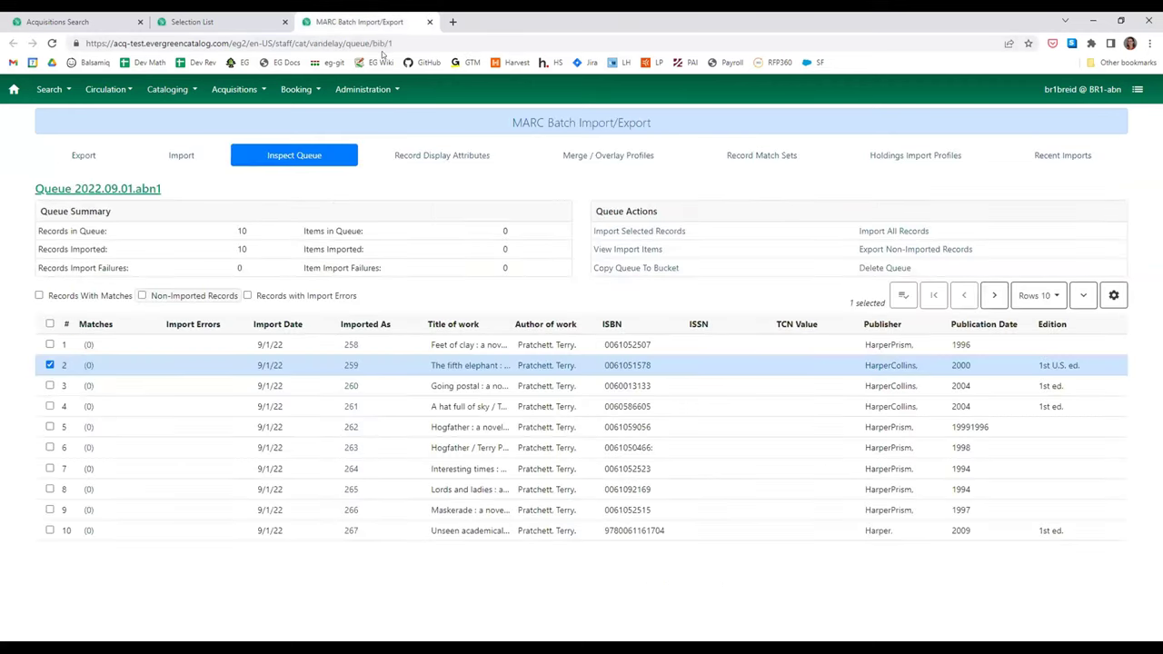
click(430, 21)
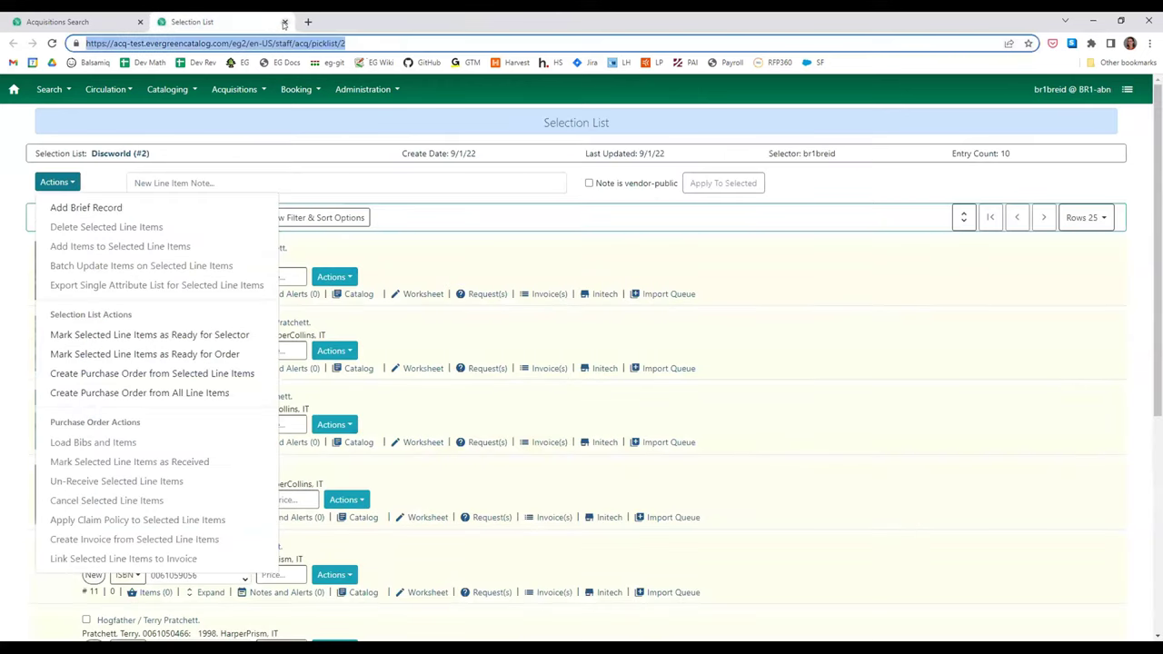
click(285, 20)
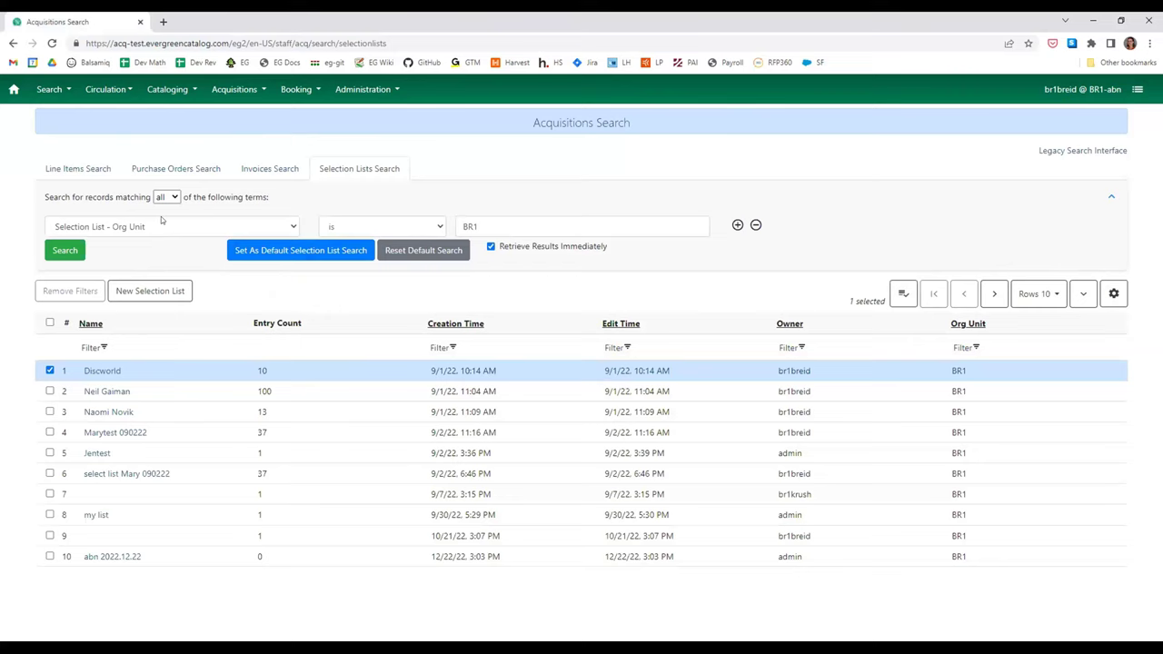
- Search purchase orders without the On-Order status, sort by edit time, and open PO 71
click(202, 164)
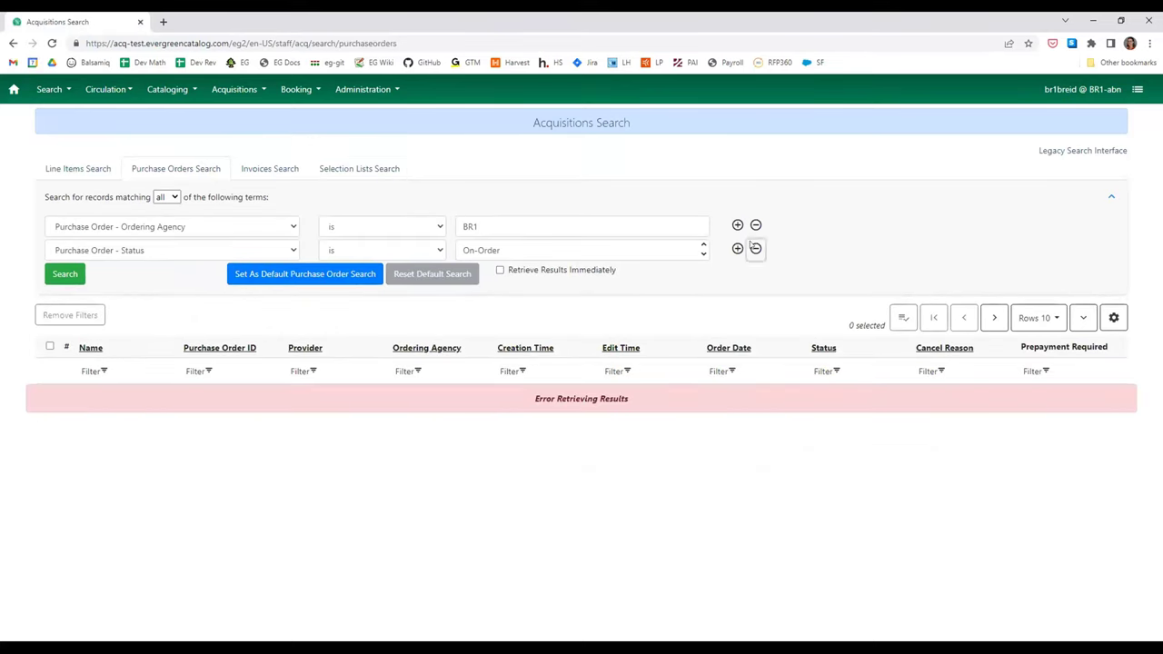
click(755, 248)
click(65, 253)
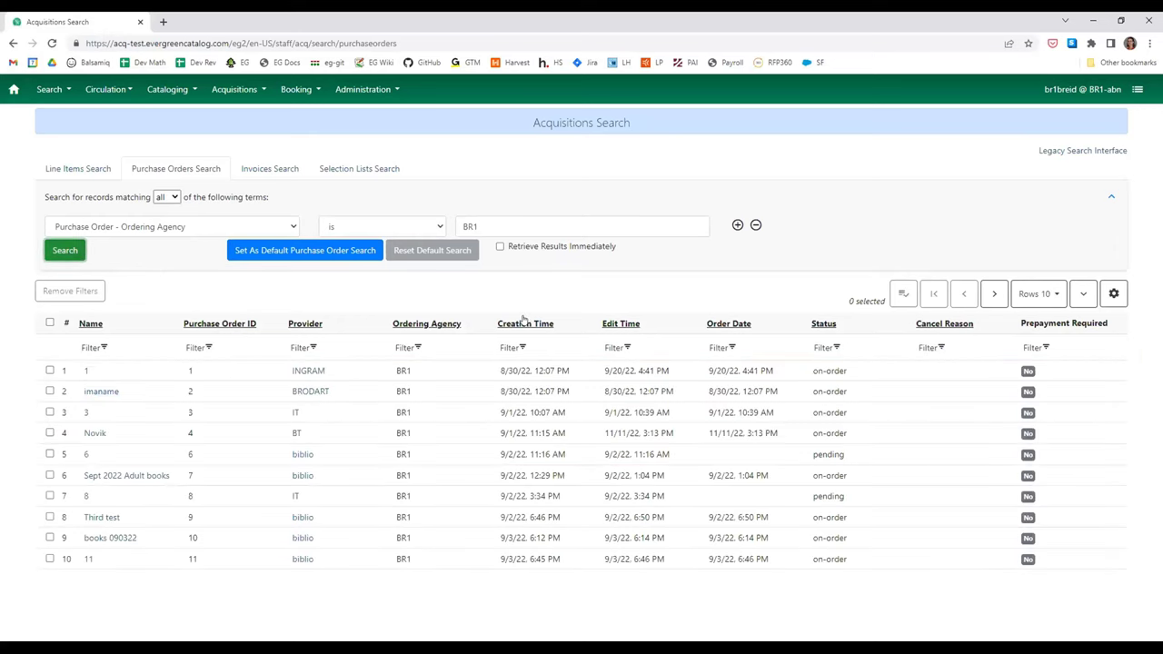
click(622, 324)
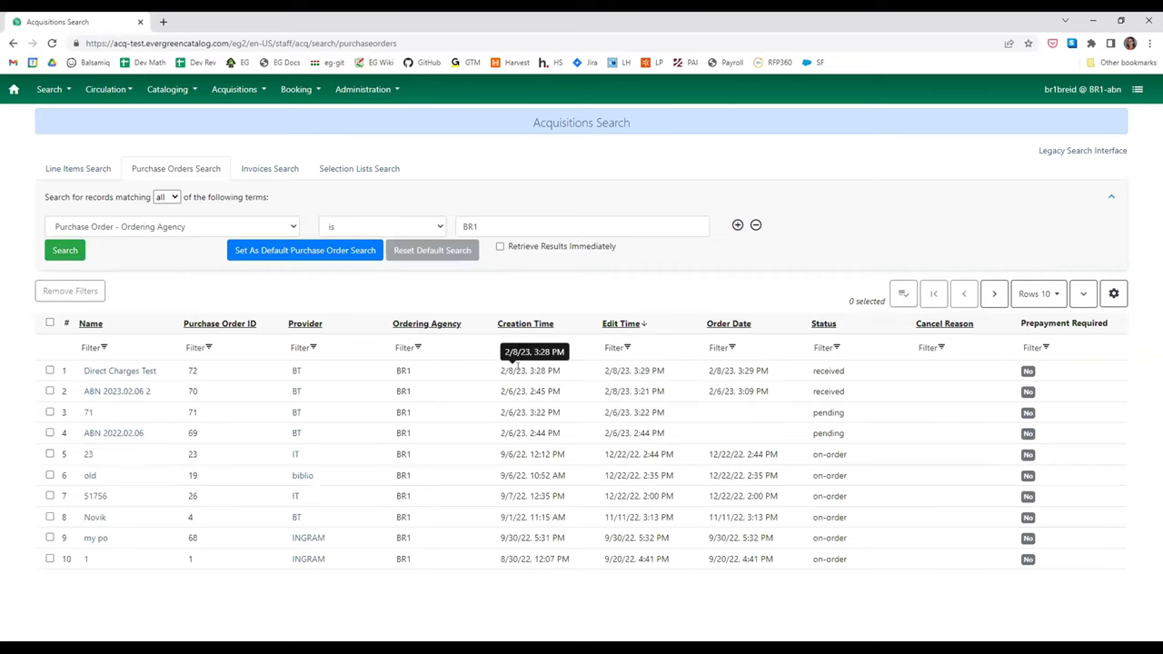
click(88, 413)
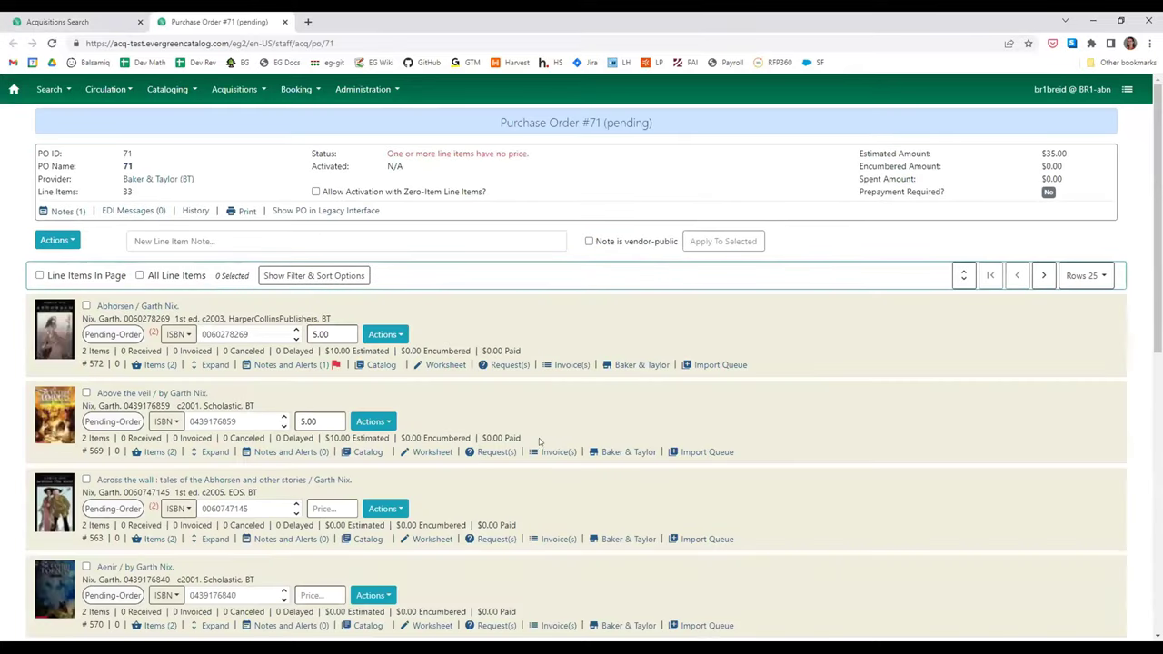
- Open the first line item's import queue, ABN2022.02.06.3
click(718, 364)
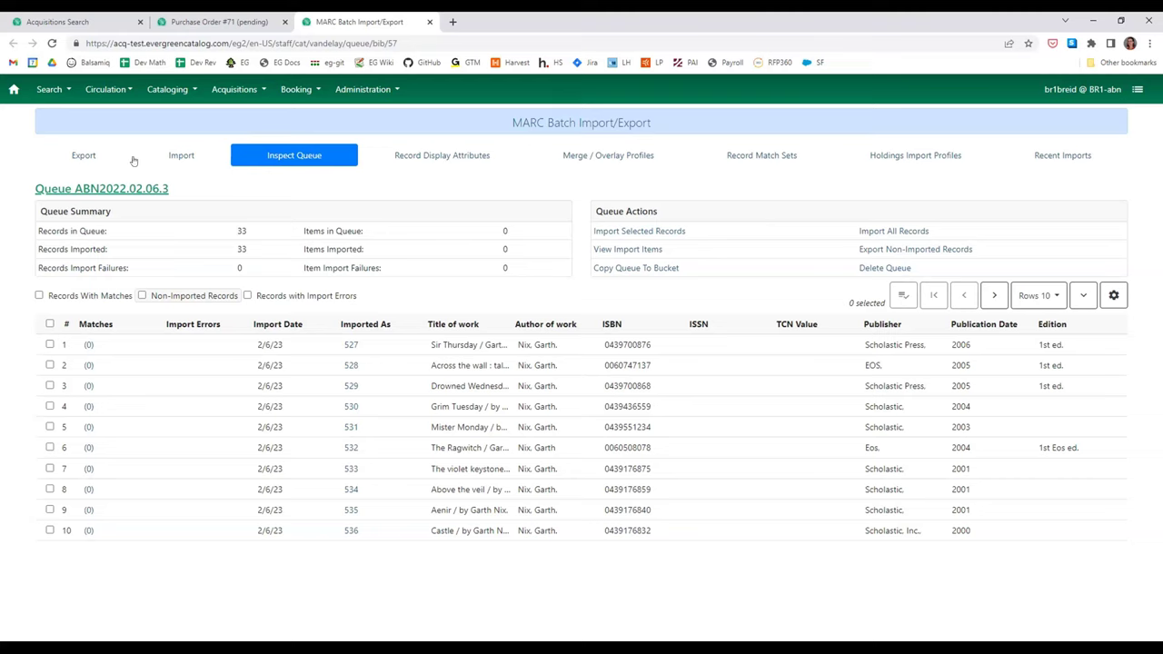
- Open Inspect Queue in MARC Batch Import/Export and list the Acquisitions Records queues
click(167, 89)
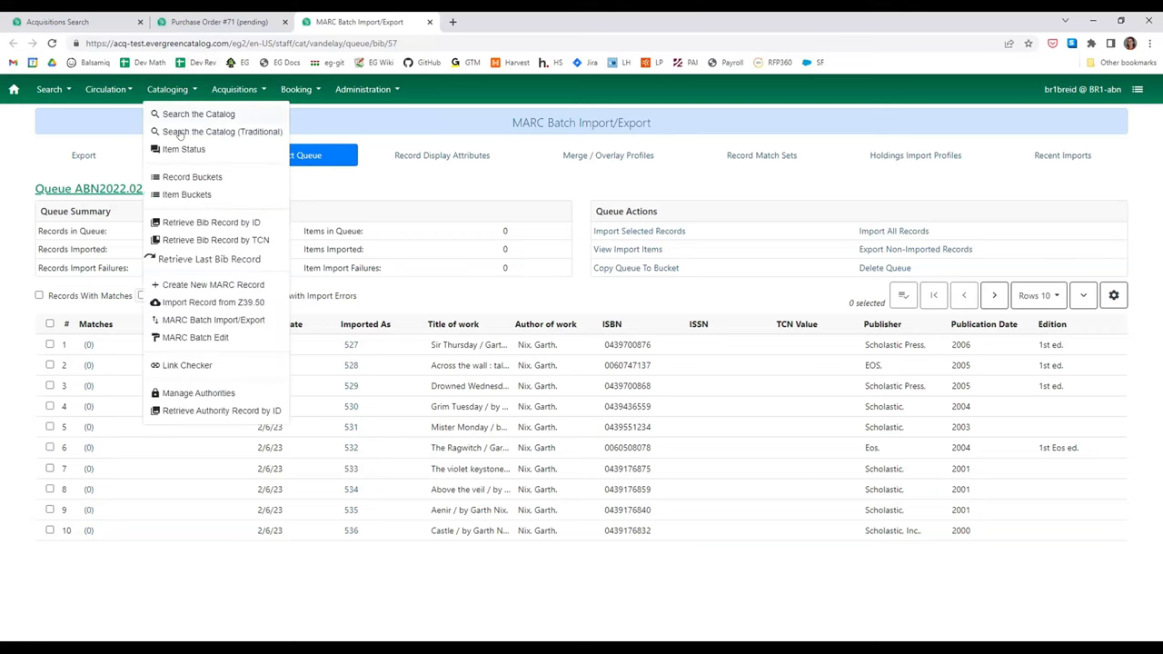
click(247, 318)
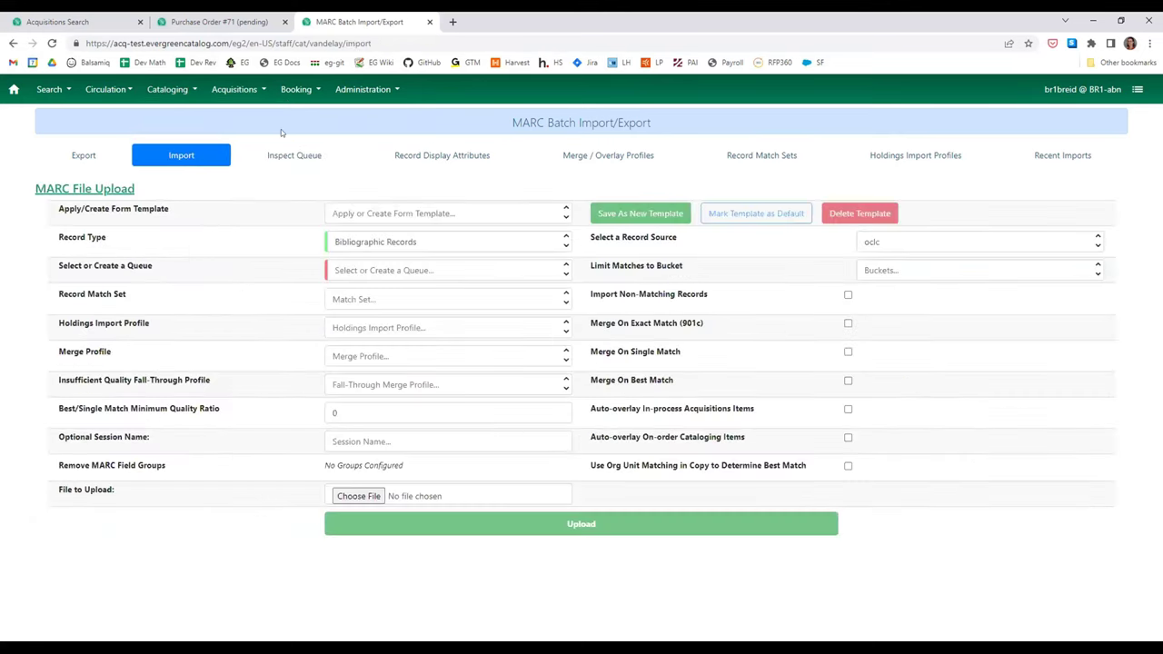
click(289, 162)
click(200, 213)
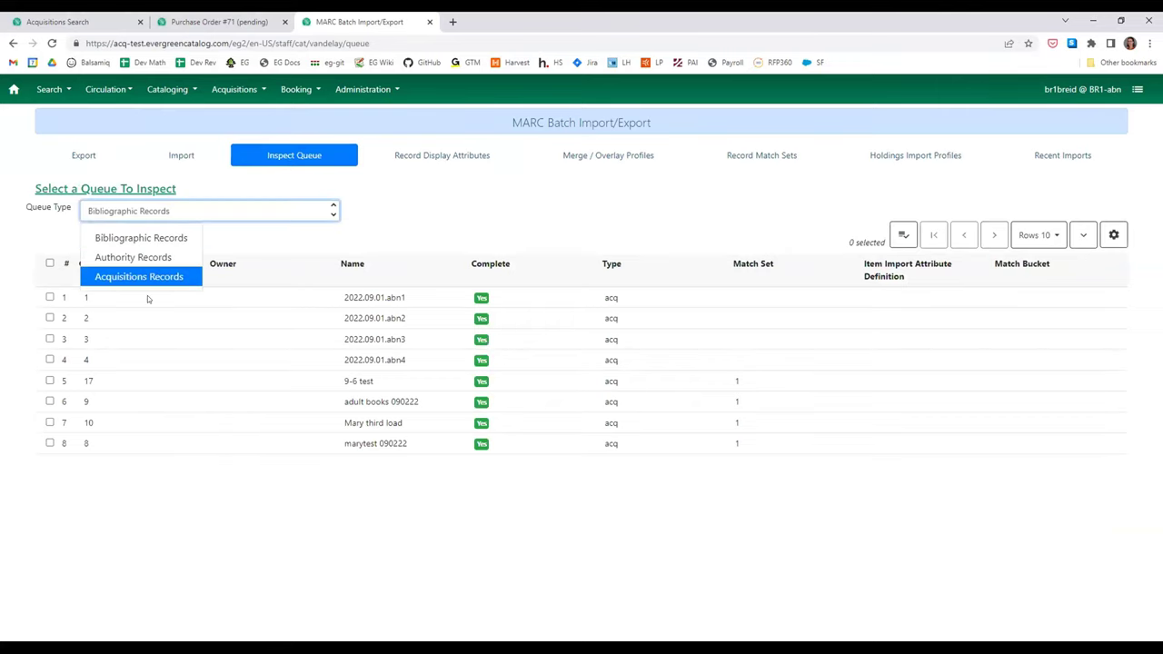
click(151, 279)
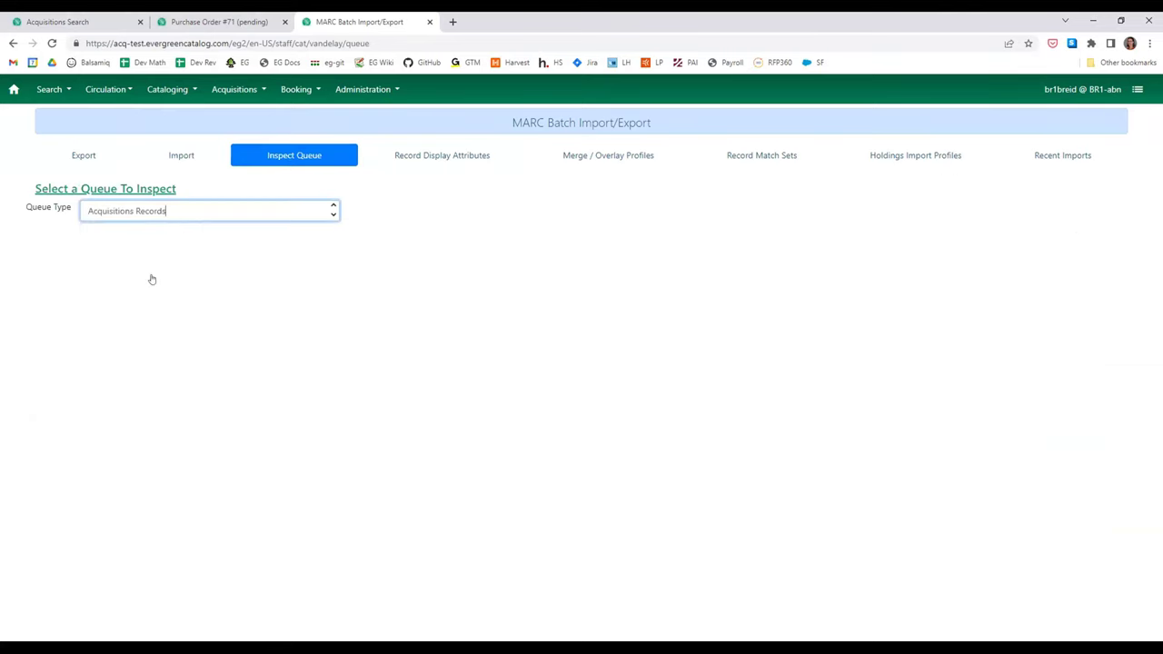
- Compare the Bibliographic Records and Authority Records queue lists
click(221, 205)
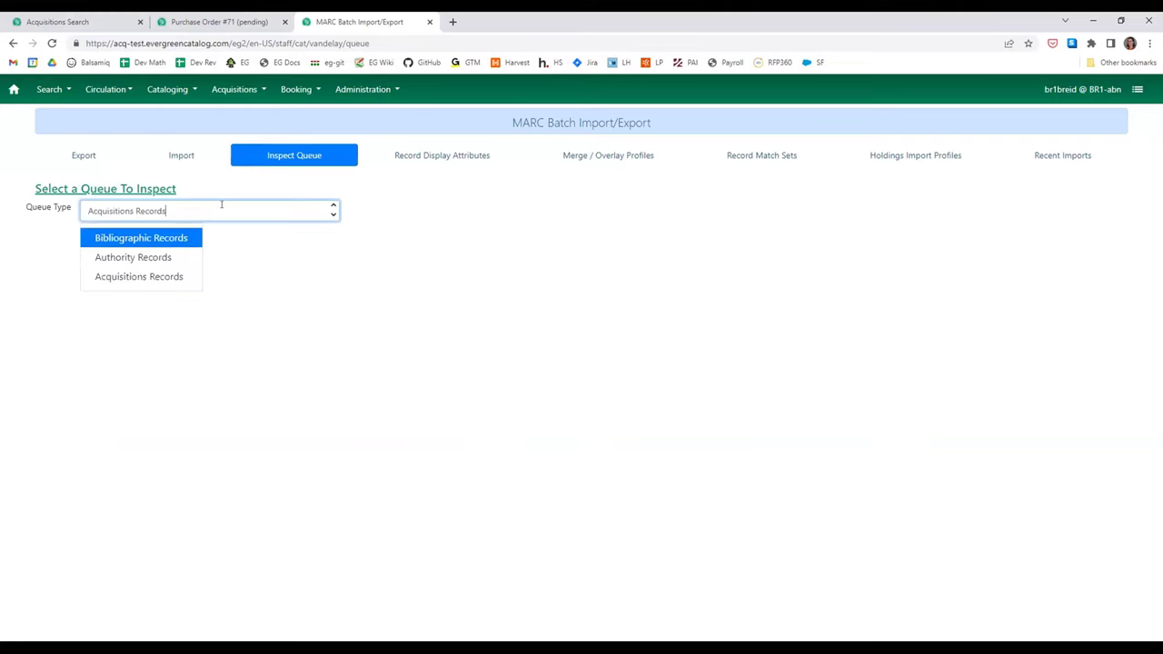
click(141, 238)
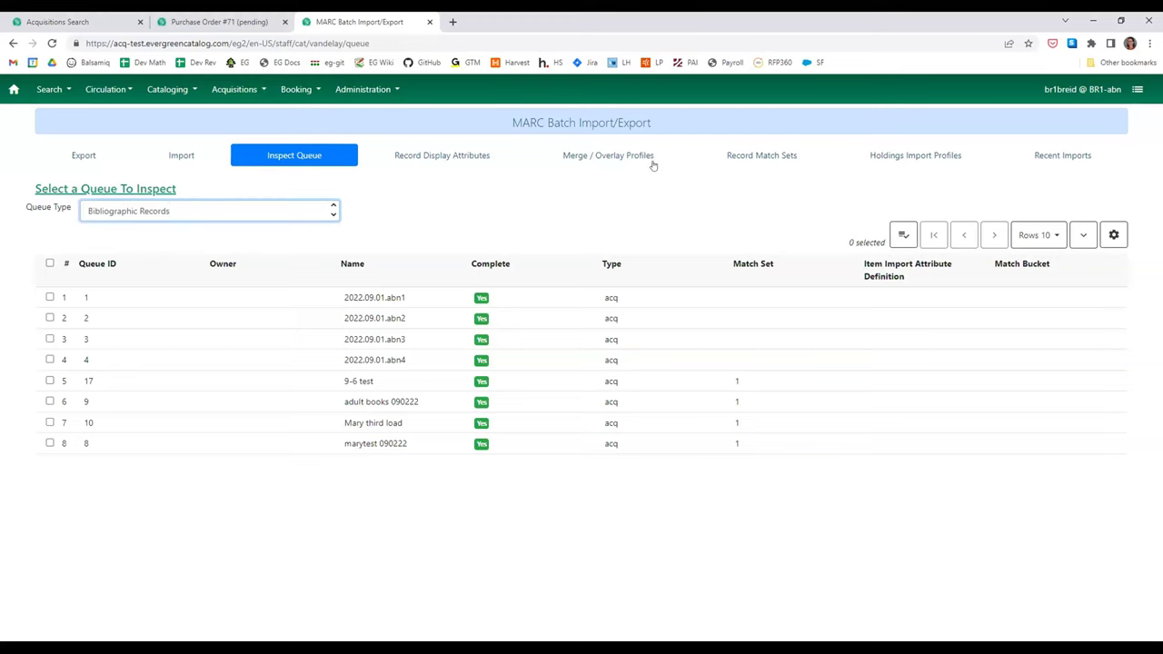
click(1043, 238)
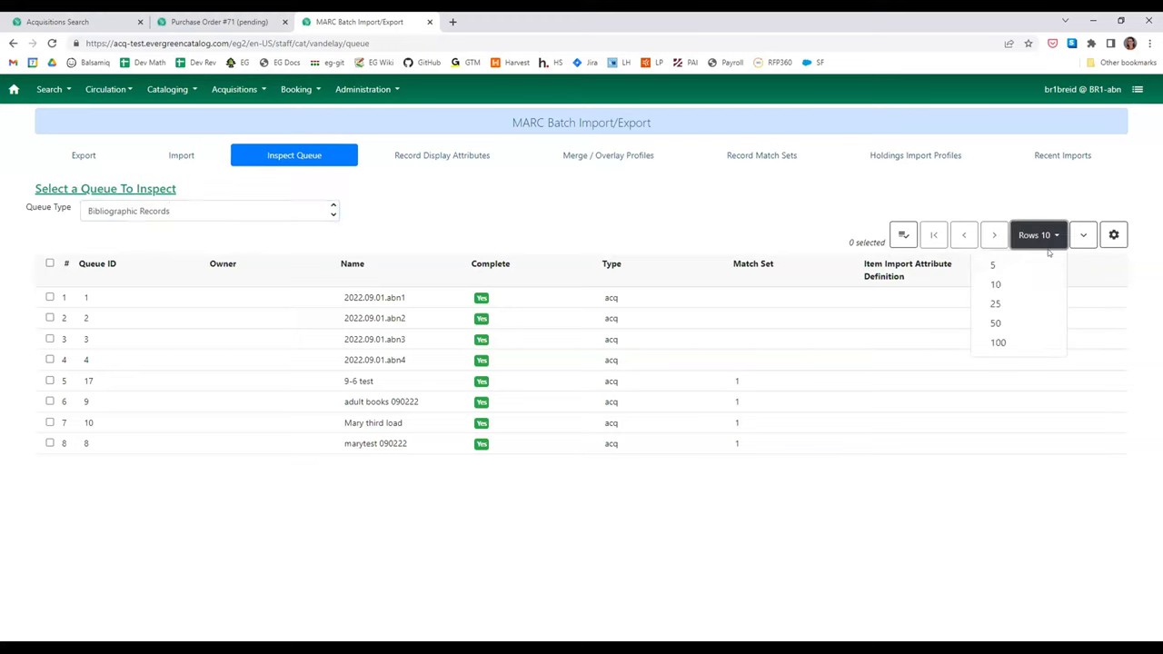
click(1021, 341)
click(168, 211)
click(168, 258)
click(182, 211)
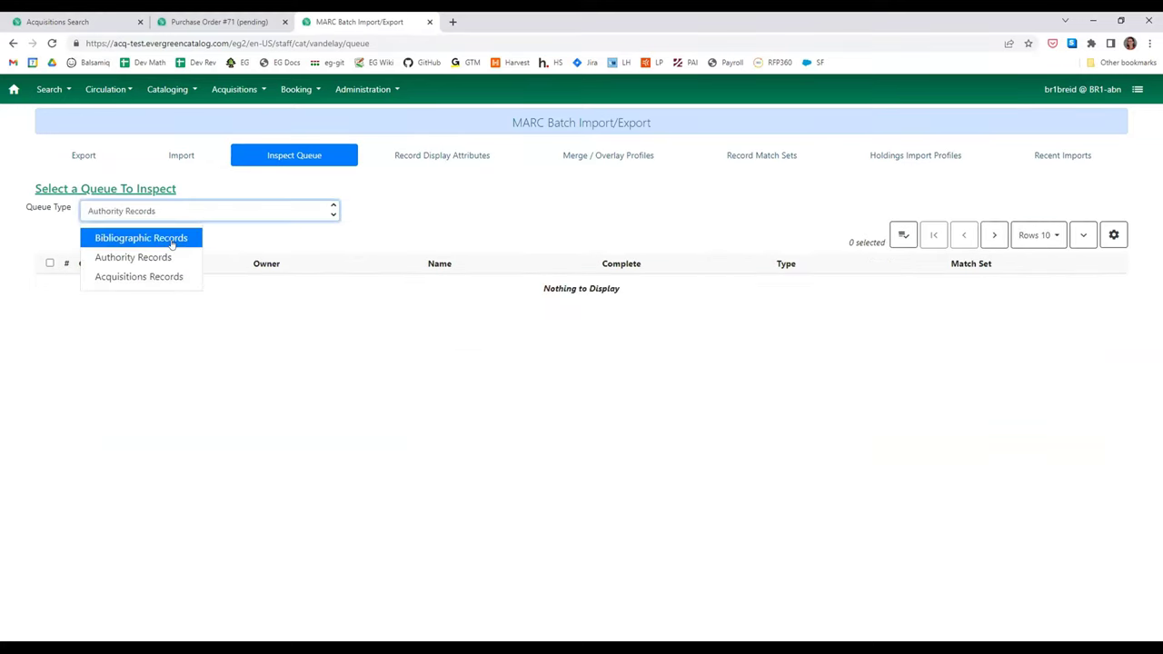
click(173, 239)
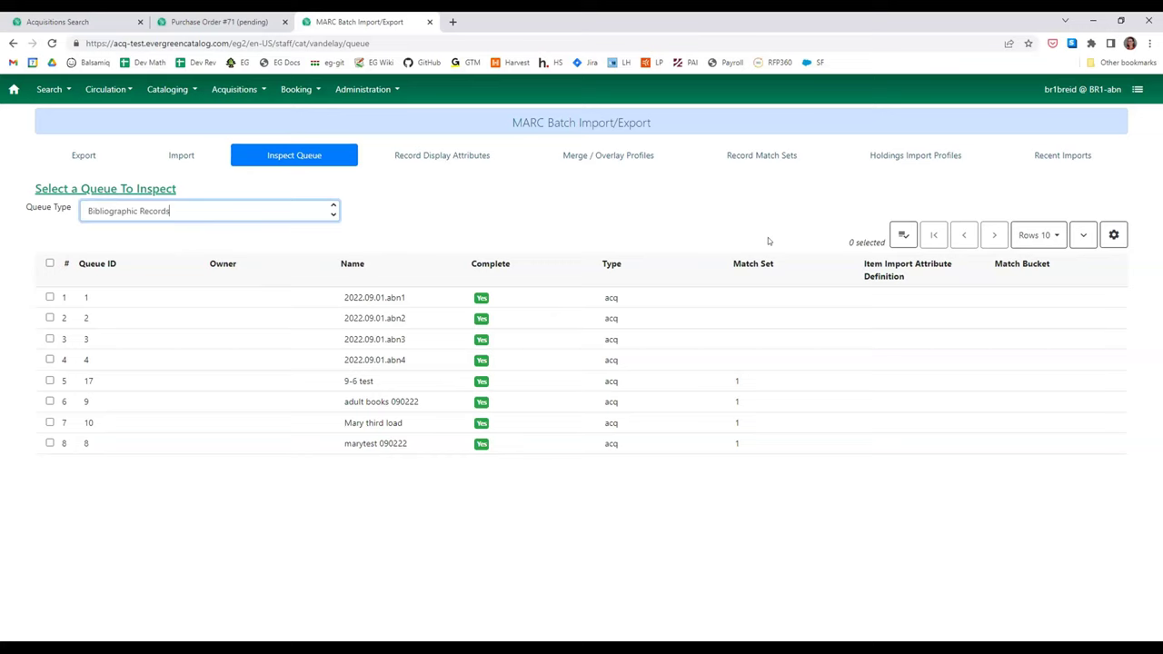
- Return to Acquisitions Records queues, then close the import tab to reach PO 71
click(1027, 239)
click(1028, 244)
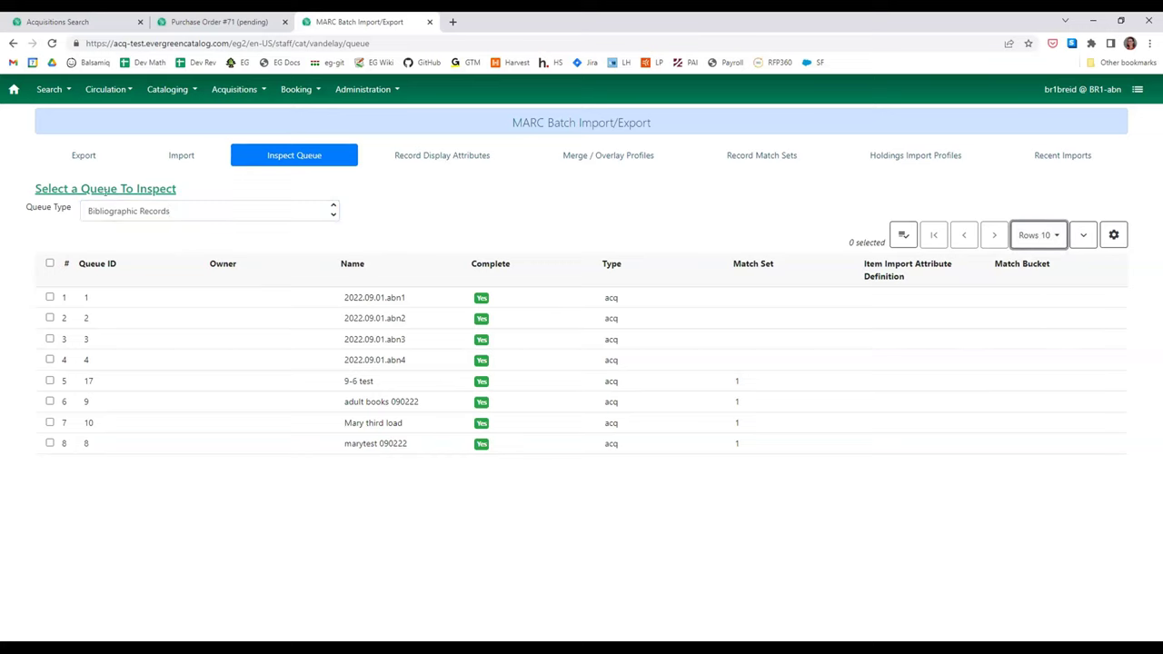
click(234, 213)
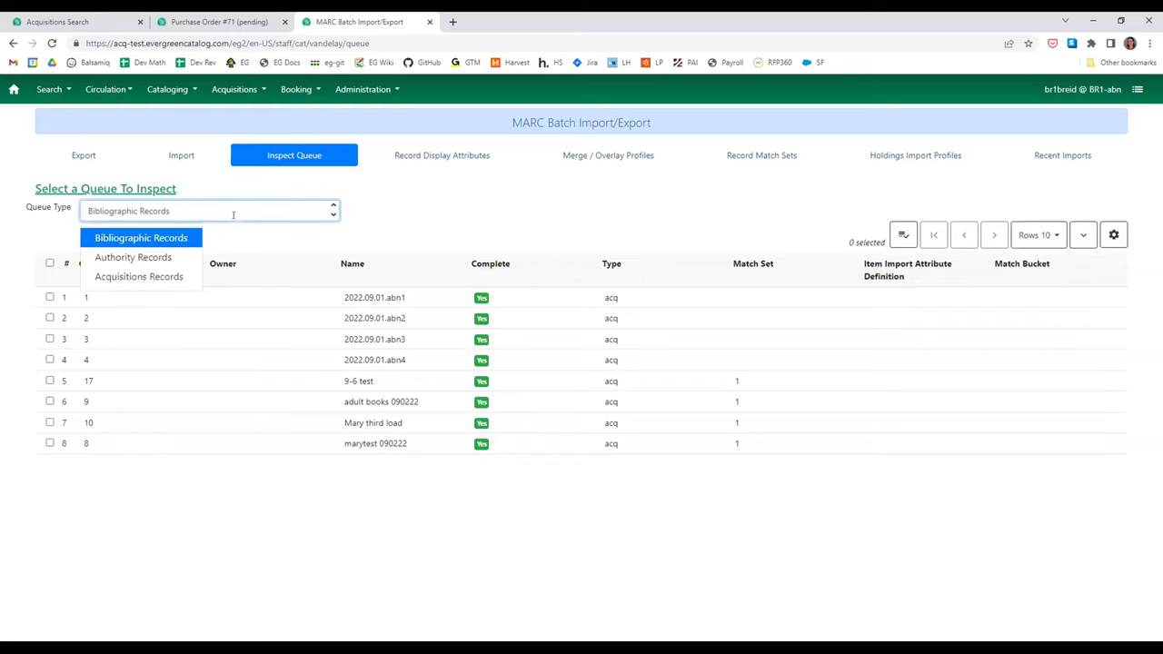
click(136, 275)
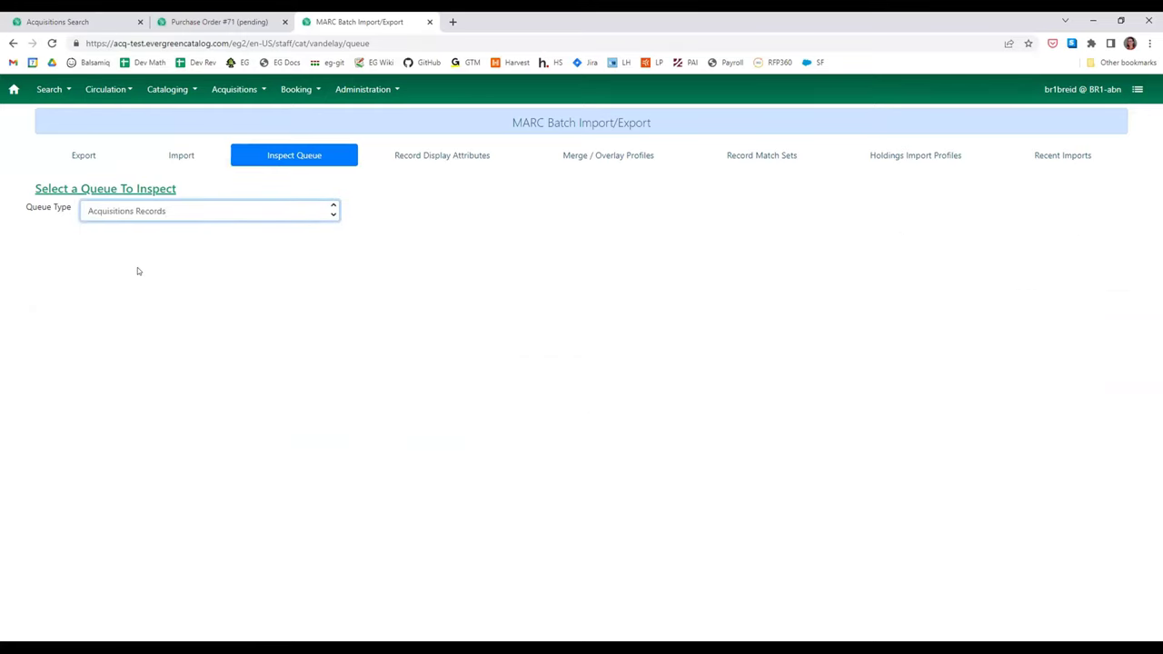
click(429, 23)
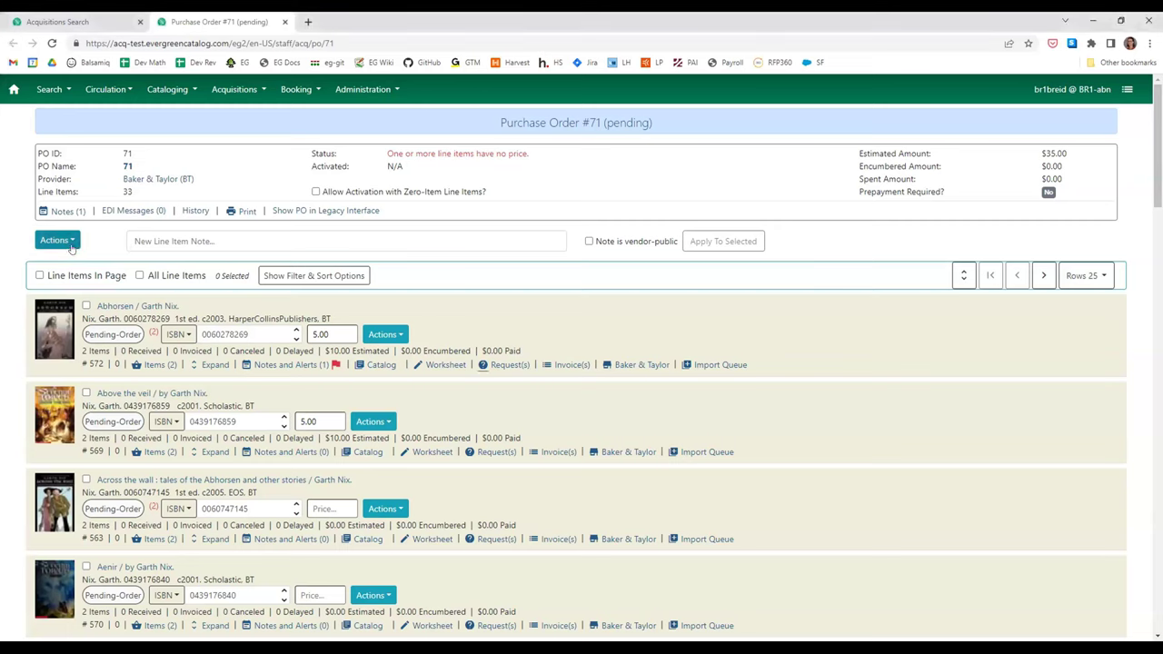
- Open Local Administration in a new tab from the Administration menu
click(56, 241)
click(71, 244)
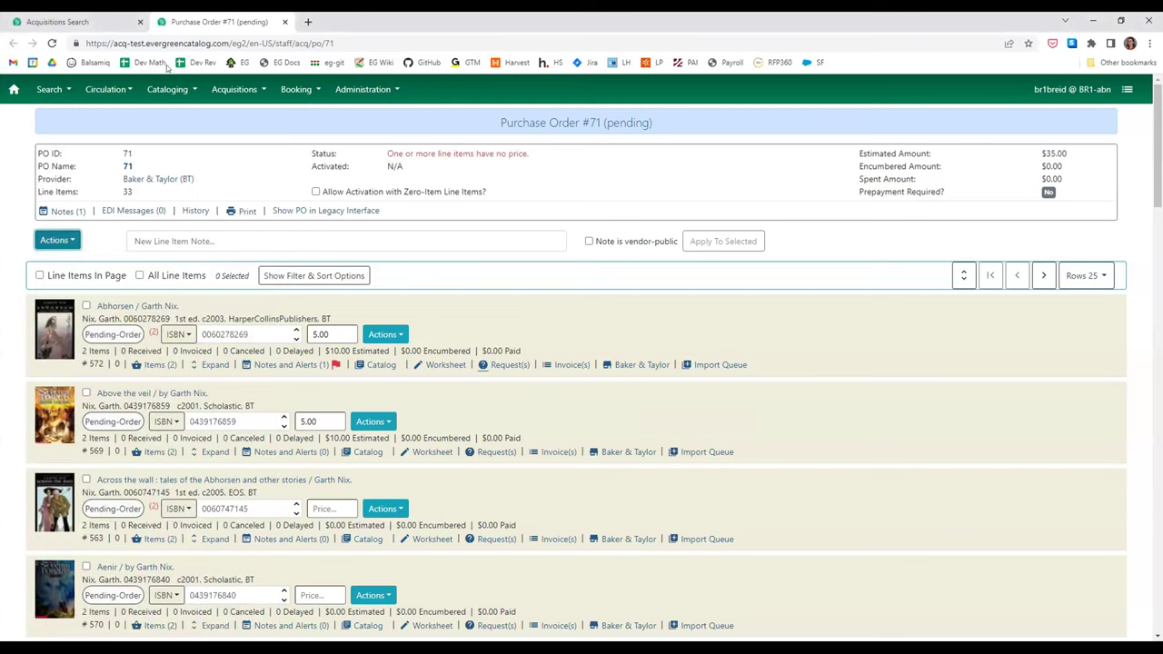
click(375, 91)
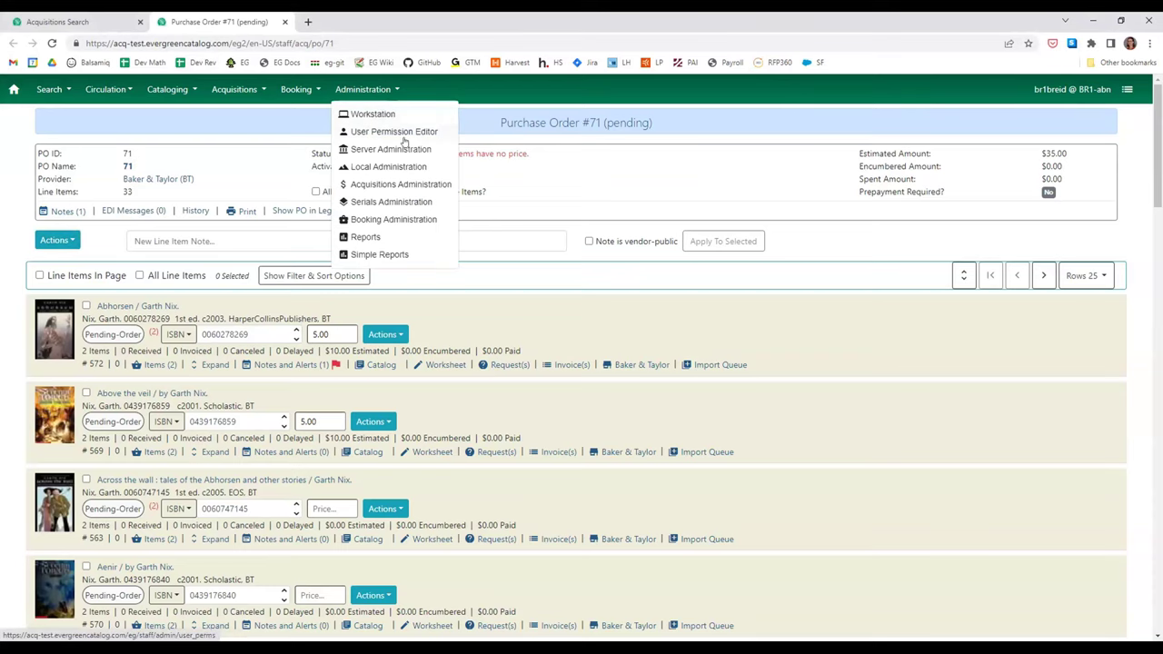
ctrl+click(419, 170)
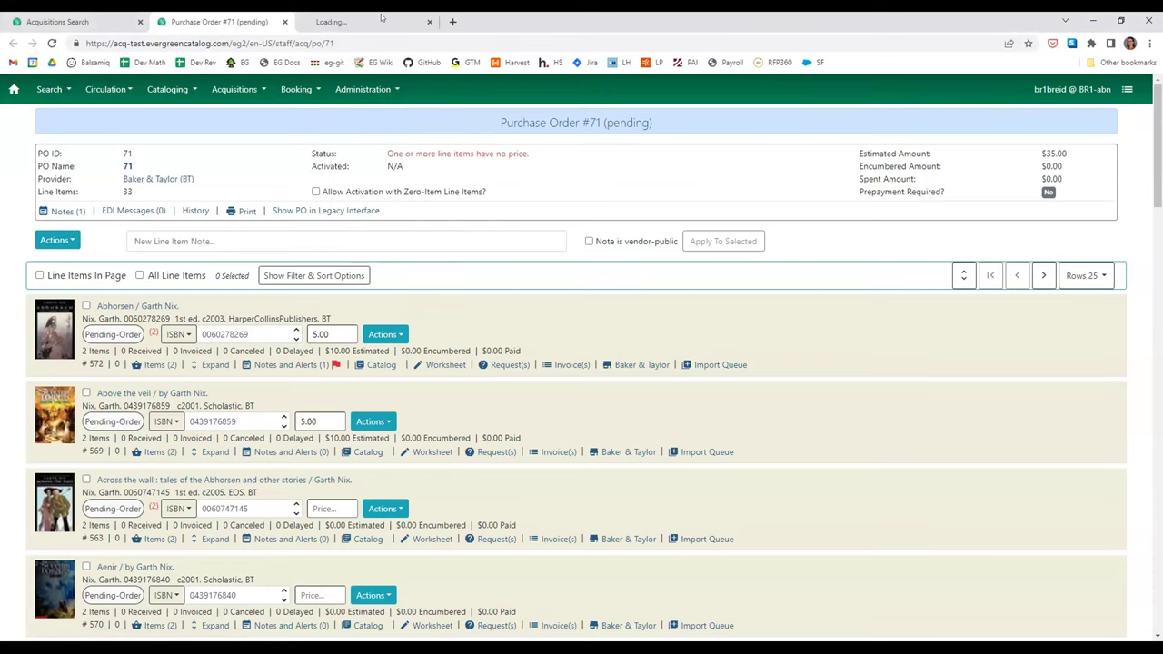
click(400, 21)
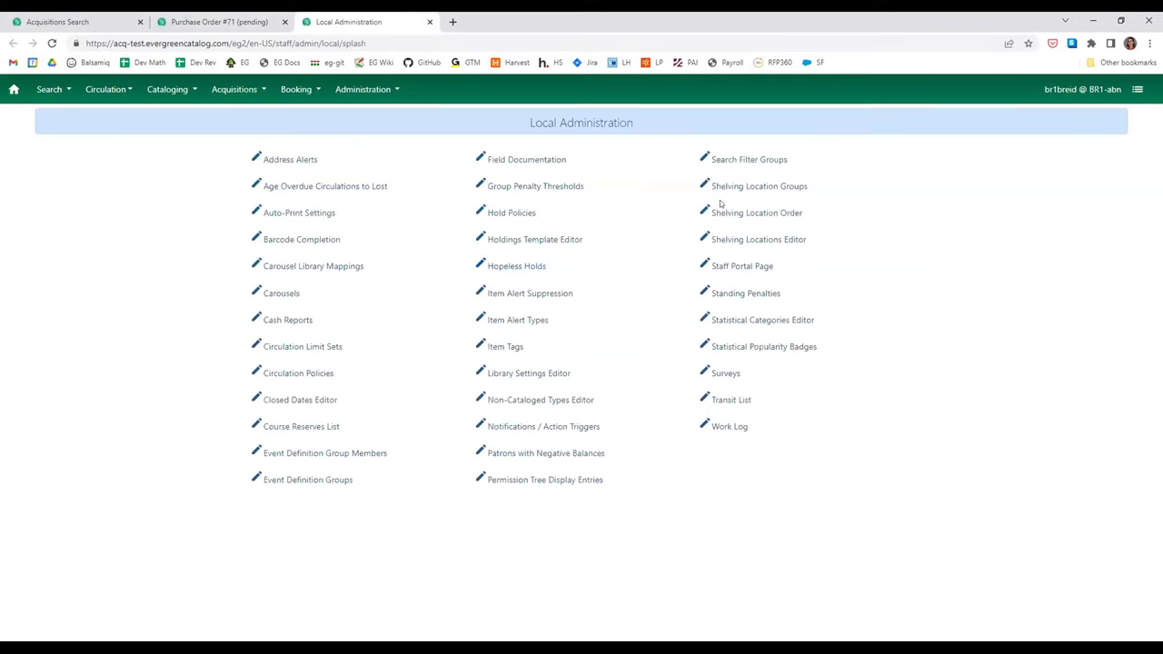
- Look at Shelving Location Order, go back, and open the Shelving Locations Editor for BR1
click(731, 214)
key(alt+Left)
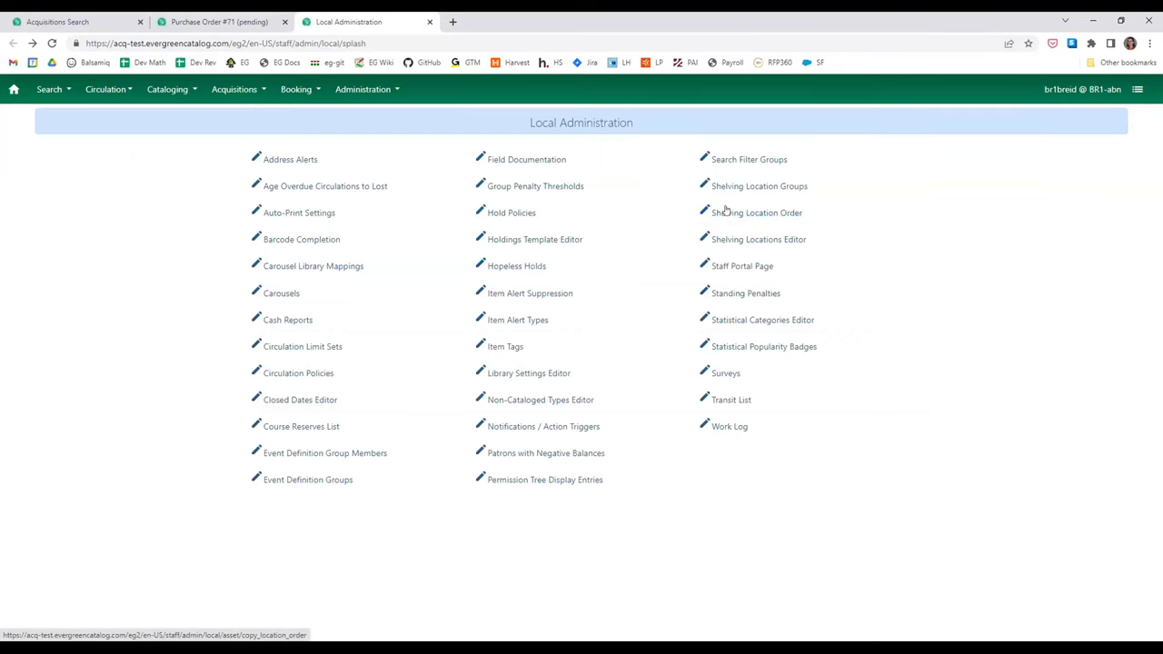
click(759, 240)
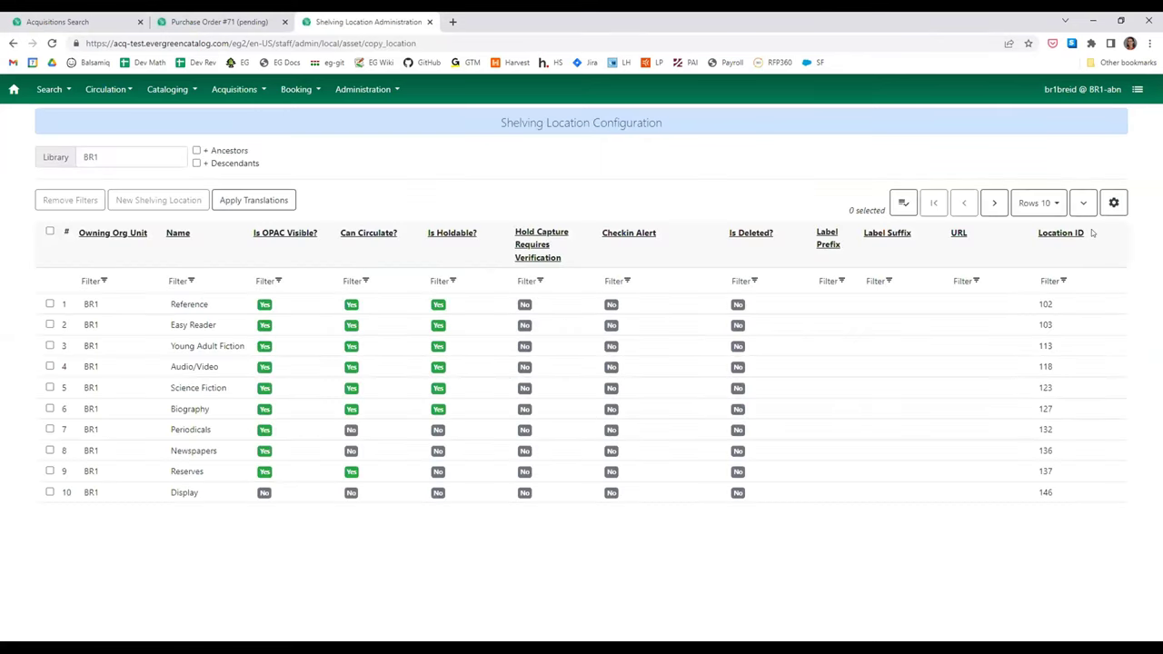
- Check the grid's Manage Actions Menu, then show the row actions for Young Adult Fiction
click(1113, 203)
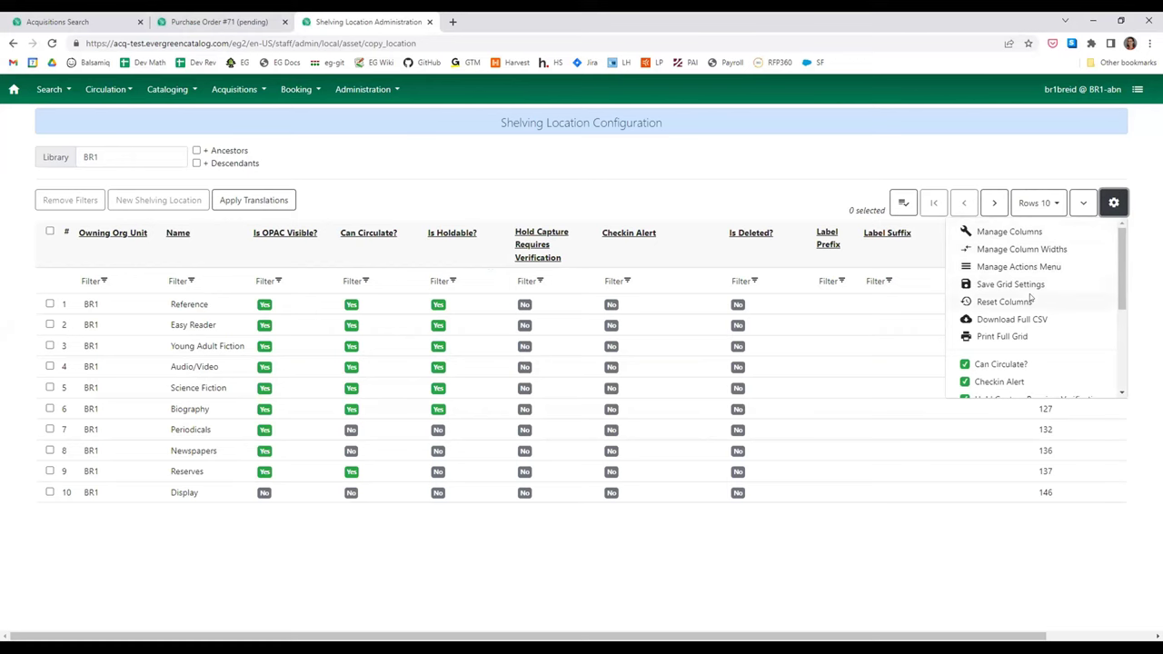
click(1023, 267)
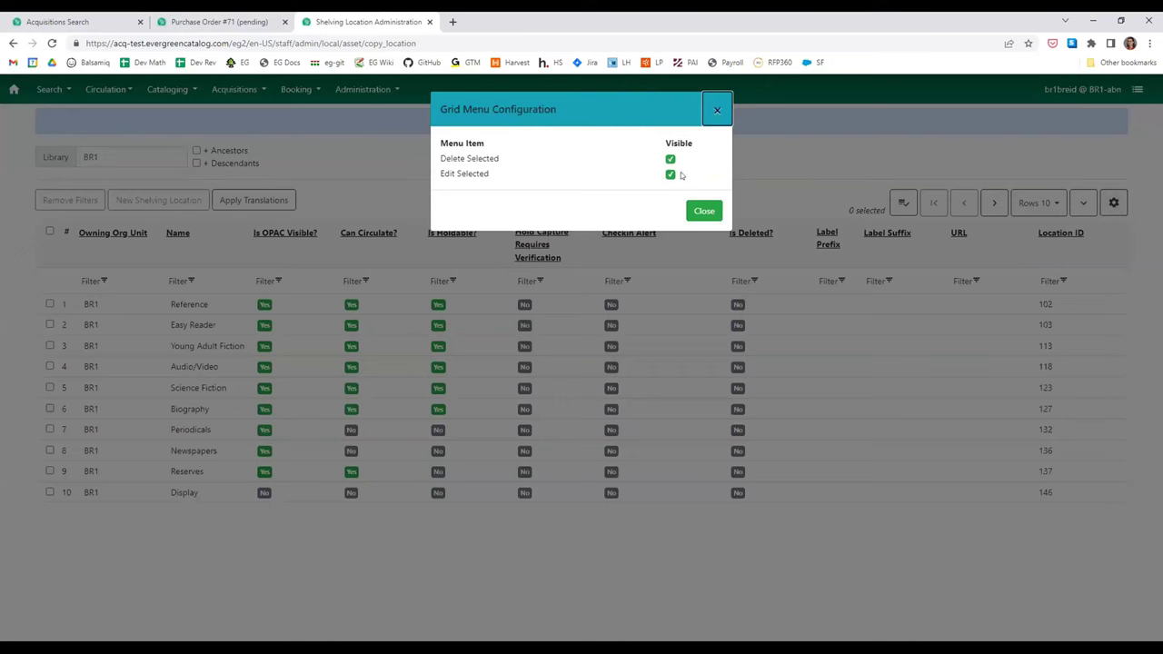
click(700, 215)
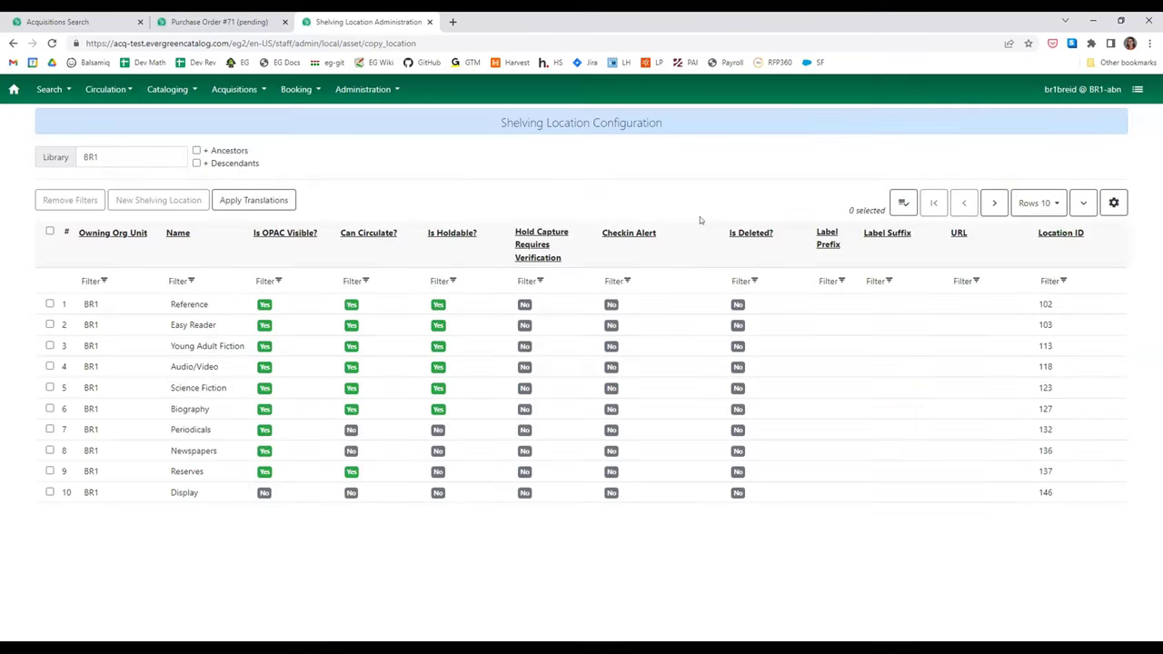
right_click(665, 346)
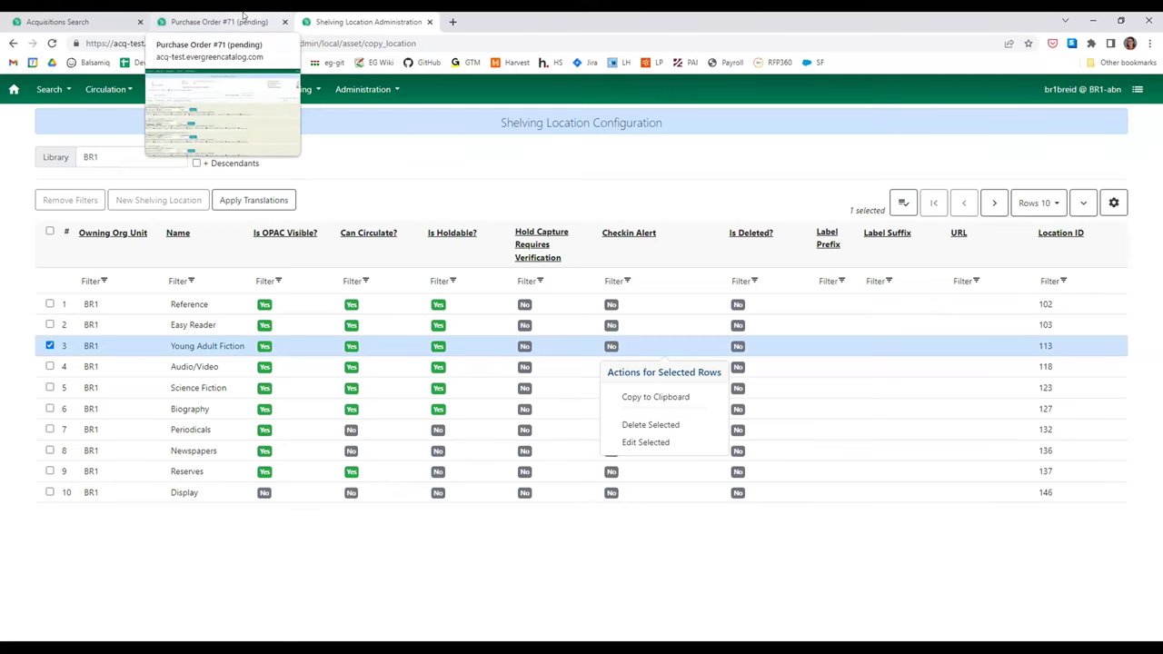
- Dismiss the row actions list and return to the Purchase Order #71 tab
click(243, 16)
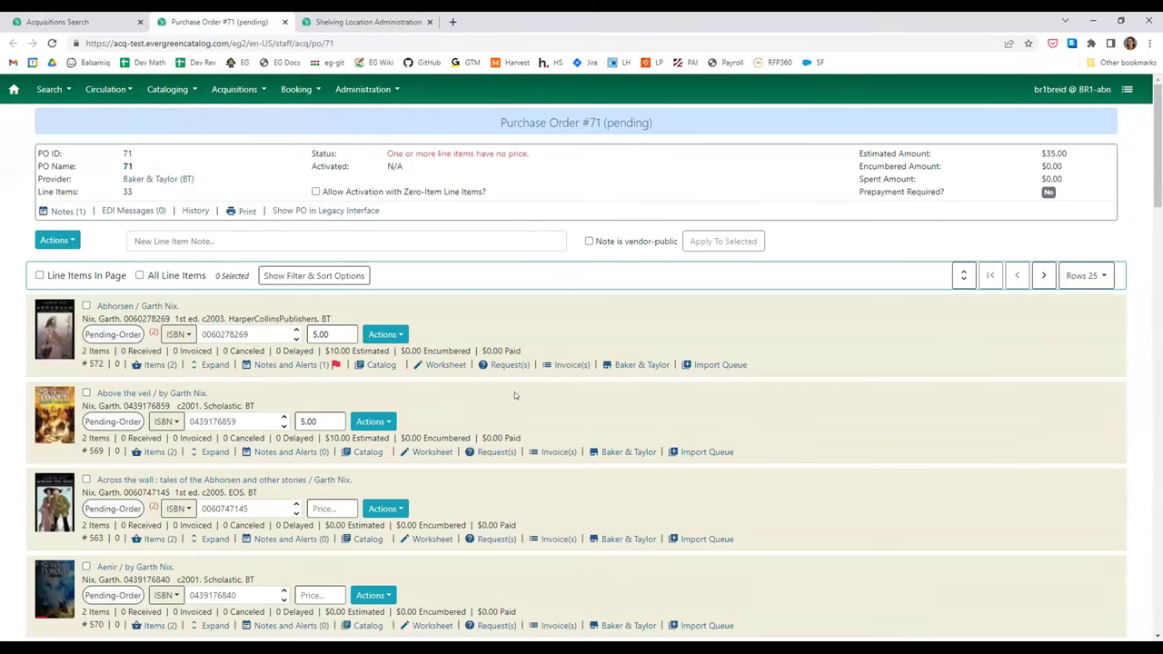
click(359, 23)
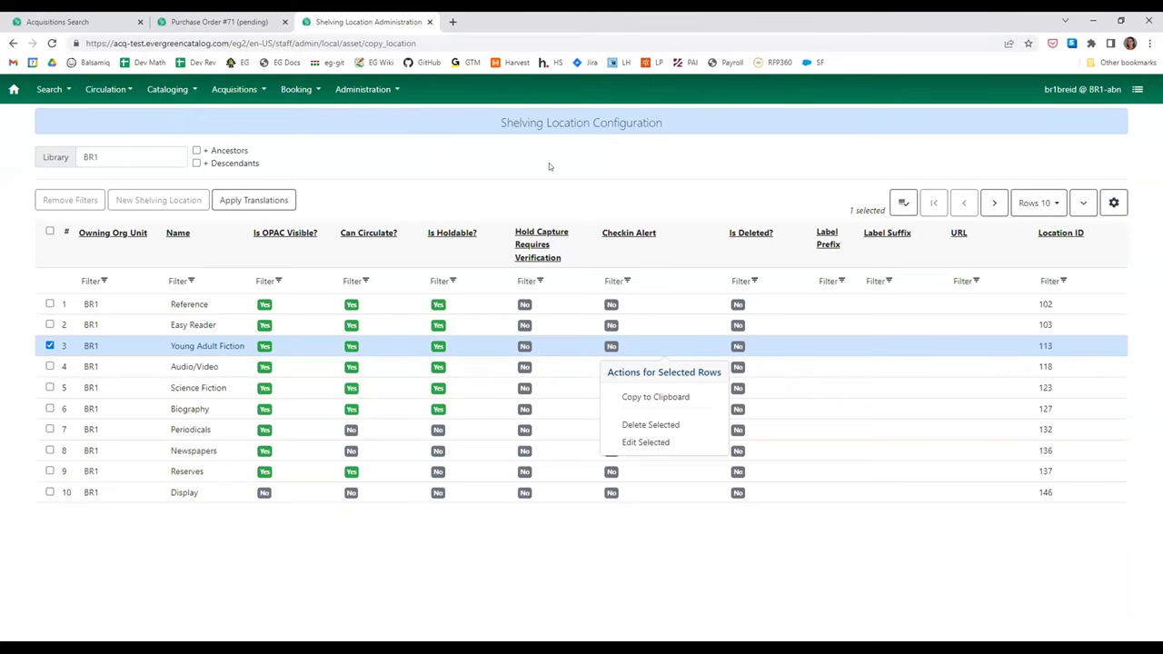
click(423, 147)
click(218, 22)
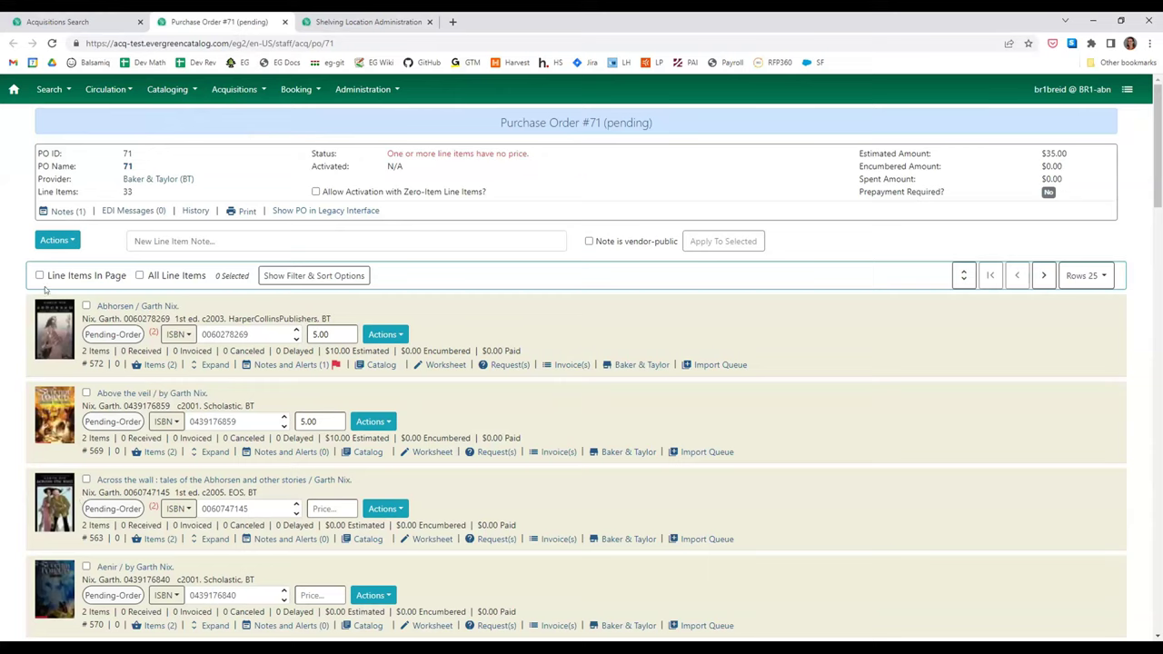
click(69, 240)
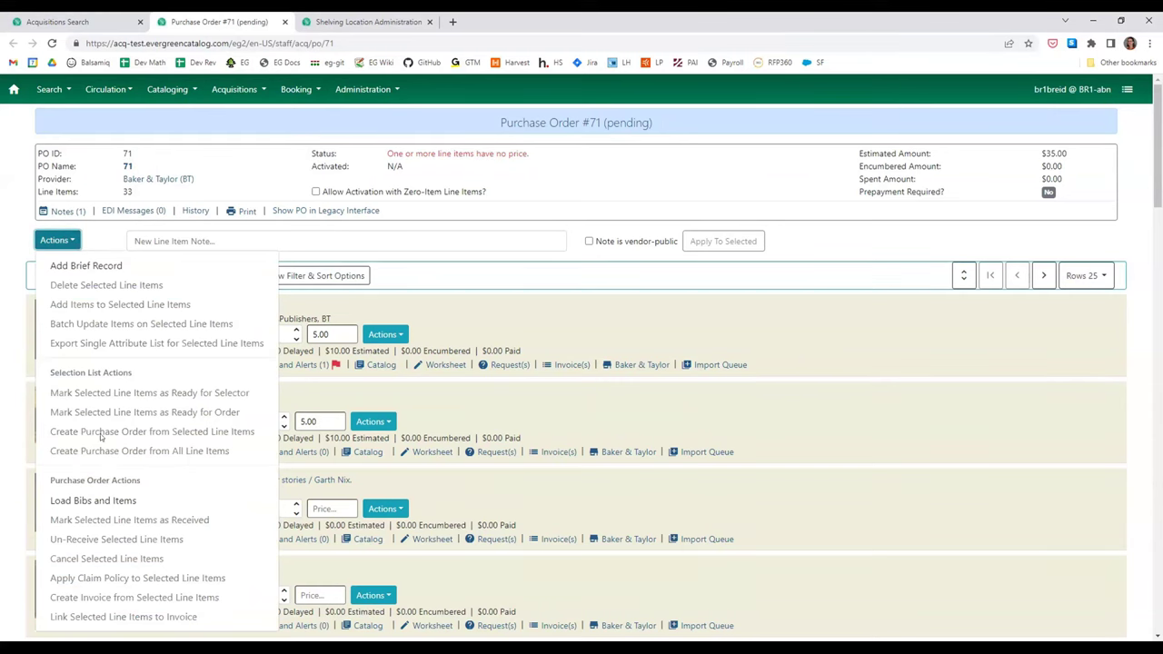
scroll(151, 552, down, 1)
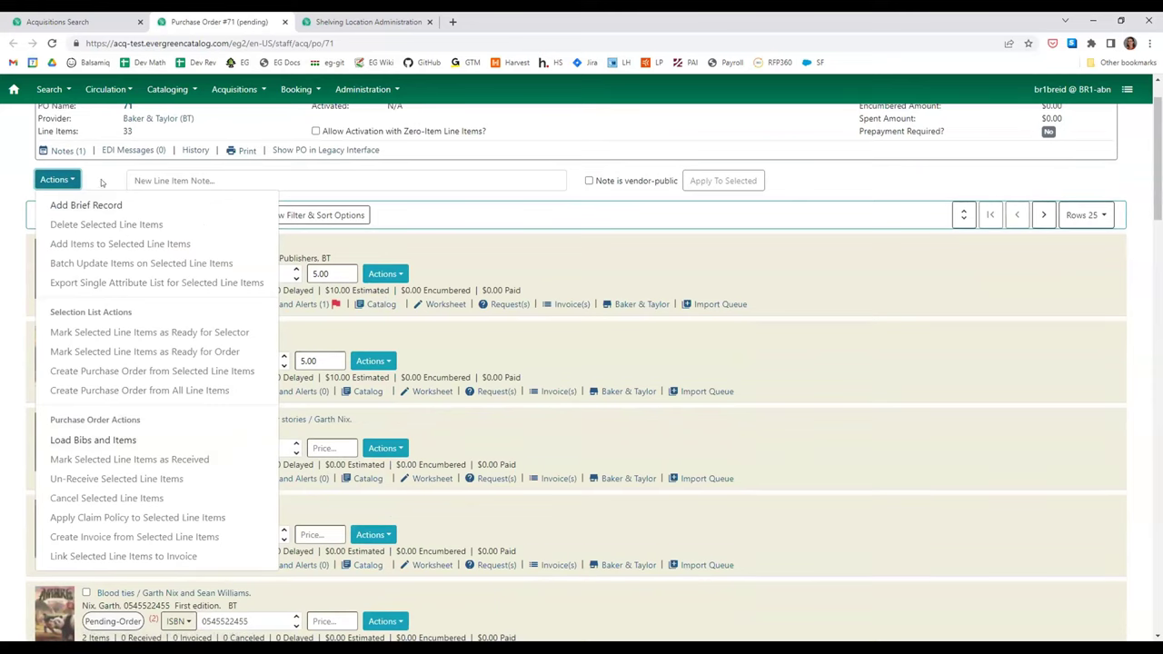
scroll(410, 173, up, 1)
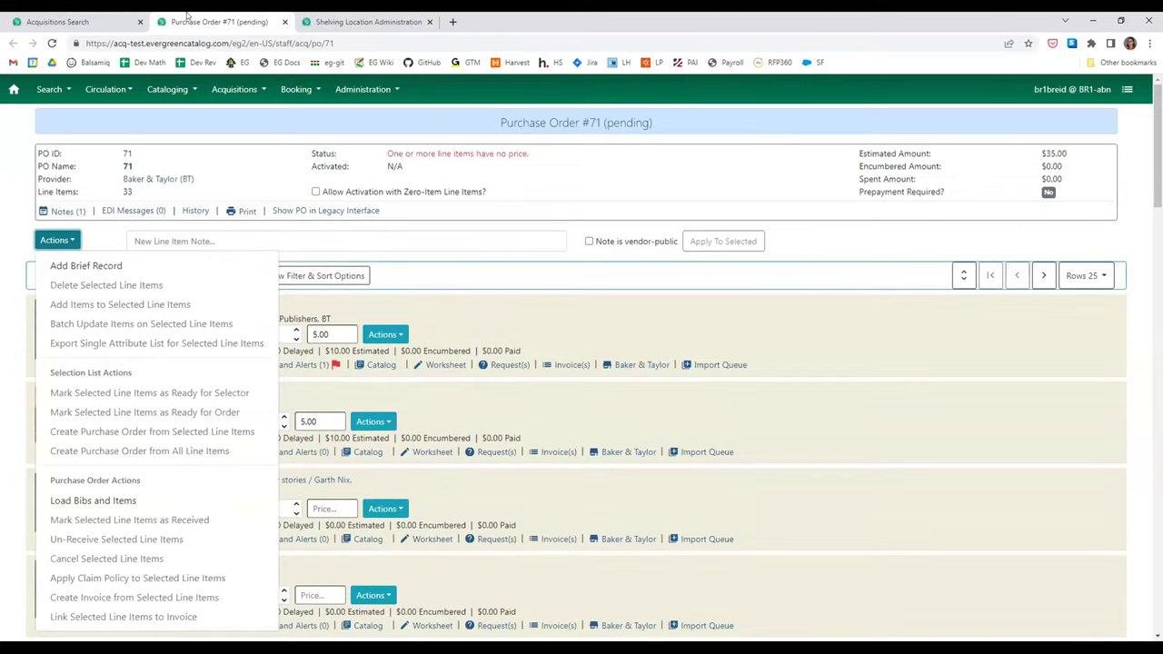
click(335, 239)
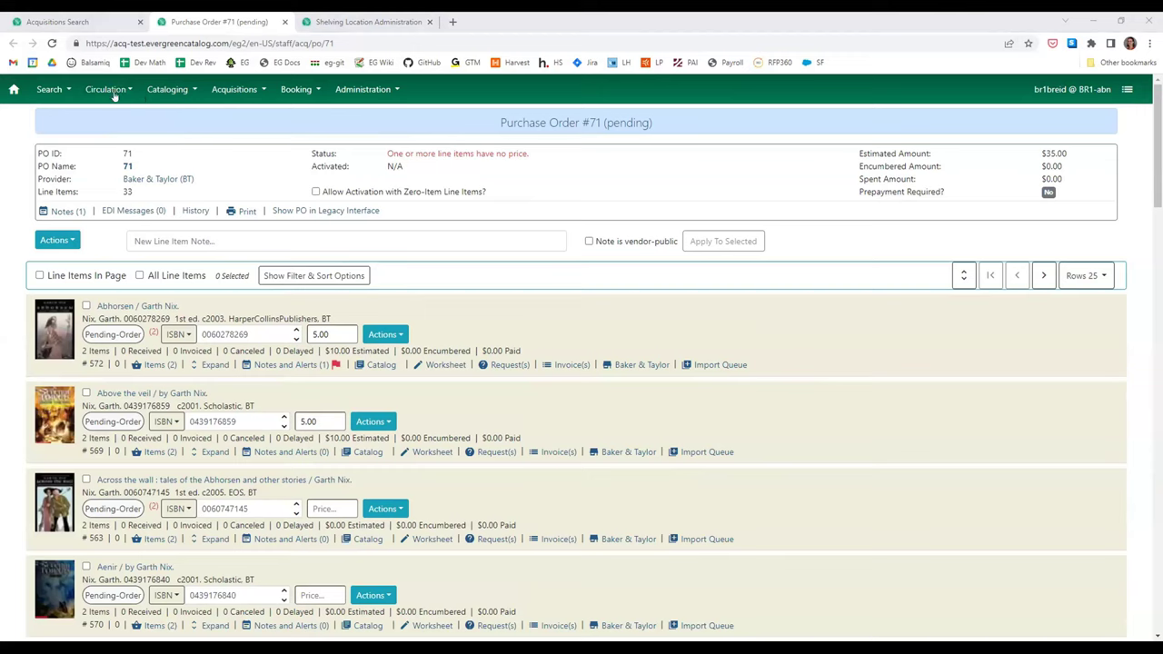
- Check the cataloging options and the Abhorsen line item detail, then return to the PO
click(161, 92)
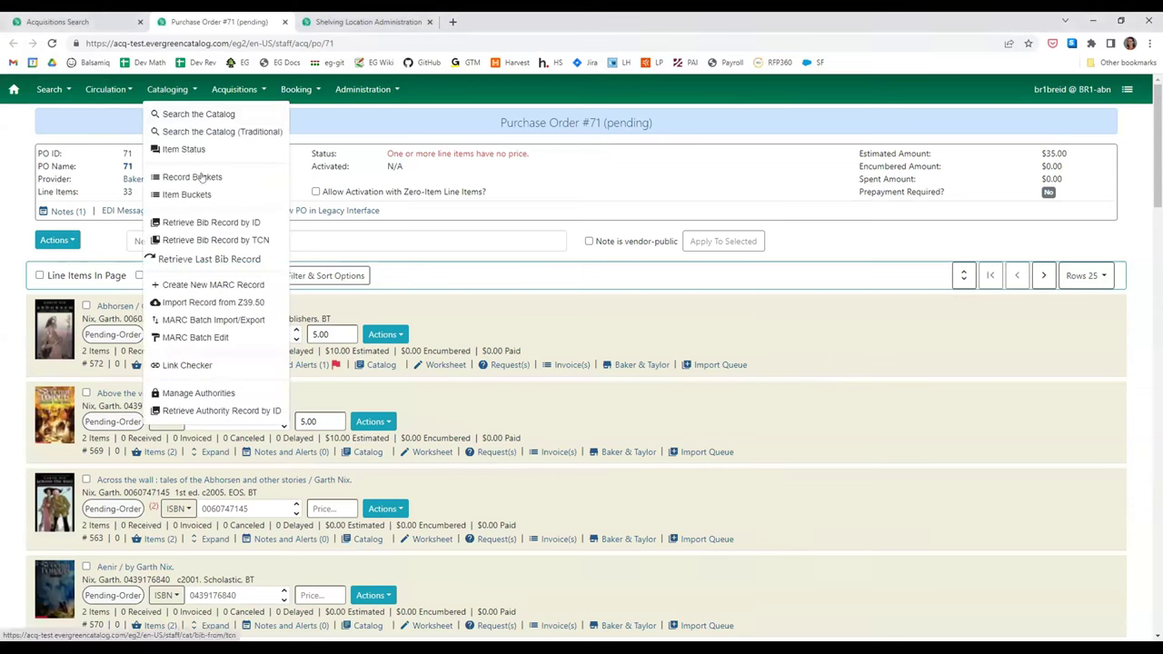
click(419, 249)
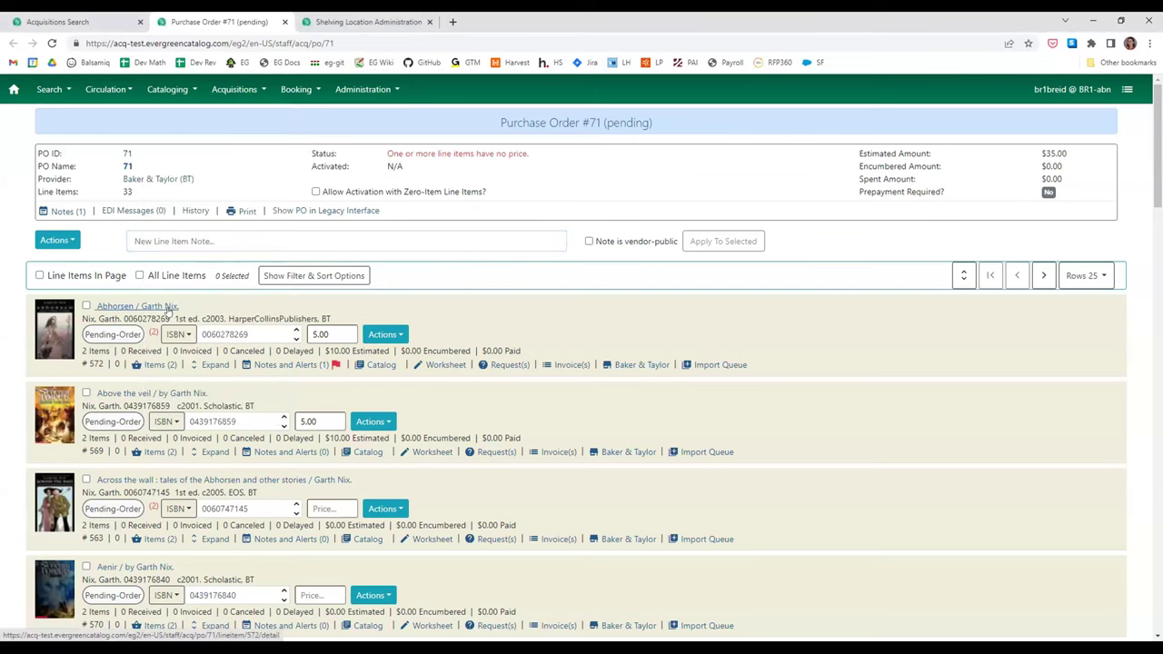
click(169, 310)
key(alt+Left)
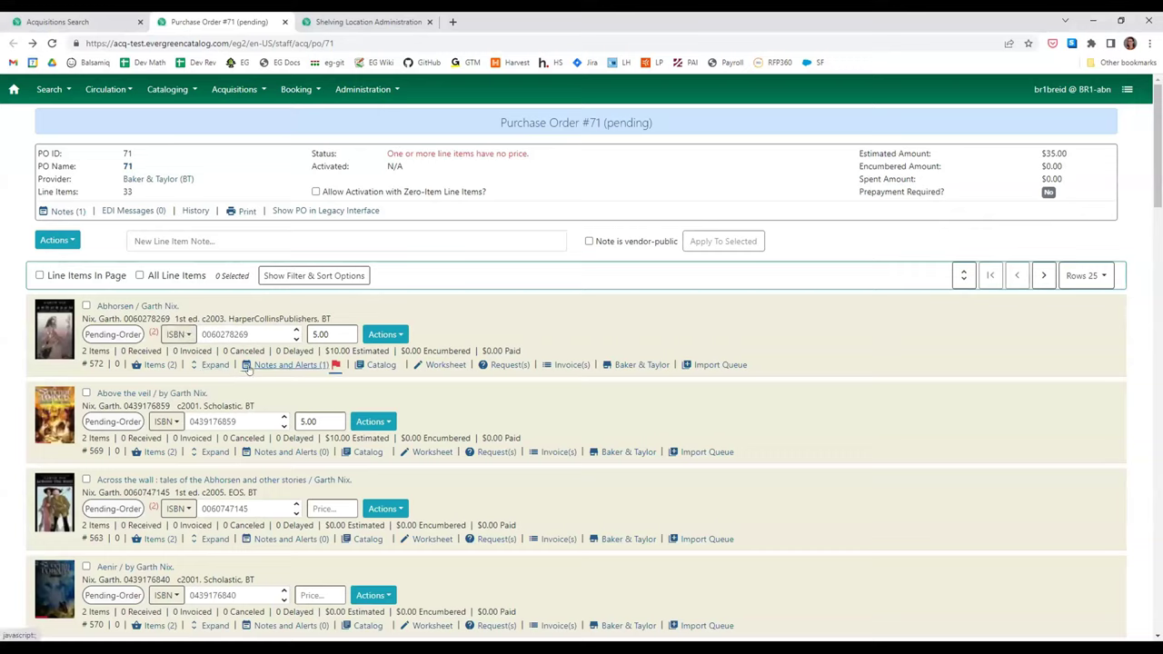
- Open the Abhorsen catalog record 537 and show its Holdings View
click(363, 366)
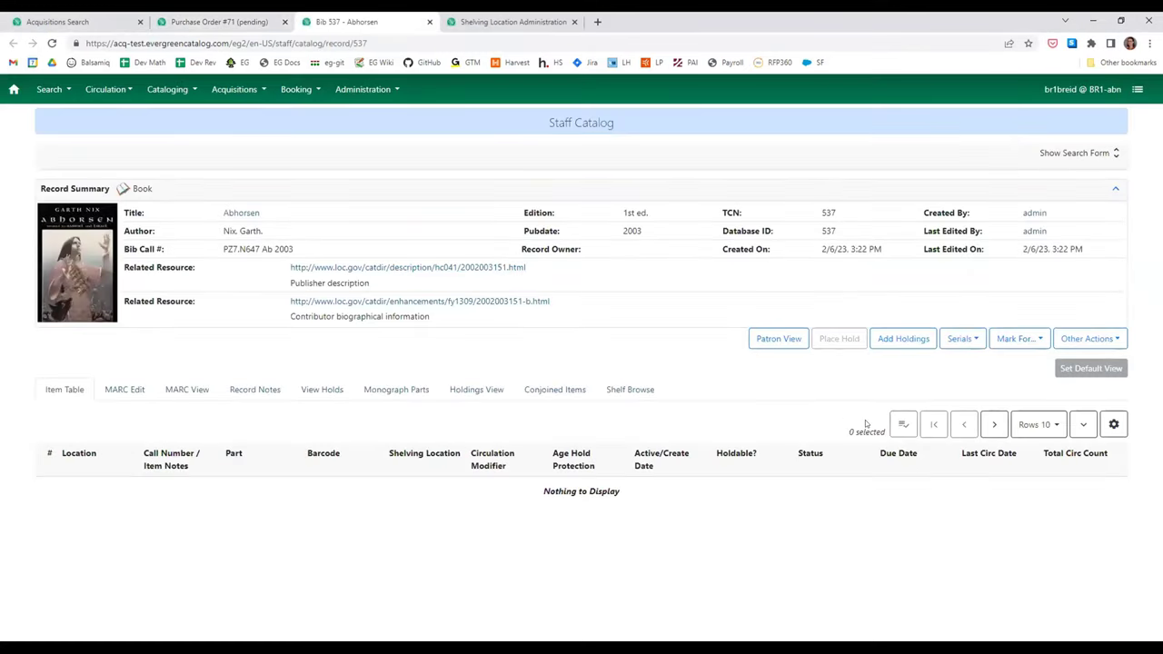
click(479, 391)
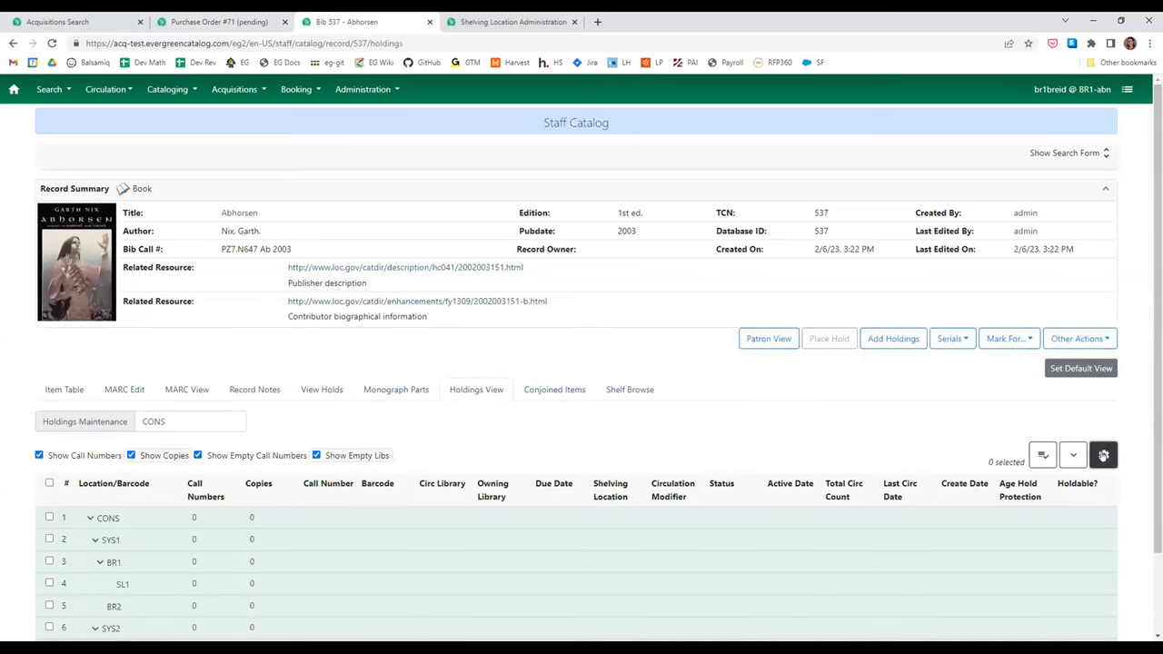
click(1103, 455)
scroll(1041, 442, down, 1)
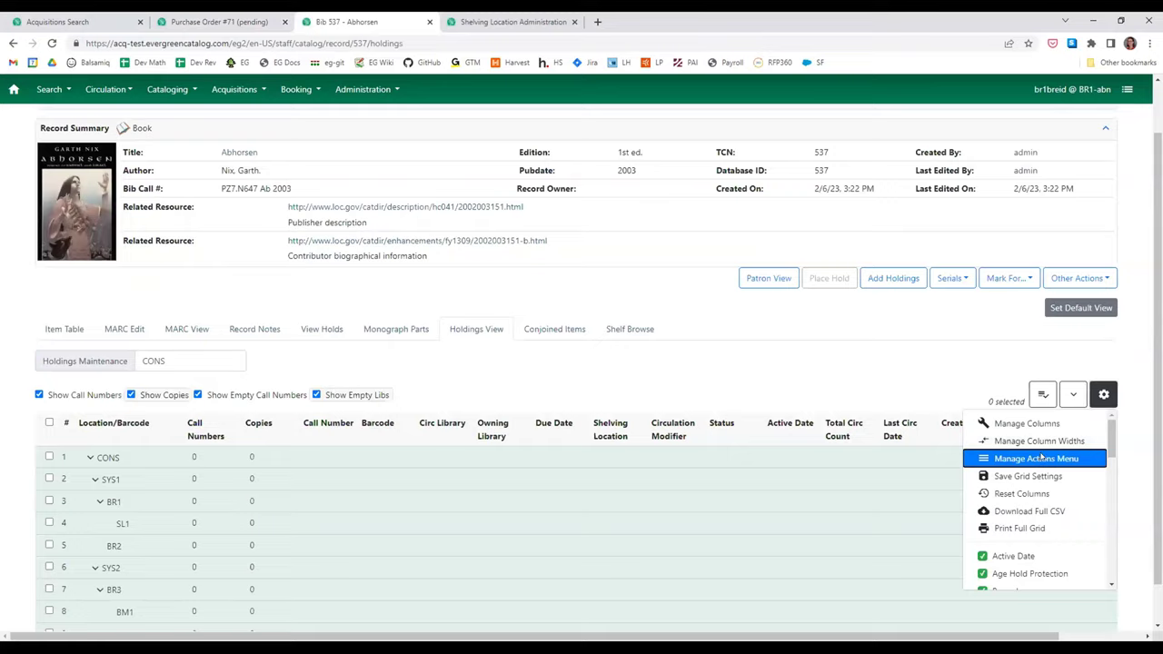
- Hide Link as Conjoined, Add Call Numbers, Item Alerts, Manage Reservations, Delete Items and Edit Call Numbers actions
click(1039, 458)
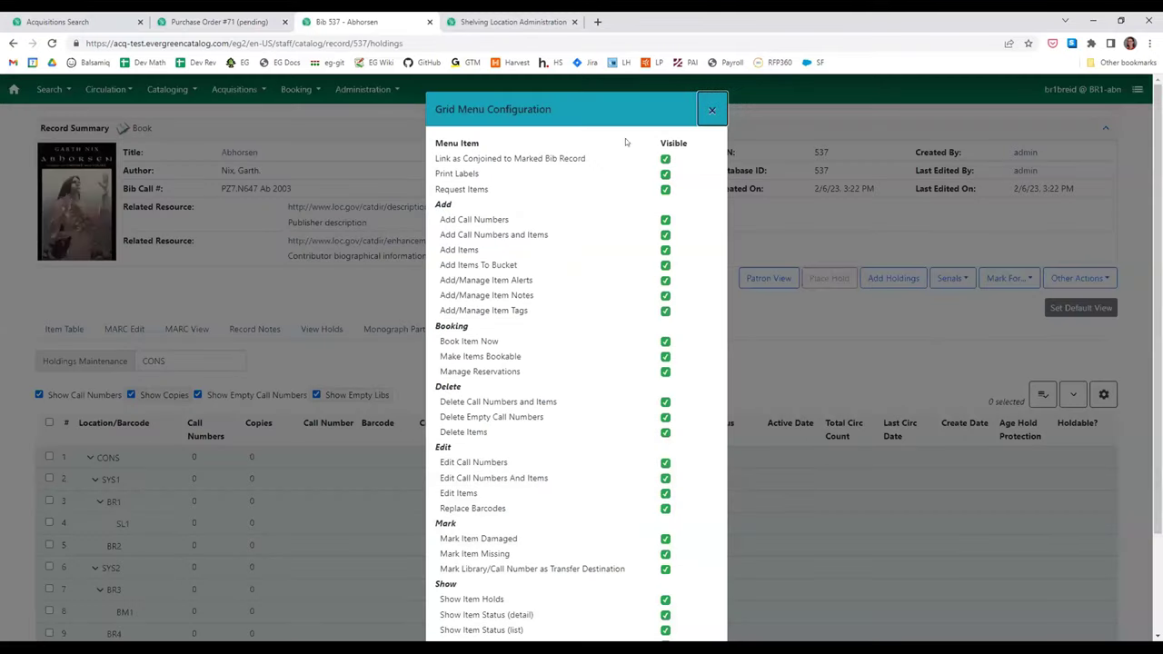
scroll(595, 349, down, 2)
scroll(607, 429, up, 2)
scroll(626, 154, down, 2)
scroll(631, 278, up, 2)
click(665, 159)
click(665, 220)
click(665, 279)
click(665, 371)
click(665, 432)
click(665, 477)
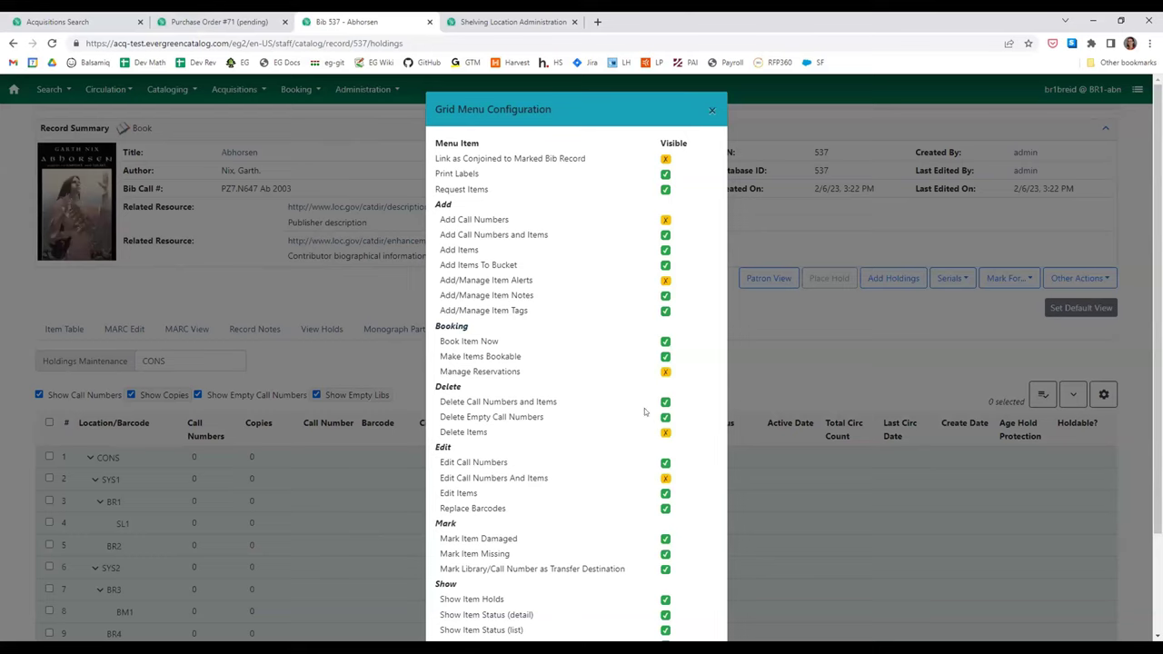
- Also hide Book Item Now and Make Items Bookable, keeping Manage Reservations hidden, and close
click(665, 372)
click(665, 341)
click(666, 356)
click(666, 371)
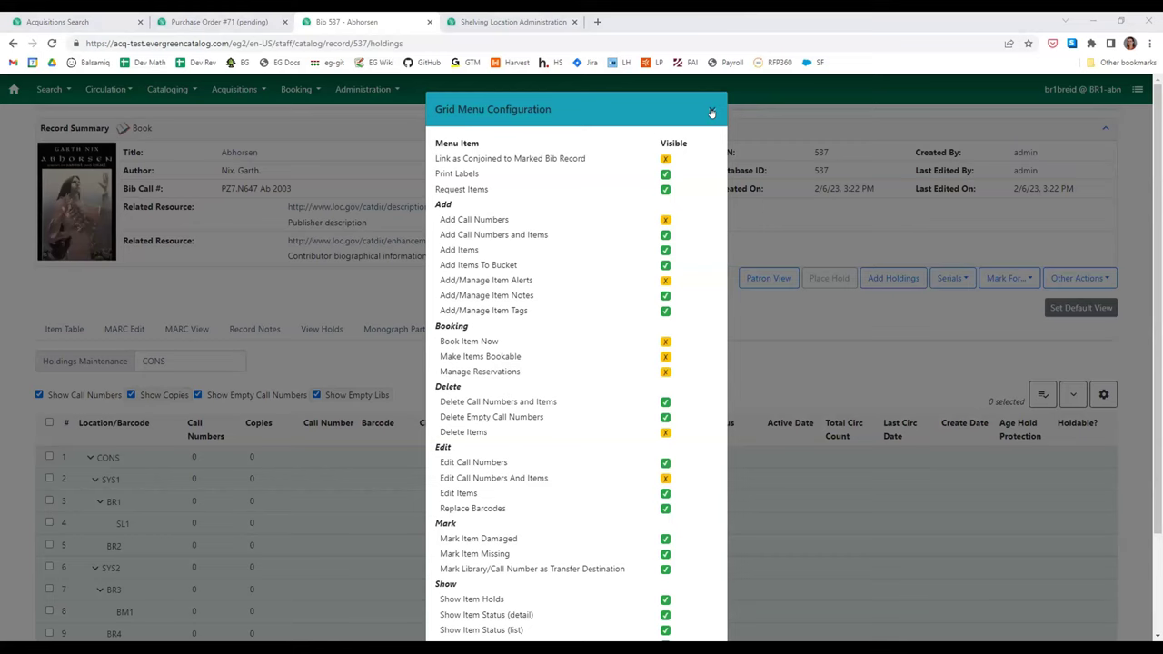
click(712, 112)
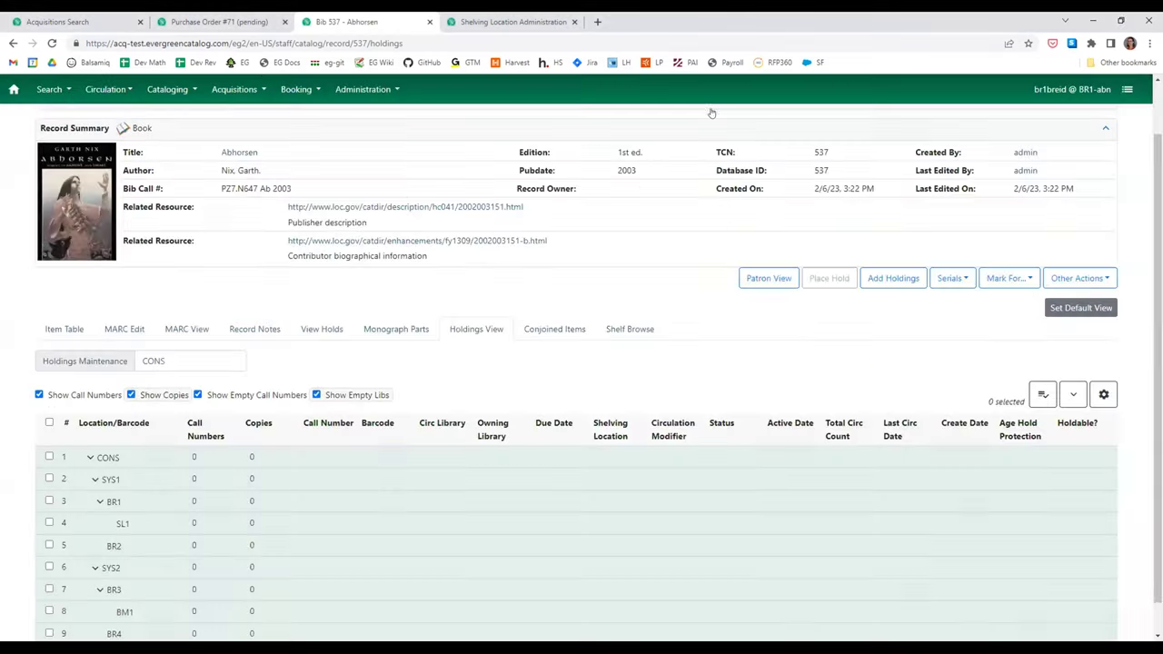
- Scroll back up to the top of the Abhorsen record page
scroll(229, 411, up, 1)
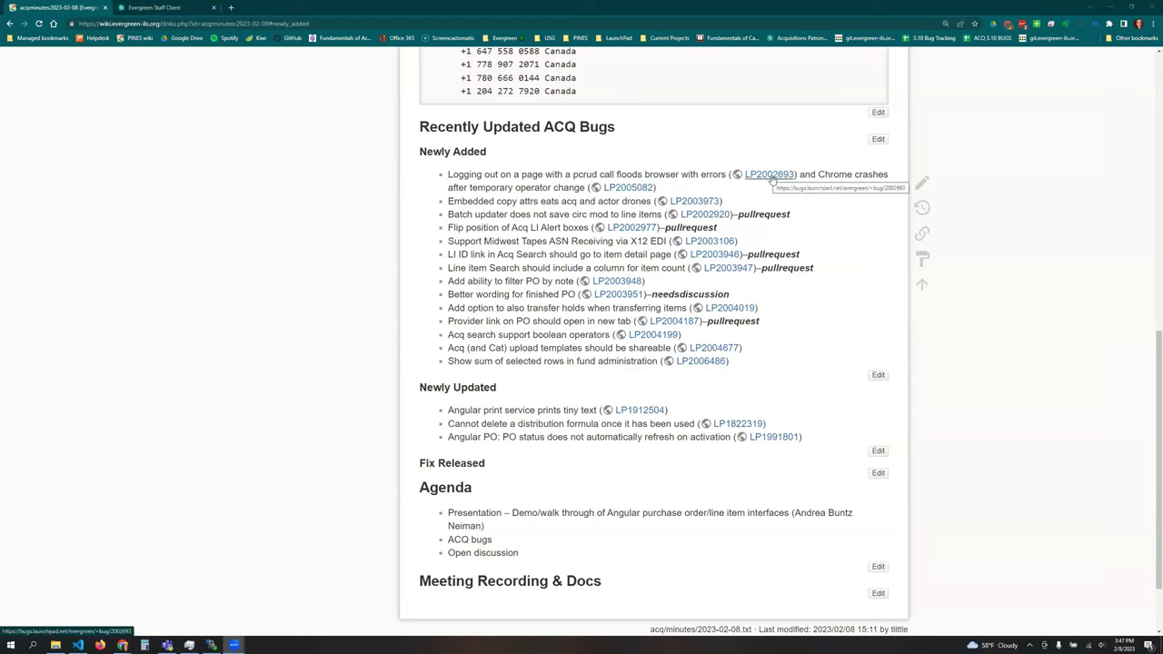
- Open bug LP2002693 from the wiki list in a new tab and zoom in
right_click(771, 179)
click(804, 183)
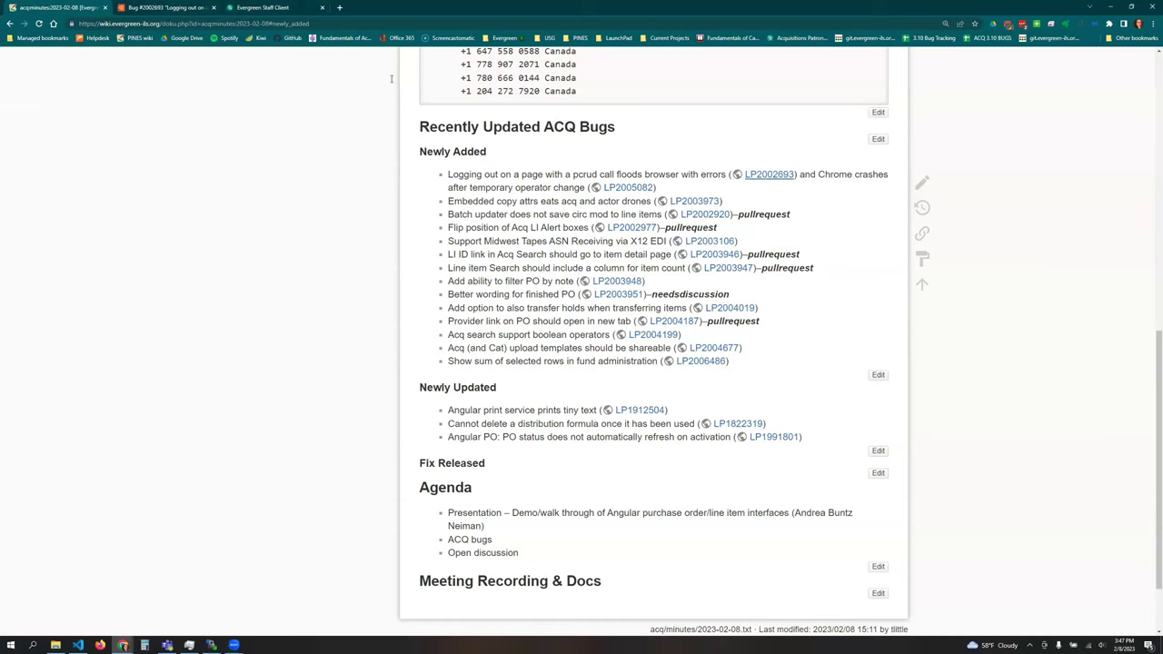
key(ctrl+Tab)
click(1151, 25)
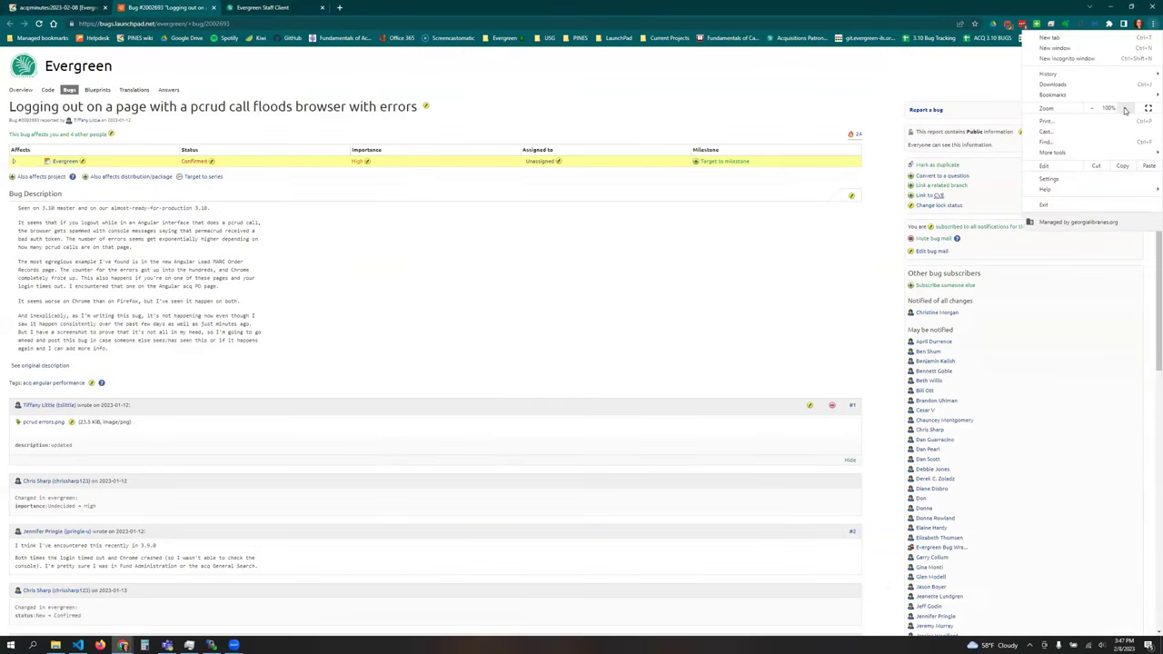
key(ctrl+plus)
key(ctrl+plus)
key(ctrl+plus)
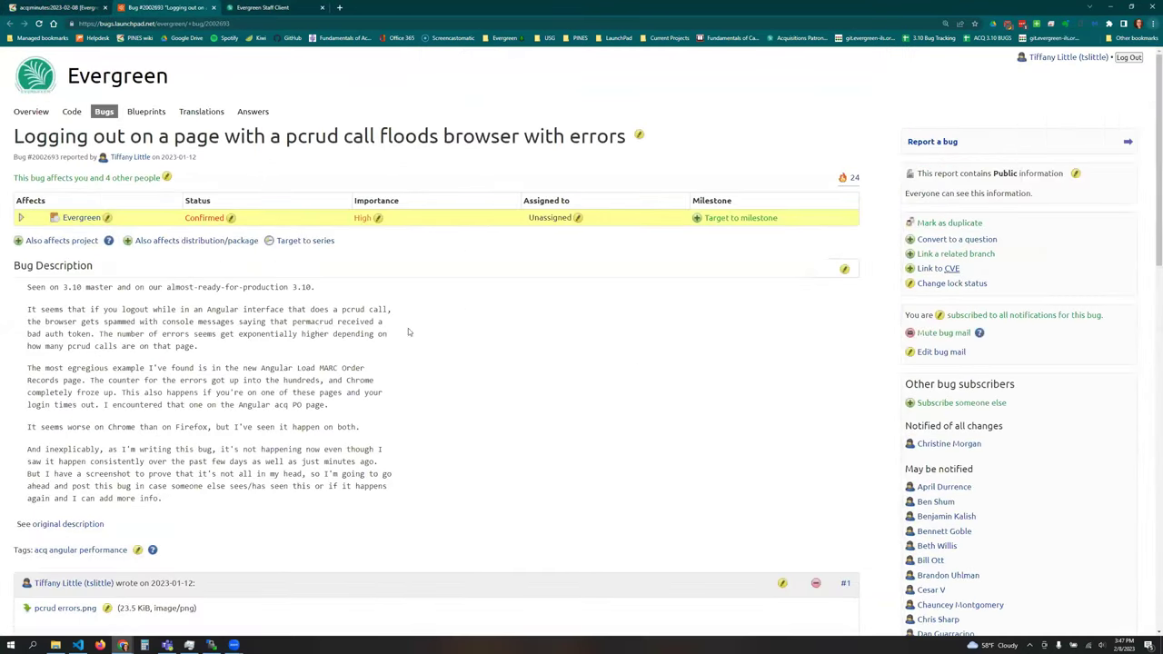
- Open bug LP2005082 from the wiki list in a new tab and view it
click(77, 9)
right_click(627, 191)
click(654, 195)
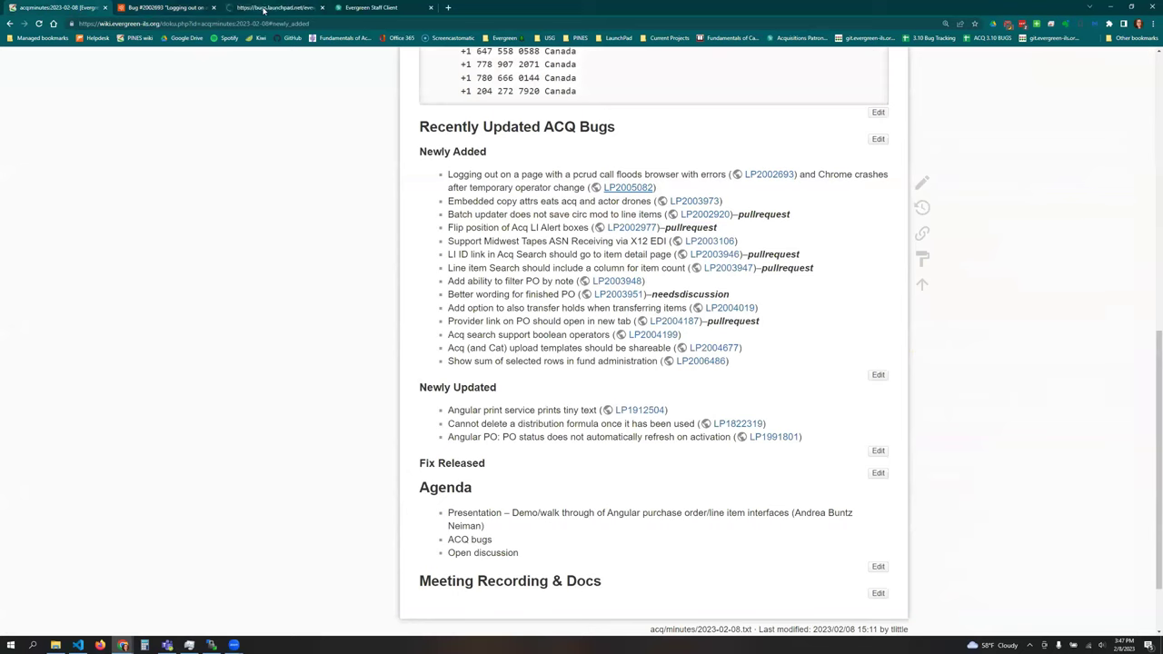
click(268, 8)
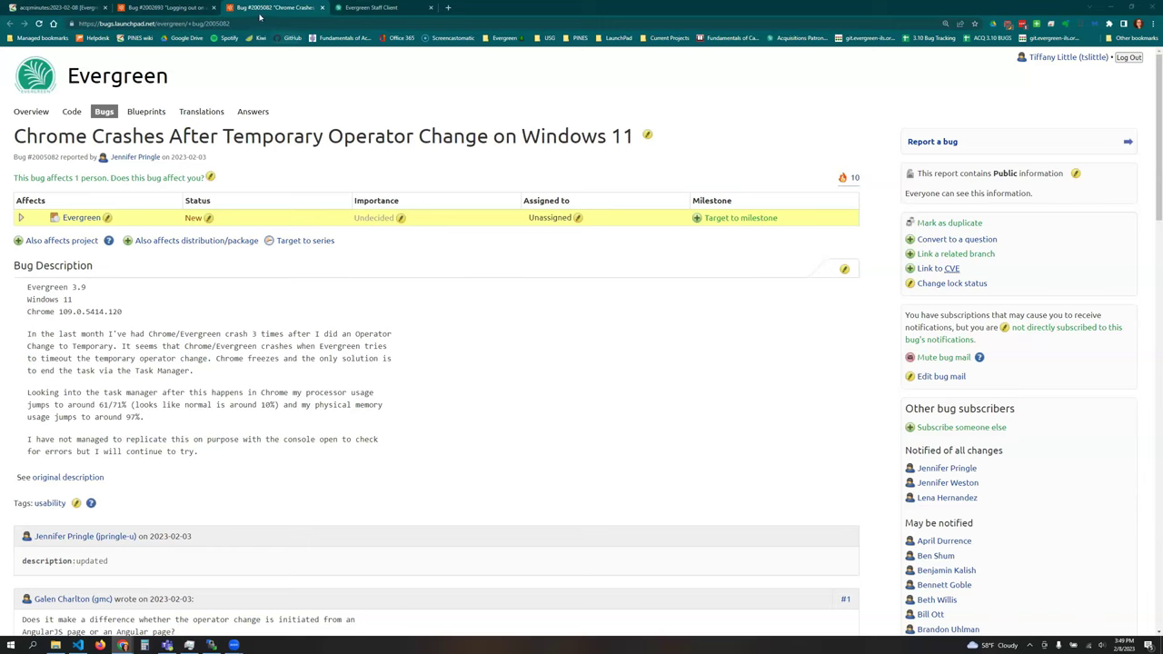
- Return to the wiki's 2023-02-08 acquisitions minutes tab
click(77, 6)
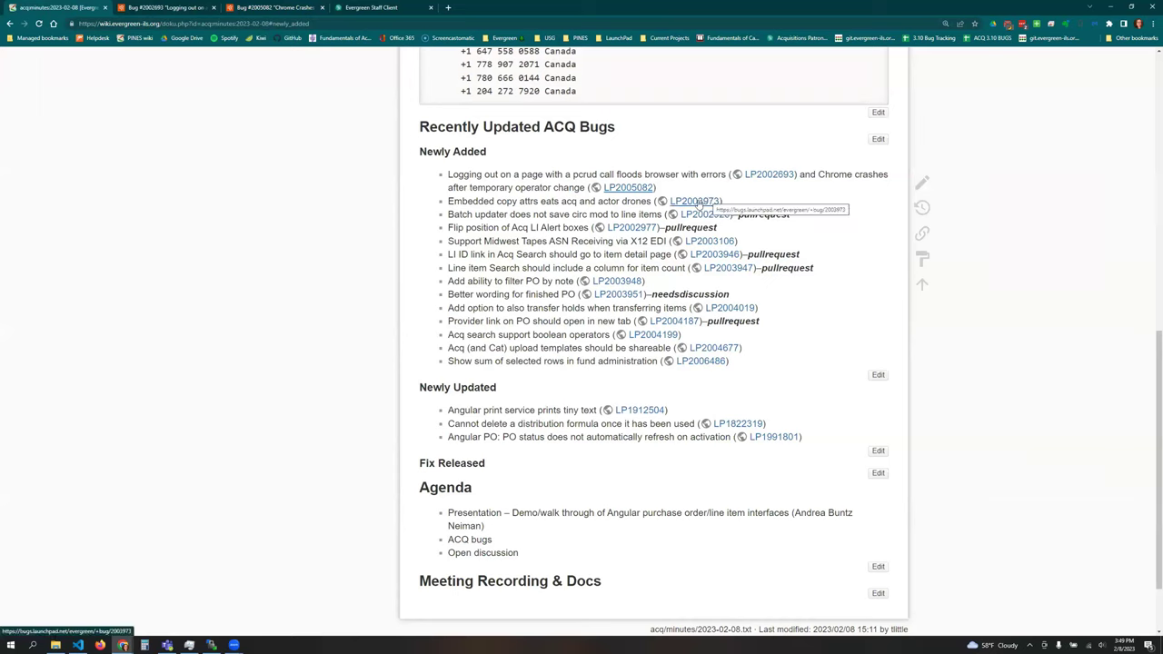
- Open bug LP2003973 in a new tab, view it, then switch to the Evergreen staff client
right_click(696, 201)
key(Escape)
right_click(713, 203)
click(716, 208)
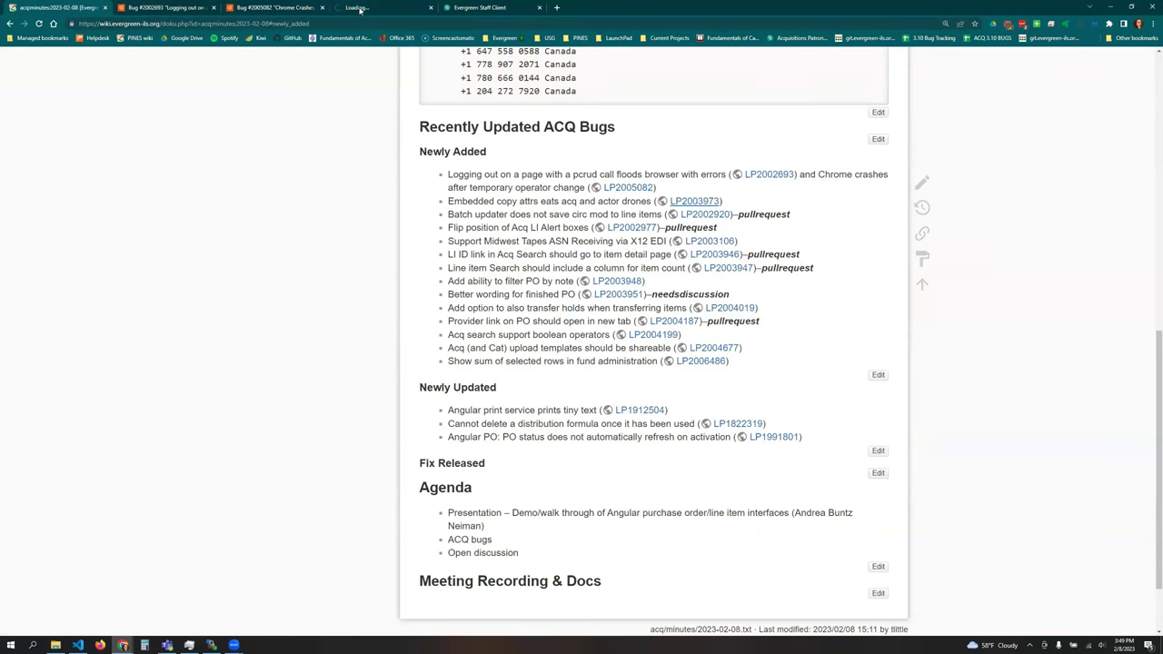
click(358, 7)
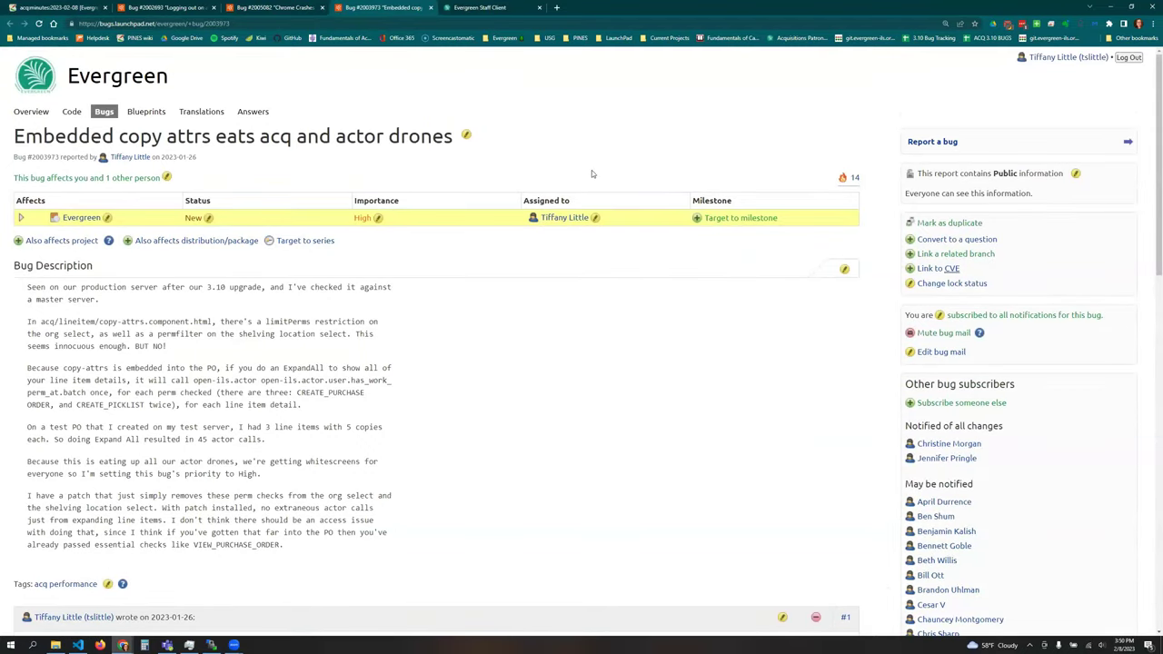
click(505, 11)
- Search on-order BR1 purchase orders, glance at PO 10, then open PO 15
click(189, 62)
click(208, 206)
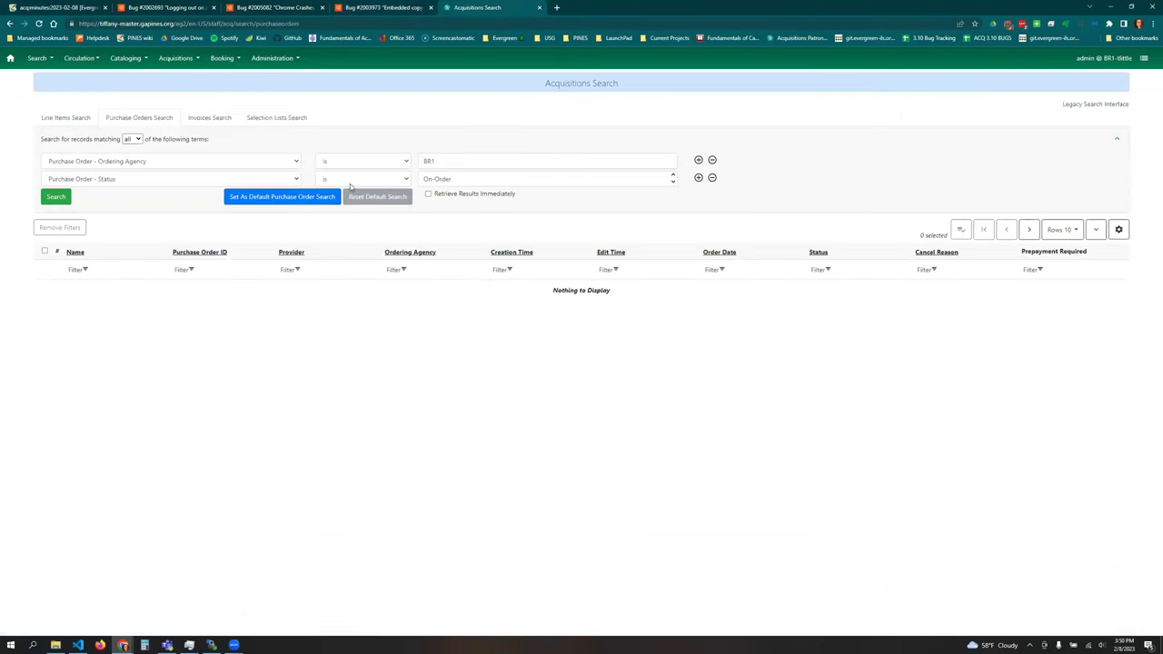
click(57, 199)
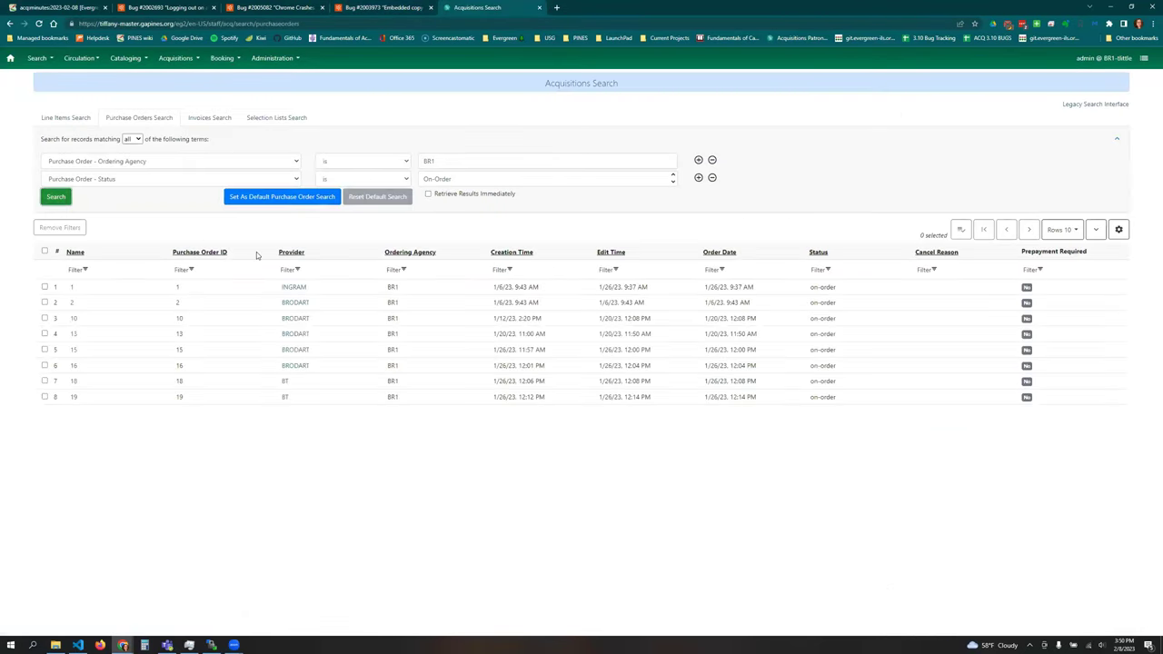
click(74, 320)
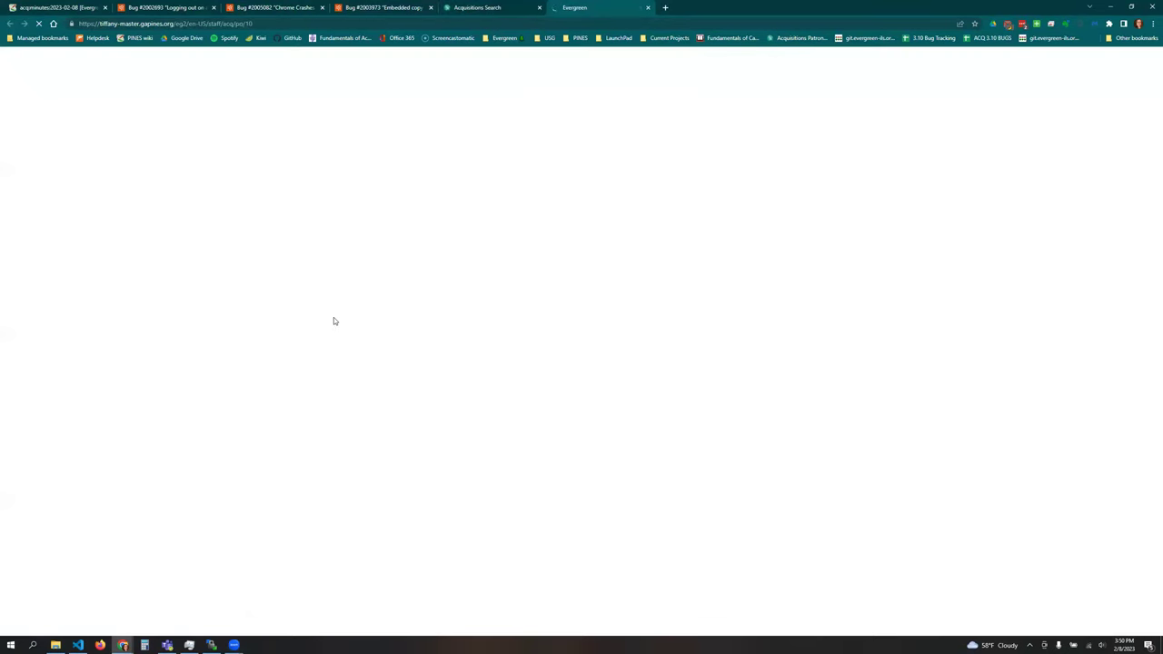
click(648, 7)
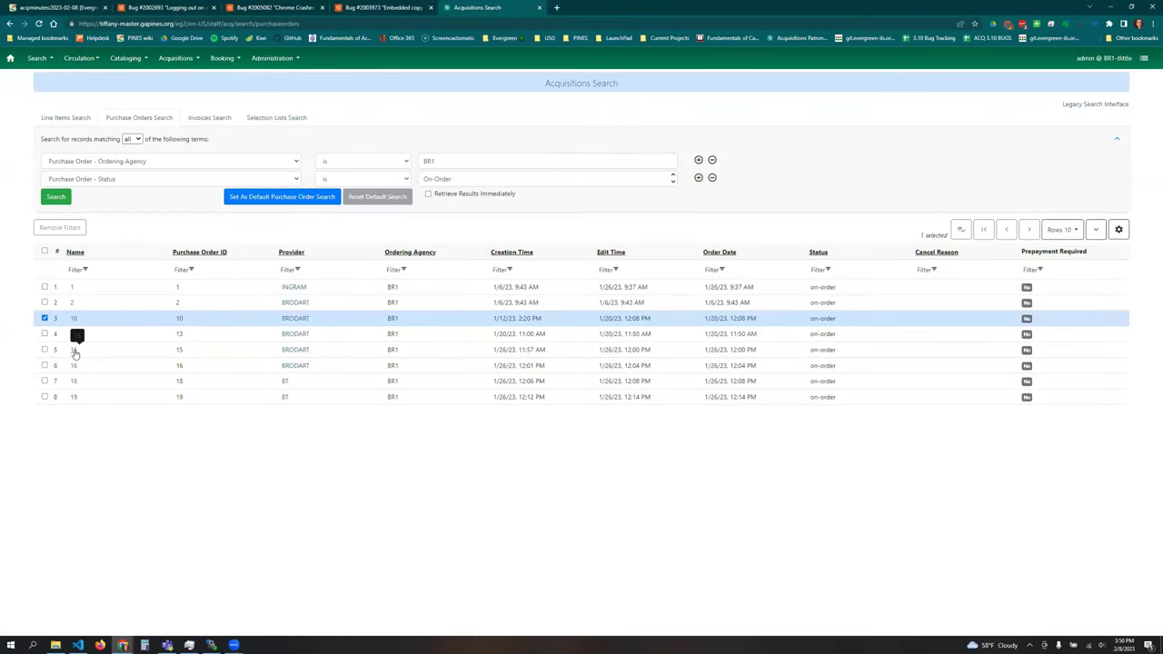
click(74, 350)
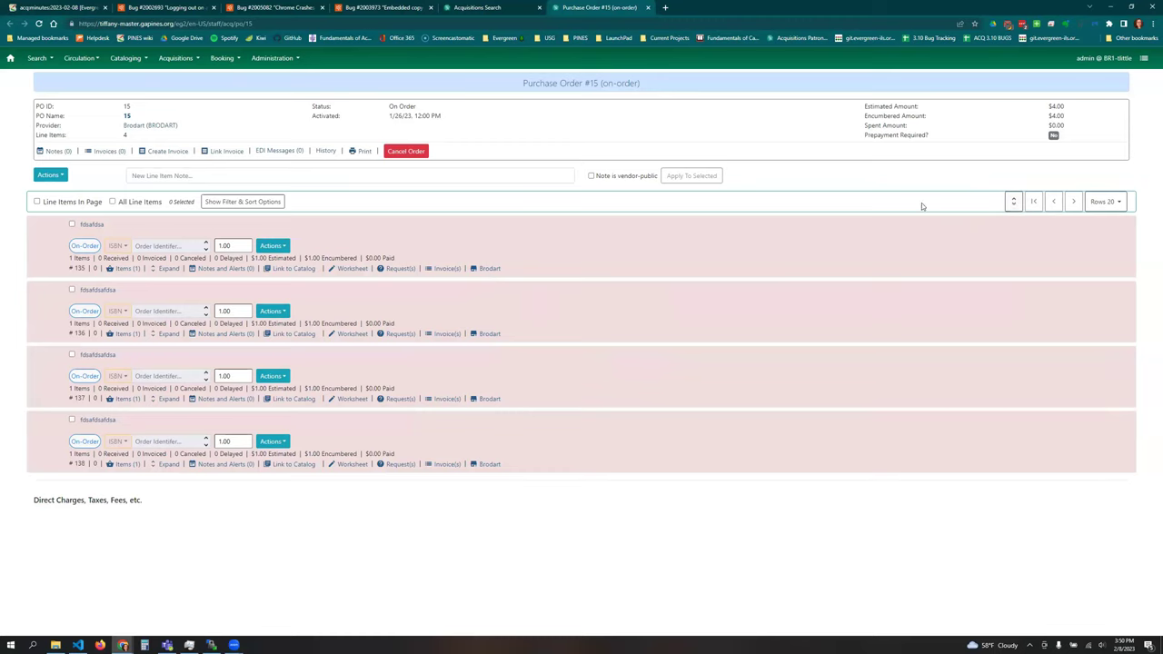
- Expand and collapse item details for all PO 15 line items, then view line item 135's items
click(1014, 203)
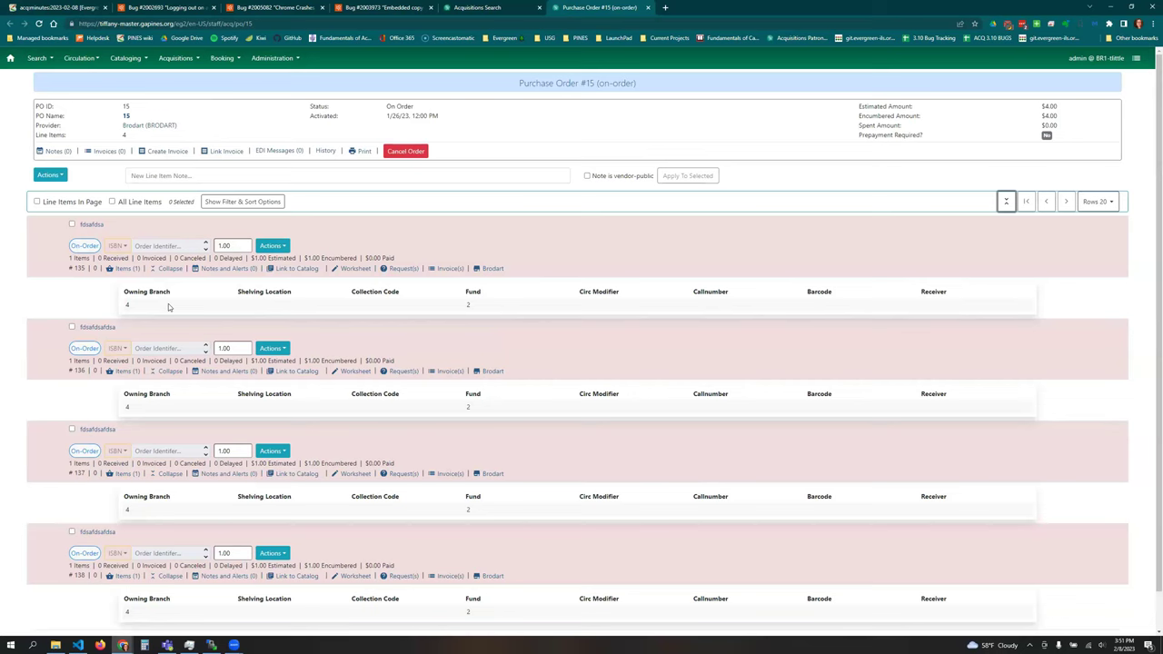
click(1008, 201)
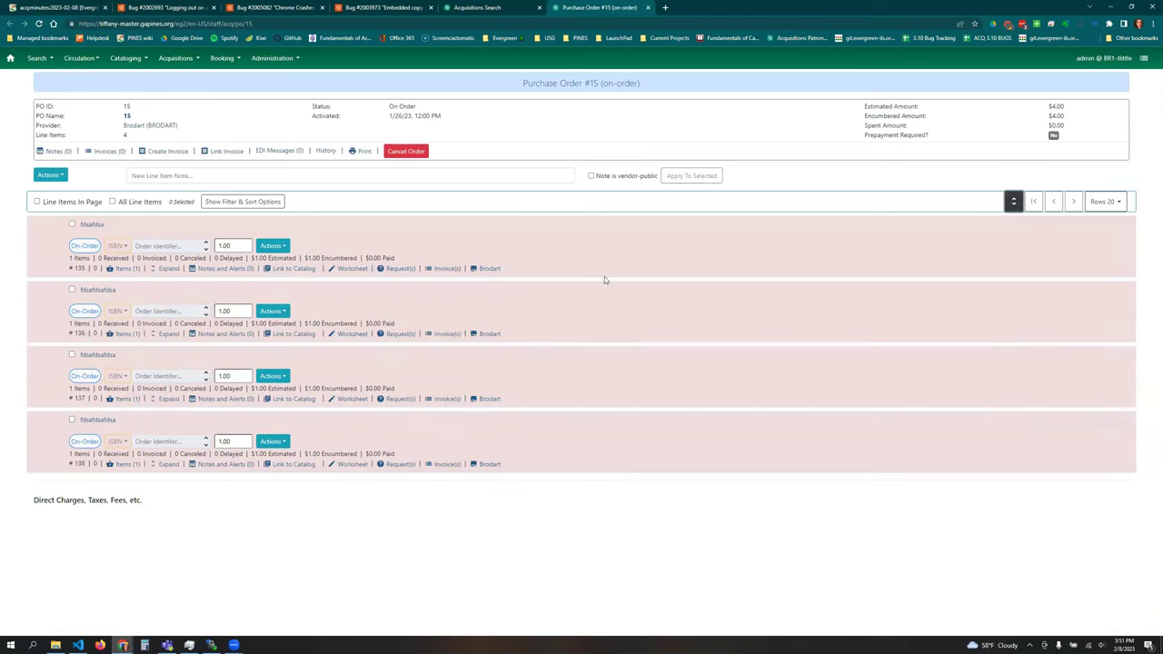
click(126, 269)
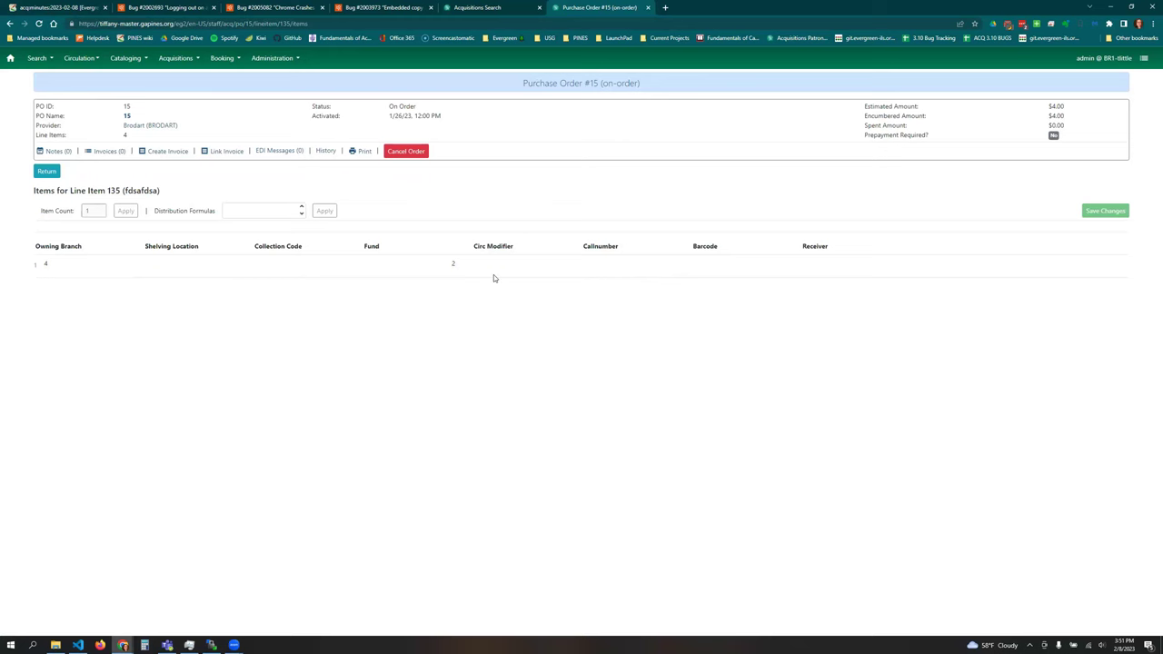
click(46, 172)
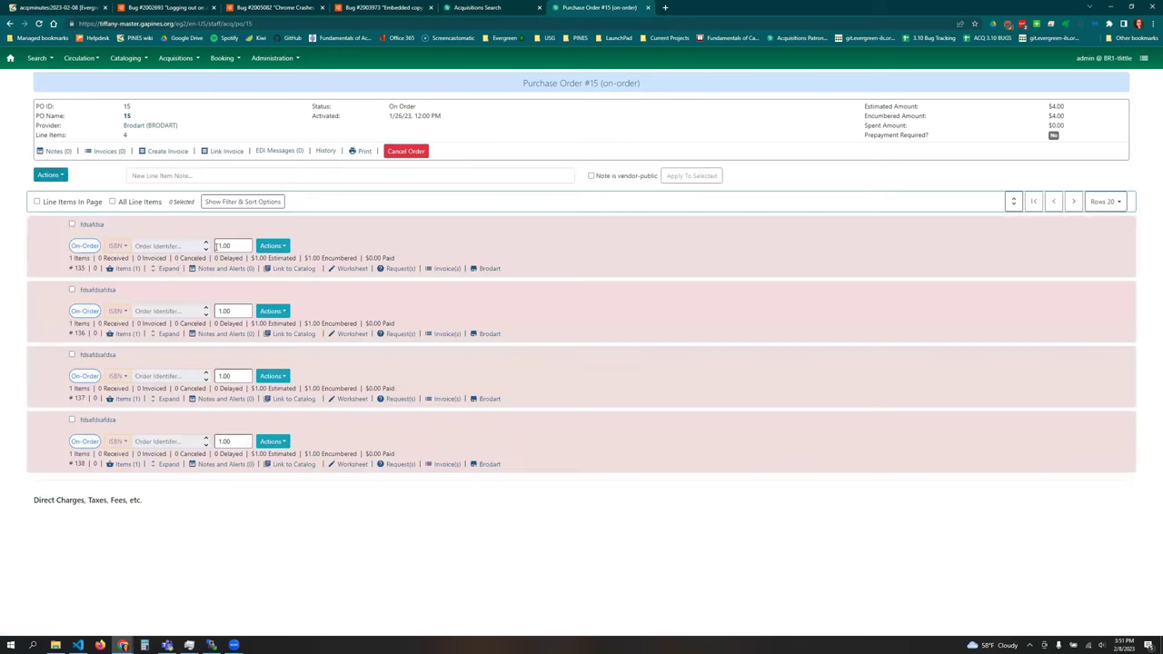
- Start a new Purchase Orders Search and show the status value choices
click(50, 175)
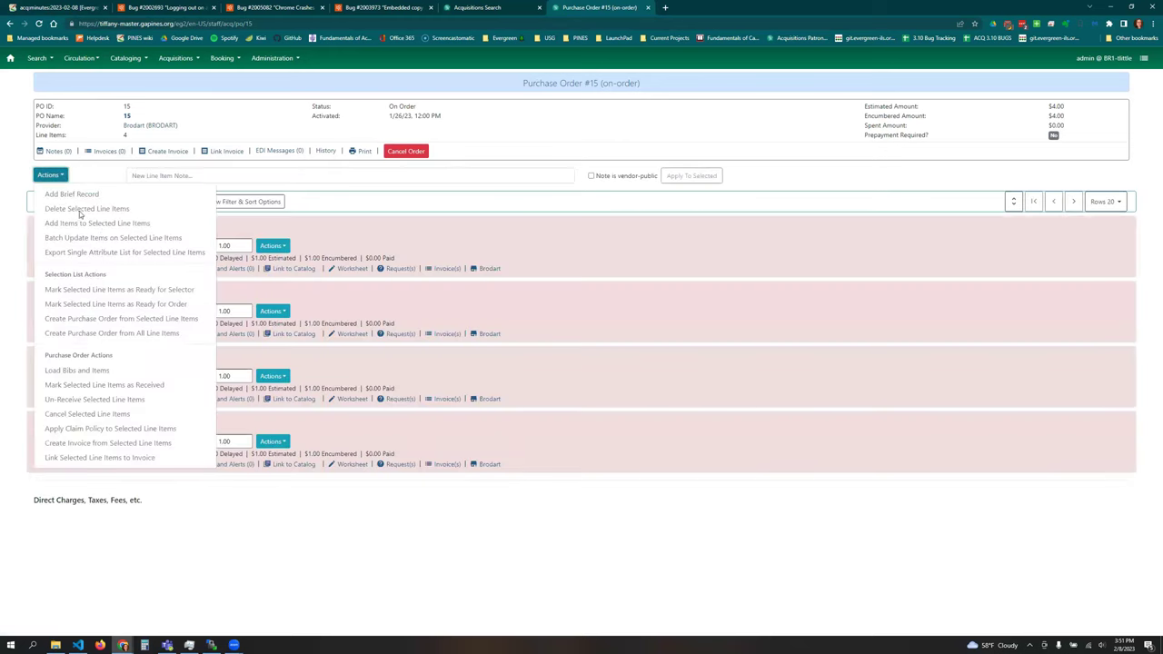
click(173, 58)
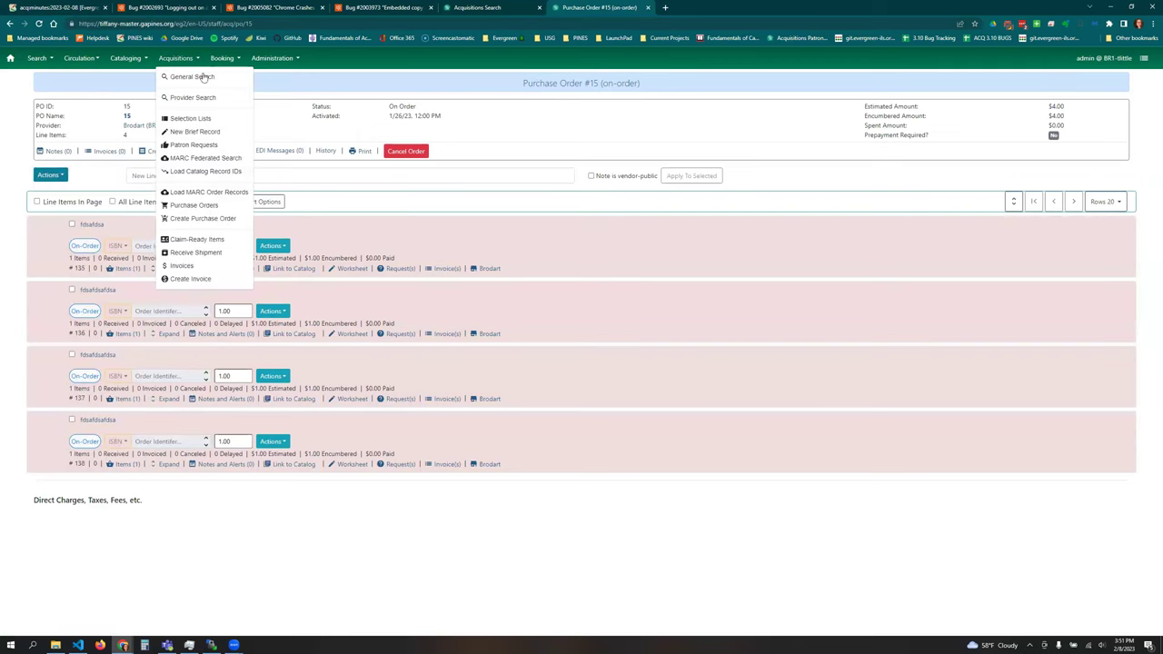
click(224, 208)
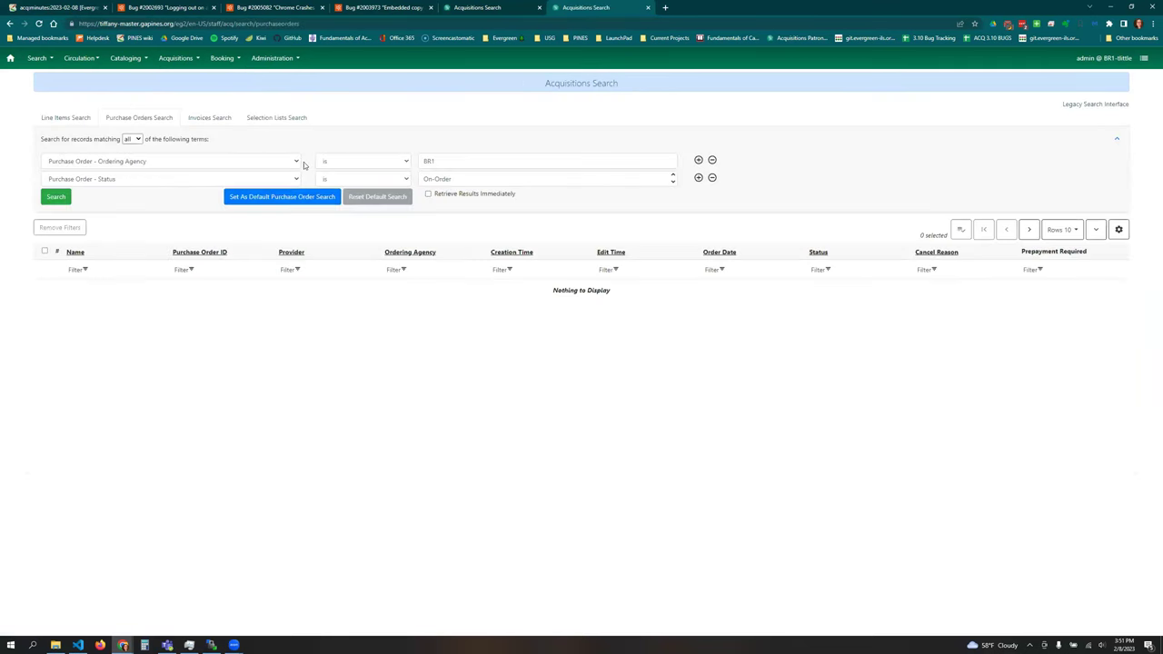
click(467, 175)
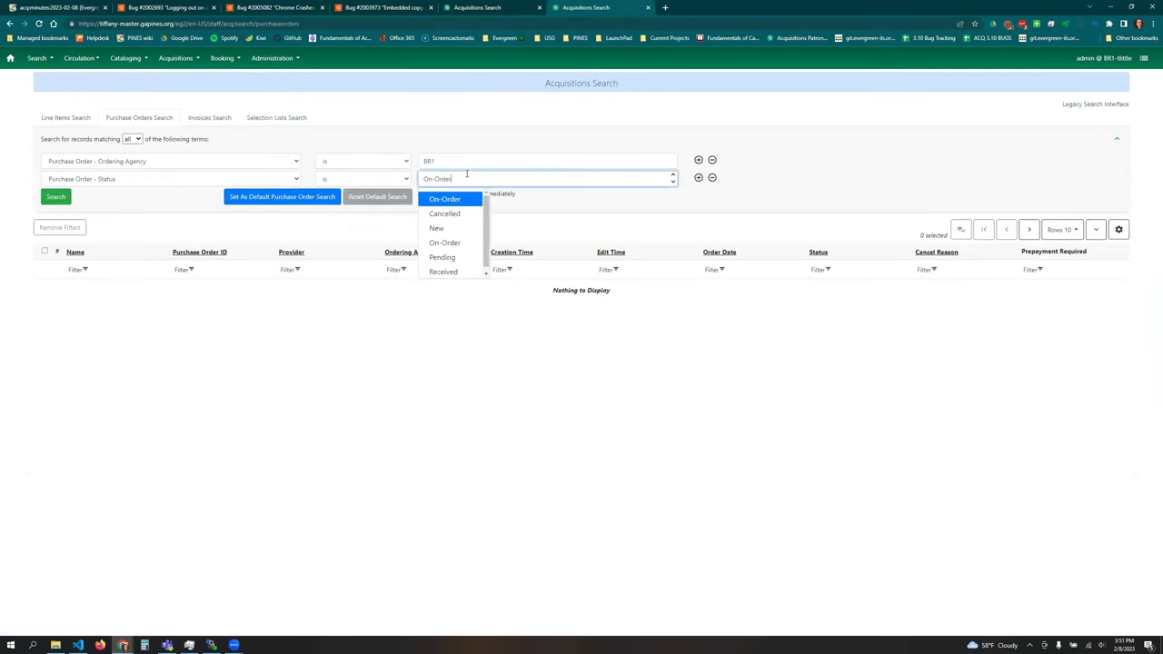
- Drop the ordering agency condition and search for Pending purchase orders only
click(712, 160)
click(458, 163)
text(pend)
click(461, 184)
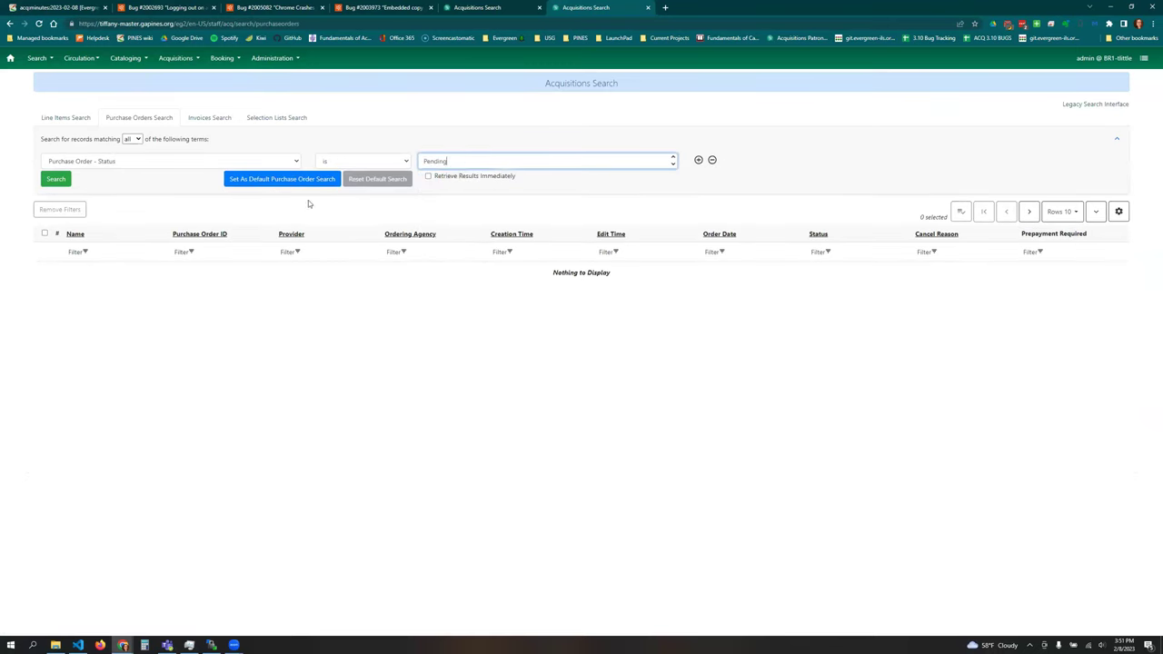
click(48, 180)
- Open pending purchase order 5 and bring up actions for its first line item
click(72, 285)
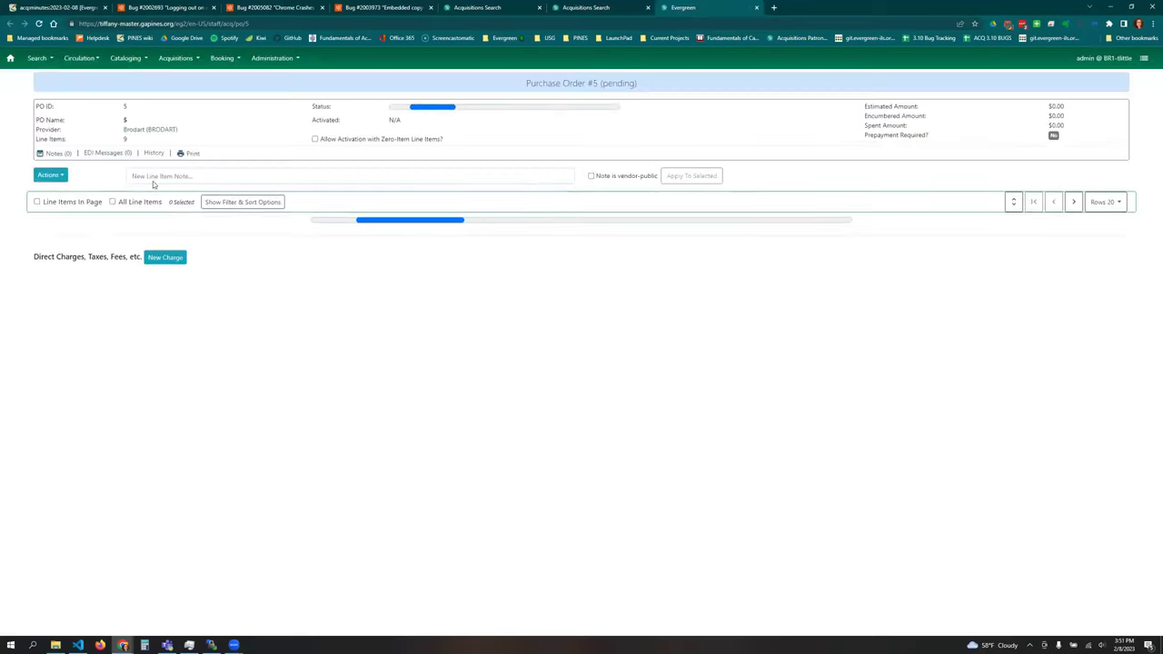
click(57, 173)
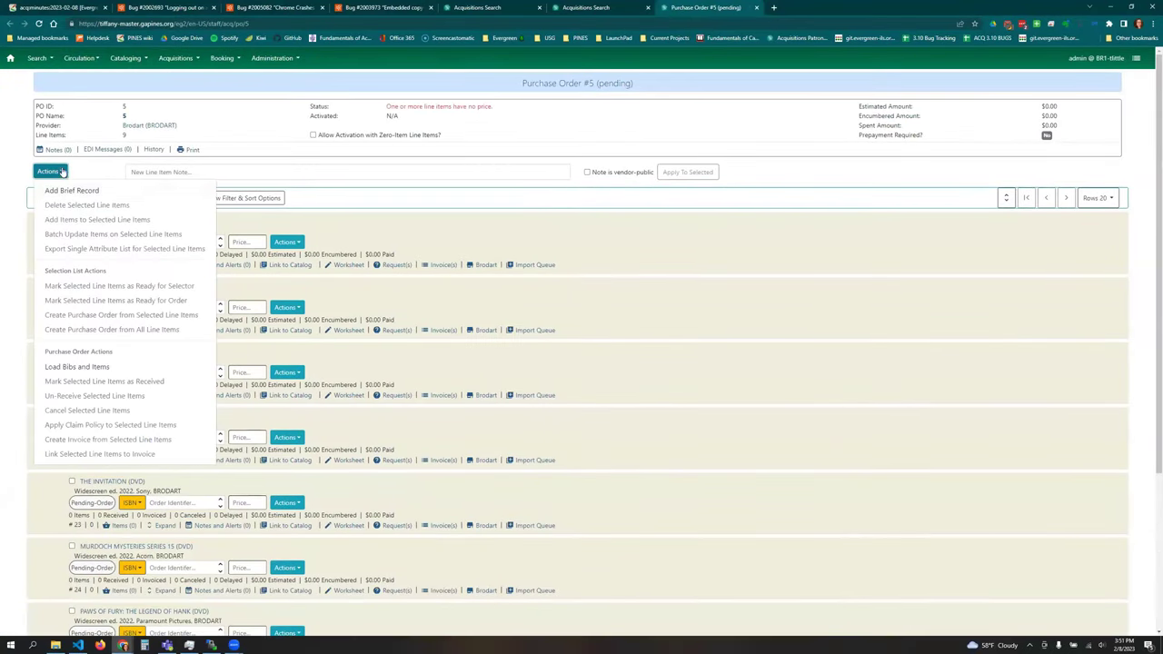
click(66, 173)
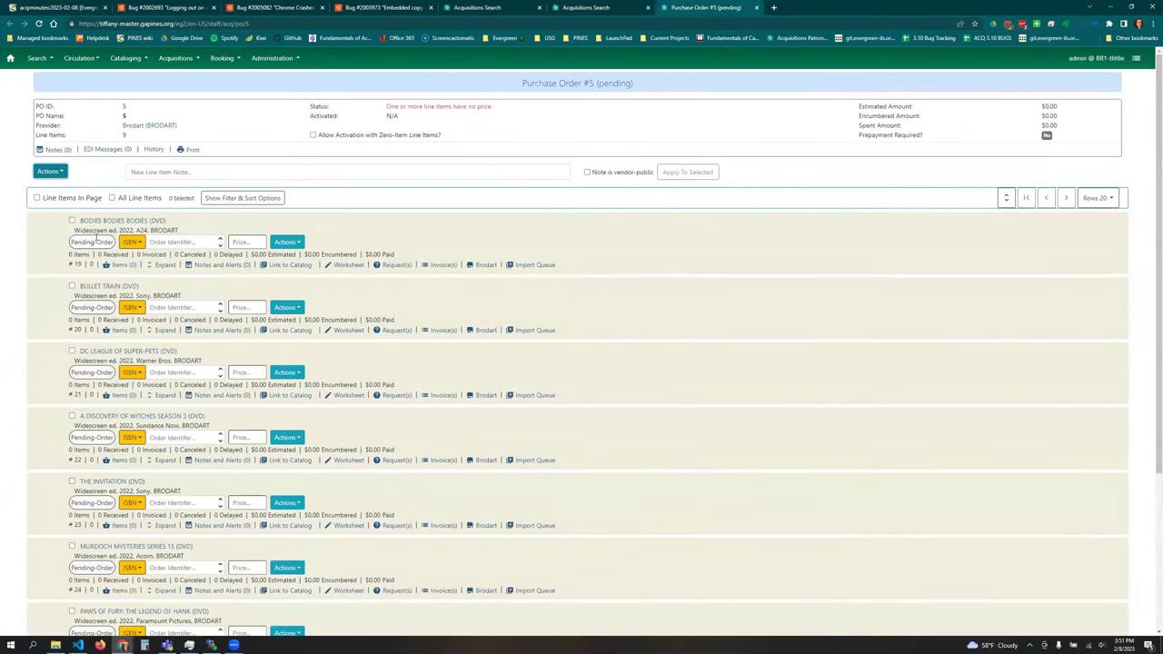
click(51, 173)
click(77, 233)
click(280, 119)
text(1)
click(448, 127)
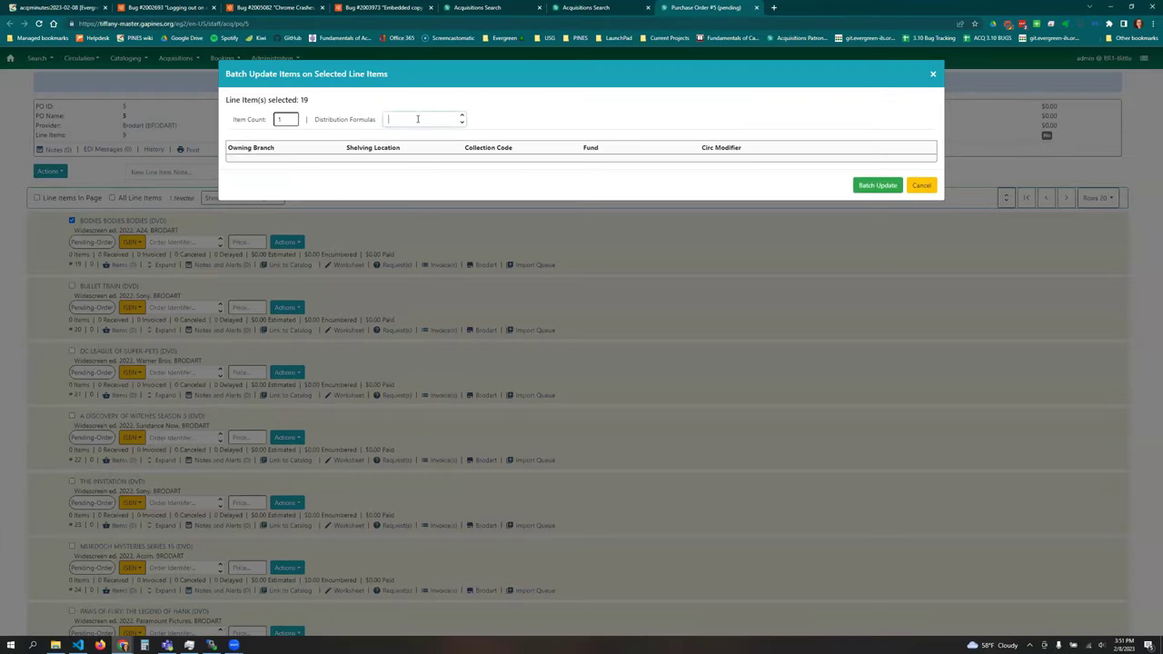
click(285, 120)
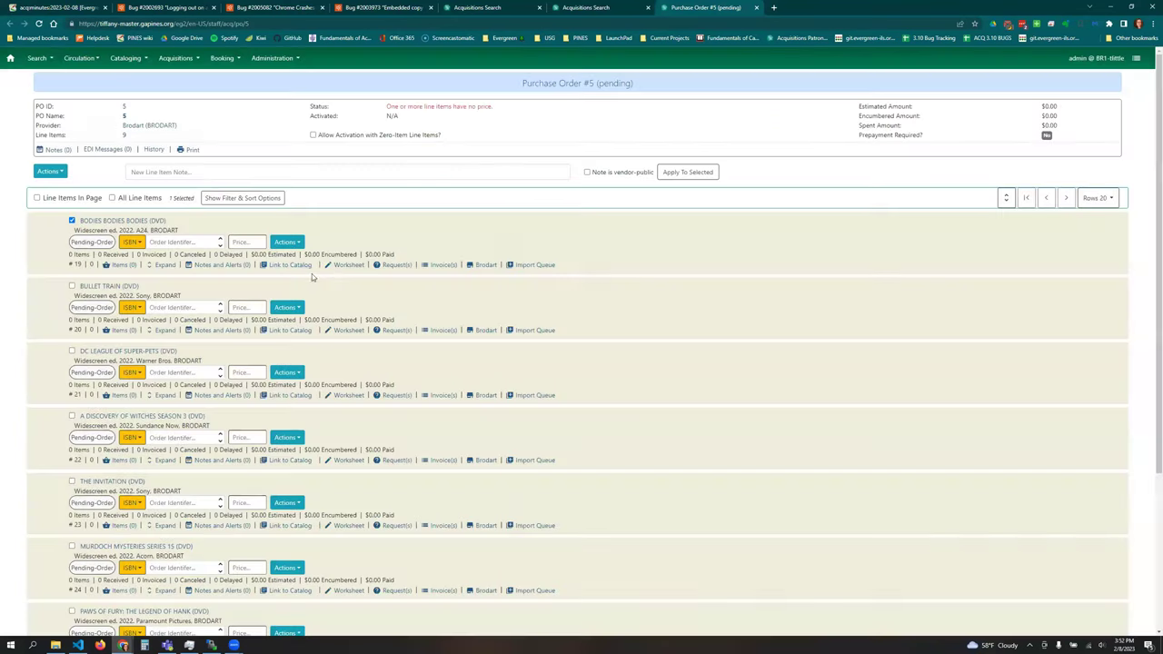
click(922, 185)
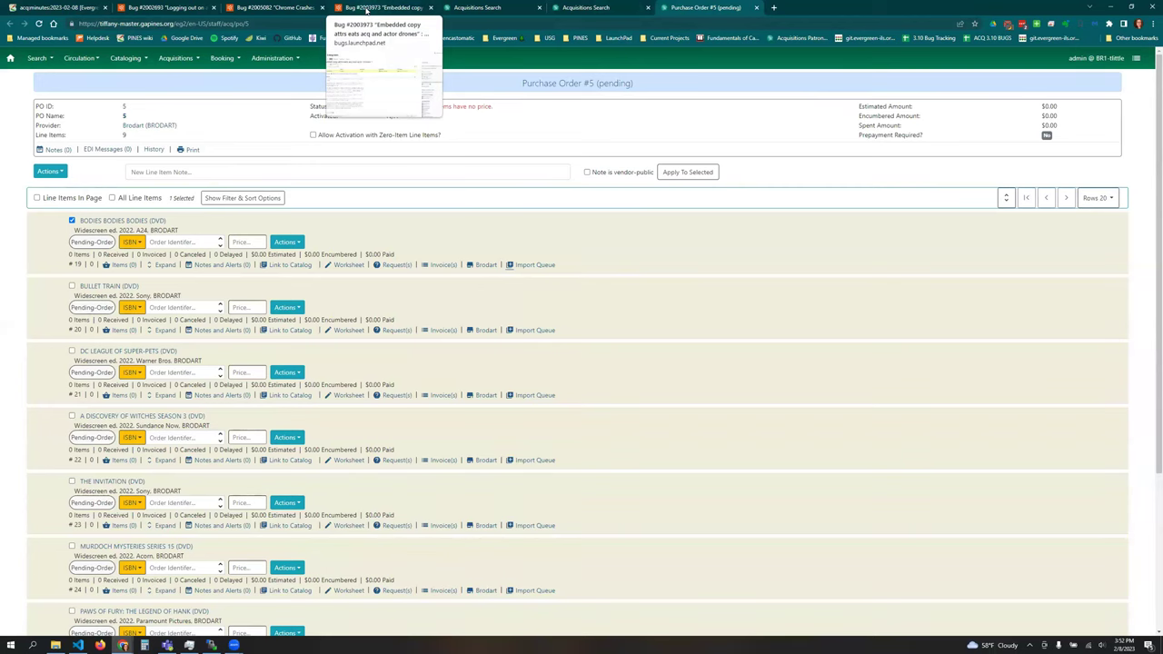
- Read through Launchpad bug #2003973, then return to pending Purchase Order #5
click(367, 10)
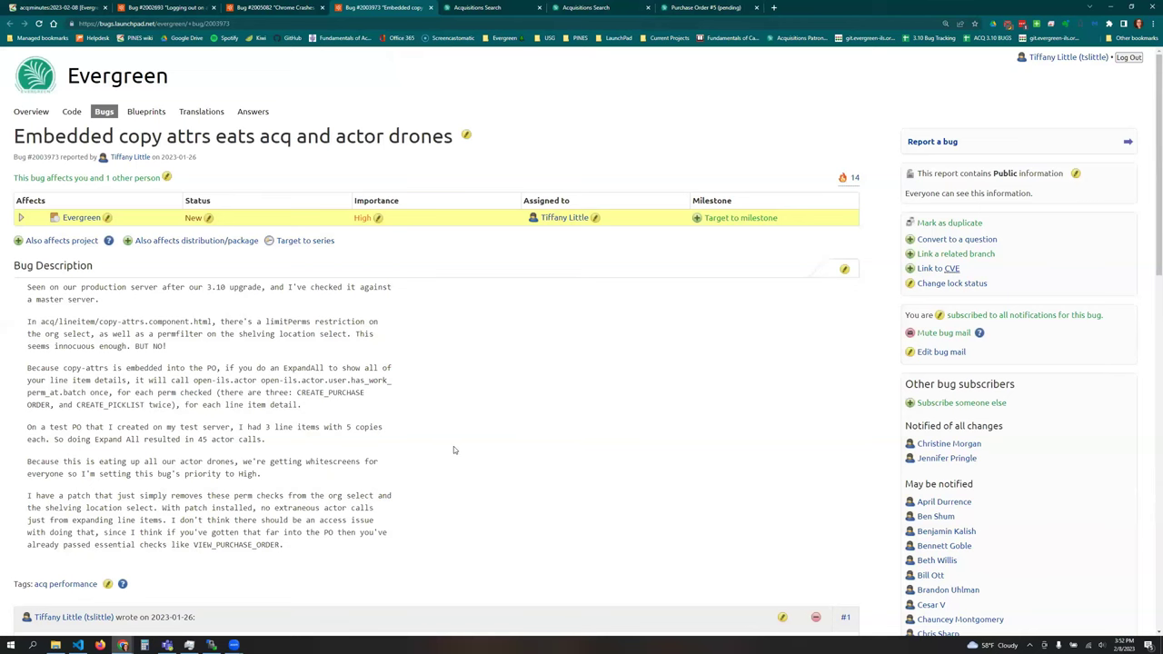
scroll(423, 472, down, 3)
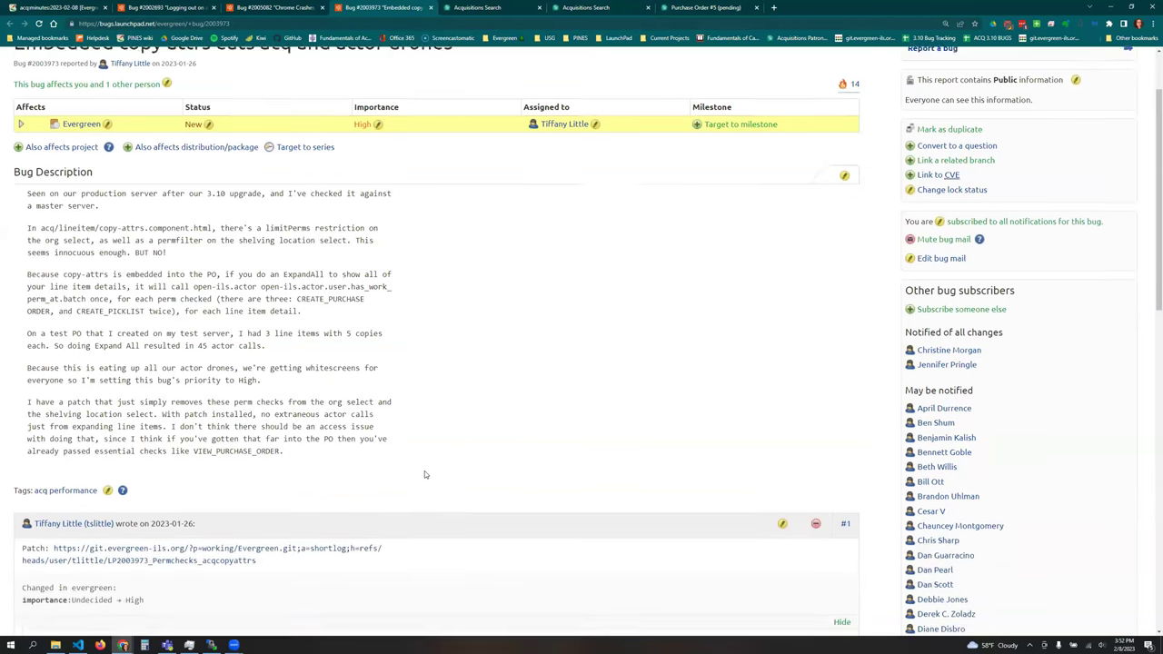
scroll(425, 468, down, 4)
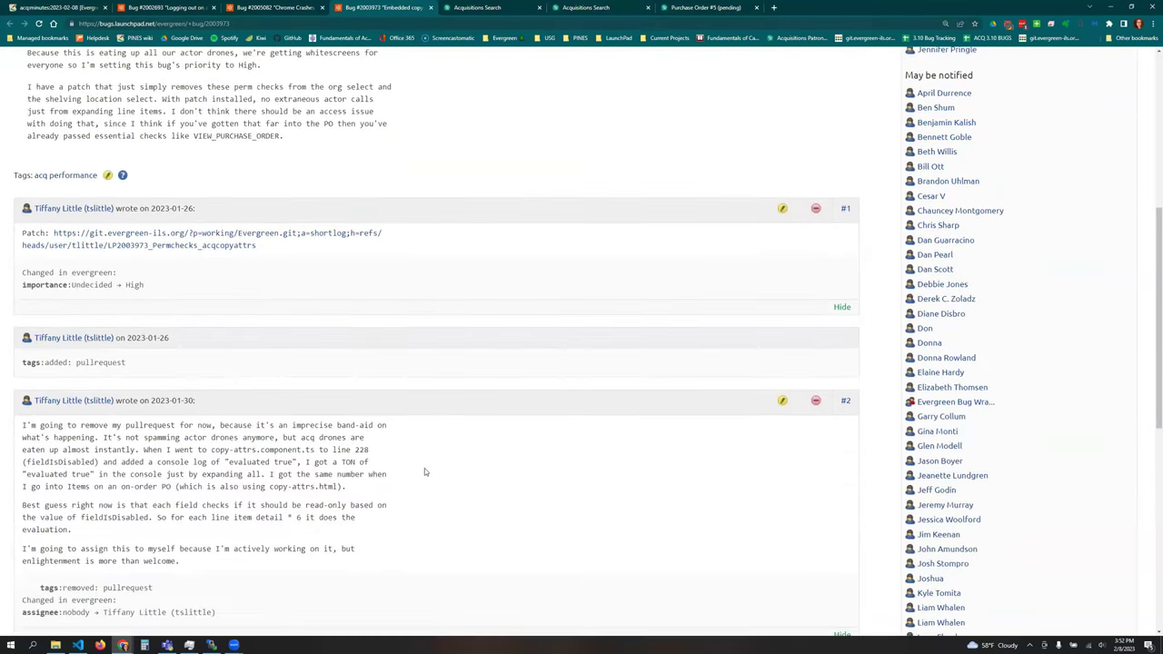
scroll(425, 471, up, 4)
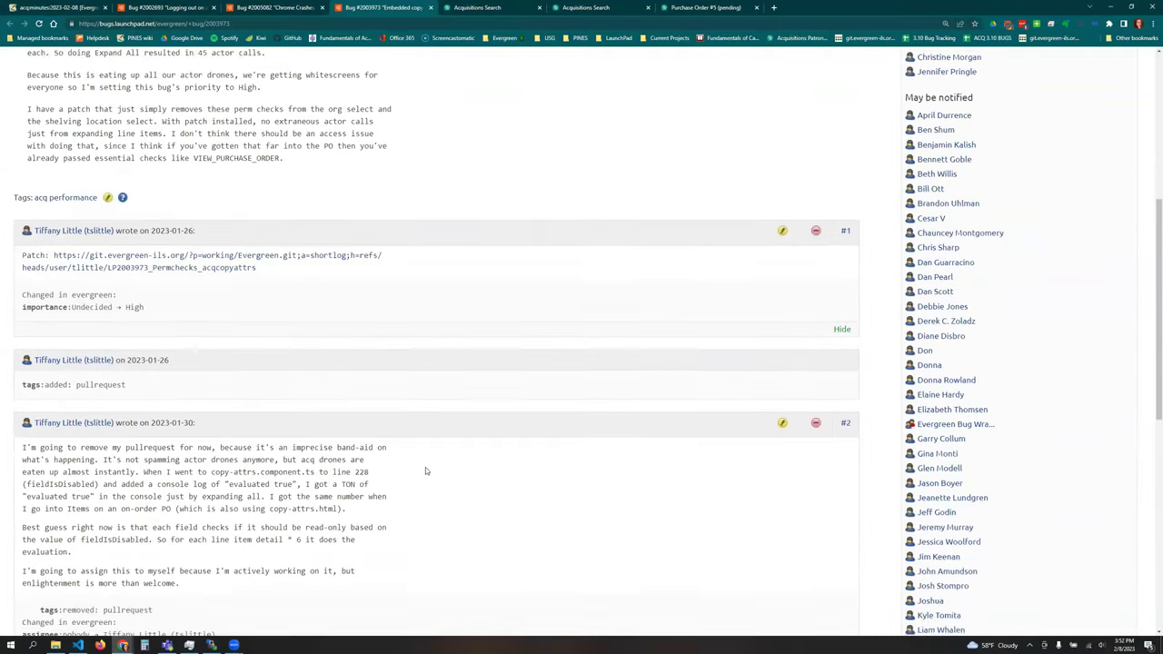
scroll(426, 455, up, 3)
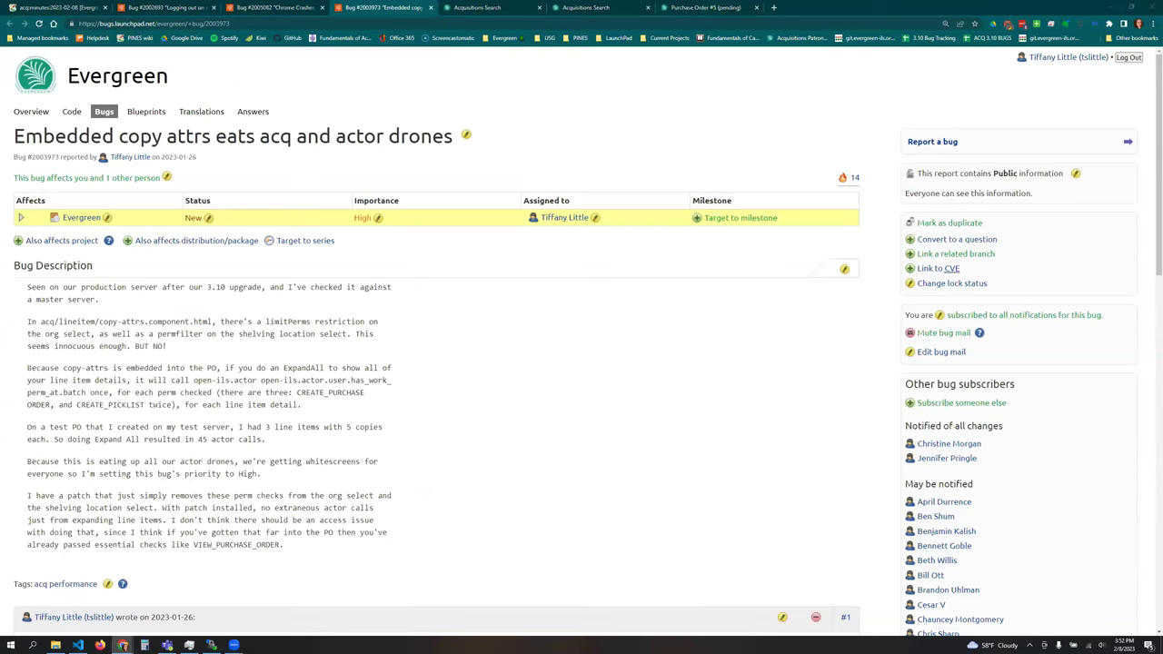
click(704, 7)
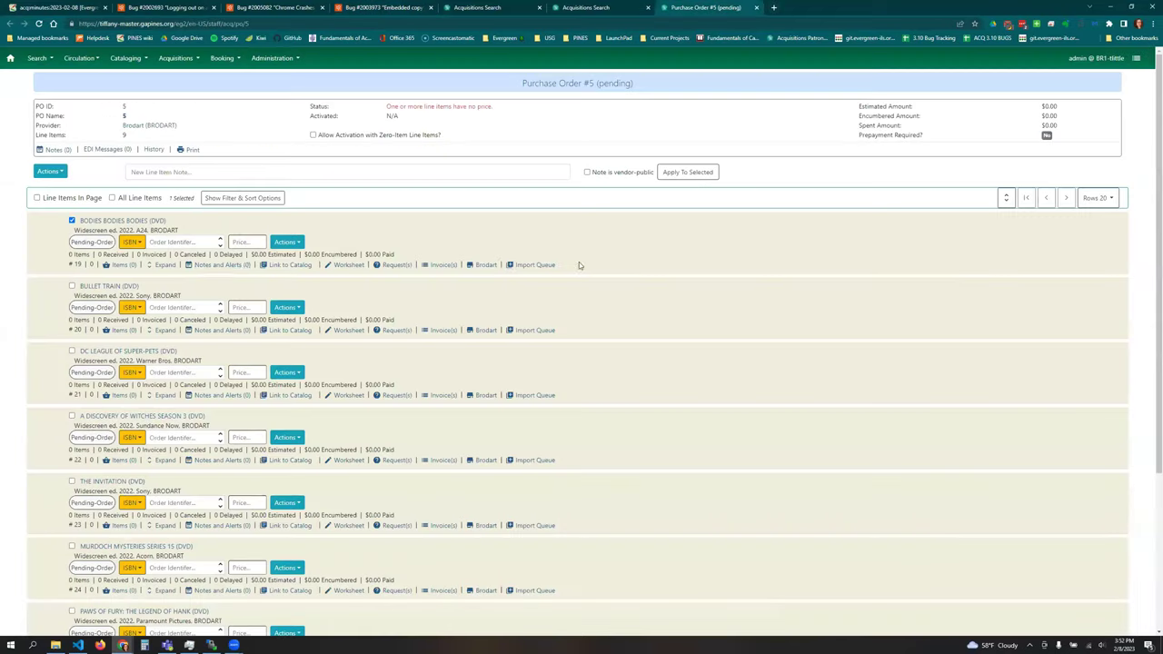
- Expand and collapse the first line item's details on PO #5, then return to the wiki minutes
click(161, 265)
click(156, 266)
click(75, 10)
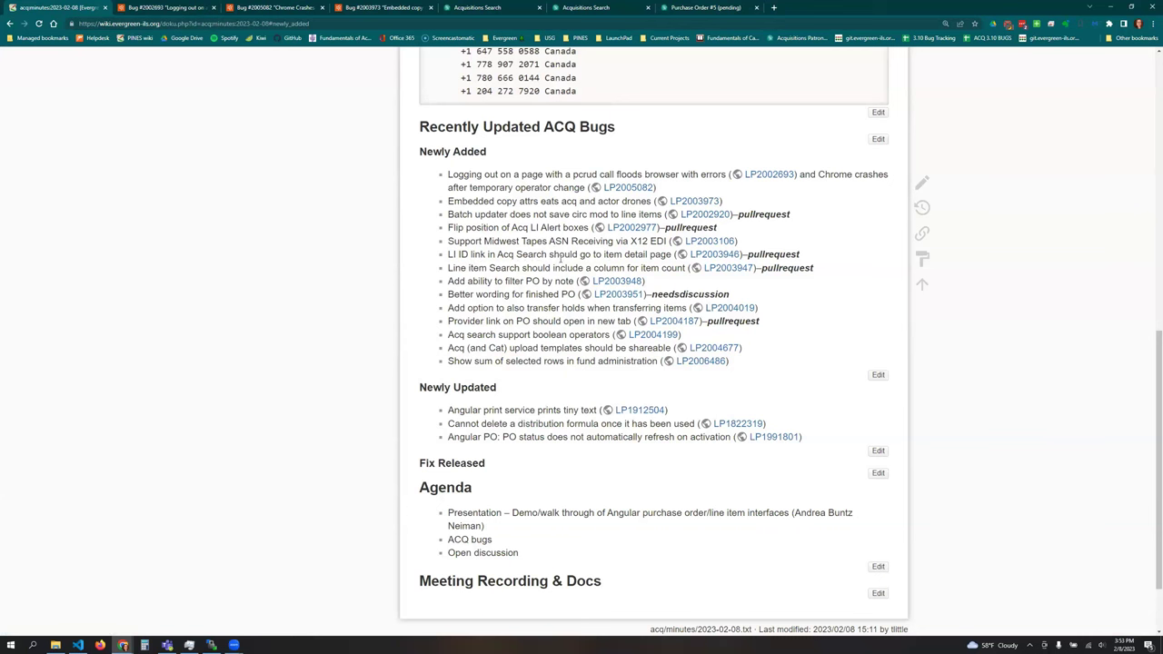
- Run an acquisitions search for Line Item - Lineitem ID 1
click(690, 7)
click(176, 58)
click(187, 79)
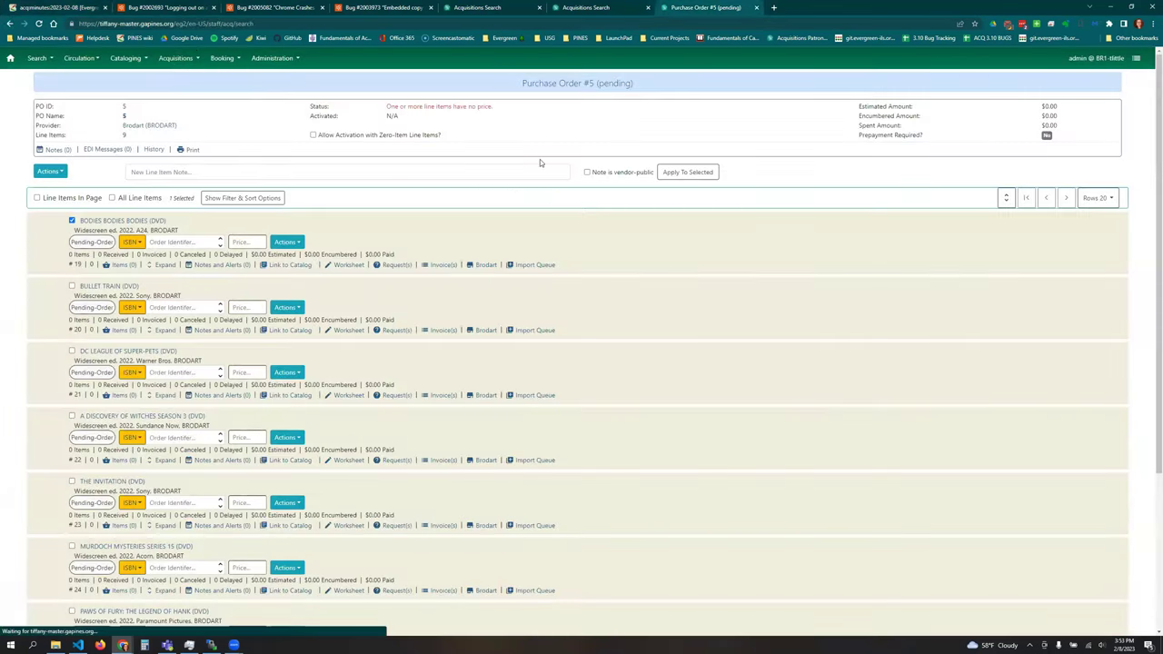
click(232, 162)
click(82, 192)
click(468, 156)
text(1)
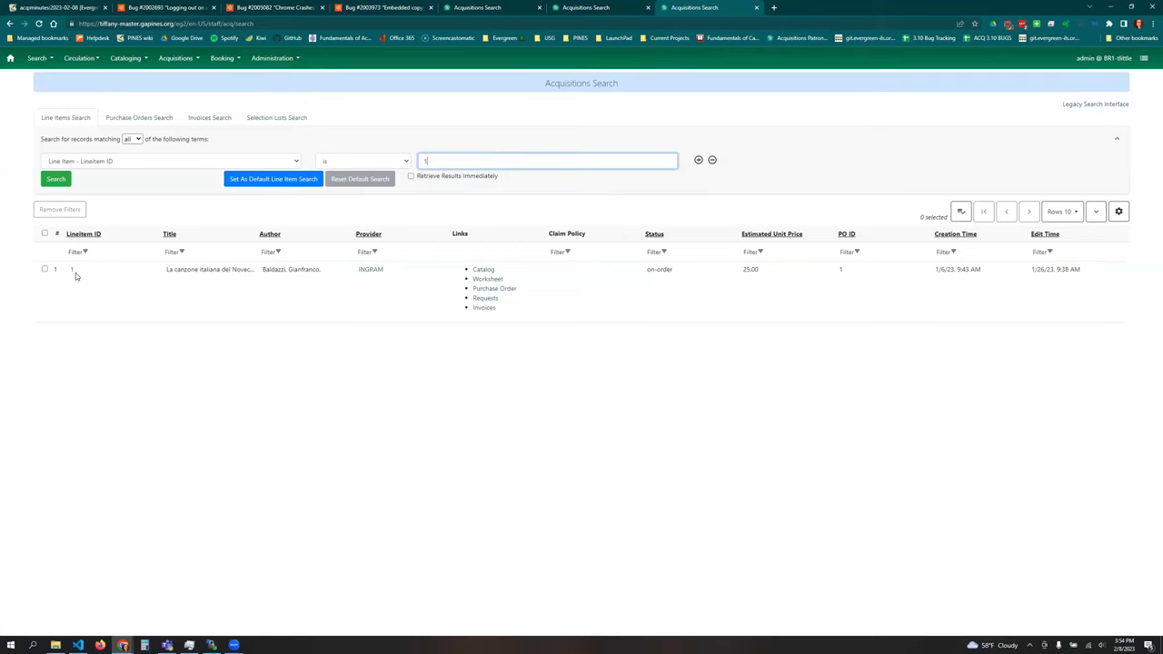
- Open line item 1's Purchase Order #1, view its Items (1), then return to the minutes
click(74, 271)
click(72, 268)
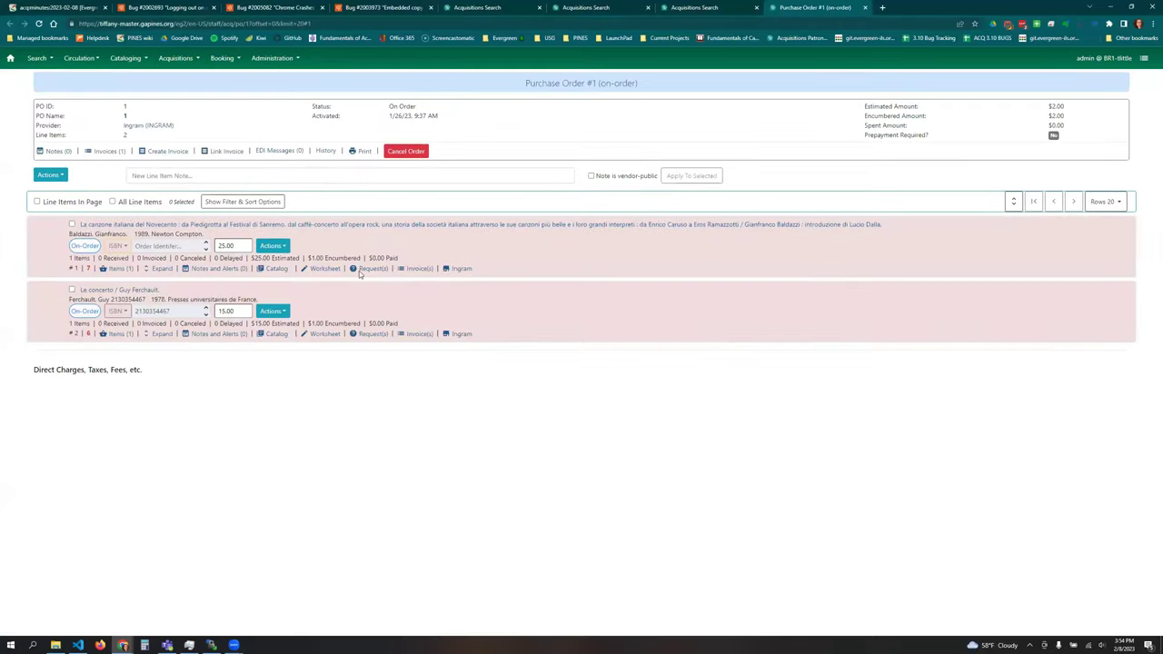
click(120, 269)
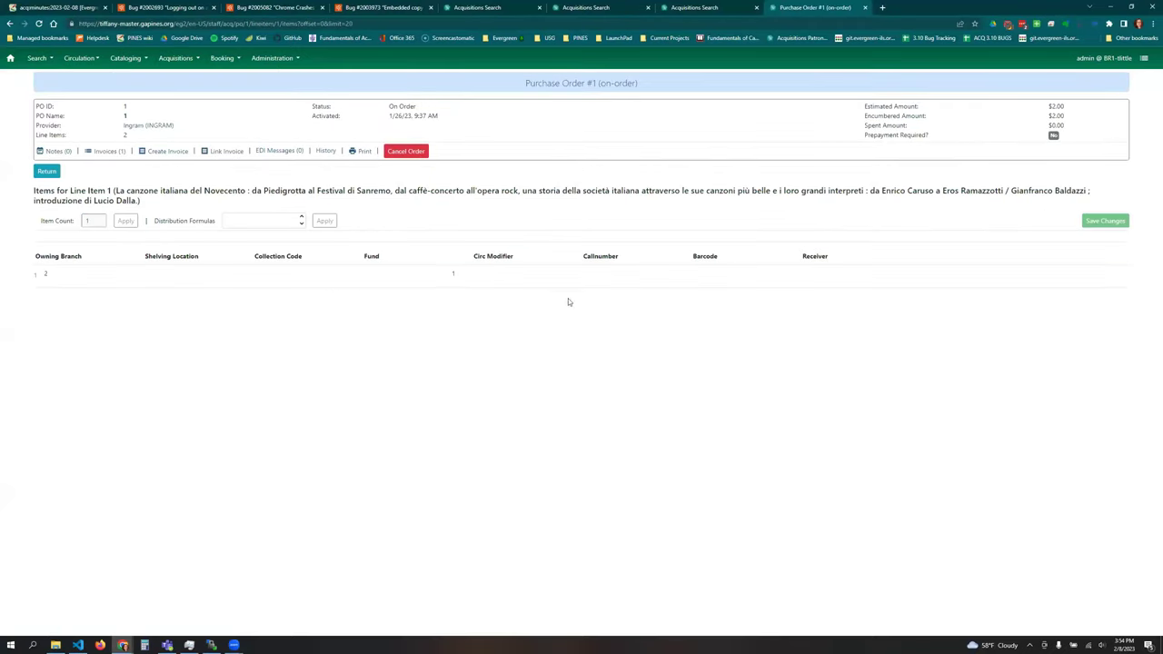
click(48, 172)
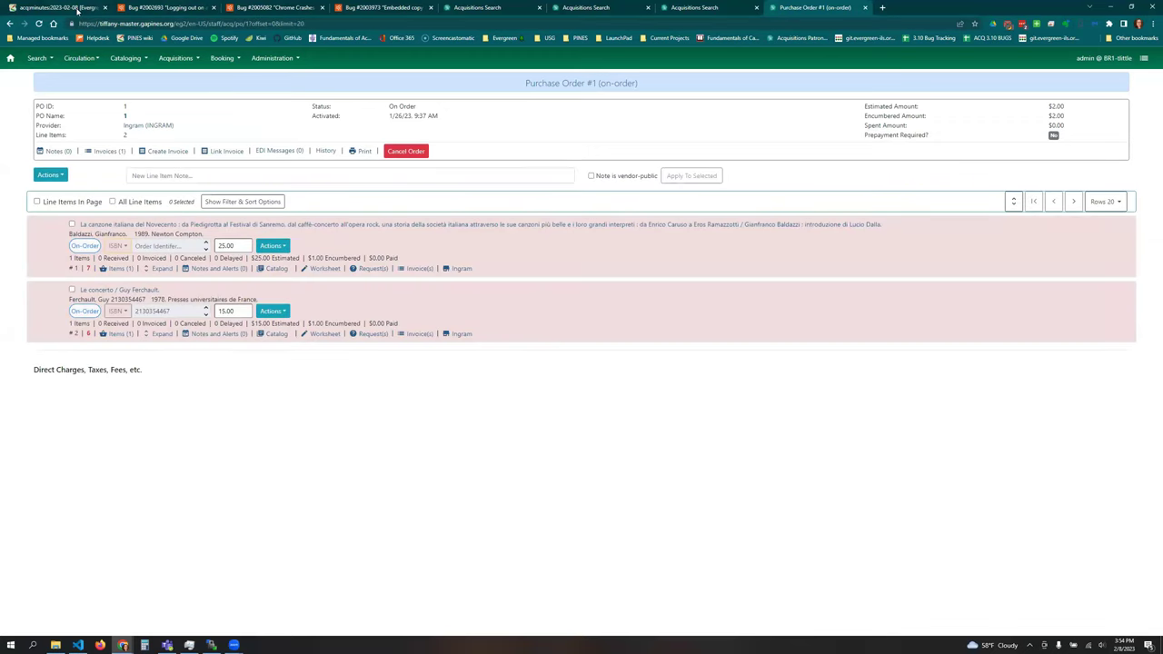
click(68, 9)
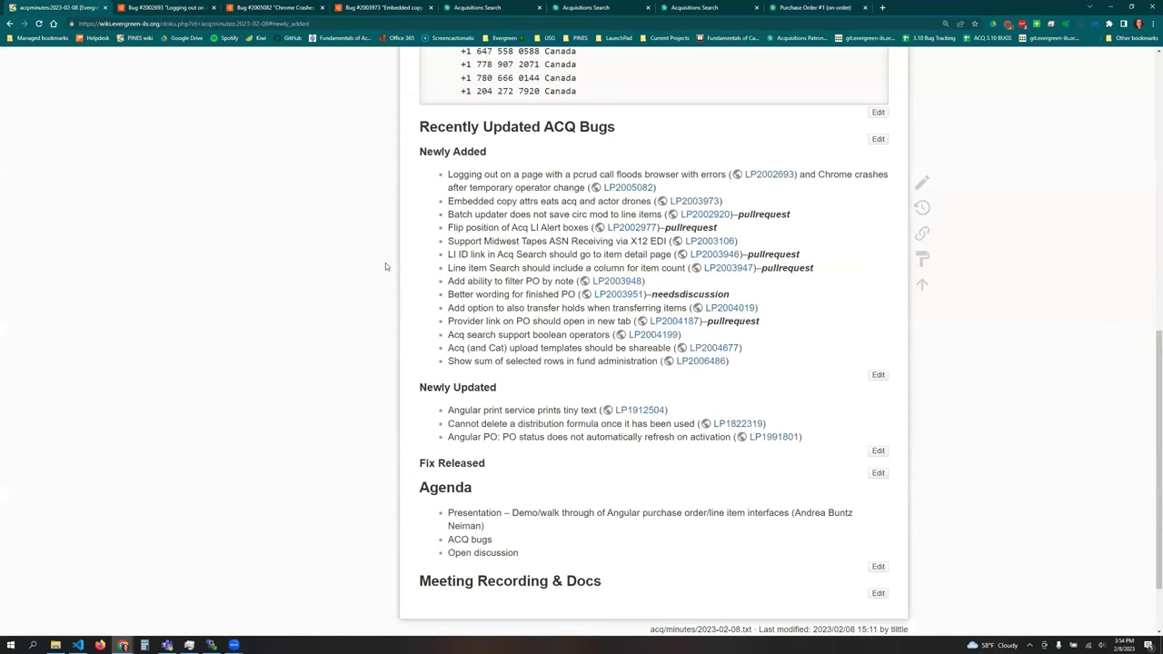
- Glance at Purchase Order #1, then bring up the context menu for the LP2003951 wiki link
click(809, 7)
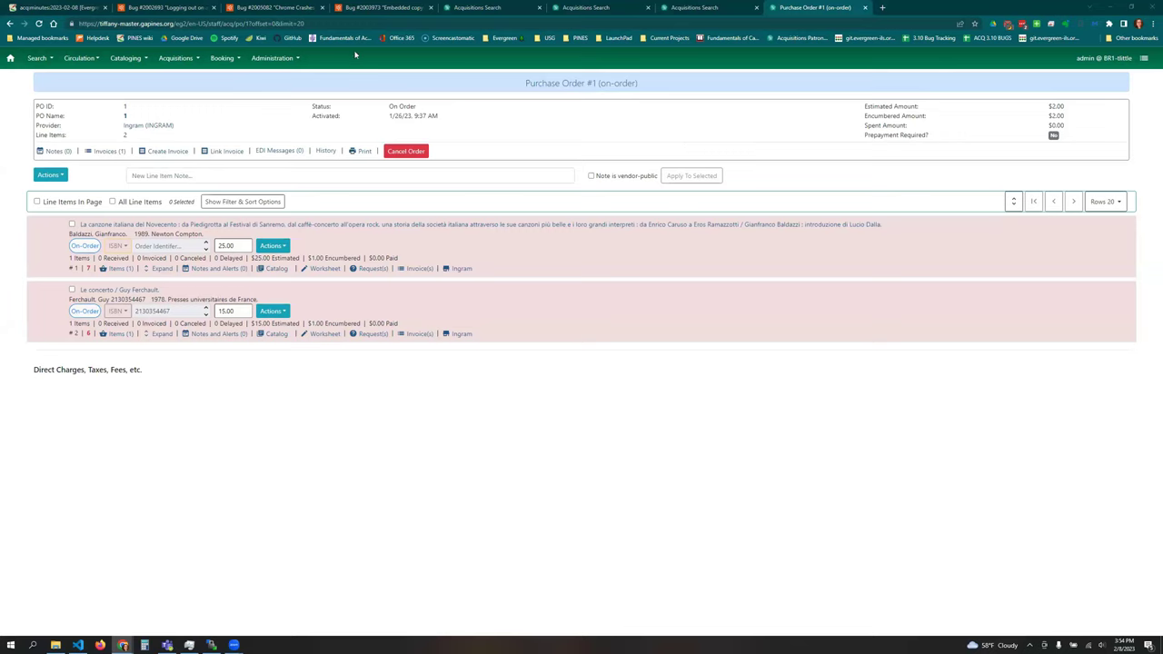
click(56, 7)
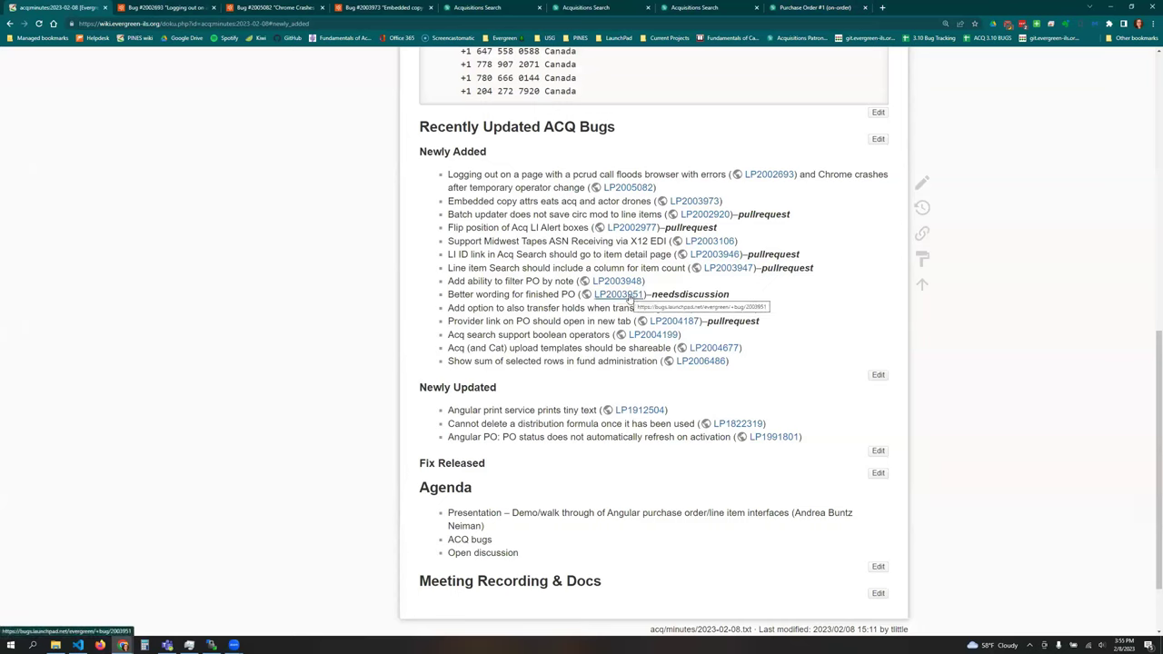
right_click(629, 298)
- Open bug #2003951 'Better wording for finished PO' in a new tab and read it, then return to minutes
click(663, 306)
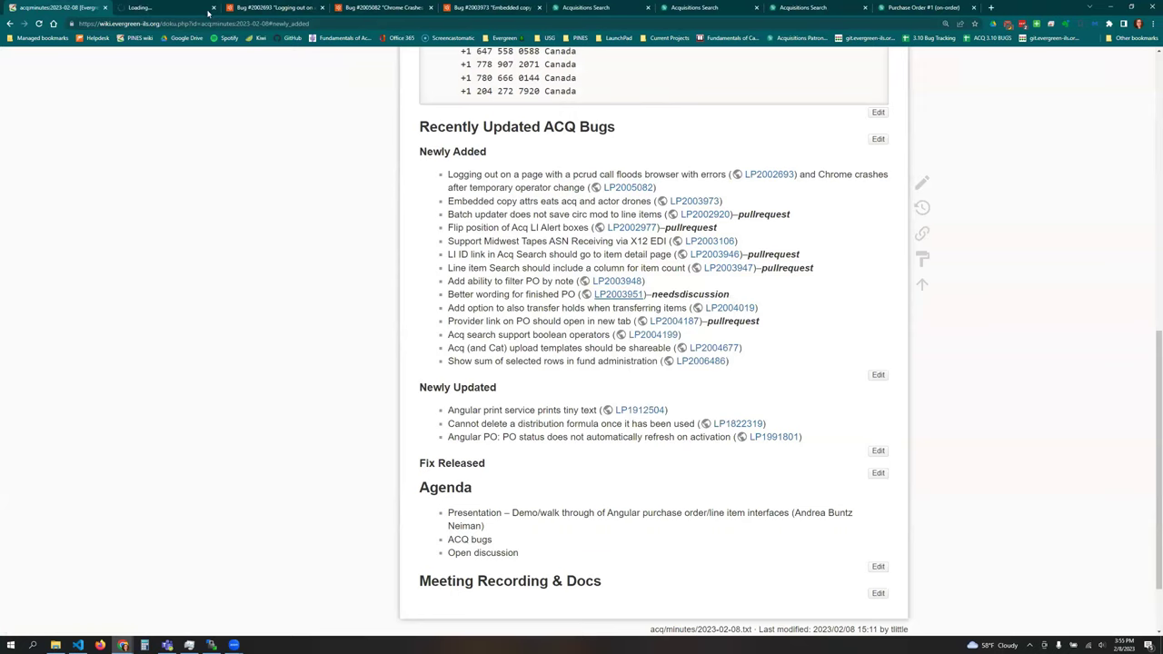
click(206, 12)
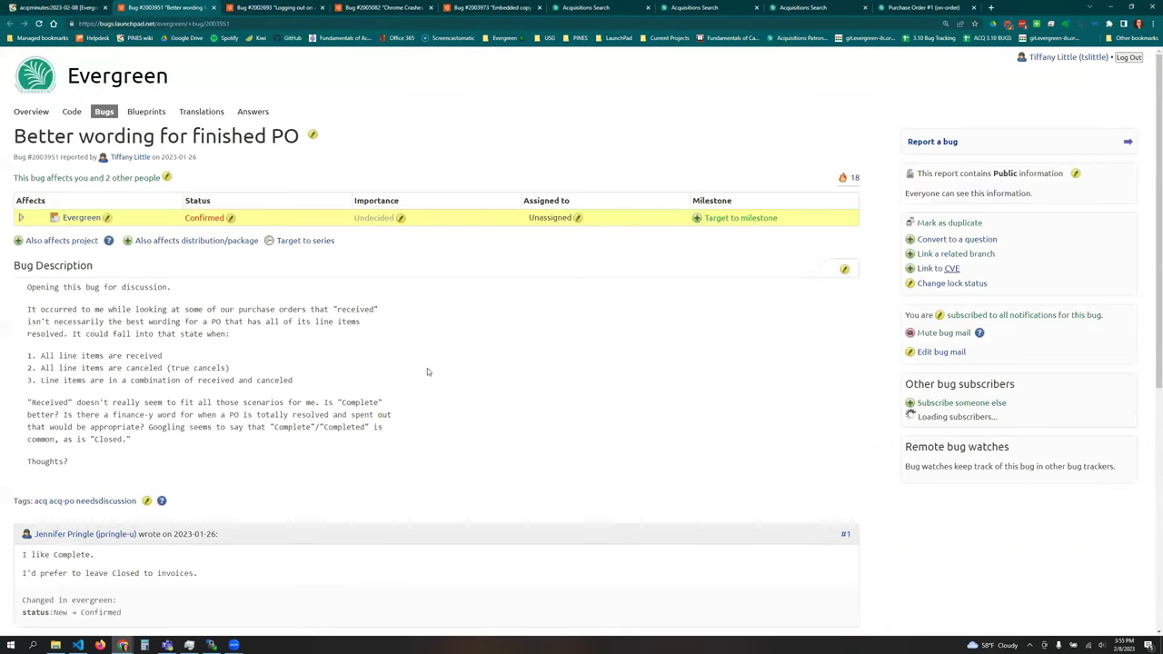
scroll(467, 372, down, 1)
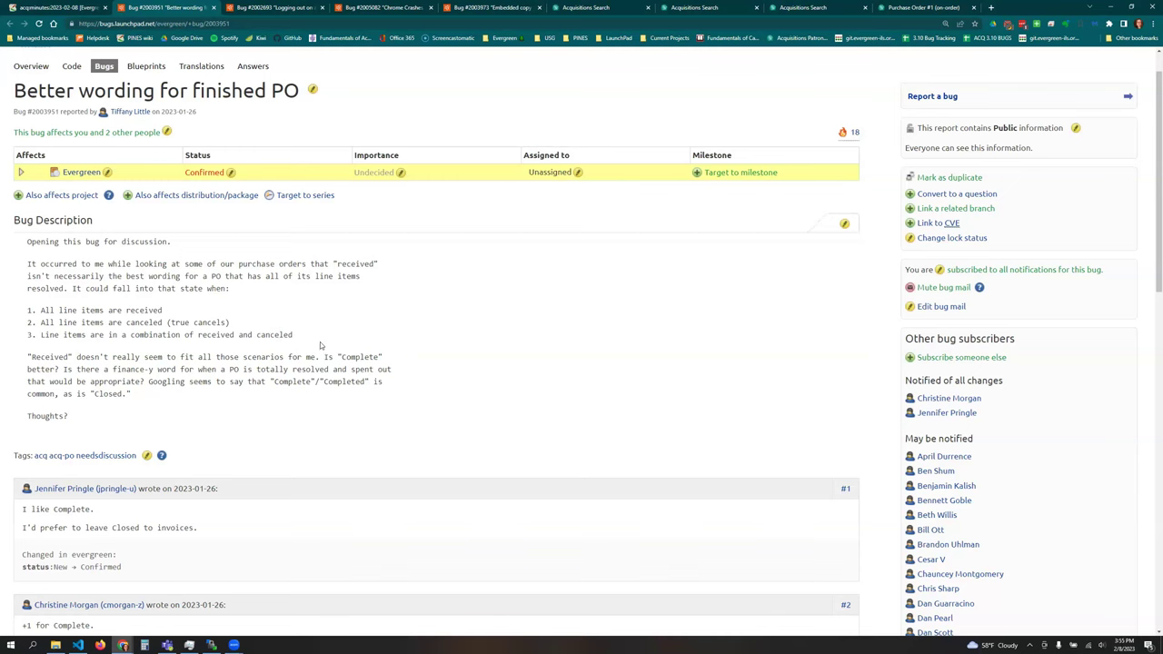
scroll(387, 439, down, 1)
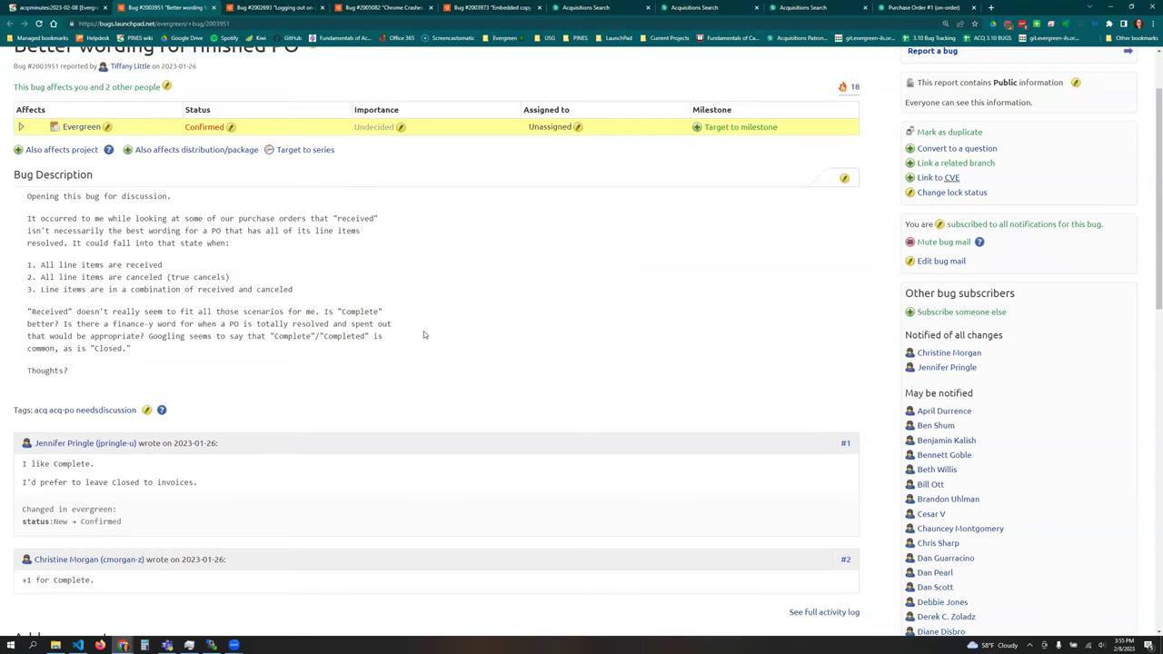
scroll(423, 335, down, 1)
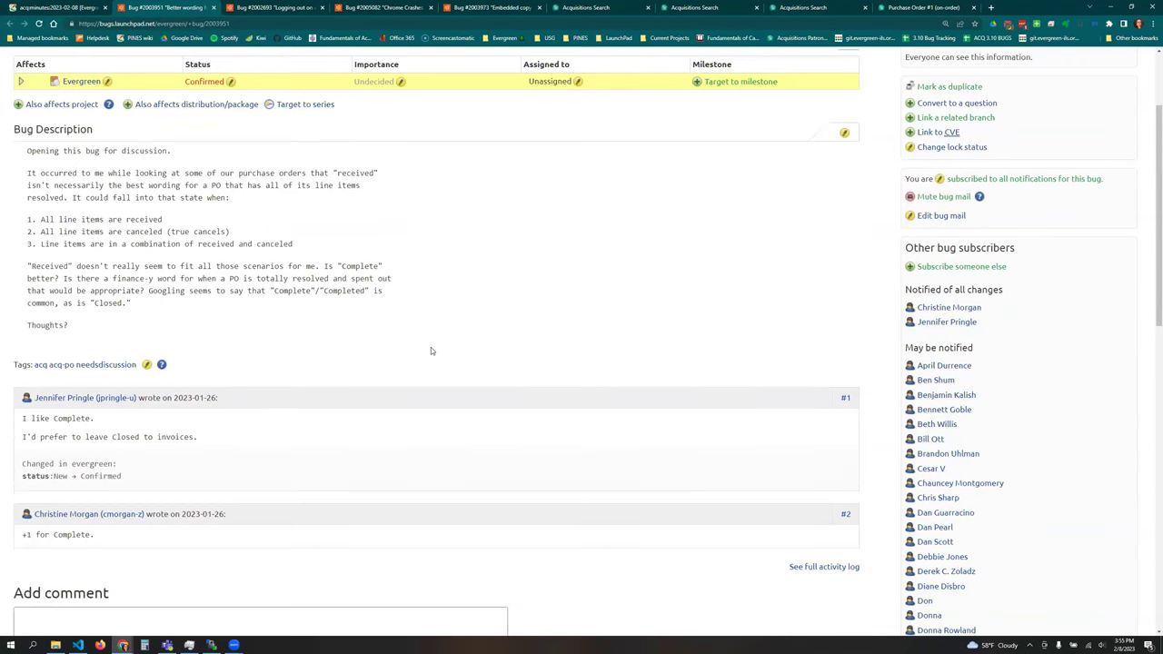
scroll(430, 351, up, 1)
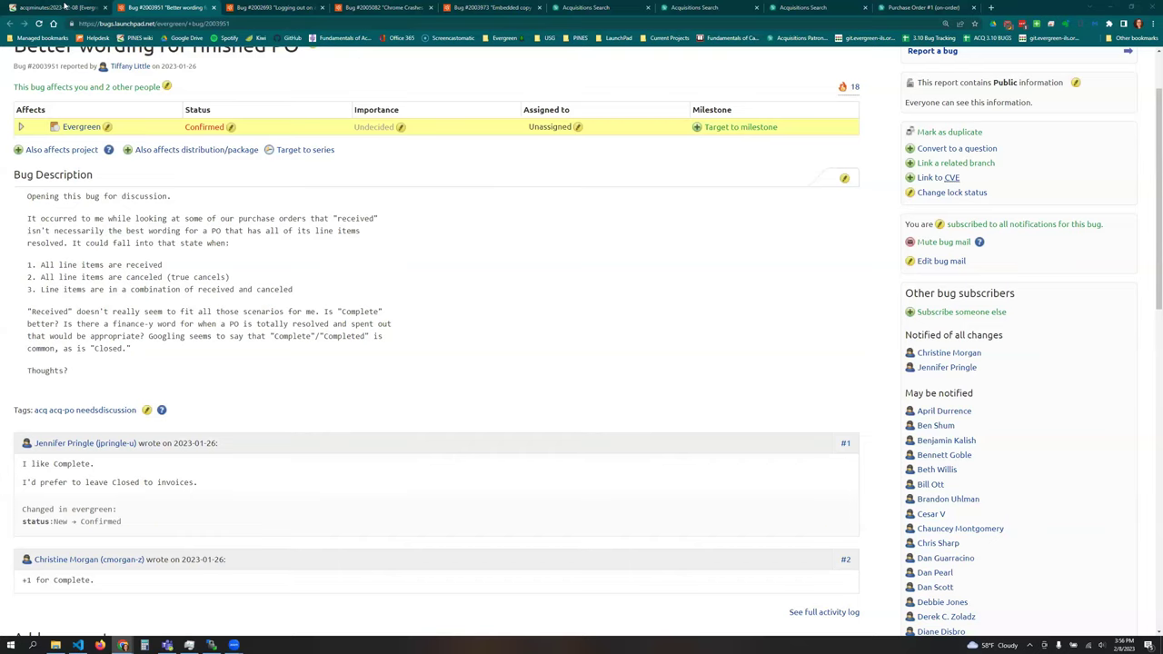
click(64, 6)
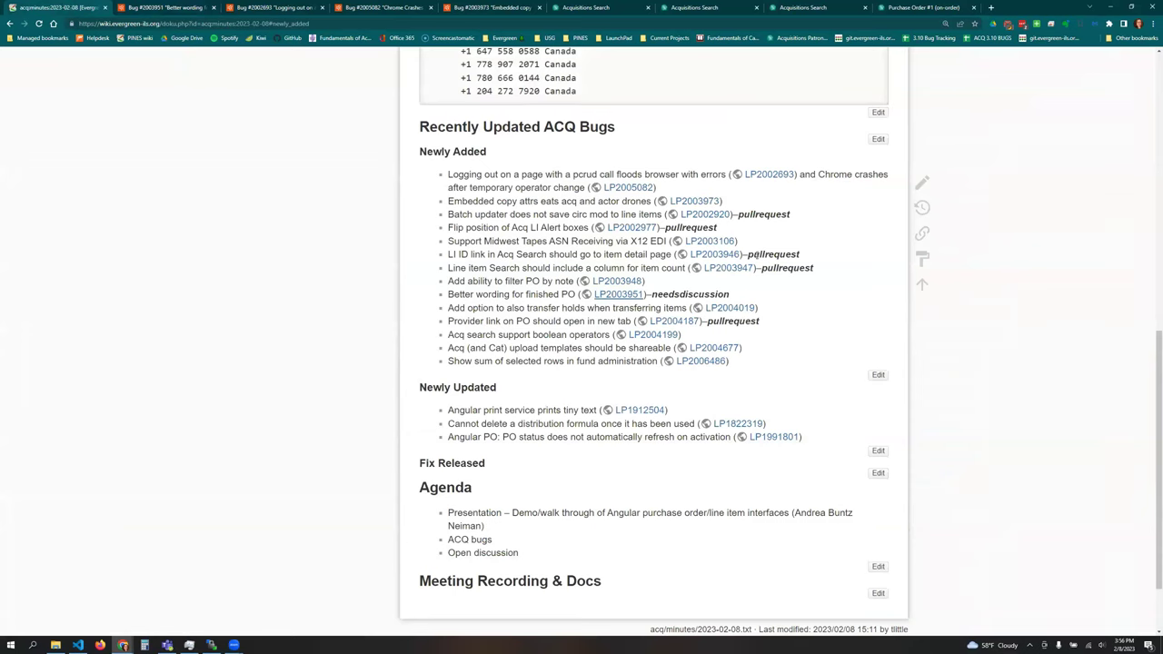
- Open Launchpad bug #2004019 on transferring holds with items in a new tab and read through it
right_click(747, 308)
click(786, 314)
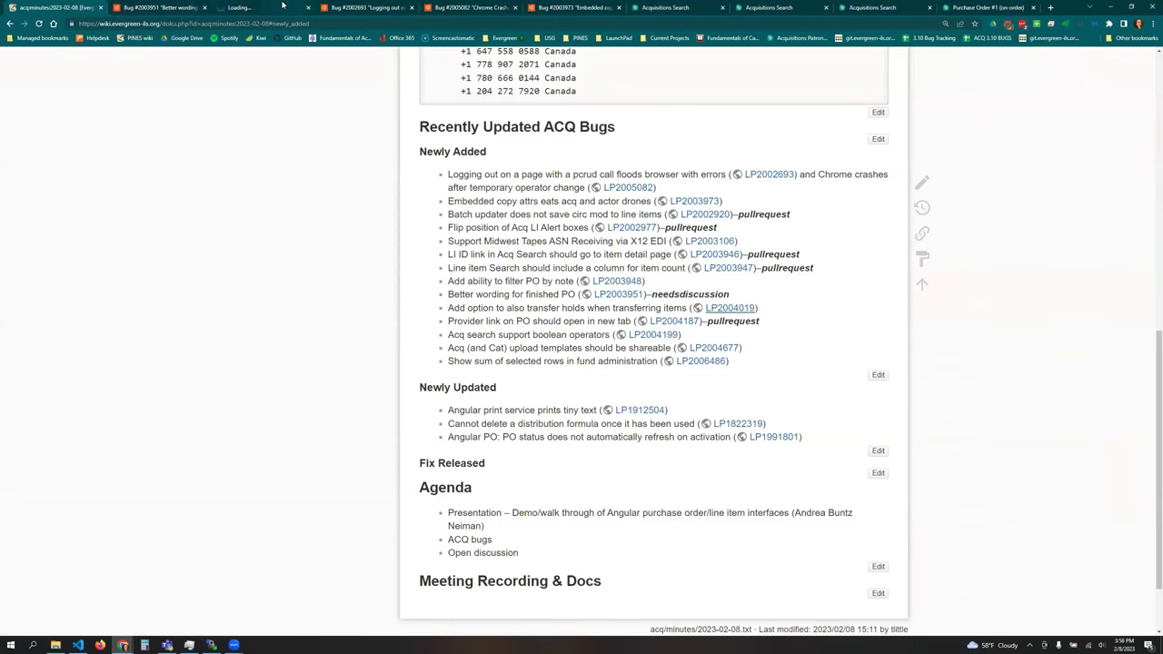
click(238, 8)
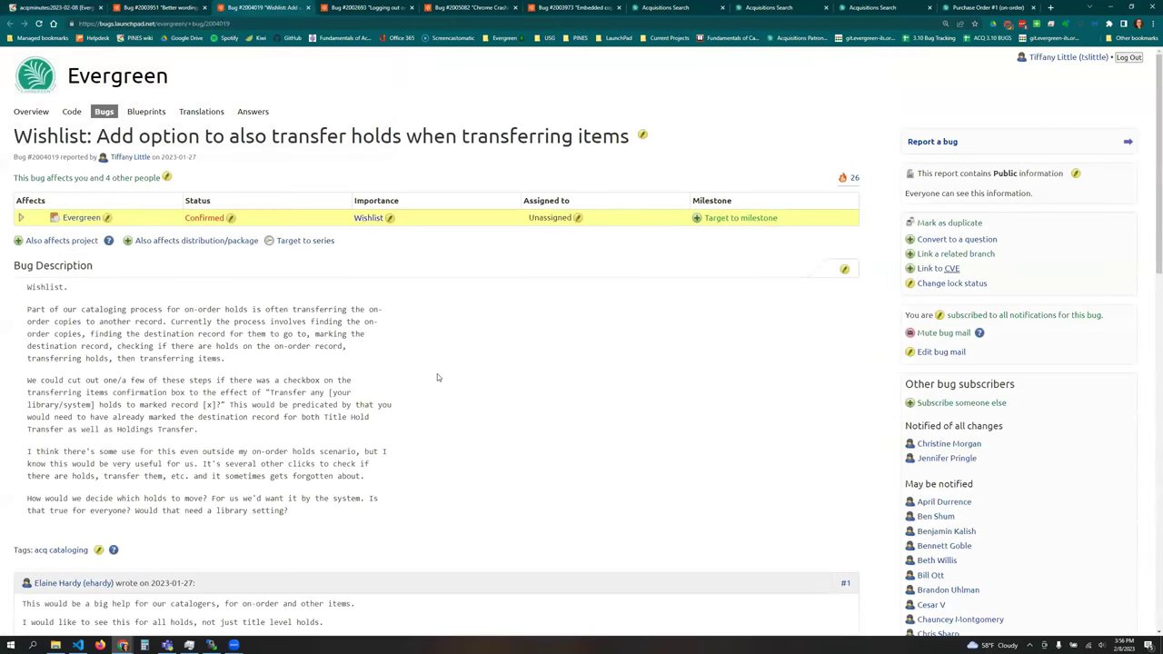
scroll(437, 372, down, 1)
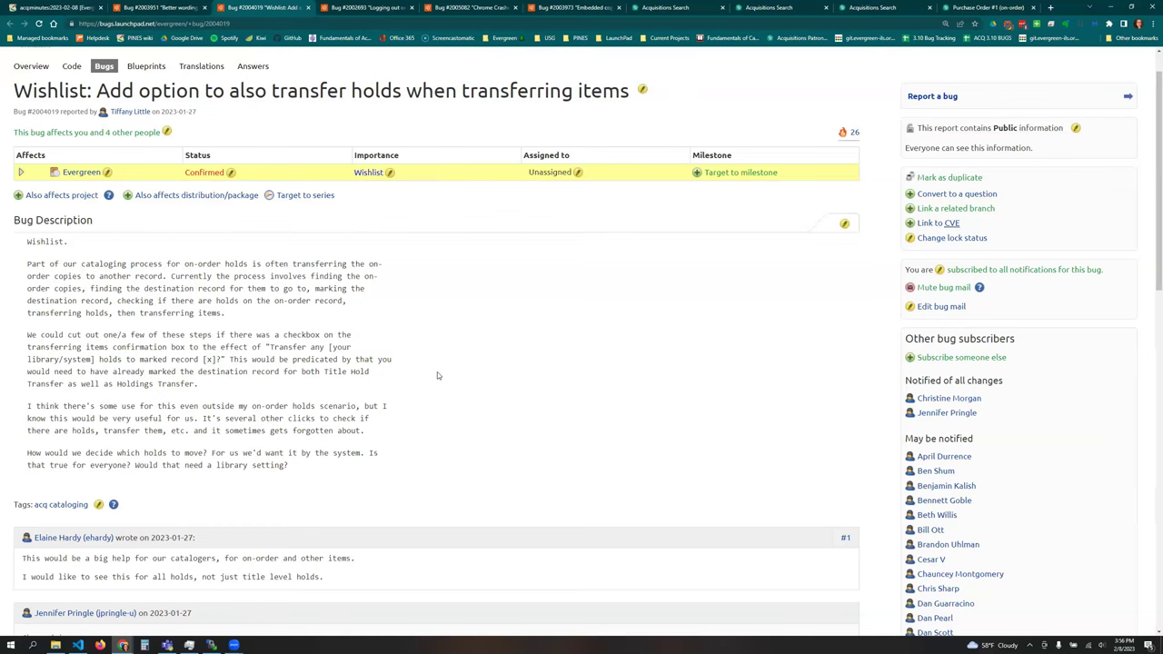
scroll(440, 378, down, 2)
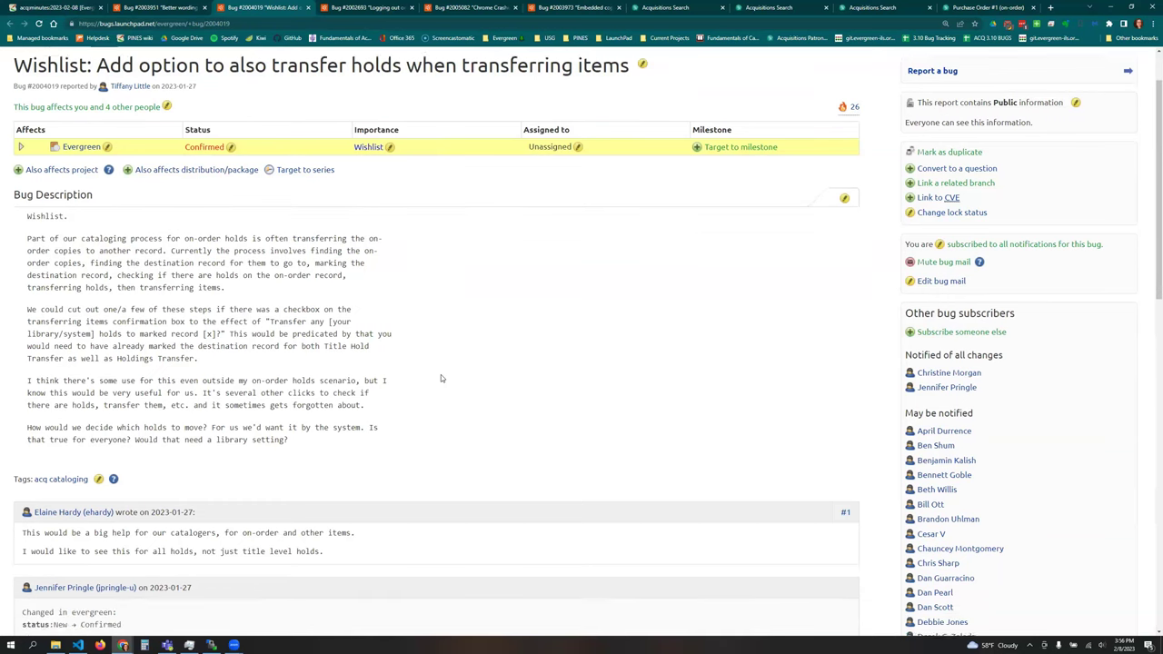
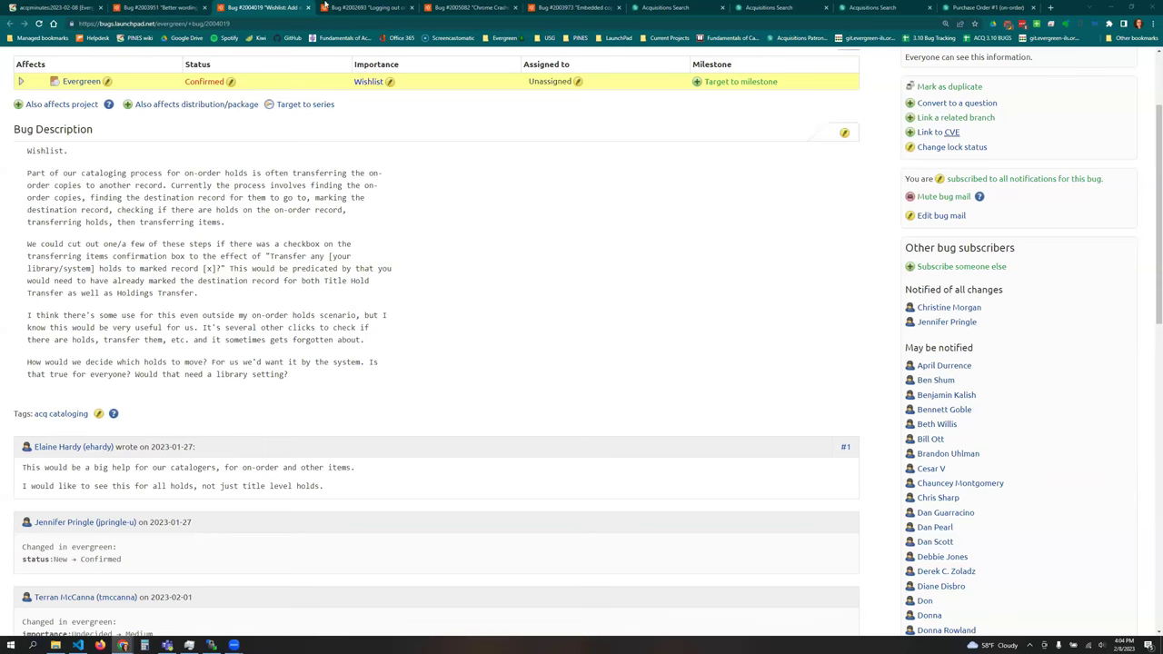
- Return to the 2023-02-08 ACQ meeting-minutes wiki tab listing the updated Launchpad bugs
click(70, 8)
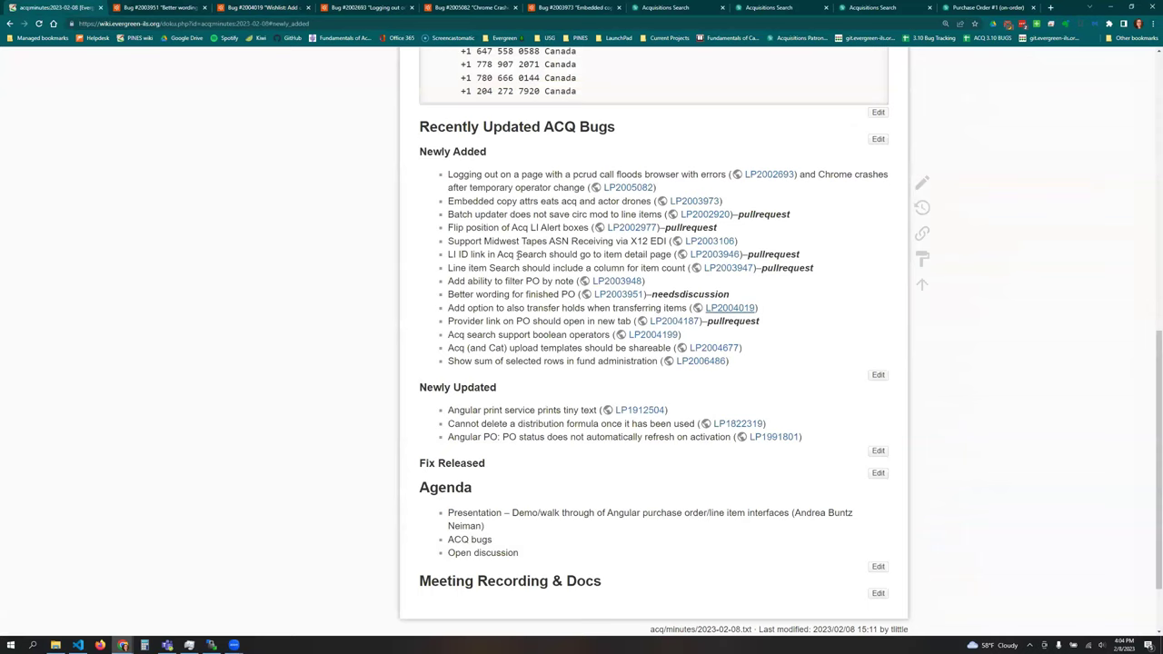